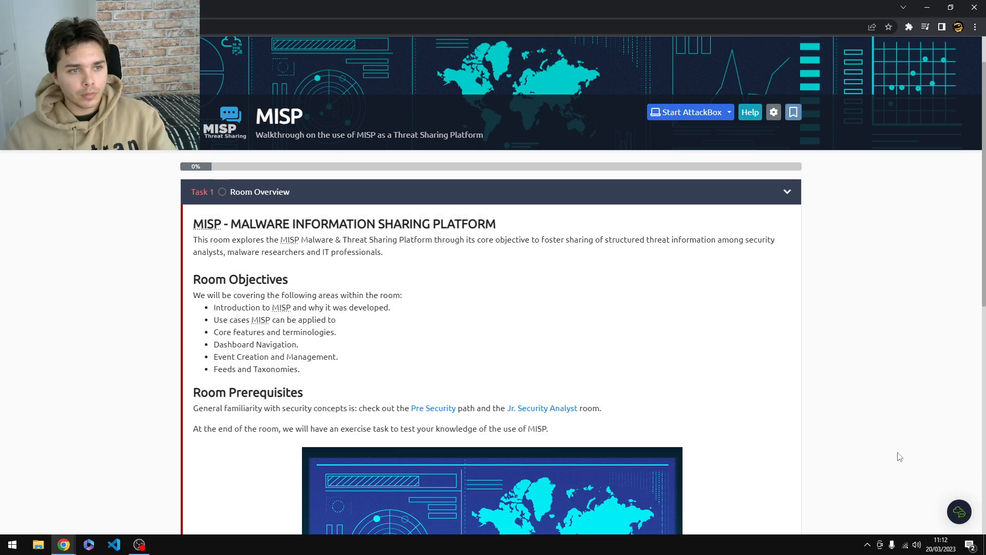
- Scroll through the Room Overview and mark Task 1 as completed
{"action": "scroll", "coordinate": [548, 363], "scroll_direction": "down", "scroll_amount": 1}
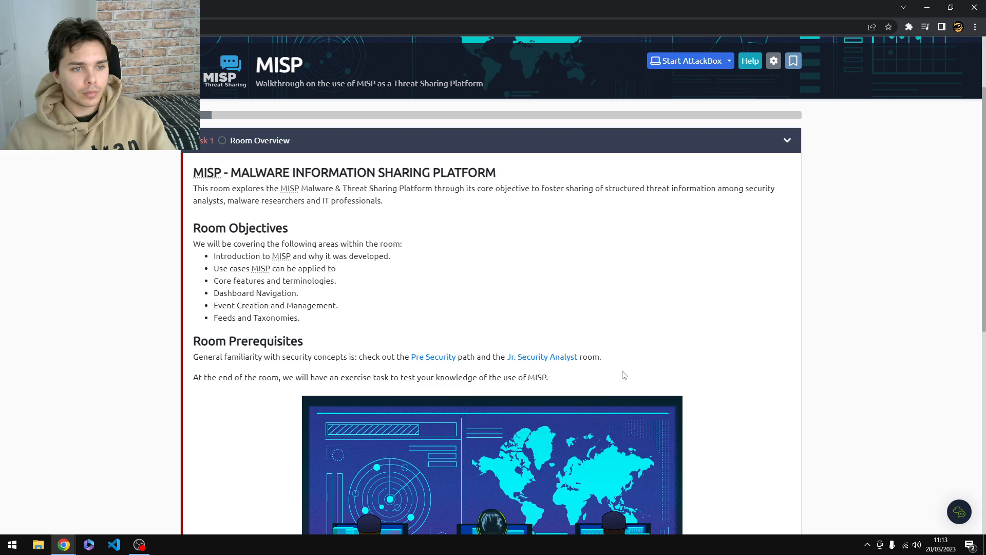
{"action": "scroll", "coordinate": [631, 388], "scroll_direction": "down", "scroll_amount": 1}
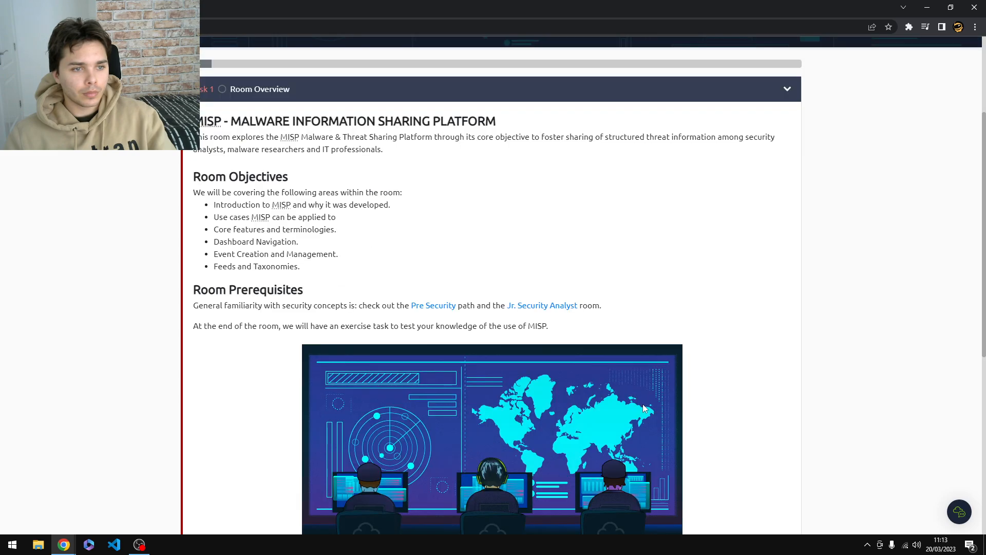
{"action": "scroll", "coordinate": [644, 408], "scroll_direction": "down", "scroll_amount": 1}
{"action": "scroll", "coordinate": [642, 407], "scroll_direction": "down", "scroll_amount": 1}
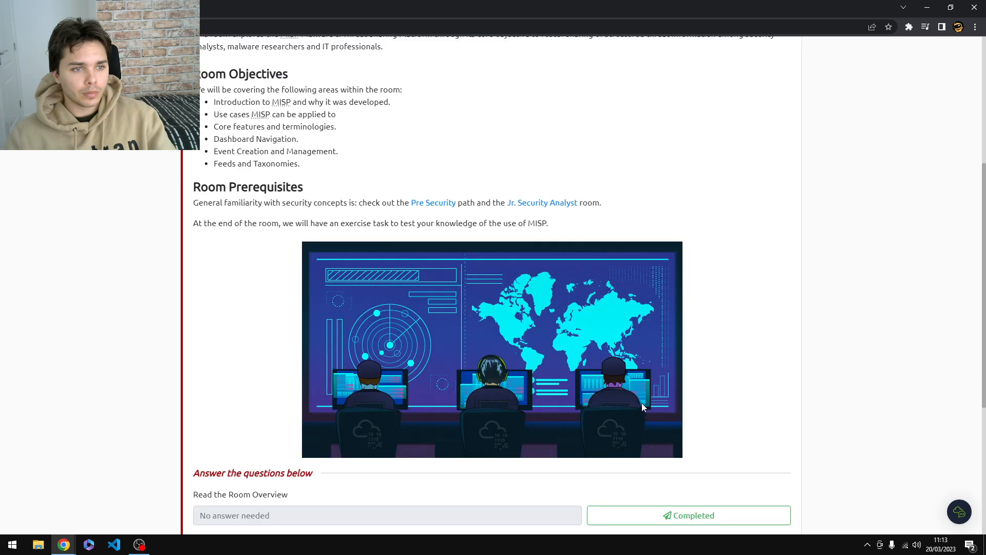
{"action": "scroll", "coordinate": [643, 407], "scroll_direction": "down", "scroll_amount": 1}
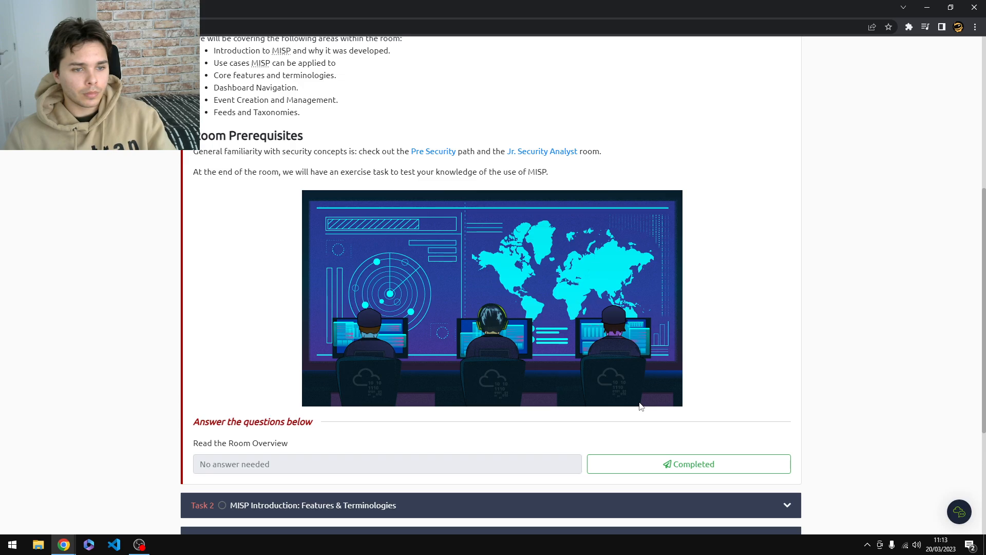
{"action": "scroll", "coordinate": [641, 406], "scroll_direction": "down", "scroll_amount": 1}
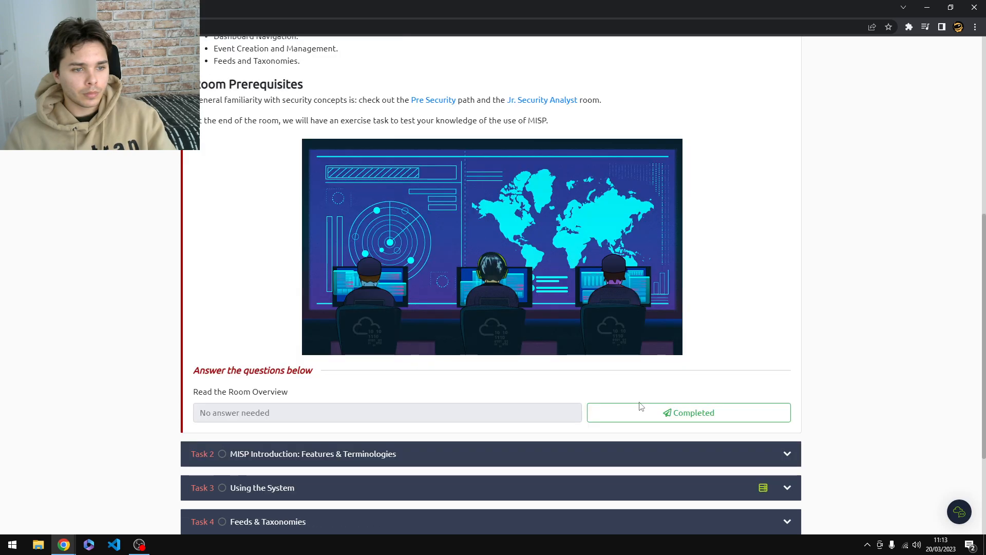
{"action": "left_click", "coordinate": [668, 419]}
- Expand Task 2, MISP Introduction, and have its 'What is MISP?' section read aloud
{"action": "scroll", "coordinate": [665, 406], "scroll_direction": "down", "scroll_amount": 2}
{"action": "left_click", "coordinate": [665, 360]}
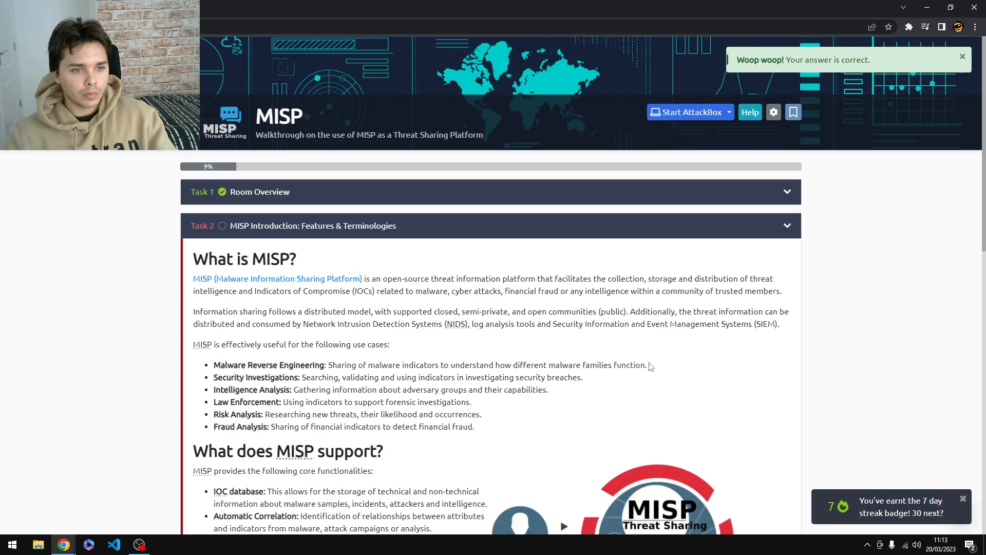
{"action": "left_click_drag", "start_coordinate": [198, 209], "coordinate": [489, 381]}
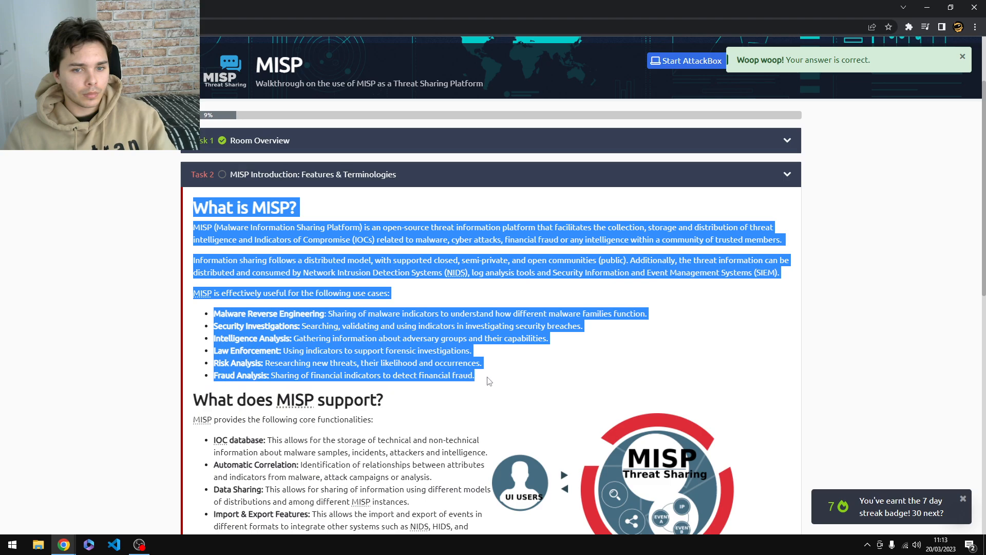
{"action": "right_click", "coordinate": [440, 380]}
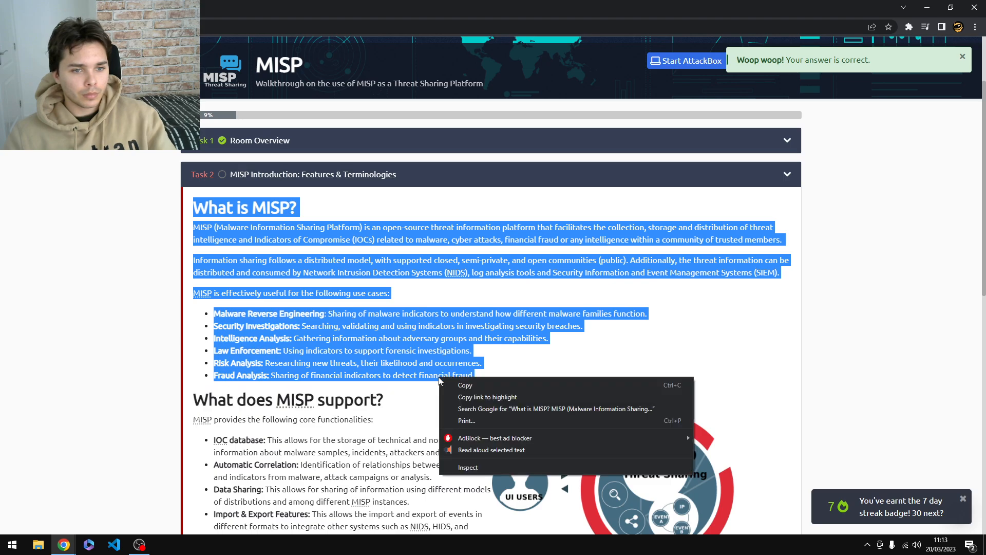
{"action": "left_click", "coordinate": [468, 449]}
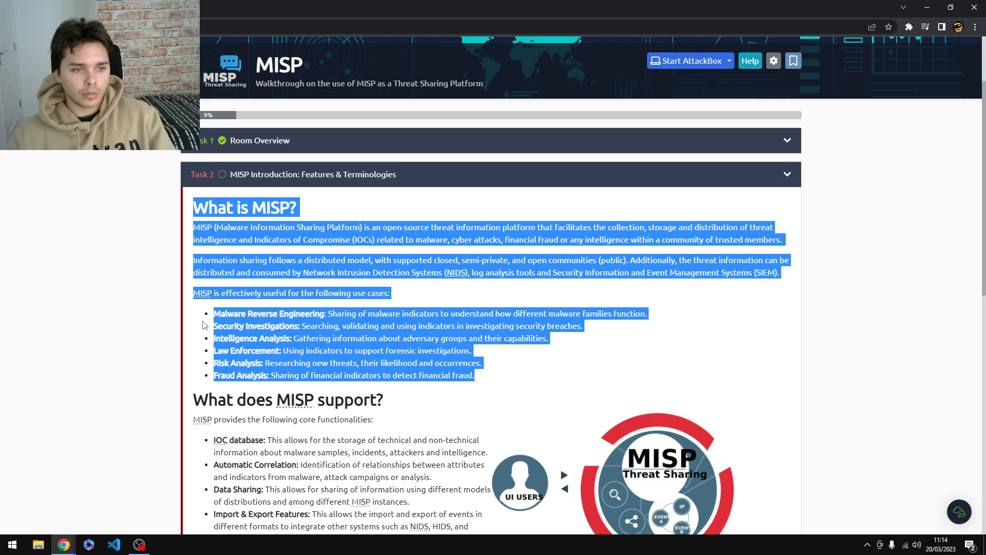
{"action": "scroll", "coordinate": [186, 333], "scroll_direction": "down", "scroll_amount": 4}
{"action": "scroll", "coordinate": [186, 333], "scroll_direction": "down", "scroll_amount": 1}
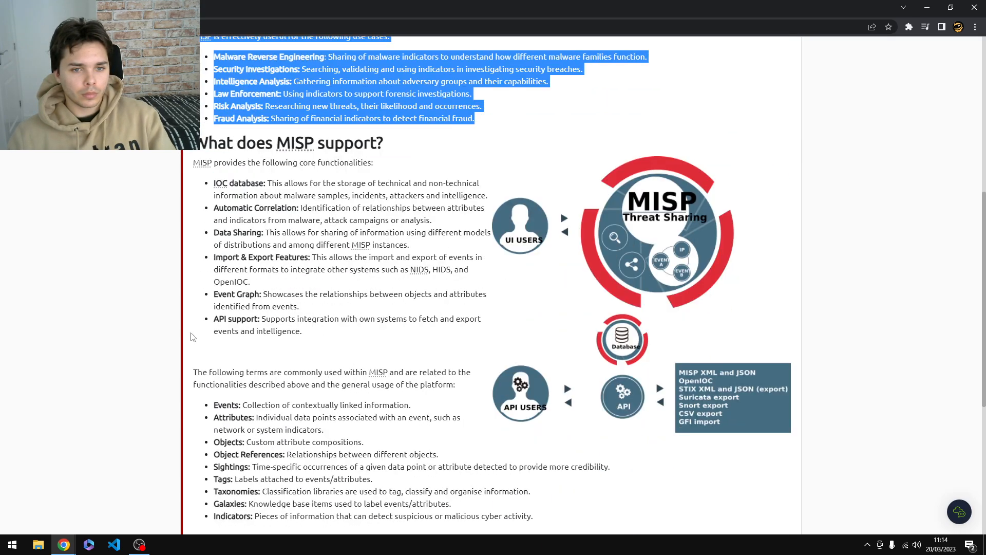
{"action": "left_click_drag", "start_coordinate": [339, 338], "coordinate": [180, 148]}
{"action": "right_click", "coordinate": [221, 144]}
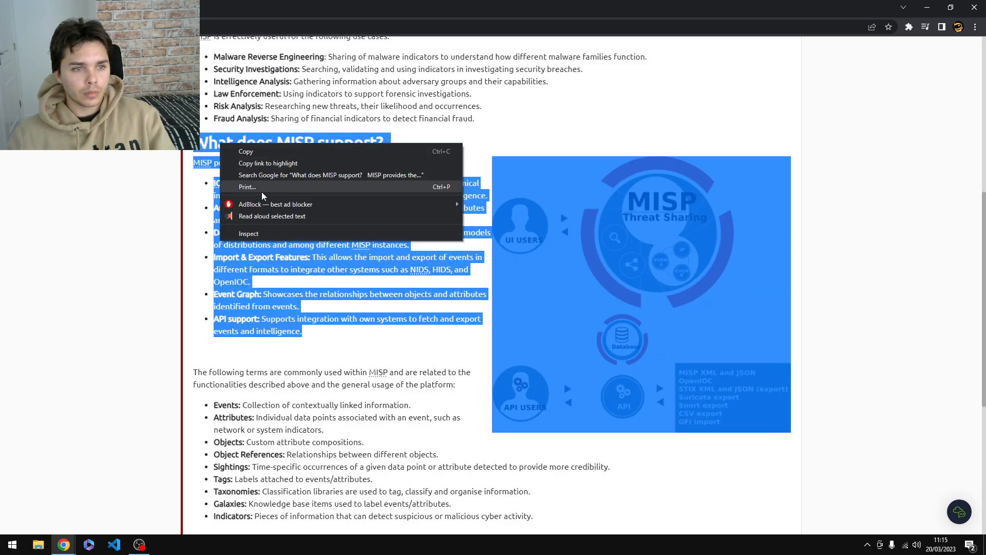
{"action": "left_click", "coordinate": [247, 217]}
{"action": "left_click", "coordinate": [329, 335]}
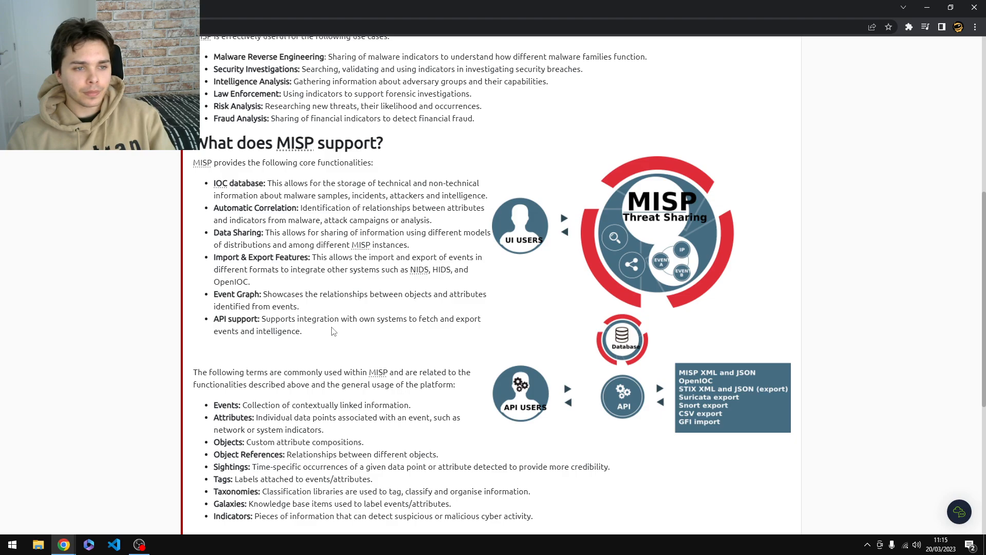
{"action": "scroll", "coordinate": [324, 339], "scroll_direction": "down", "scroll_amount": 2}
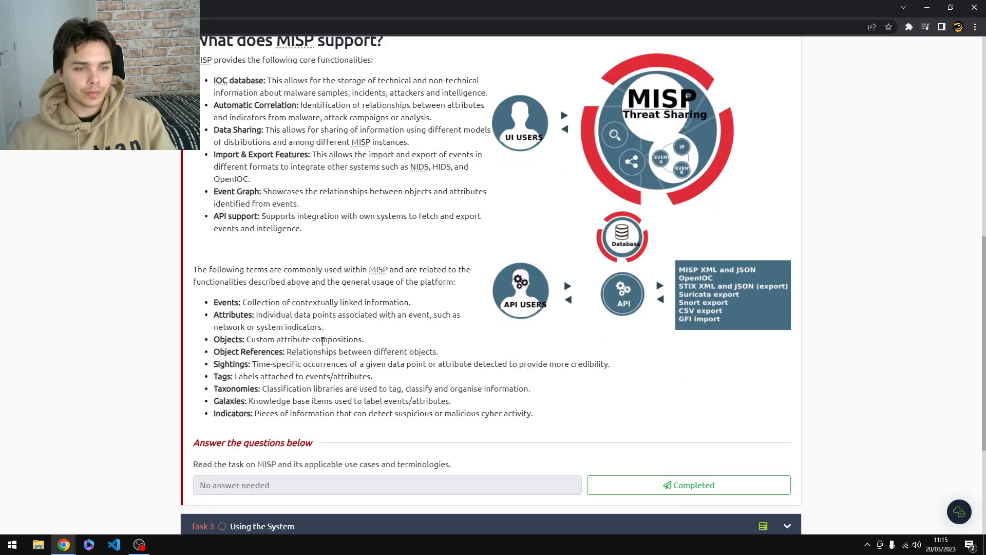
{"action": "scroll", "coordinate": [322, 341], "scroll_direction": "down", "scroll_amount": 3}
{"action": "left_click_drag", "start_coordinate": [559, 262], "coordinate": [198, 115]}
{"action": "right_click", "coordinate": [221, 124]}
{"action": "left_click", "coordinate": [271, 198]}
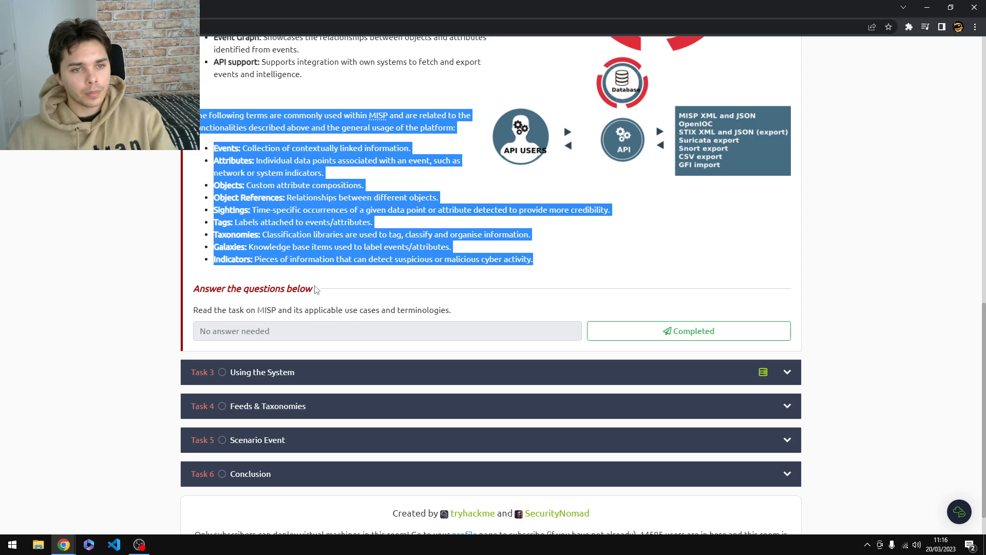
{"action": "scroll", "coordinate": [378, 215], "scroll_direction": "down", "scroll_amount": 1}
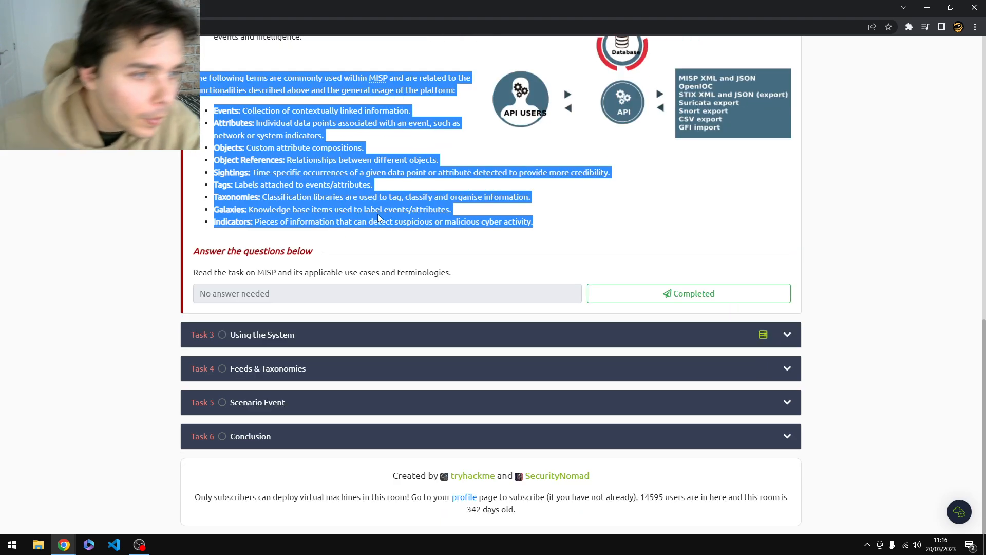
- Mark Task 2 completed and expand Task 3, Using the System
{"action": "left_click", "coordinate": [651, 307]}
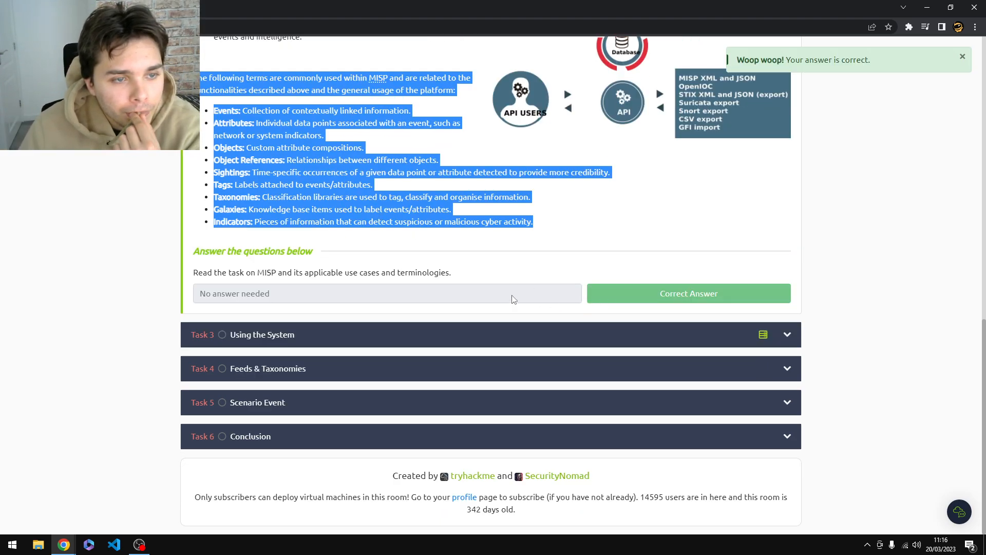
{"action": "left_click", "coordinate": [457, 339]}
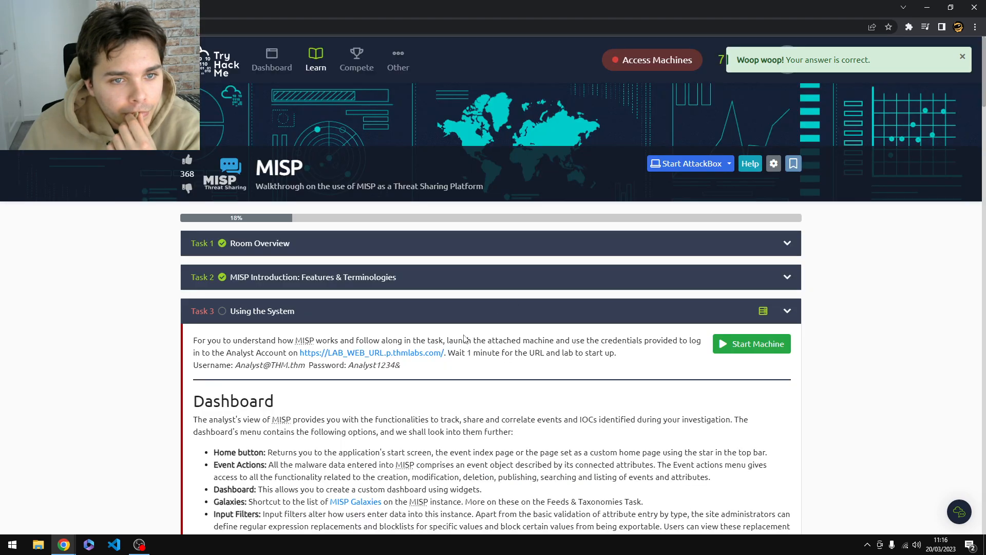
{"action": "scroll", "coordinate": [464, 338], "scroll_direction": "down", "scroll_amount": 2}
- Have Task 3's login instructions read aloud and start the attached MISP machine
{"action": "left_click_drag", "start_coordinate": [400, 263], "coordinate": [191, 236]}
{"action": "right_click", "coordinate": [207, 233]}
{"action": "left_click", "coordinate": [488, 289]}
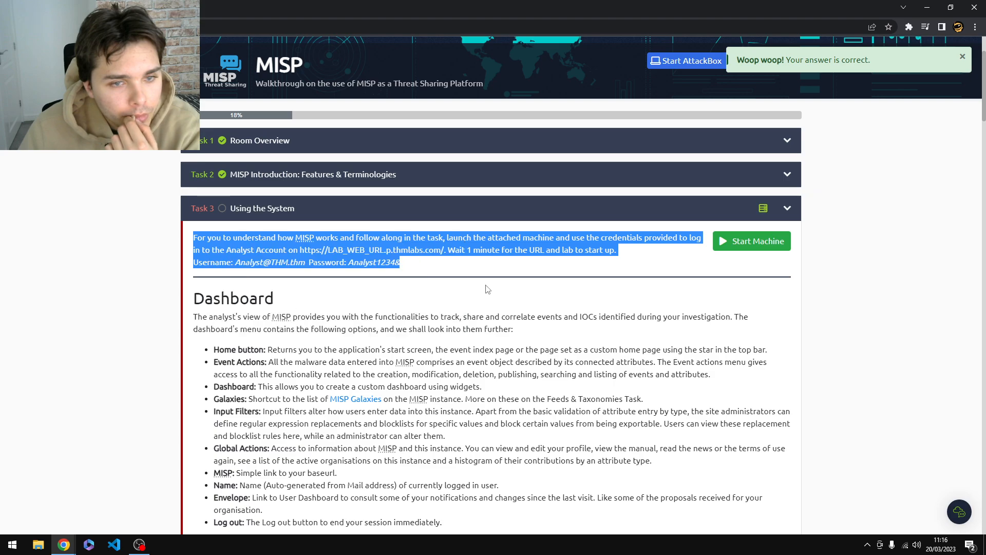
{"action": "left_click", "coordinate": [743, 258]}
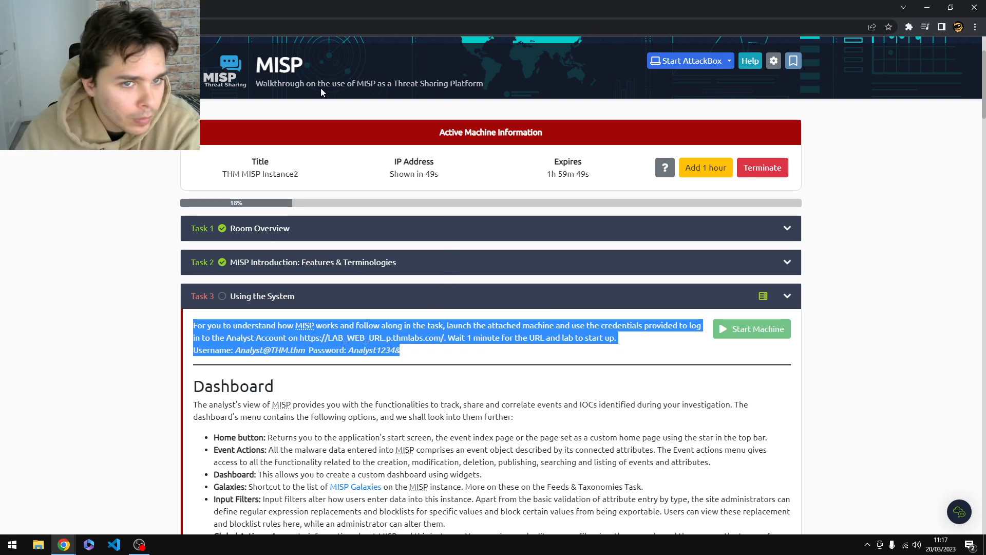
- Start the AttackBox and select the lab's web address in the task text
{"action": "left_click", "coordinate": [707, 67]}
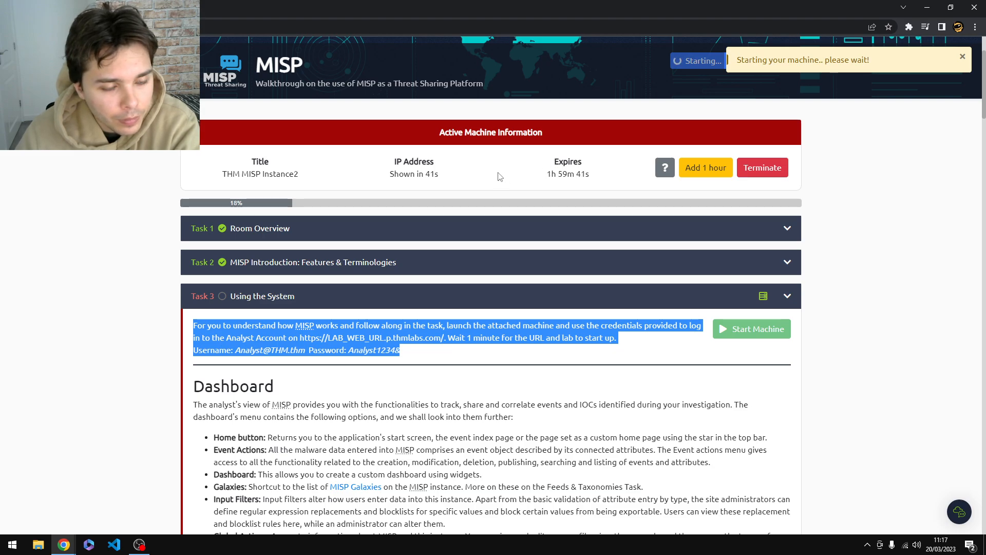
{"action": "left_click", "coordinate": [477, 352]}
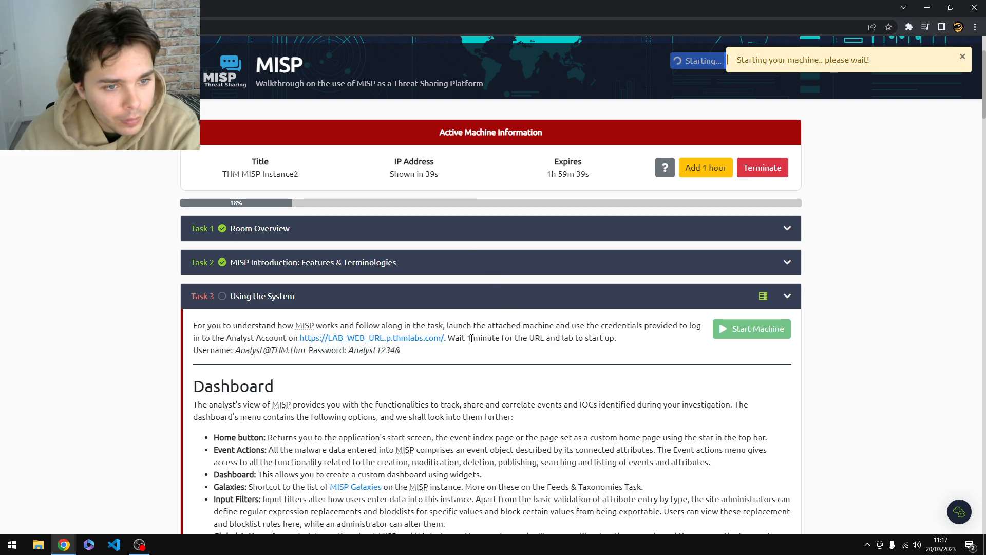
{"action": "left_click_drag", "start_coordinate": [445, 340], "coordinate": [316, 335]}
{"action": "scroll", "coordinate": [315, 335], "scroll_direction": "down", "scroll_amount": 4}
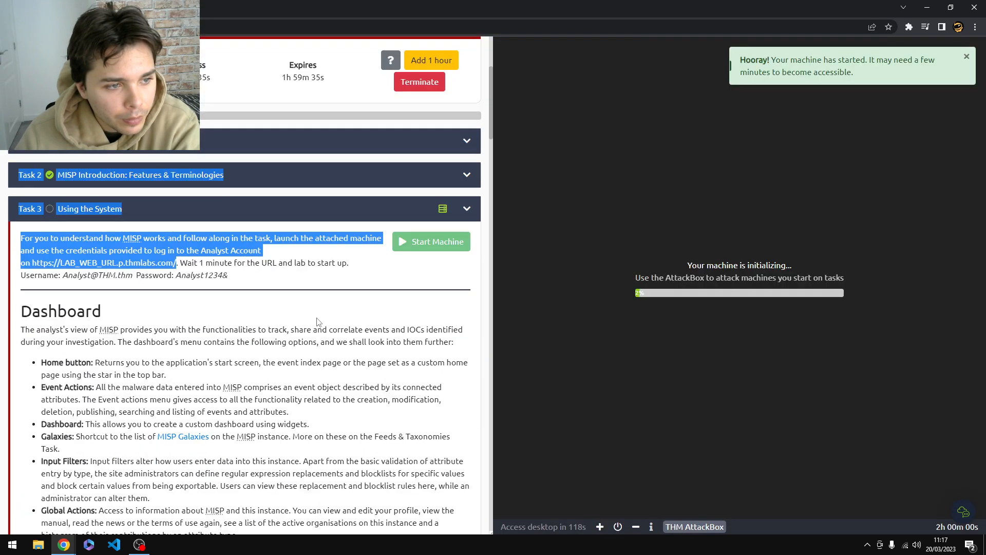
{"action": "left_click_drag", "start_coordinate": [212, 289], "coordinate": [35, 264]}
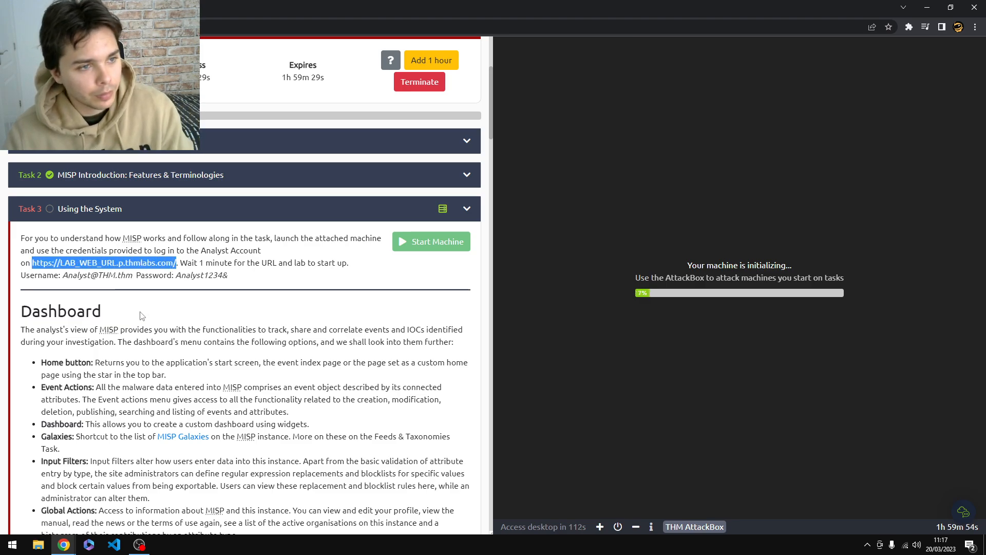
- Have the Dashboard section read aloud, then dismiss the AttackBox terminal welcome message
{"action": "scroll", "coordinate": [92, 278], "scroll_direction": "down", "scroll_amount": 3}
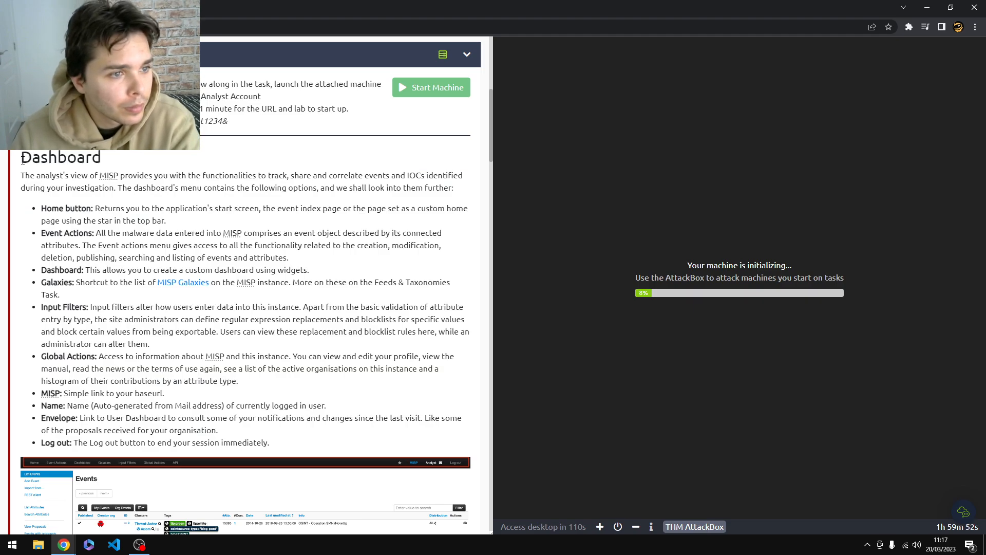
{"action": "left_click_drag", "start_coordinate": [20, 157], "coordinate": [287, 447]}
{"action": "right_click", "coordinate": [254, 450]}
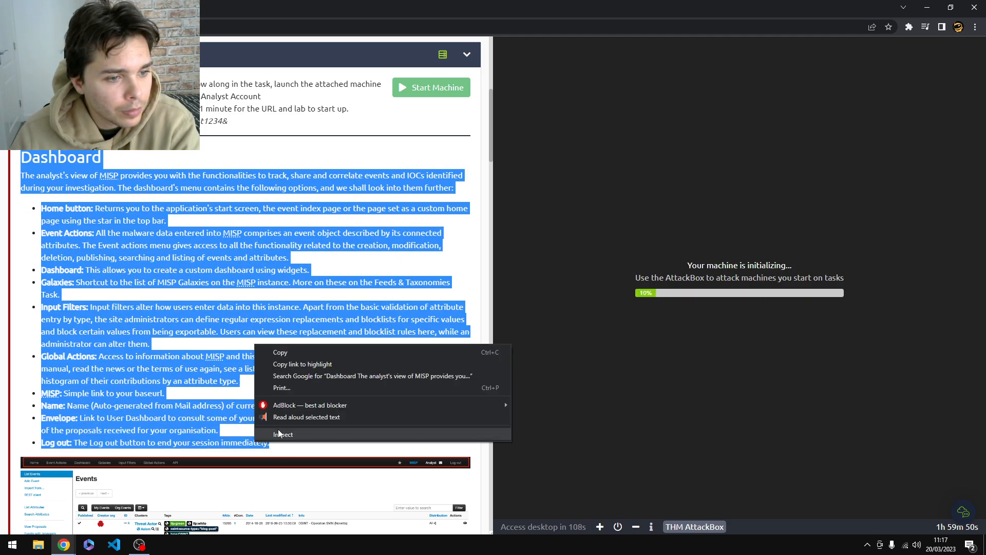
{"action": "left_click", "coordinate": [286, 416]}
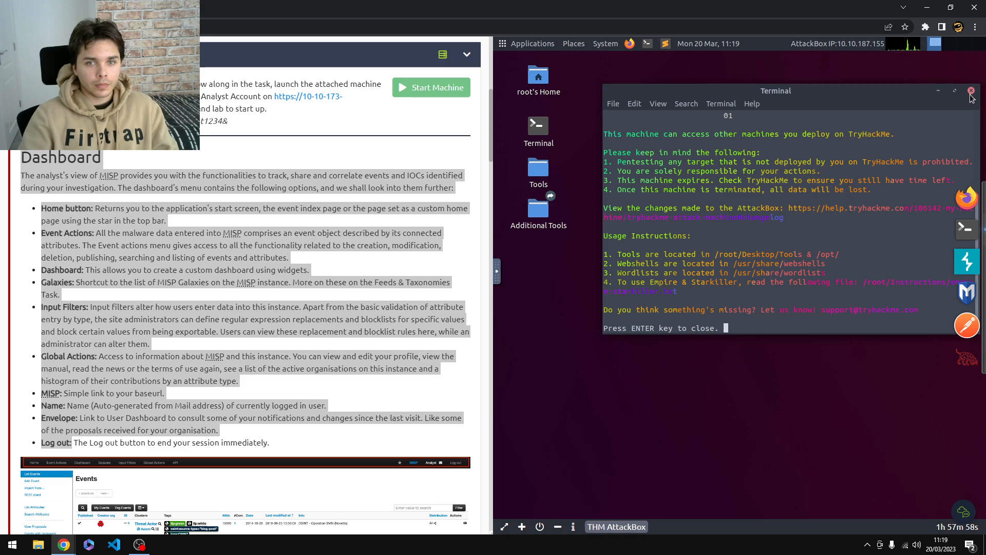
{"action": "key", "text": "Return"}
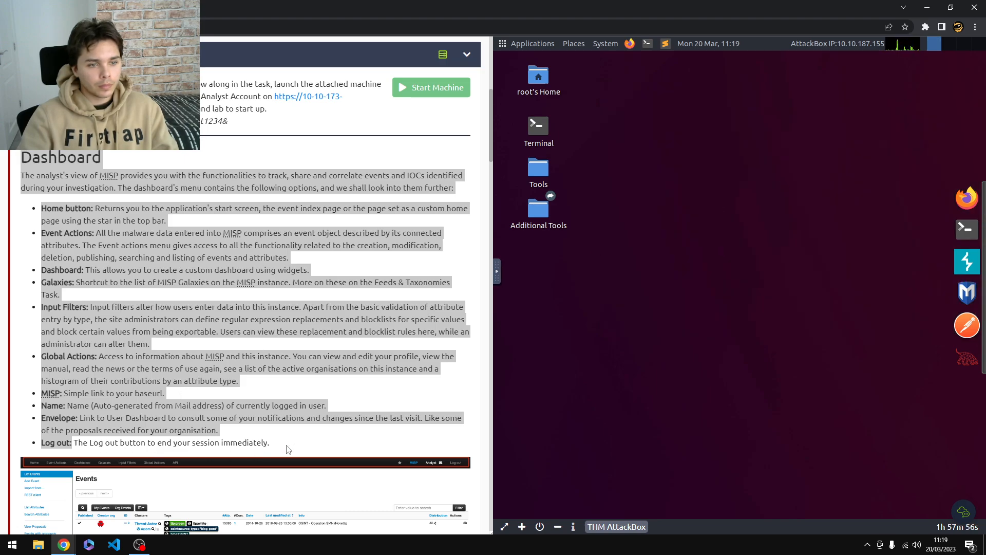
- Copy the tutorial text from the Event Management heading through the distribution options list
{"action": "scroll", "coordinate": [288, 449], "scroll_direction": "down", "scroll_amount": 3}
{"action": "scroll", "coordinate": [288, 449], "scroll_direction": "down", "scroll_amount": 2}
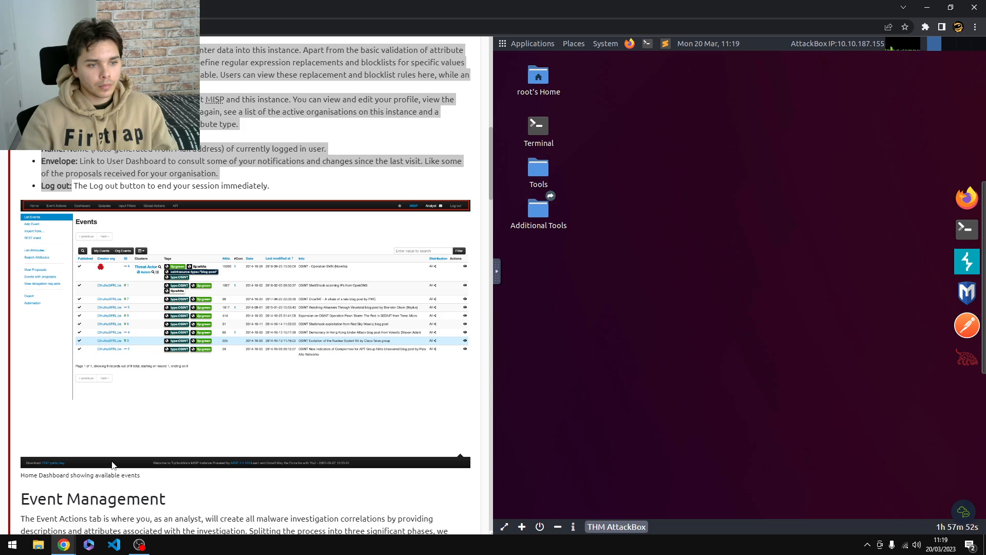
{"action": "scroll", "coordinate": [149, 481], "scroll_direction": "down", "scroll_amount": 4}
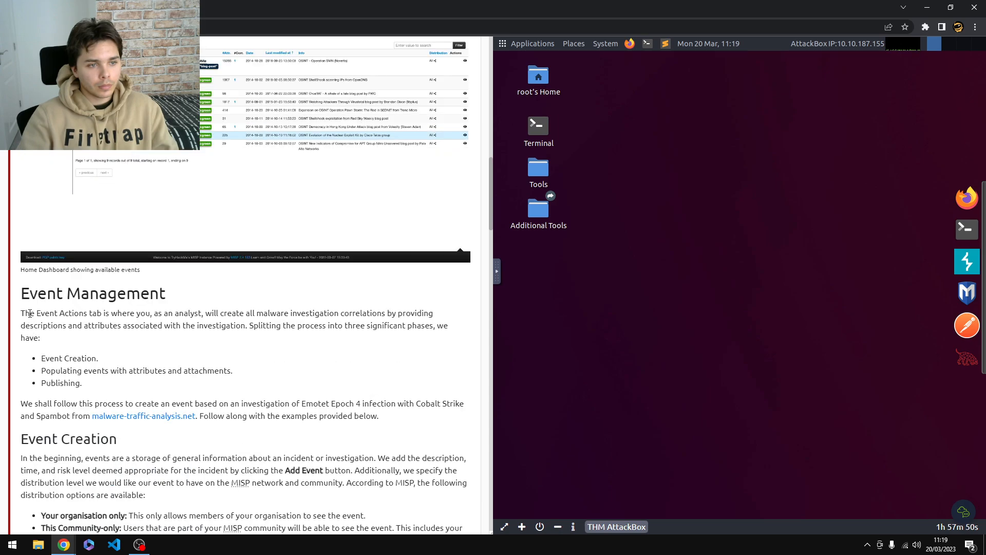
{"action": "left_click_drag", "start_coordinate": [22, 286], "coordinate": [64, 325]}
{"action": "scroll", "coordinate": [149, 396], "scroll_direction": "down", "scroll_amount": 2}
{"action": "left_click_drag", "start_coordinate": [149, 390], "coordinate": [132, 442]}
{"action": "right_click", "coordinate": [177, 432]}
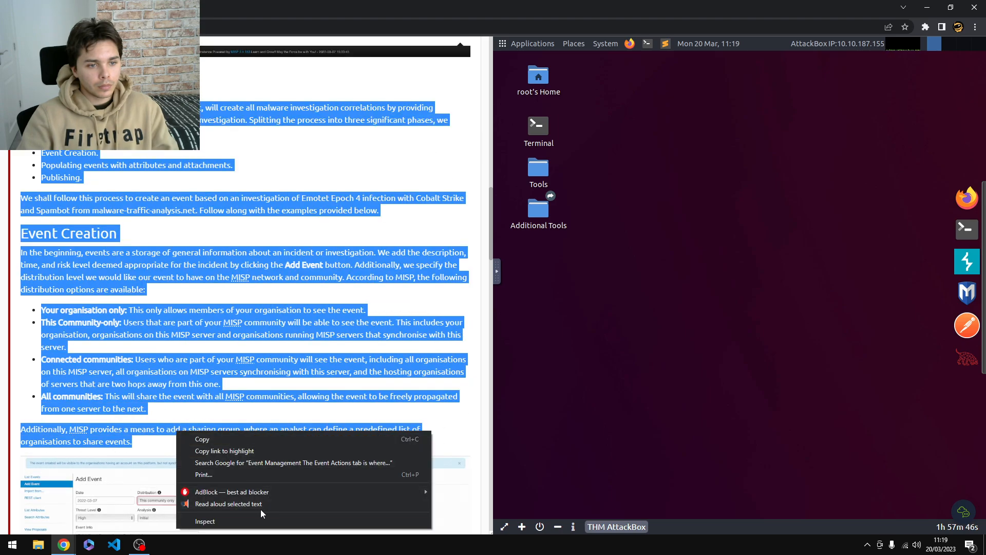
{"action": "left_click", "coordinate": [203, 439]}
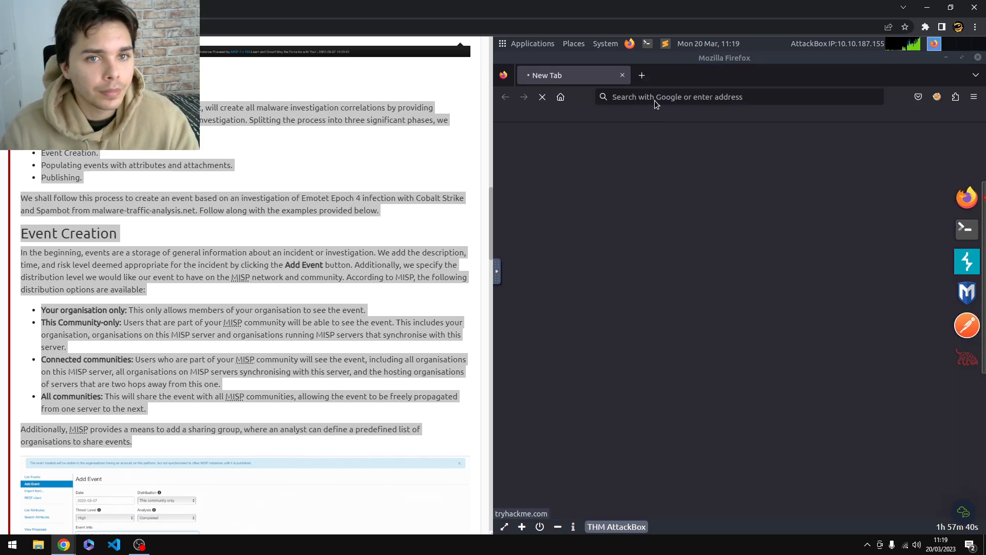
- Open a new AttackBox browser tab and copy the MISP instance link from the task
{"action": "left_click", "coordinate": [657, 99]}
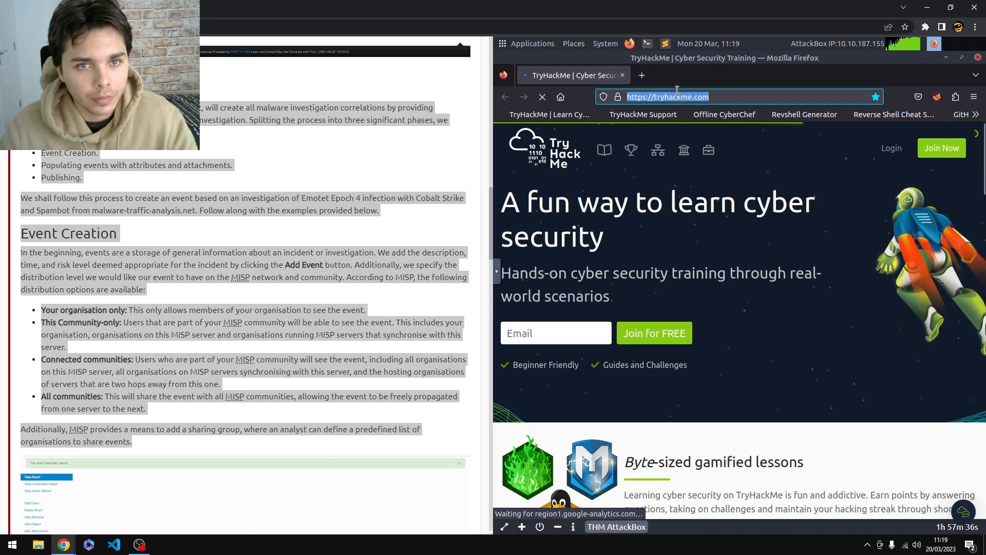
{"action": "left_click", "coordinate": [642, 77]}
{"action": "left_click", "coordinate": [645, 98]}
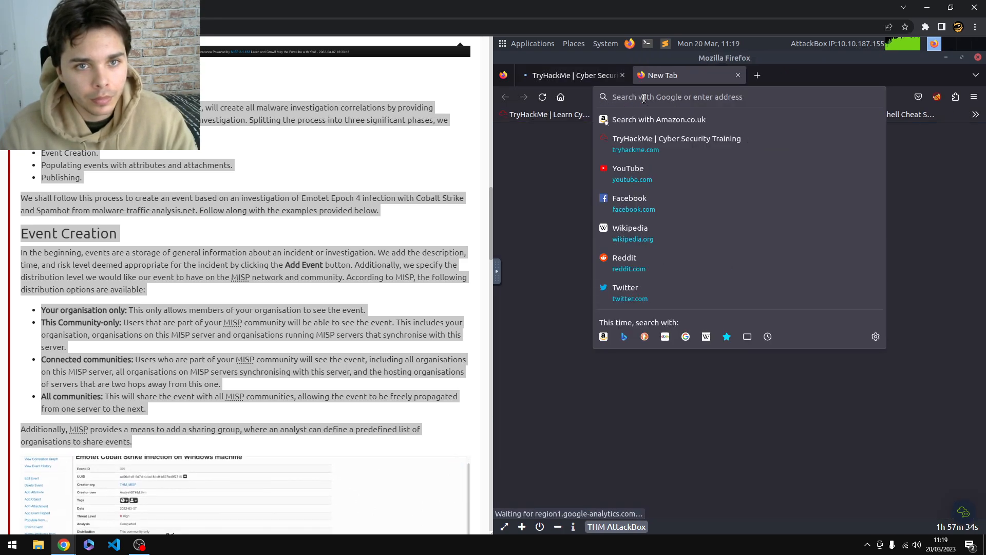
{"action": "scroll", "coordinate": [250, 202], "scroll_direction": "up", "scroll_amount": 10}
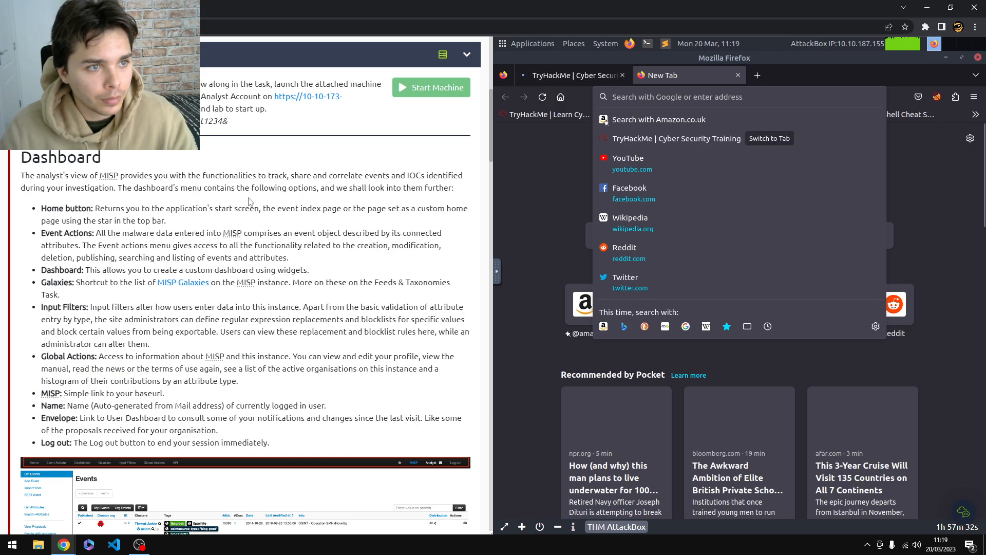
{"action": "left_click_drag", "start_coordinate": [280, 96], "coordinate": [198, 109]}
{"action": "left_click", "coordinate": [665, 76]}
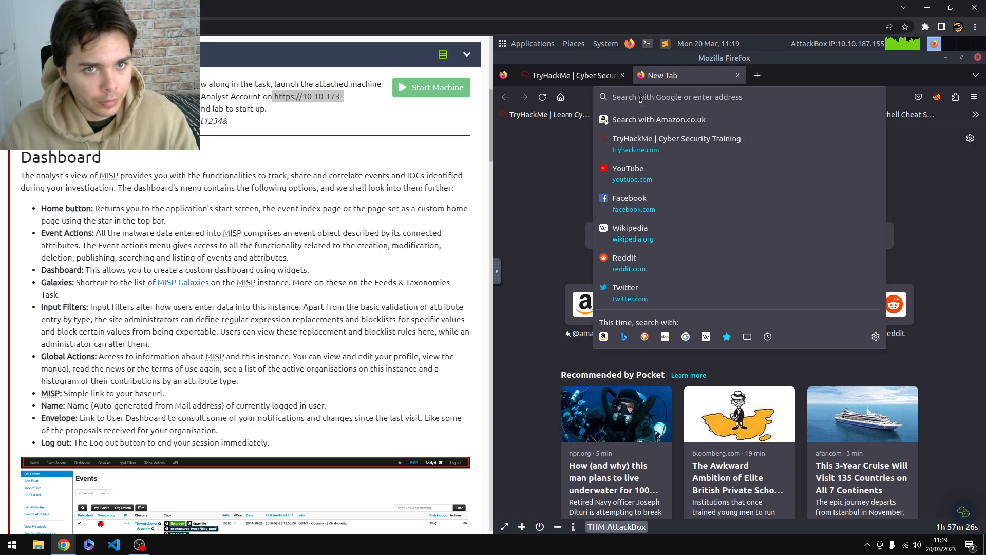
{"action": "right_click", "coordinate": [329, 96]}
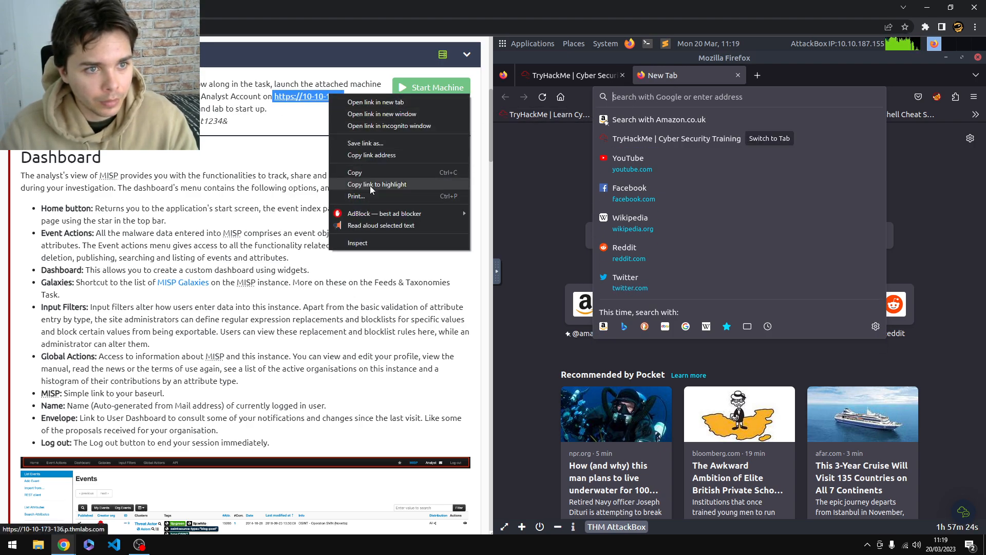
{"action": "left_click", "coordinate": [354, 173]}
{"action": "left_click", "coordinate": [619, 93]}
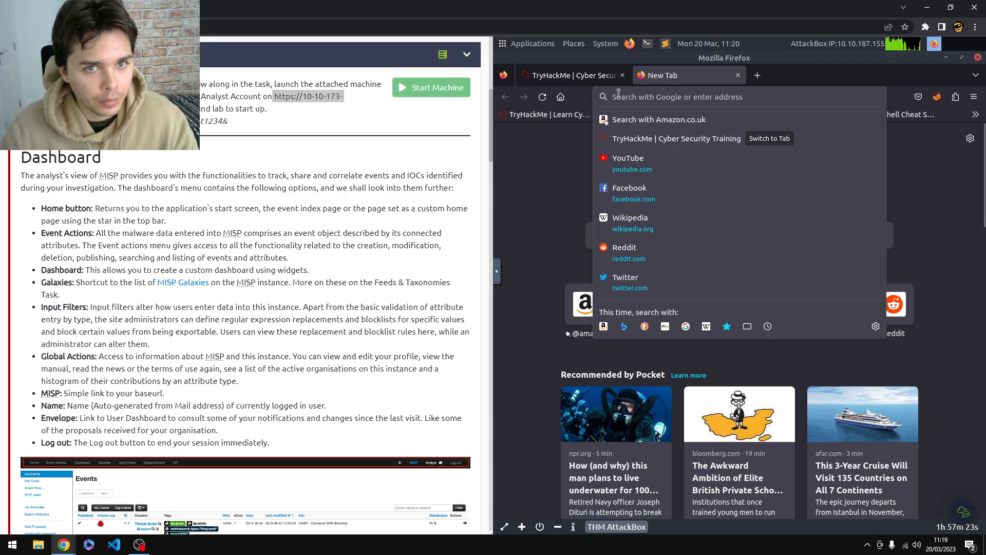
{"action": "right_click", "coordinate": [645, 98]}
{"action": "left_click", "coordinate": [629, 97]}
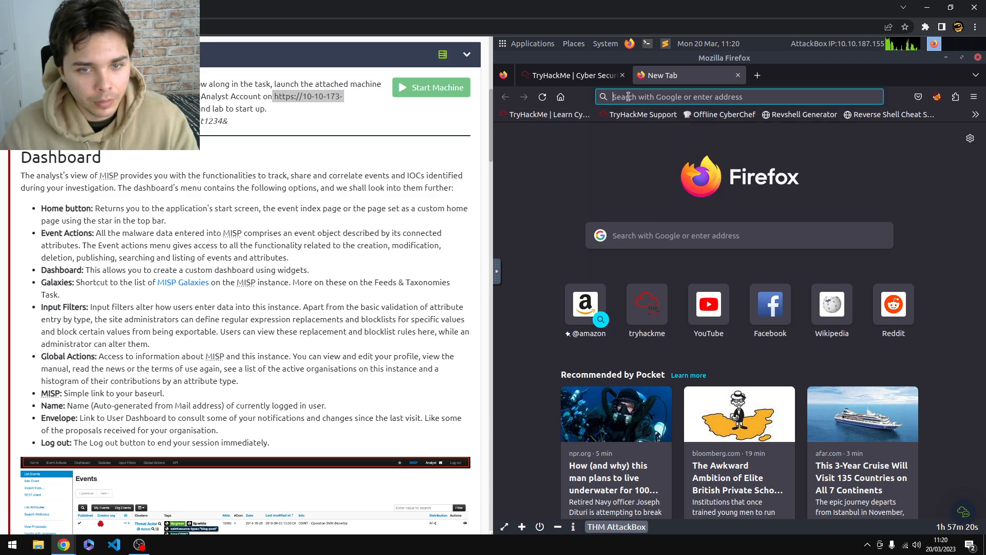
{"action": "left_click", "coordinate": [635, 97]}
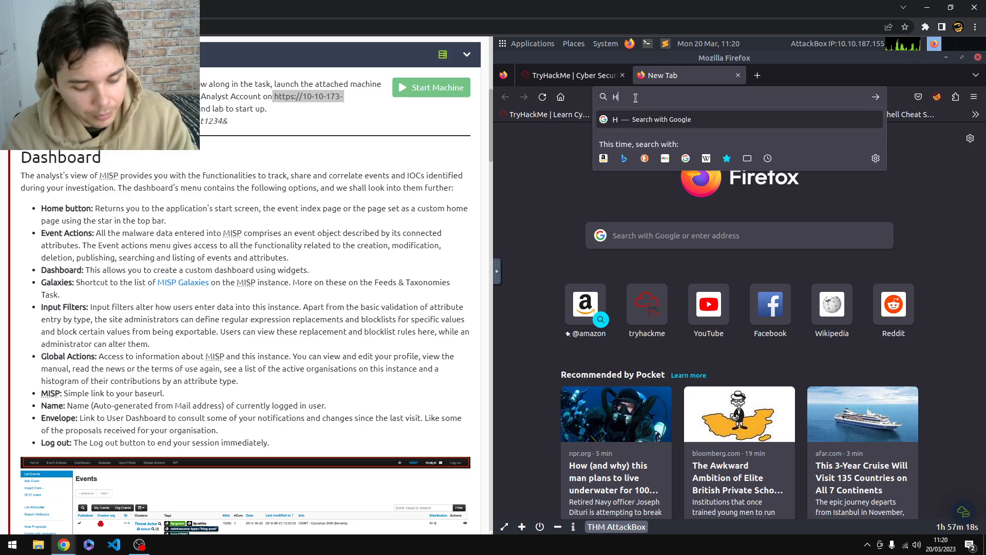
{"action": "type", "text": "HTTP"}
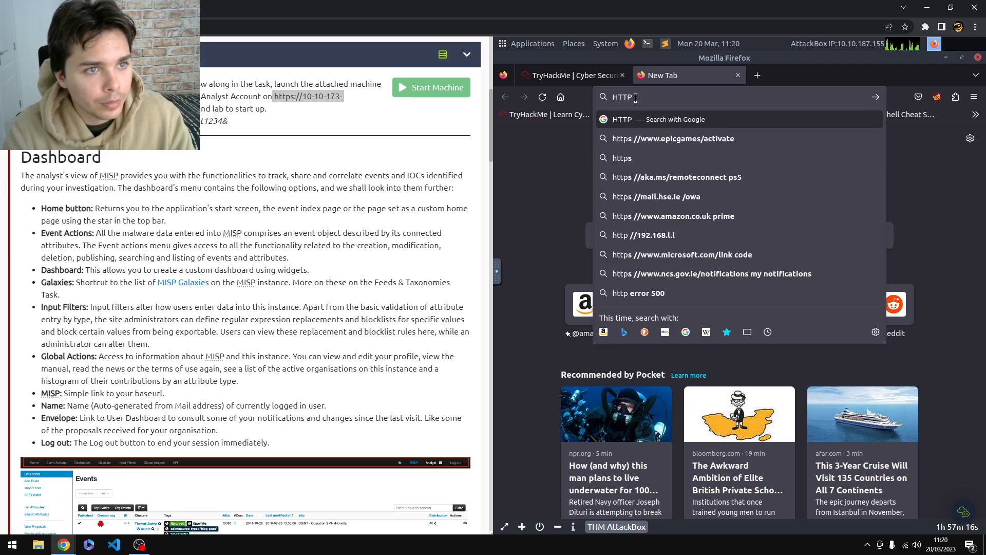
{"action": "type", "text": "S:/"}
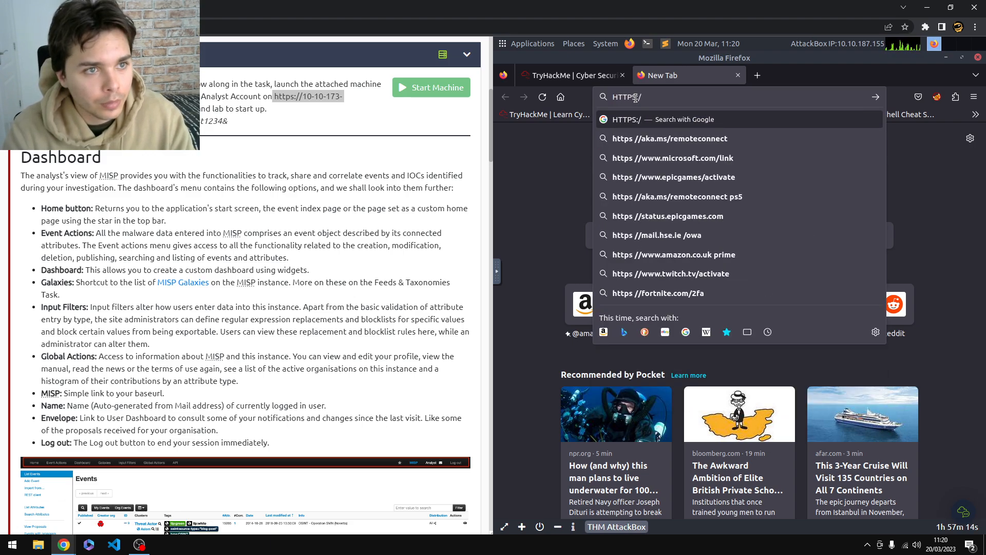
{"action": "type", "text": "/10-10-173-136.p"}
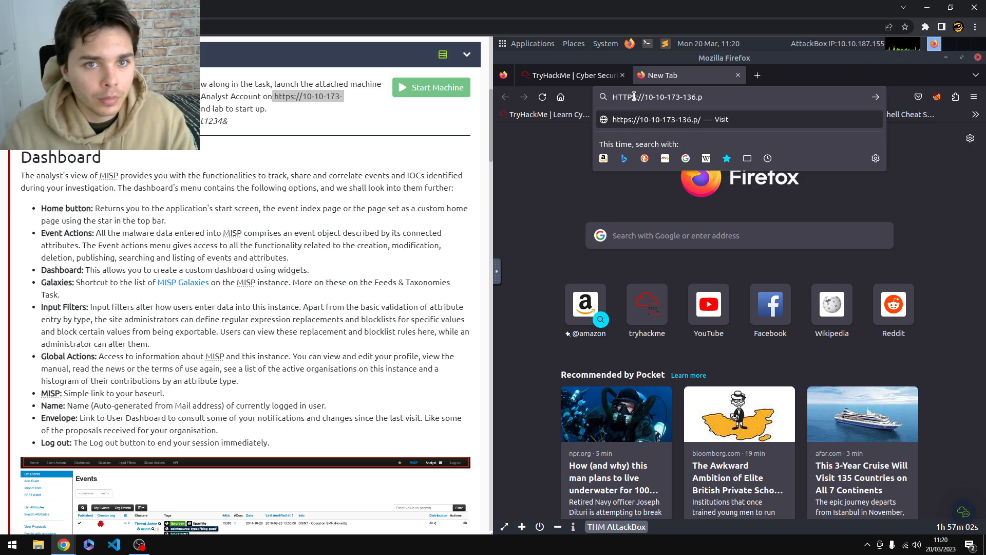
{"action": "type", "text": "https"}
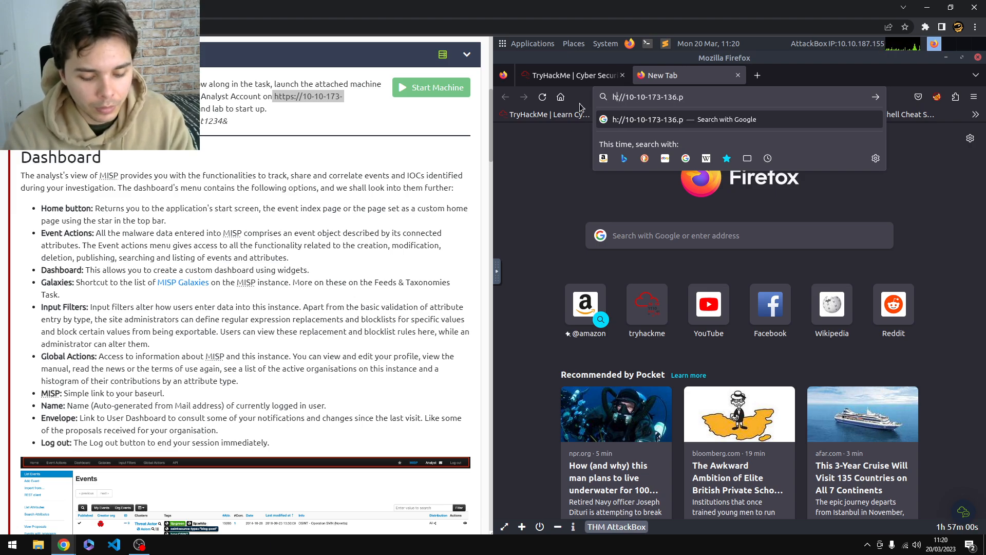
{"action": "type", "text": "://10-10-173-136"}
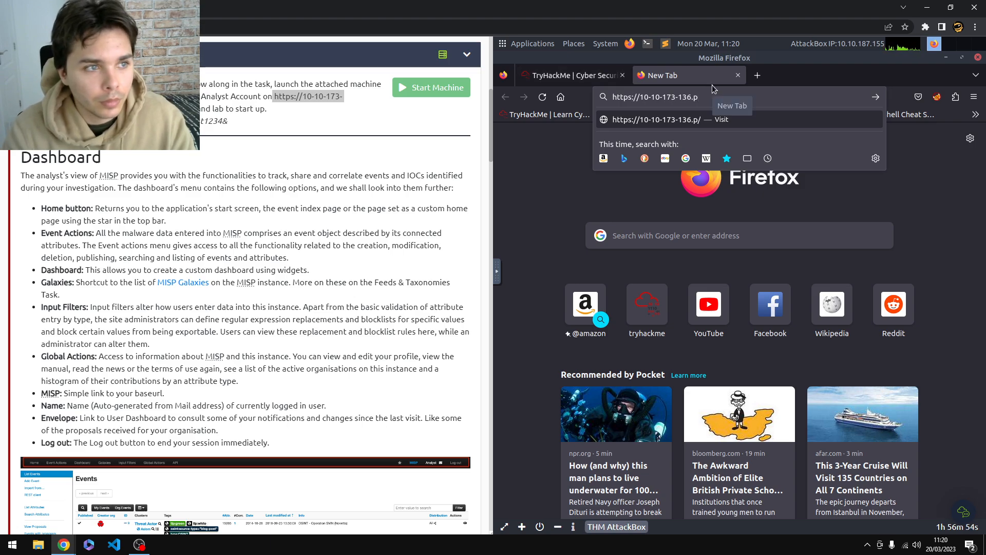
{"action": "type", "text": ".p.t"}
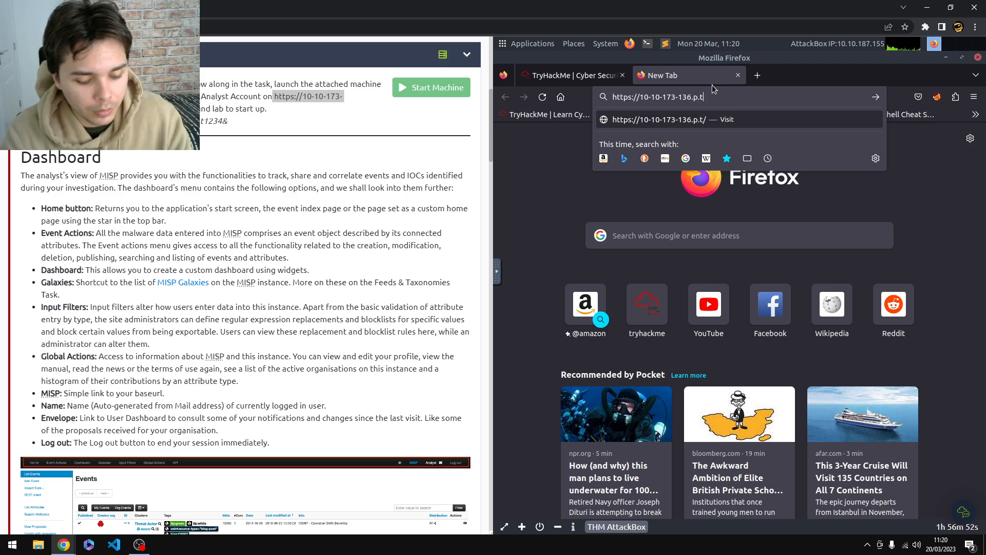
{"action": "type", "text": "hmlabs.com"}
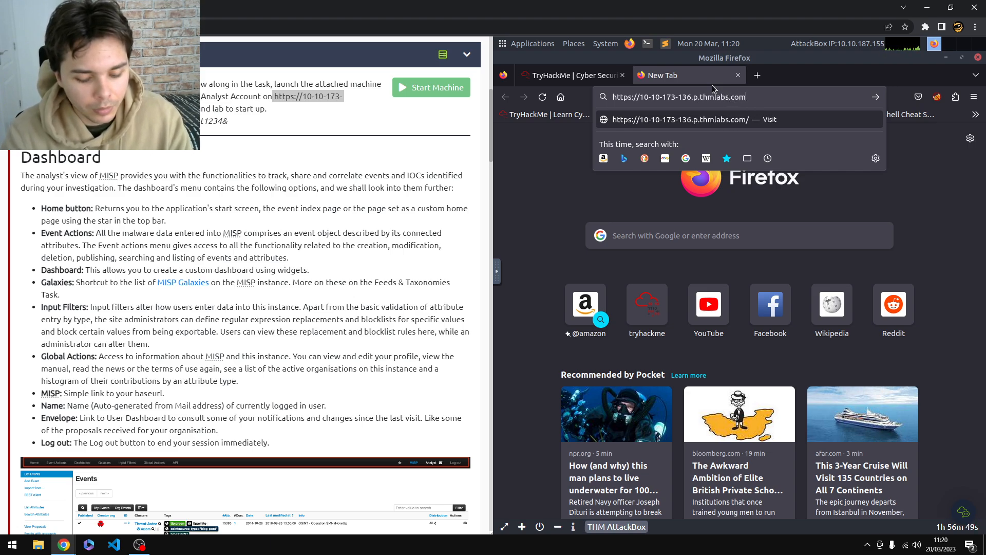
{"action": "key", "text": "Return"}
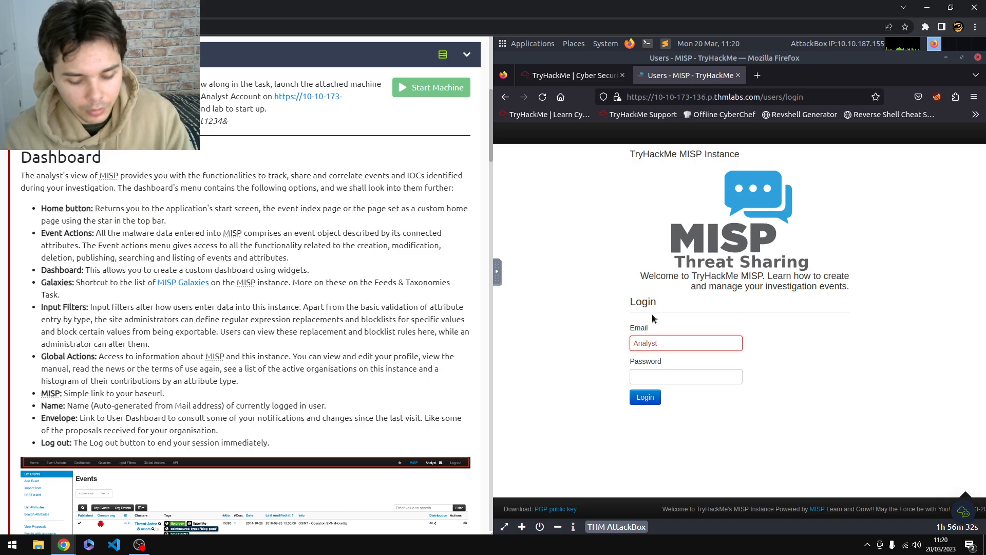
- Finish the analyst email, enter the account password, sign in, and decline saving the login
{"action": "type", "text": "@THM"}
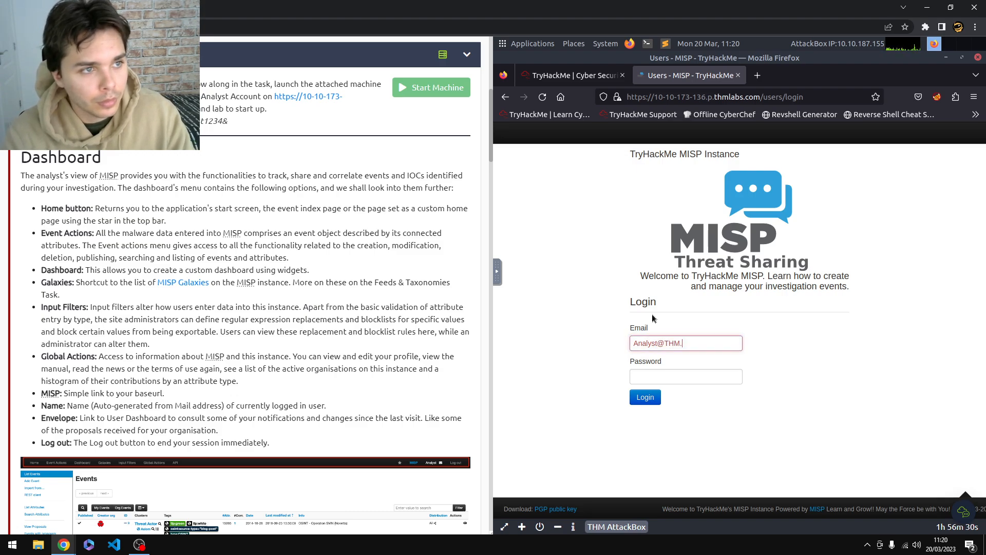
{"action": "type", "text": ".thm"}
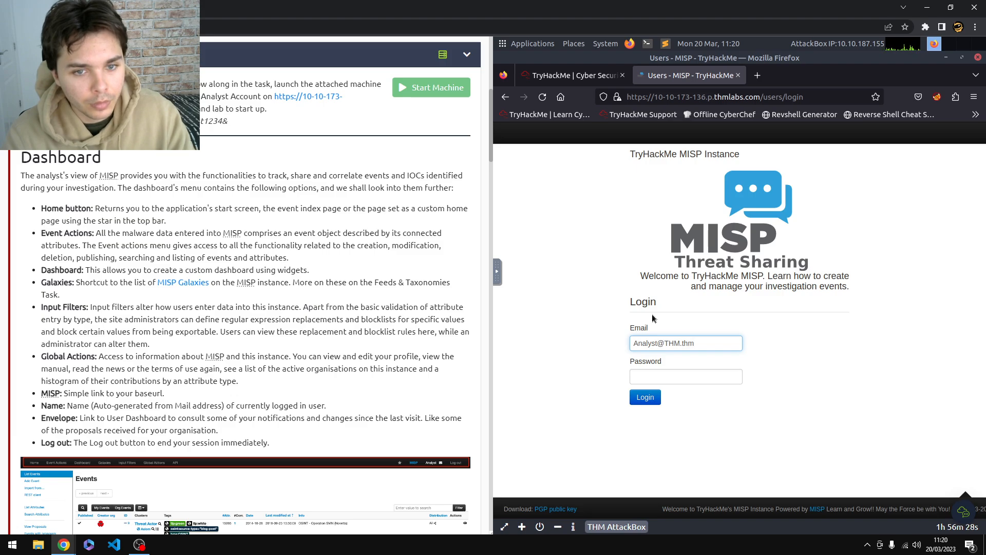
{"action": "key", "text": "Tab"}
{"action": "type", "text": "Analys"}
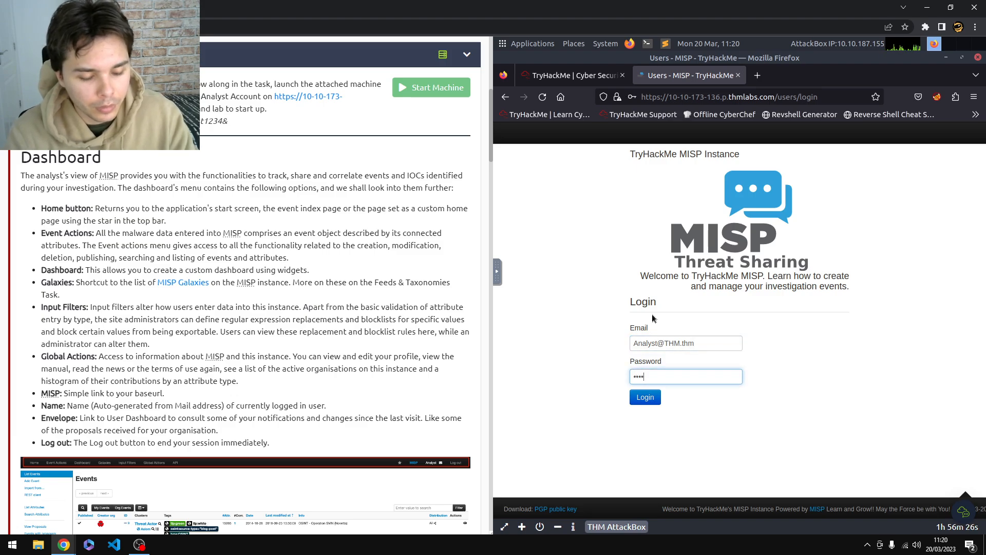
{"action": "type", "text": "t1234"}
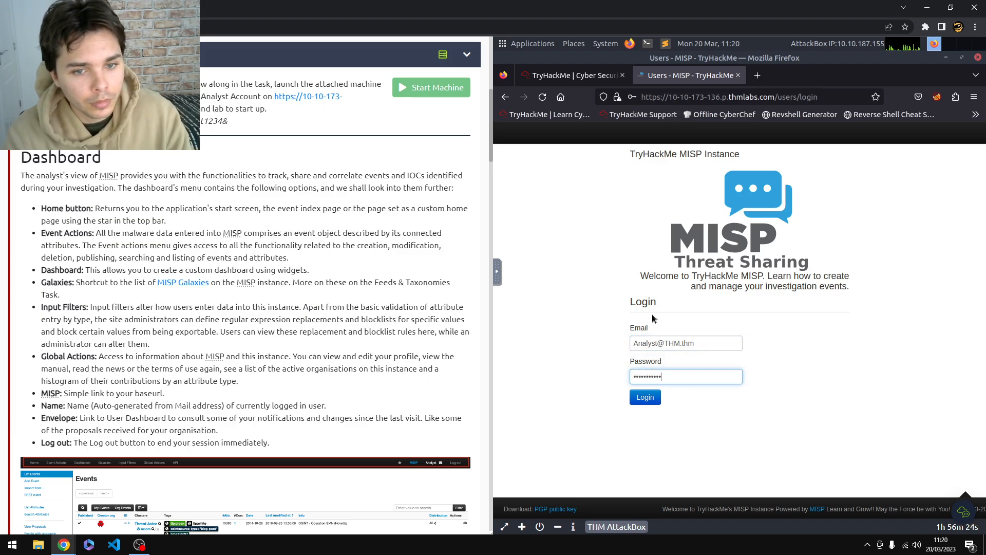
{"action": "type", "text": "&"}
{"action": "key", "text": "Return"}
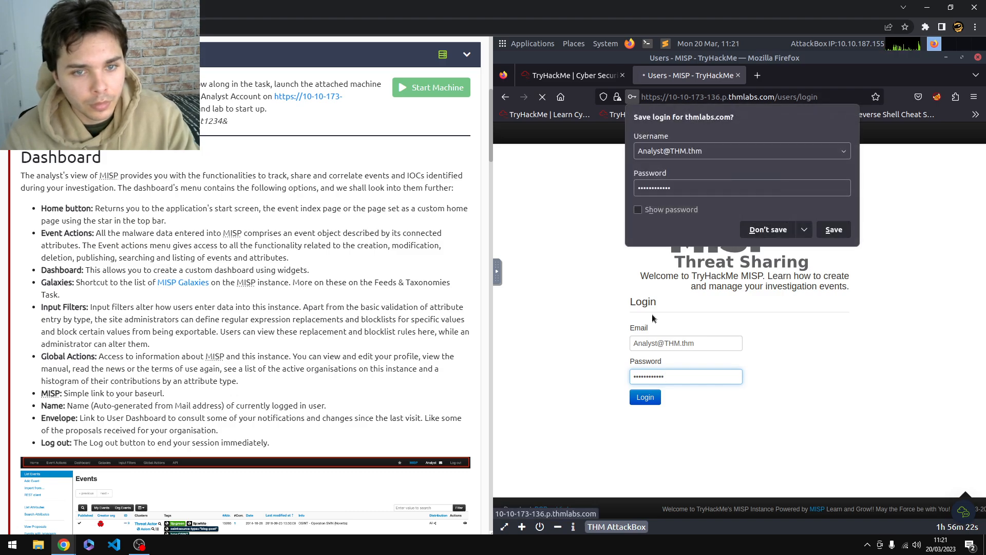
{"action": "left_click", "coordinate": [768, 230]}
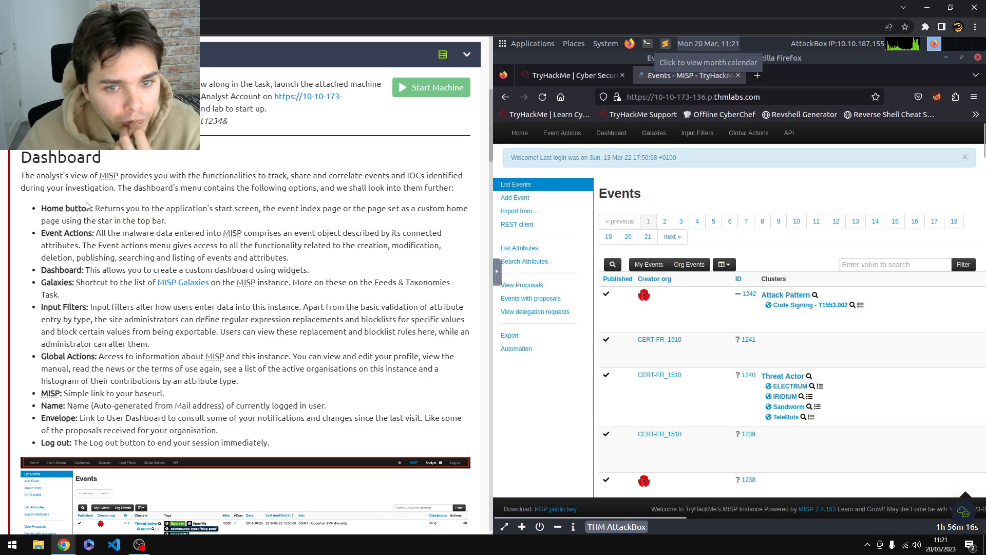
- Scroll the tutorial and select the Phishing E-mail template paragraph
{"action": "scroll", "coordinate": [243, 260], "scroll_direction": "down", "scroll_amount": 15}
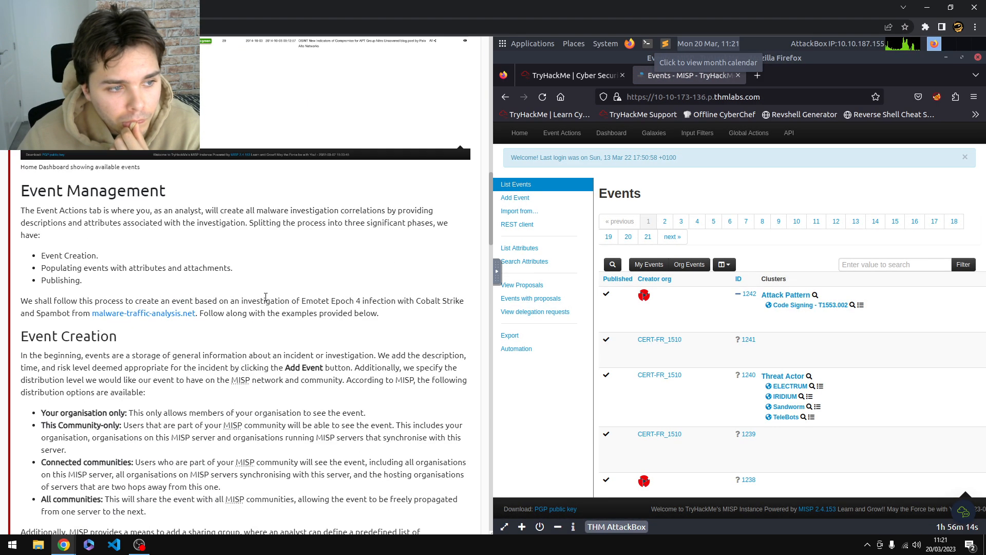
{"action": "scroll", "coordinate": [257, 300], "scroll_direction": "down", "scroll_amount": 10}
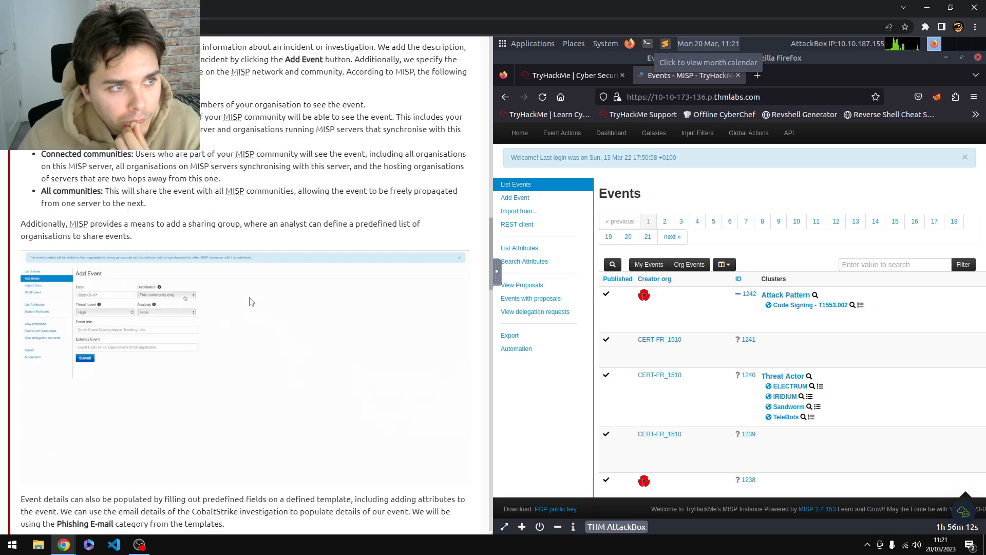
{"action": "scroll", "coordinate": [243, 300], "scroll_direction": "down", "scroll_amount": 5}
{"action": "scroll", "coordinate": [232, 301], "scroll_direction": "up", "scroll_amount": 15}
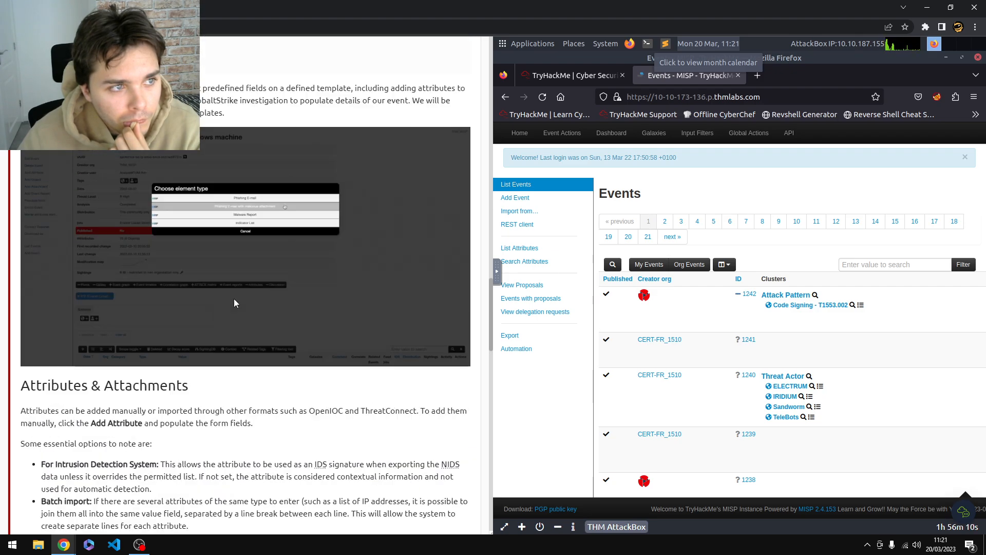
{"action": "scroll", "coordinate": [228, 301], "scroll_direction": "up", "scroll_amount": 3}
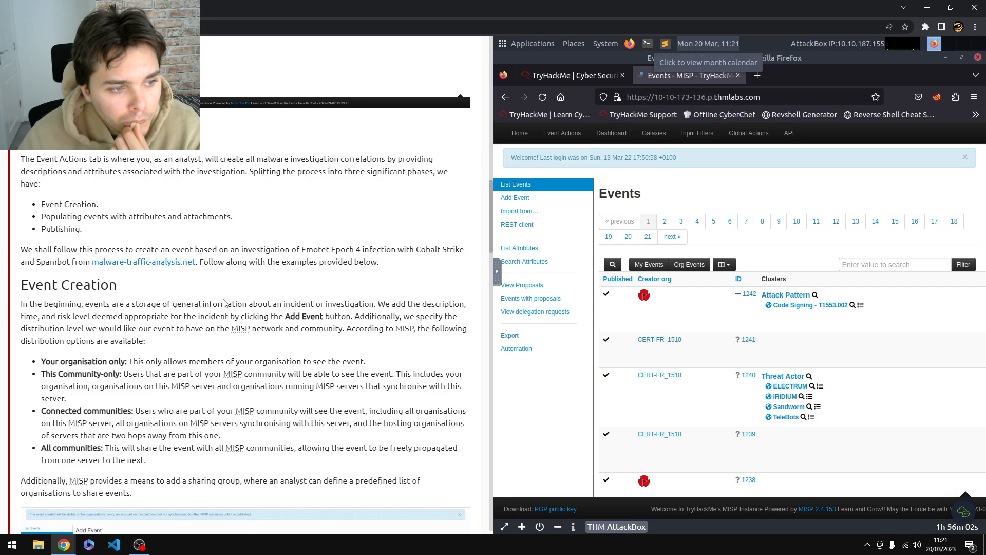
{"action": "scroll", "coordinate": [225, 303], "scroll_direction": "down", "scroll_amount": 3}
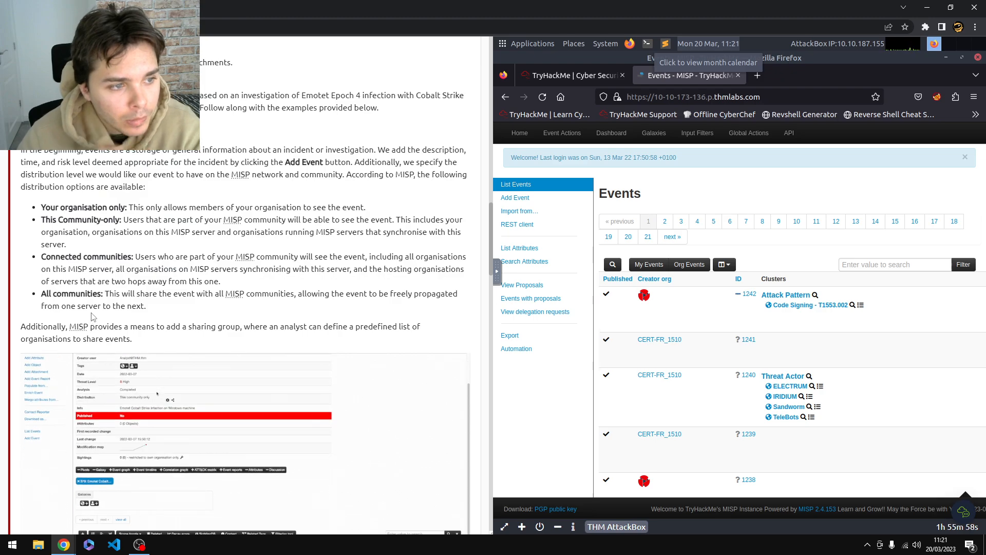
{"action": "scroll", "coordinate": [92, 317], "scroll_direction": "down", "scroll_amount": 10}
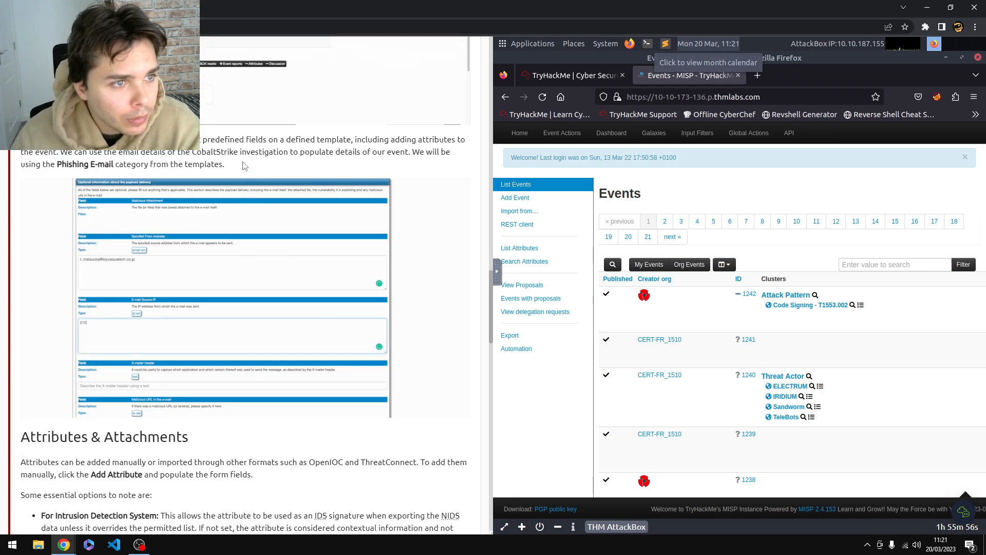
{"action": "left_click_drag", "start_coordinate": [244, 166], "coordinate": [21, 141]}
{"action": "right_click", "coordinate": [39, 145]}
{"action": "left_click", "coordinate": [67, 219]}
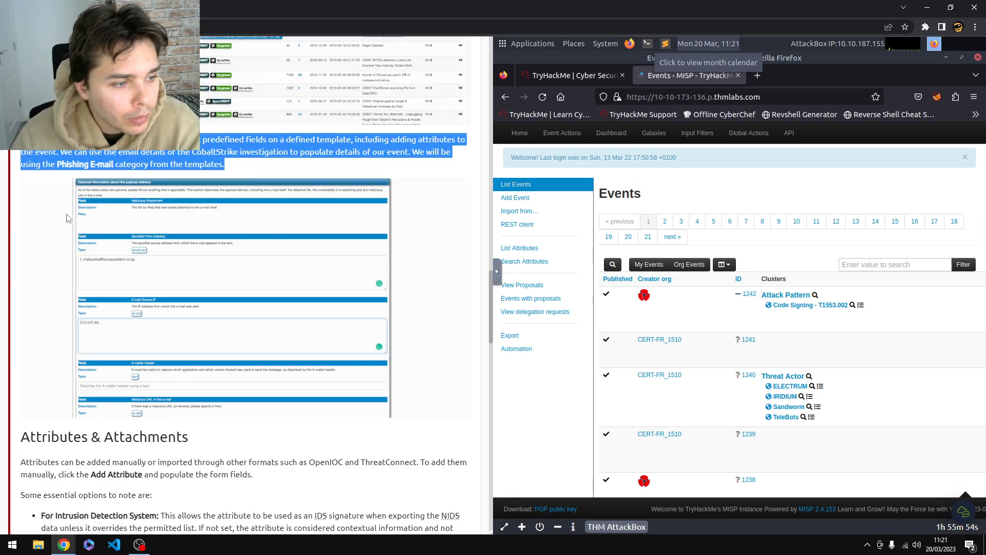
- Go to page 2 of the MISP Events list
{"action": "scroll", "coordinate": [102, 221], "scroll_direction": "up", "scroll_amount": 3}
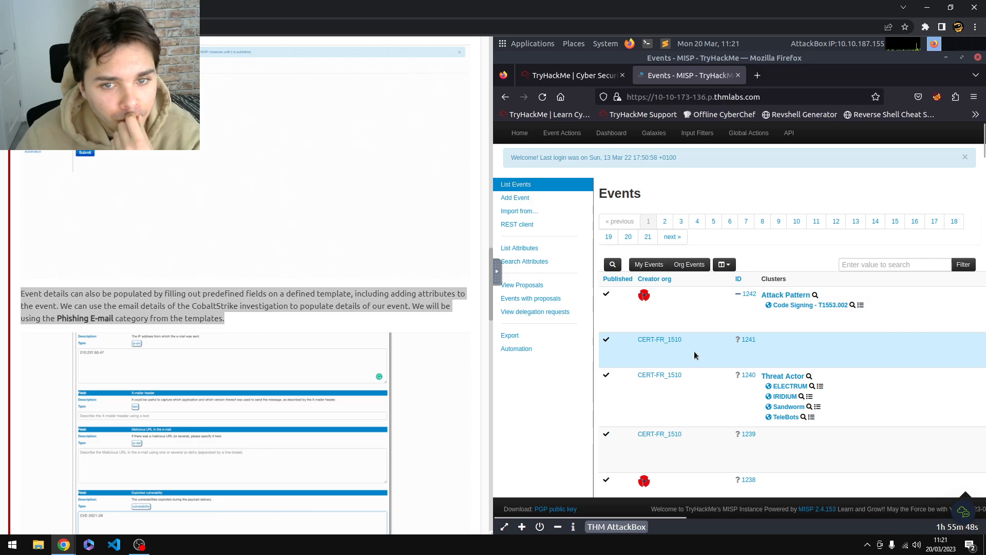
{"action": "scroll", "coordinate": [696, 355], "scroll_direction": "down", "scroll_amount": 3}
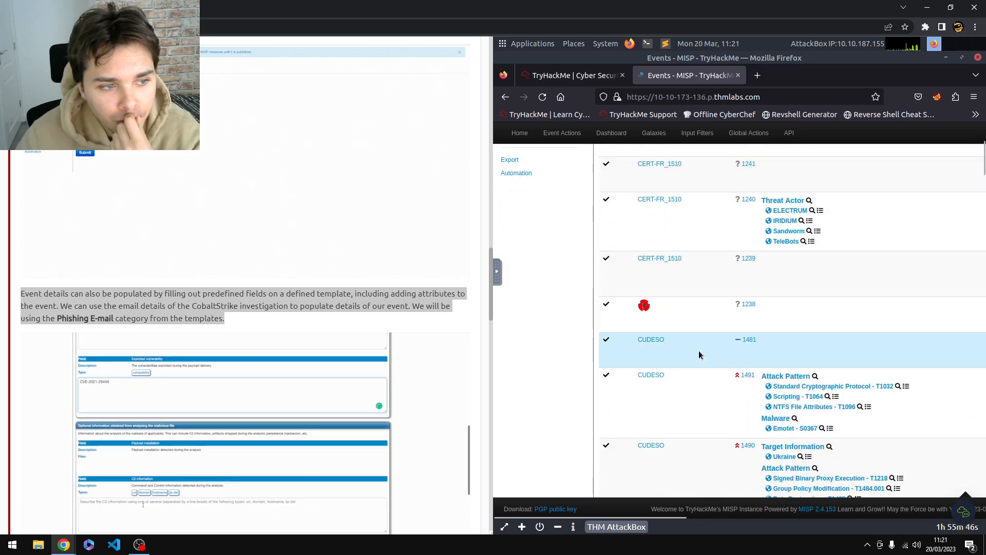
{"action": "scroll", "coordinate": [700, 355], "scroll_direction": "up", "scroll_amount": 3}
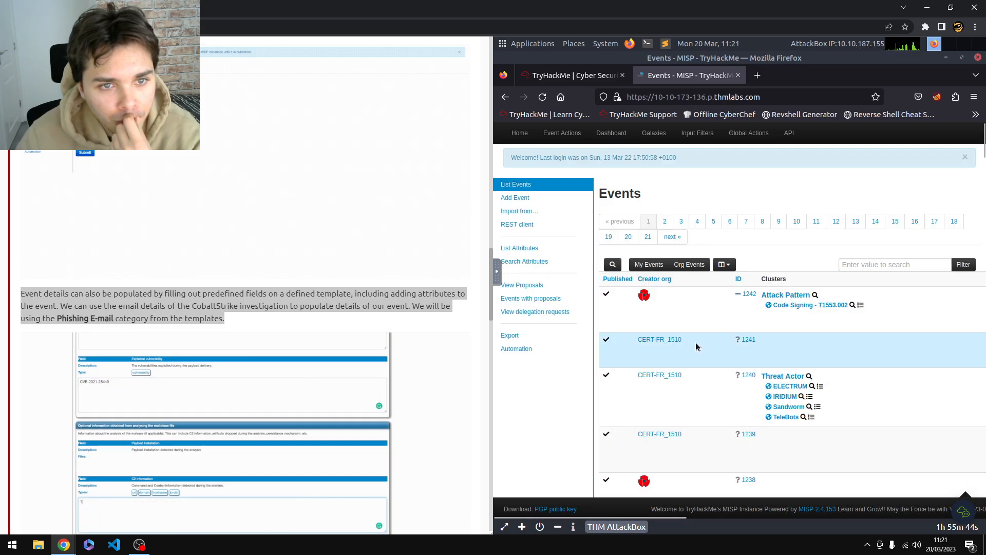
{"action": "left_click", "coordinate": [664, 221]}
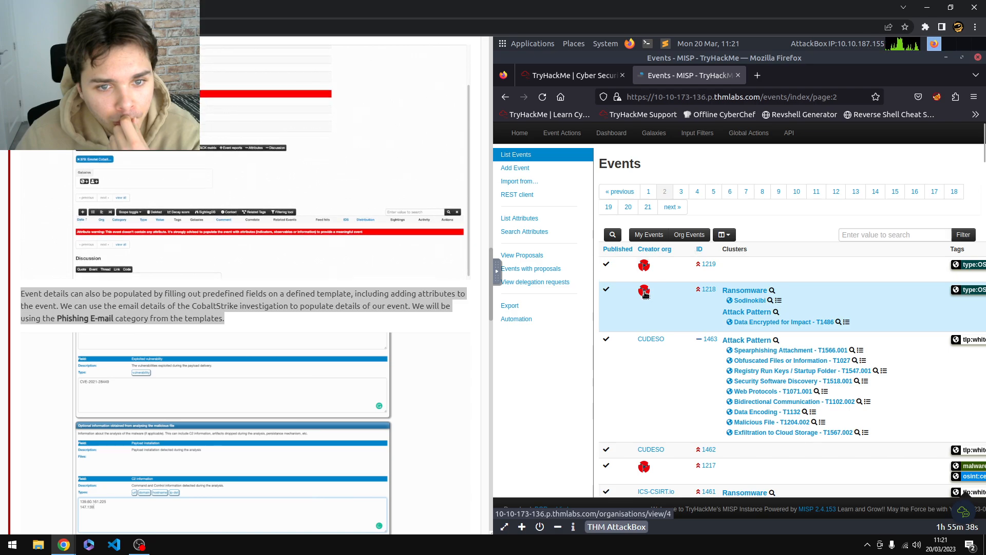
- View the CIRCL organisation's details, hear the Attributes & Attachments section, then open the Dashboard
{"action": "left_click", "coordinate": [645, 291]}
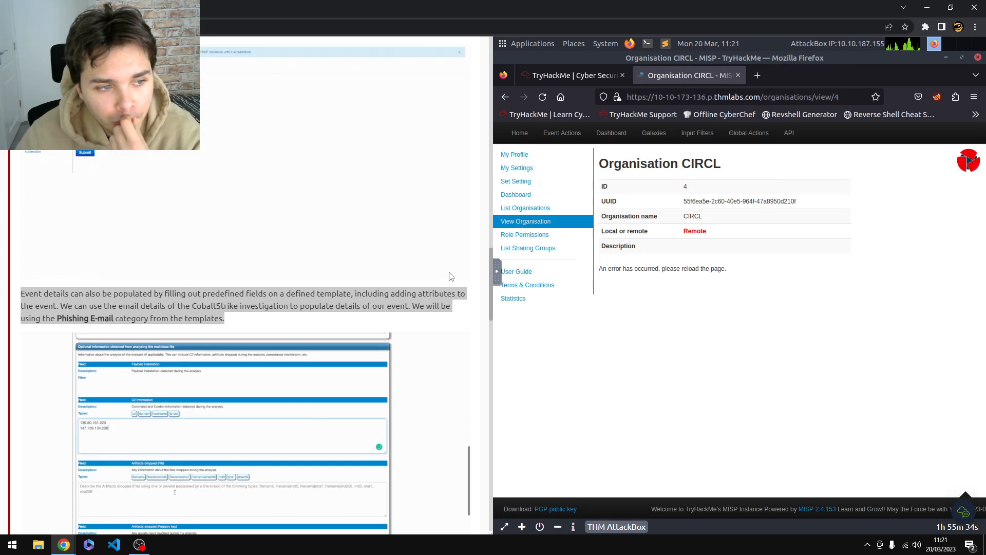
{"action": "scroll", "coordinate": [177, 343], "scroll_direction": "down", "scroll_amount": 6}
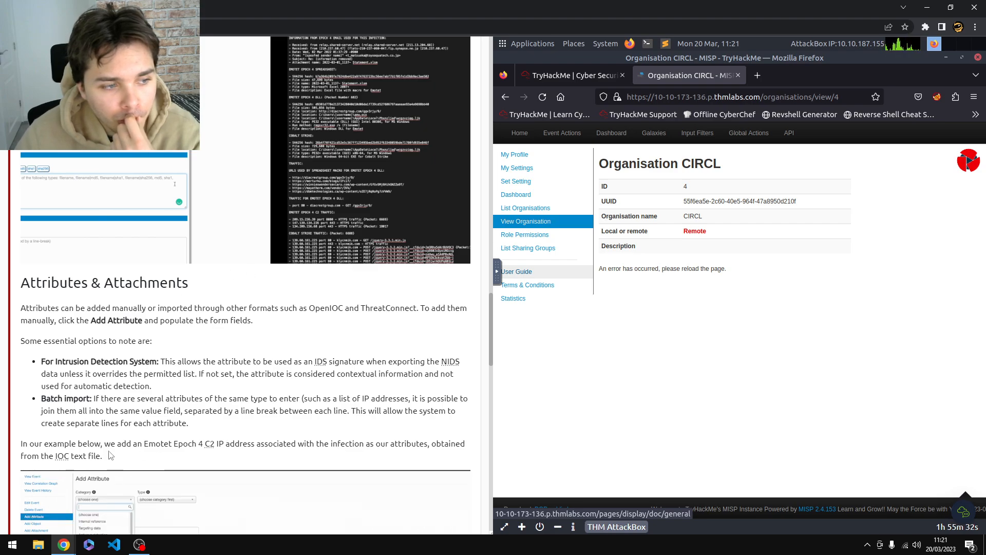
{"action": "left_click_drag", "start_coordinate": [102, 457], "coordinate": [31, 281]}
{"action": "right_click", "coordinate": [34, 282]}
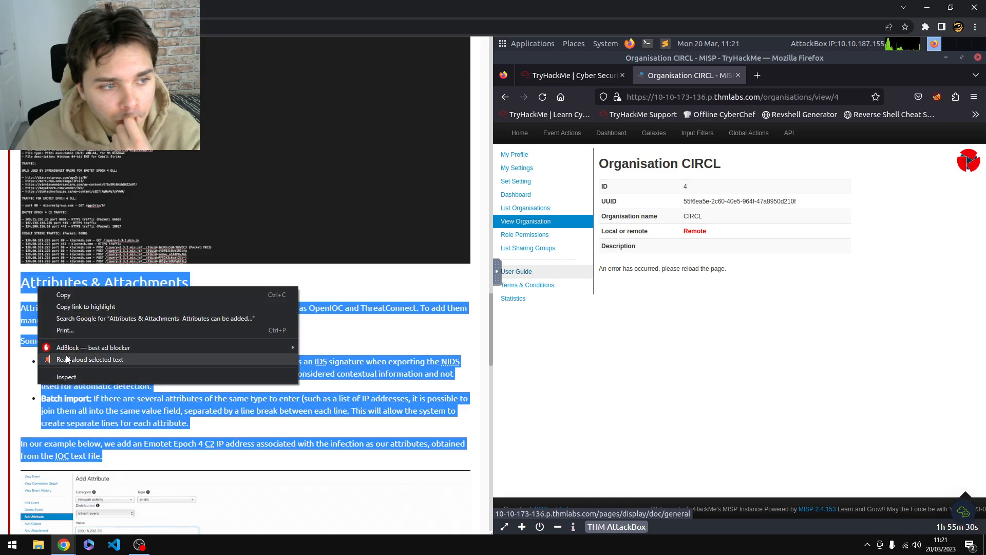
{"action": "left_click", "coordinate": [69, 342]}
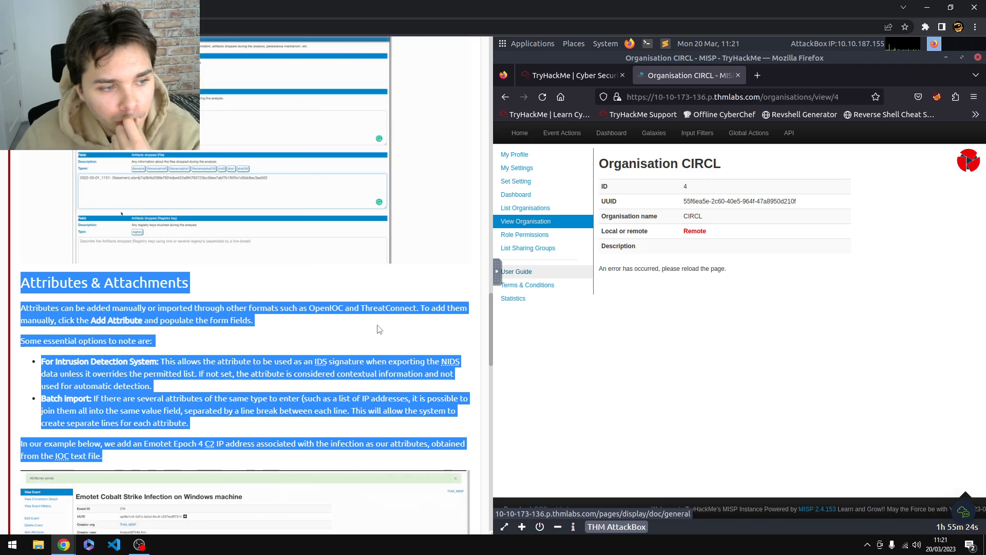
{"action": "scroll", "coordinate": [372, 331], "scroll_direction": "up", "scroll_amount": 2}
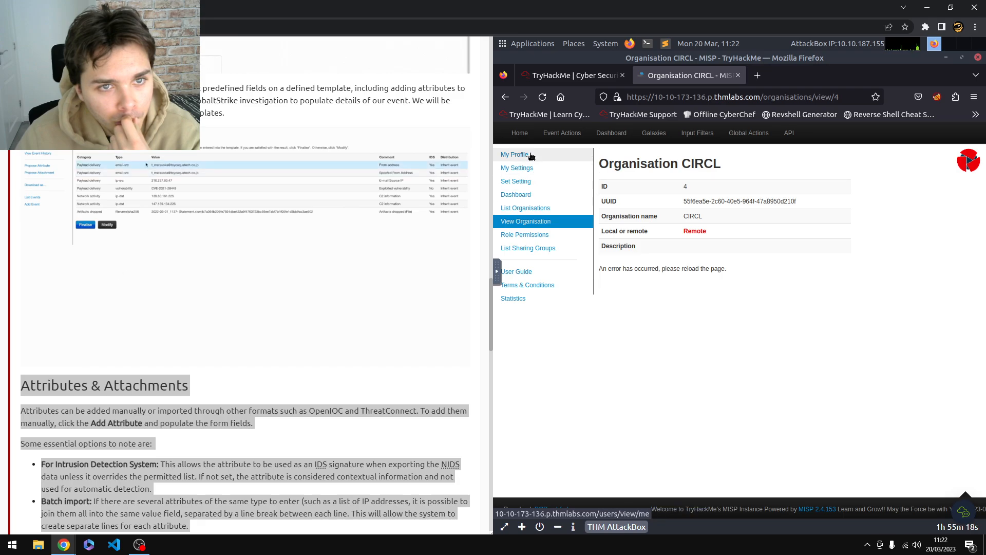
{"action": "left_click", "coordinate": [611, 134]}
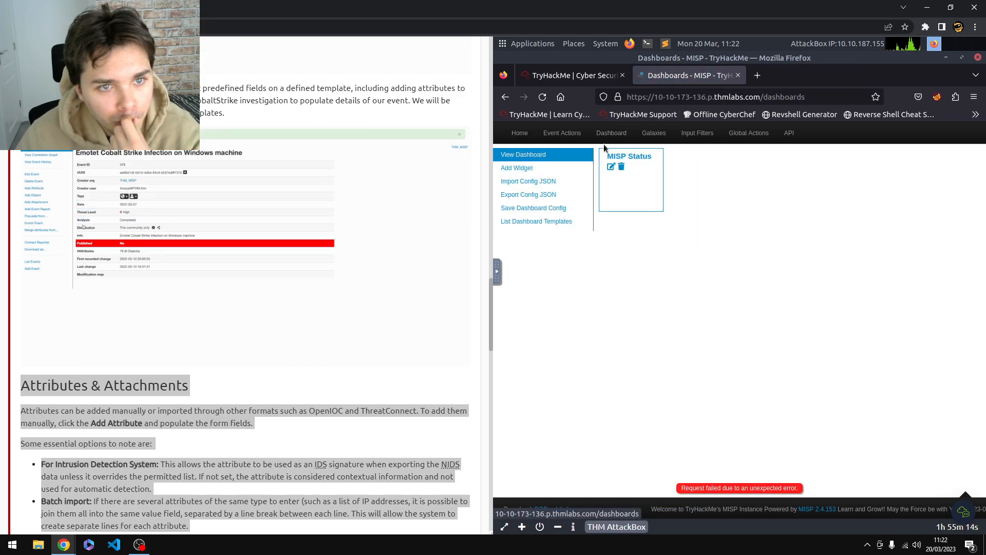
- Glance at the Add Event form from Event Actions, then return Home to the Events list
{"action": "mouse_move", "coordinate": [561, 135]}
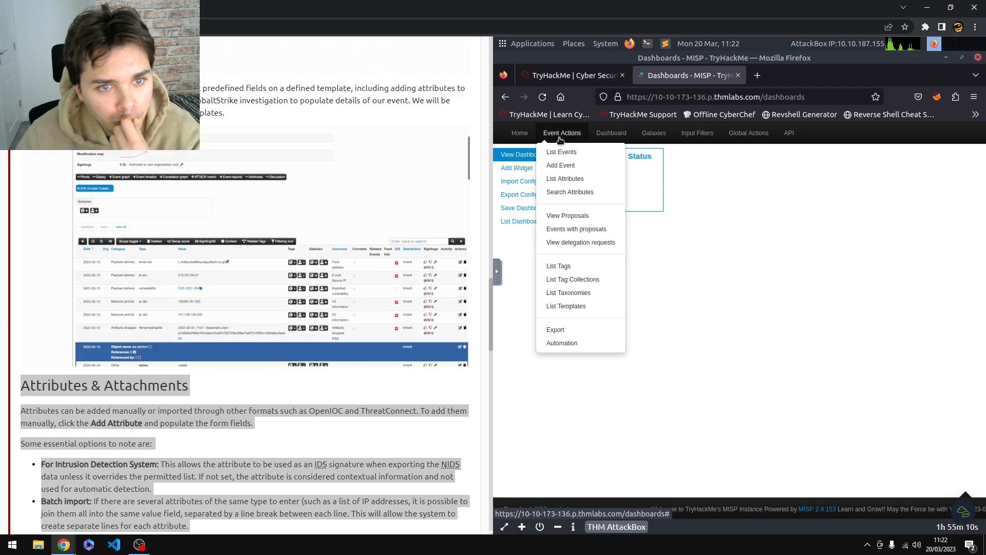
{"action": "left_click", "coordinate": [558, 167]}
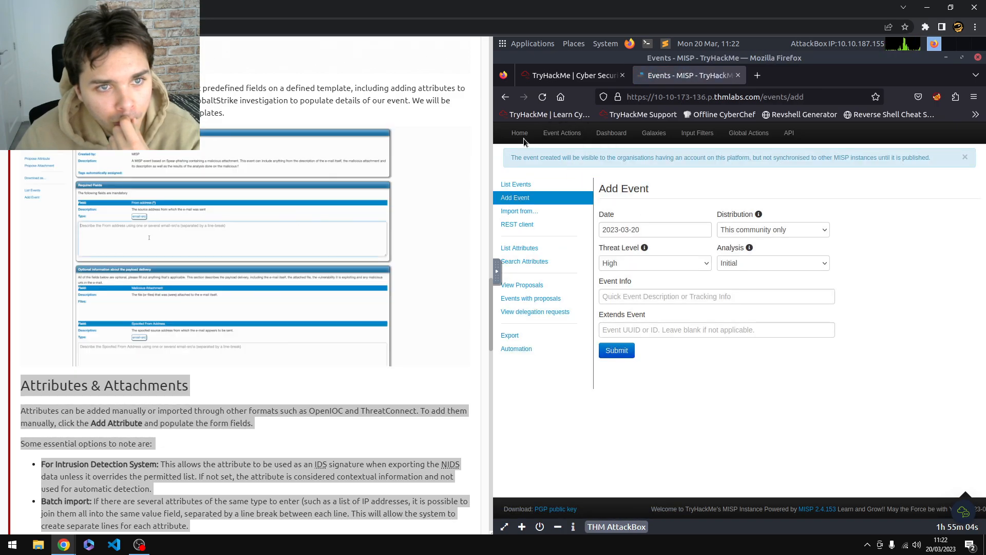
{"action": "left_click", "coordinate": [509, 133]}
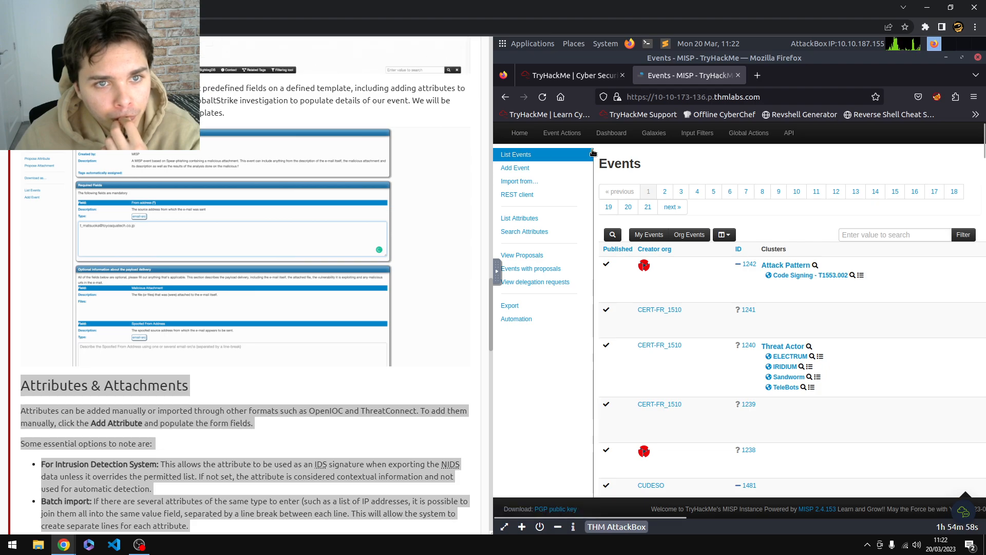
{"action": "mouse_move", "coordinate": [648, 138]}
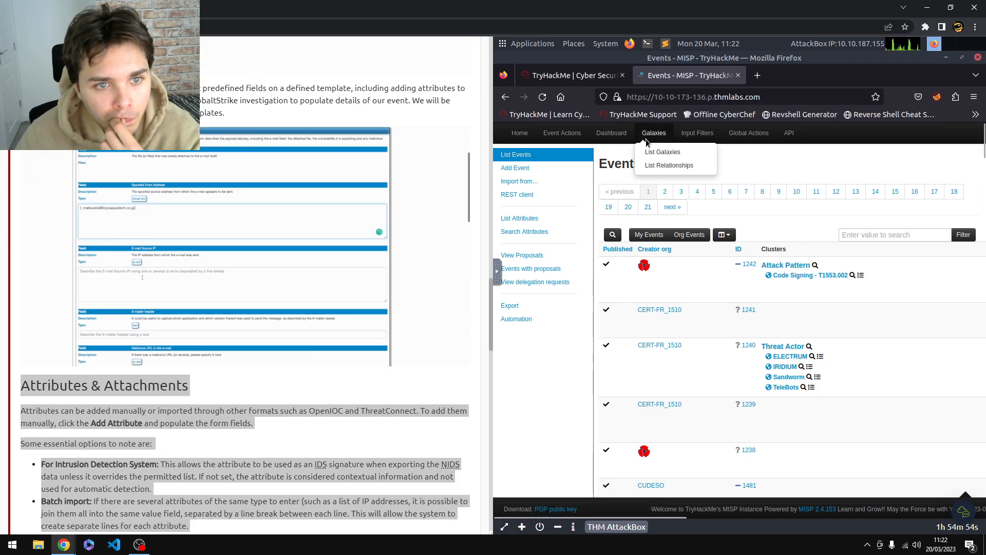
{"action": "left_click", "coordinate": [662, 152]}
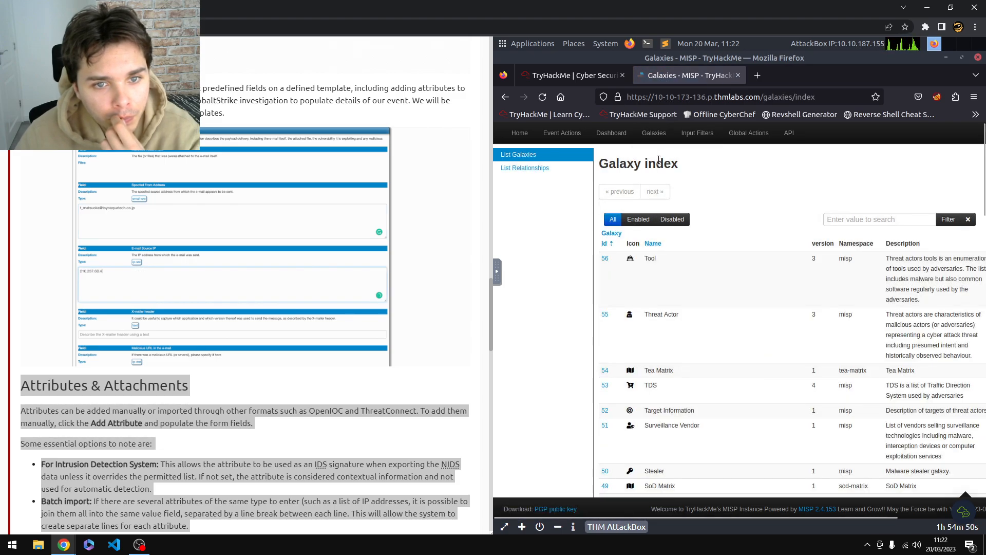
{"action": "scroll", "coordinate": [658, 167], "scroll_direction": "down", "scroll_amount": 2}
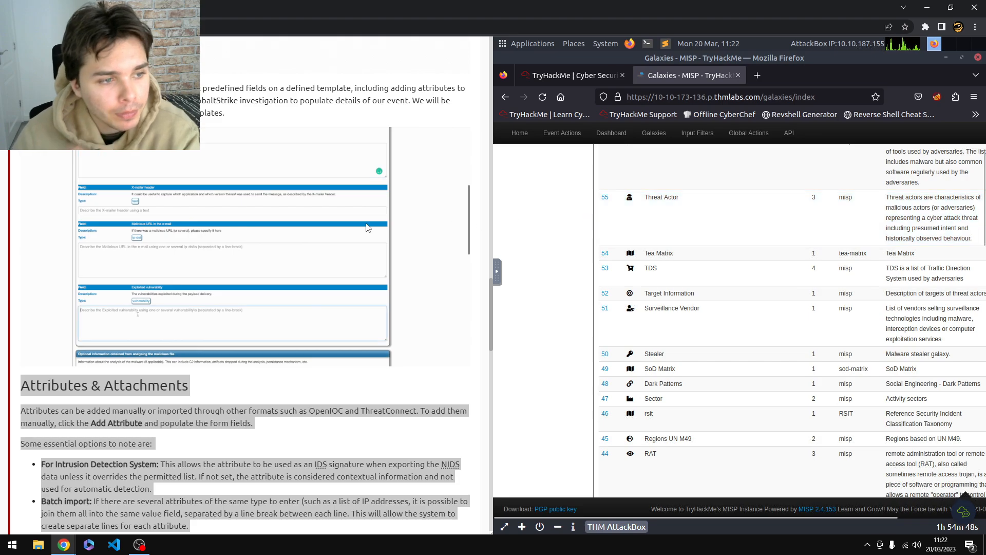
{"action": "scroll", "coordinate": [348, 233], "scroll_direction": "down", "scroll_amount": 3}
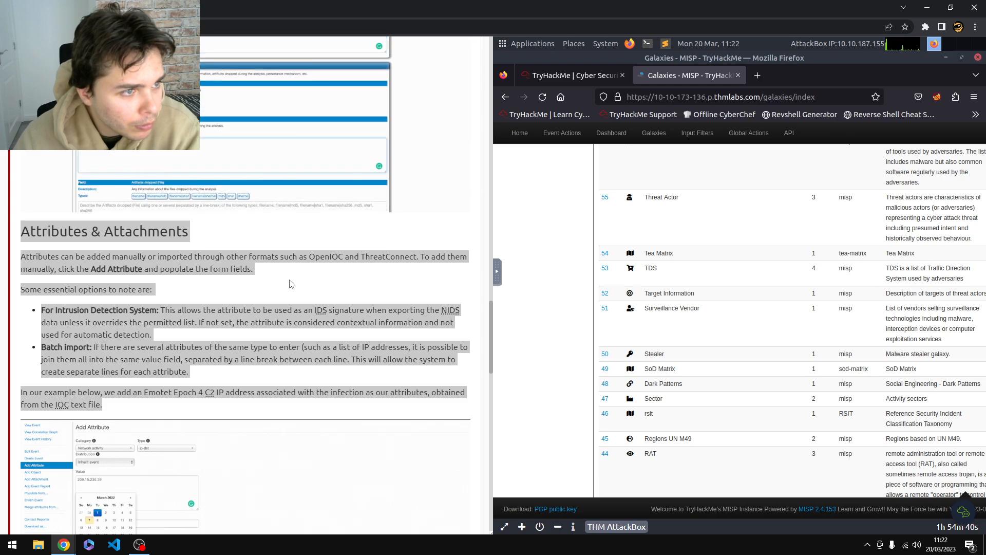
{"action": "left_click", "coordinate": [520, 135]}
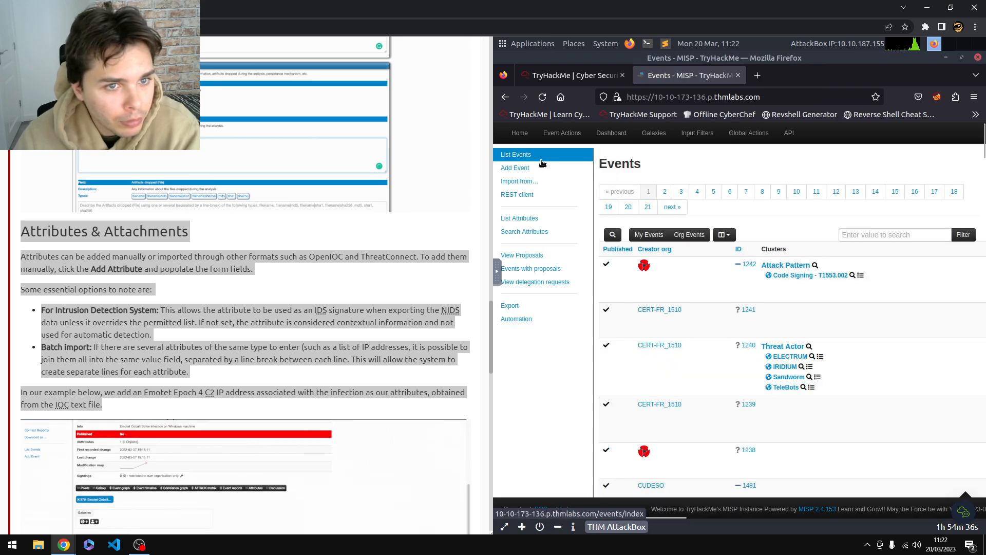
- Open MISP's List Attributes page showing event 1491's entries
{"action": "left_click", "coordinate": [541, 220]}
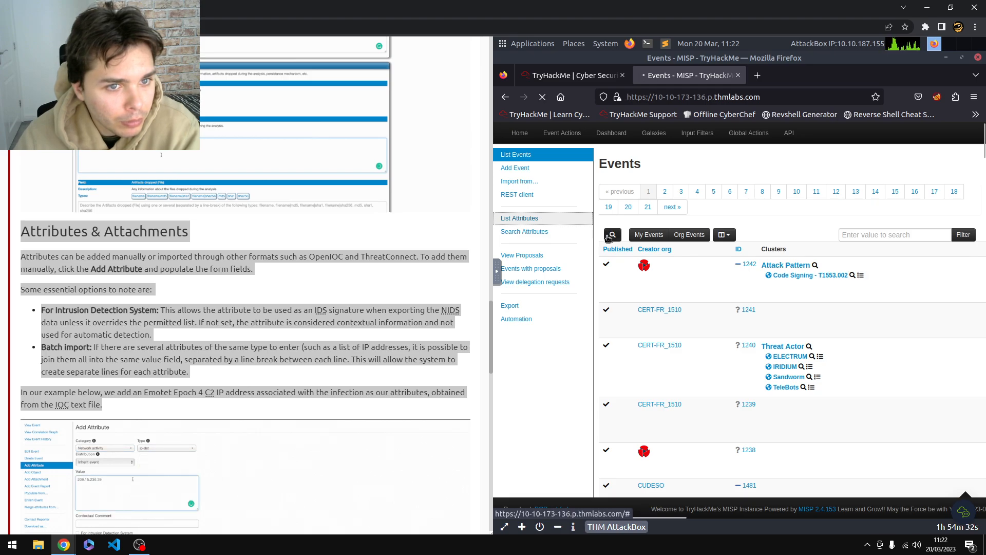
{"action": "scroll", "coordinate": [337, 253], "scroll_direction": "down", "scroll_amount": 6}
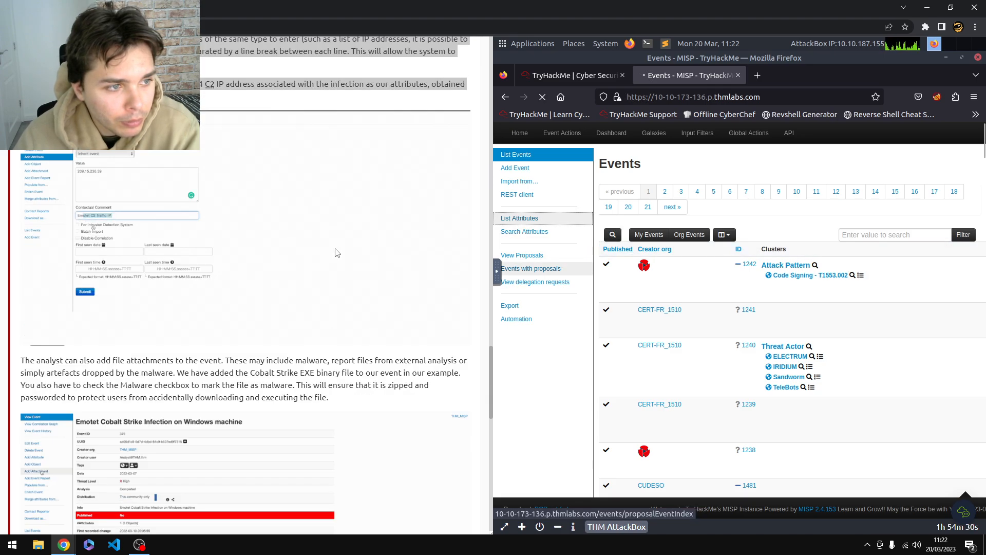
{"action": "scroll", "coordinate": [337, 253], "scroll_direction": "down", "scroll_amount": 2}
- Have the file-attachments paragraph read aloud and scroll the tutorial to Publish Event
{"action": "left_click_drag", "start_coordinate": [54, 279], "coordinate": [20, 262]}
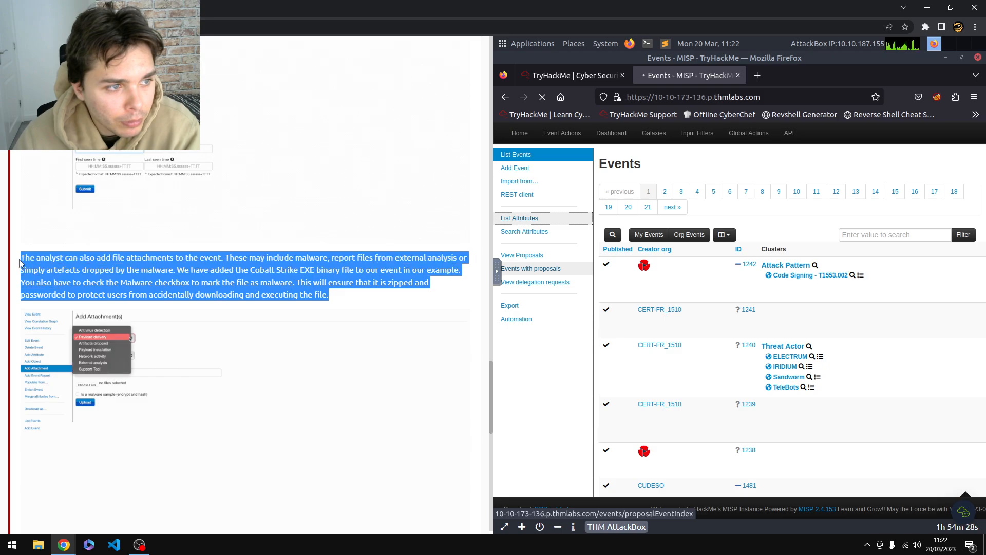
{"action": "right_click", "coordinate": [41, 260]}
{"action": "left_click", "coordinate": [88, 336]}
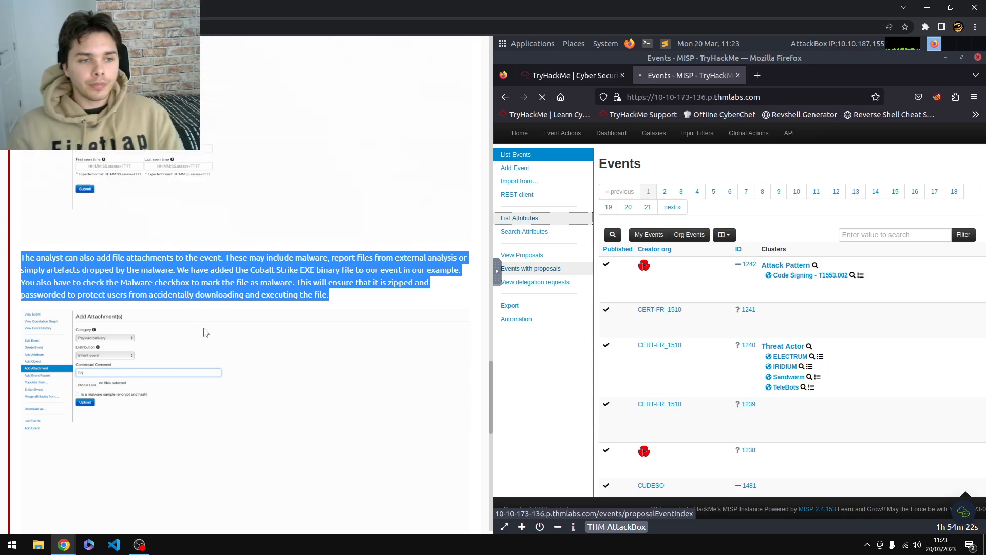
{"action": "left_click", "coordinate": [540, 298]}
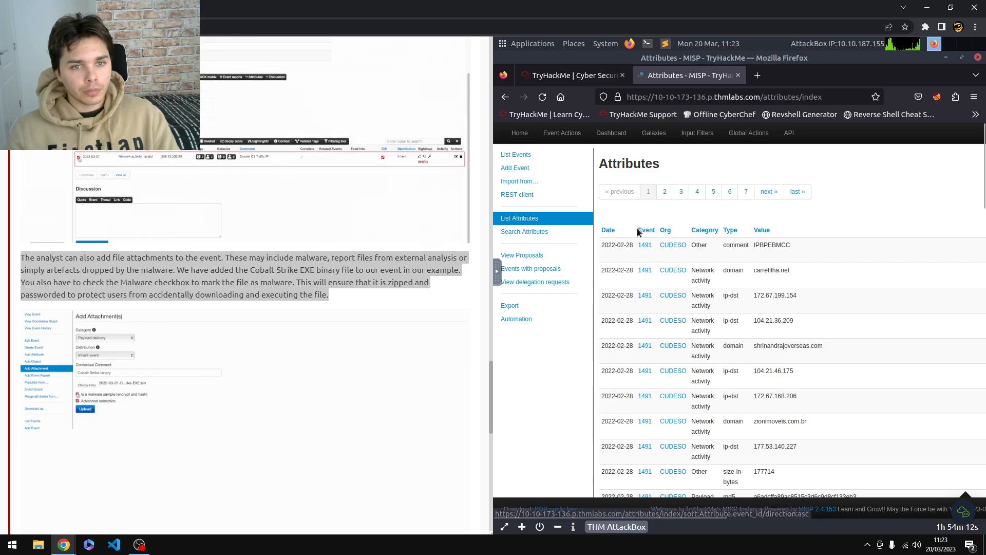
{"action": "scroll", "coordinate": [404, 272], "scroll_direction": "down", "scroll_amount": 1}
{"action": "scroll", "coordinate": [403, 273], "scroll_direction": "down", "scroll_amount": 4}
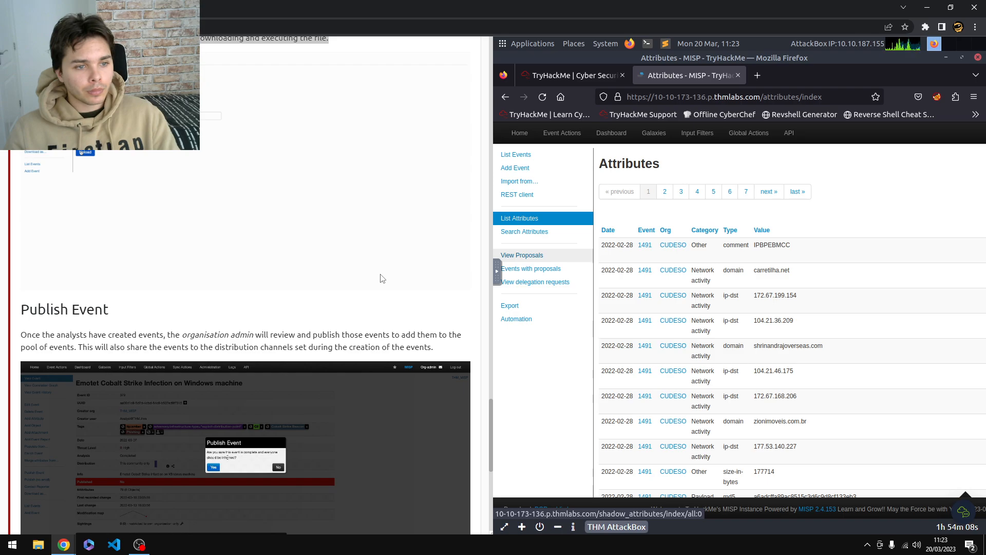
{"action": "scroll", "coordinate": [381, 278], "scroll_direction": "up", "scroll_amount": 1}
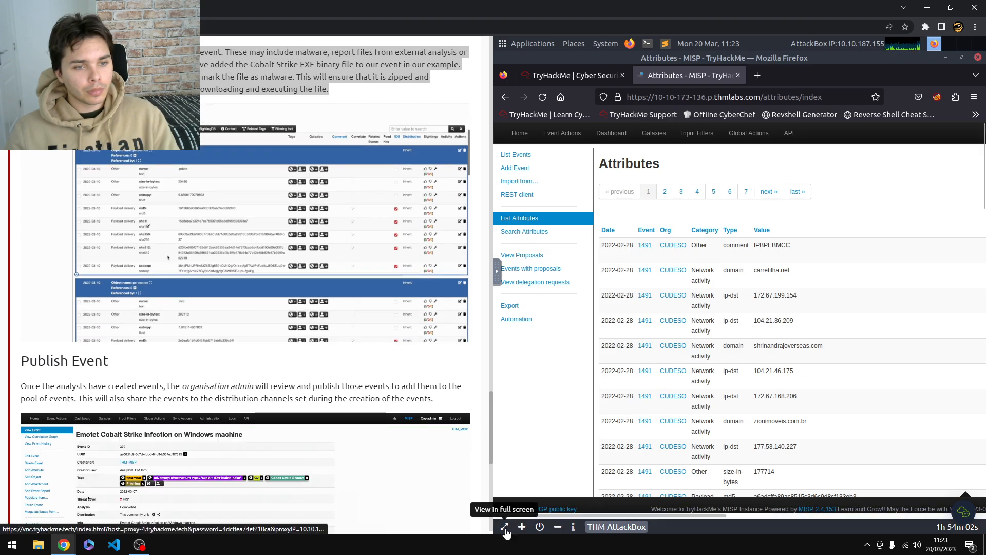
- Close the AttackBox split view and scroll Task 3 down toward the Publish Event section
{"action": "left_click", "coordinate": [505, 527]}
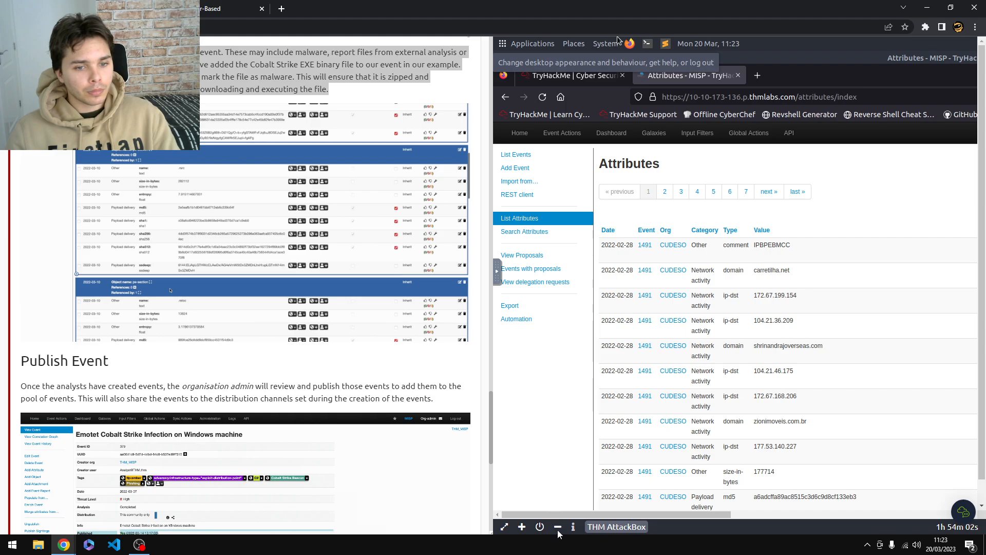
{"action": "left_click", "coordinate": [559, 528]}
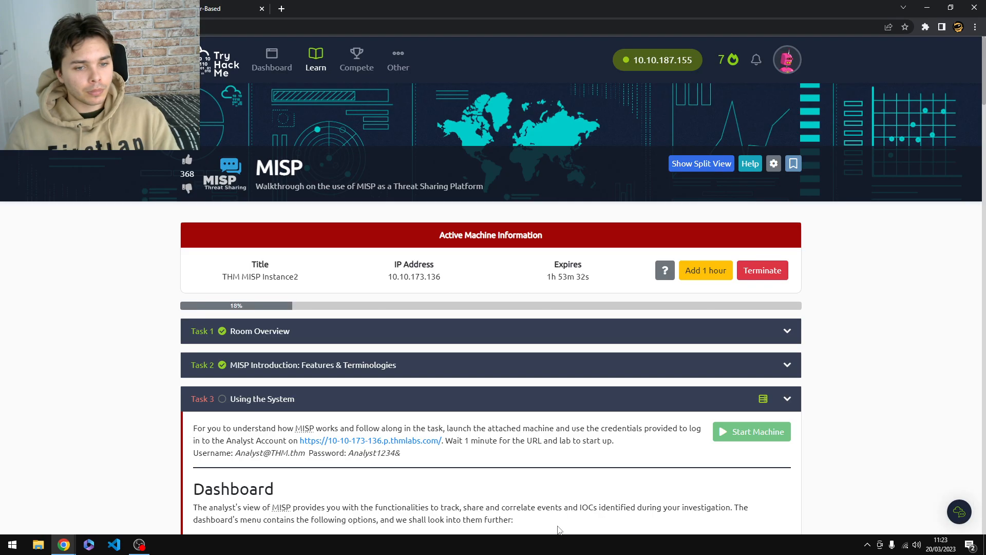
{"action": "scroll", "coordinate": [318, 373], "scroll_direction": "down", "scroll_amount": 20}
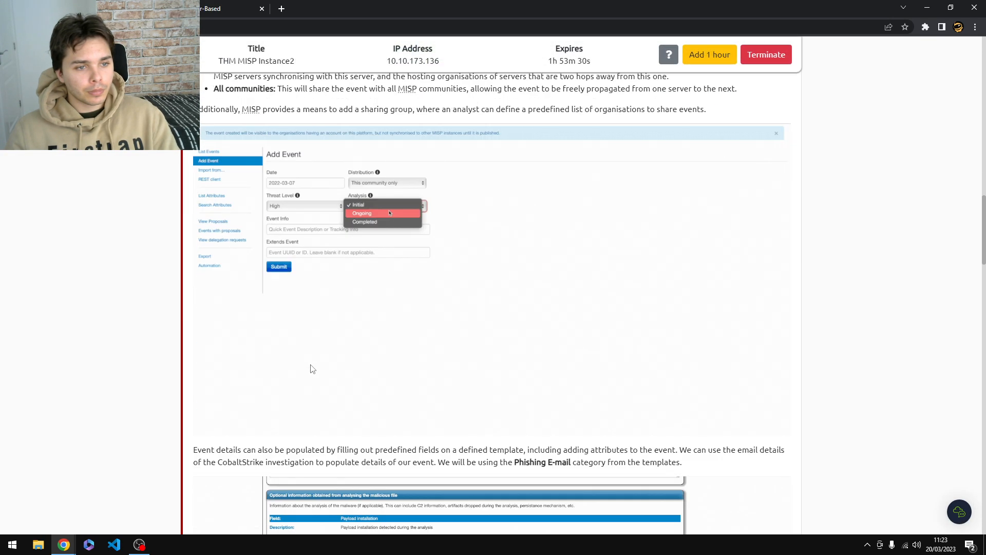
{"action": "scroll", "coordinate": [313, 369], "scroll_direction": "down", "scroll_amount": 18}
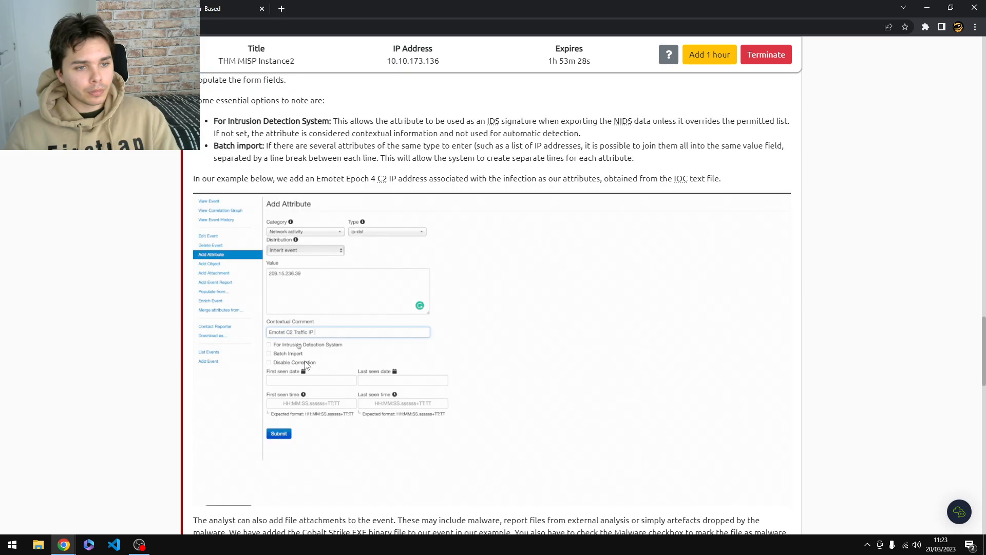
{"action": "scroll", "coordinate": [306, 361], "scroll_direction": "down", "scroll_amount": 5}
{"action": "scroll", "coordinate": [304, 360], "scroll_direction": "down", "scroll_amount": 4}
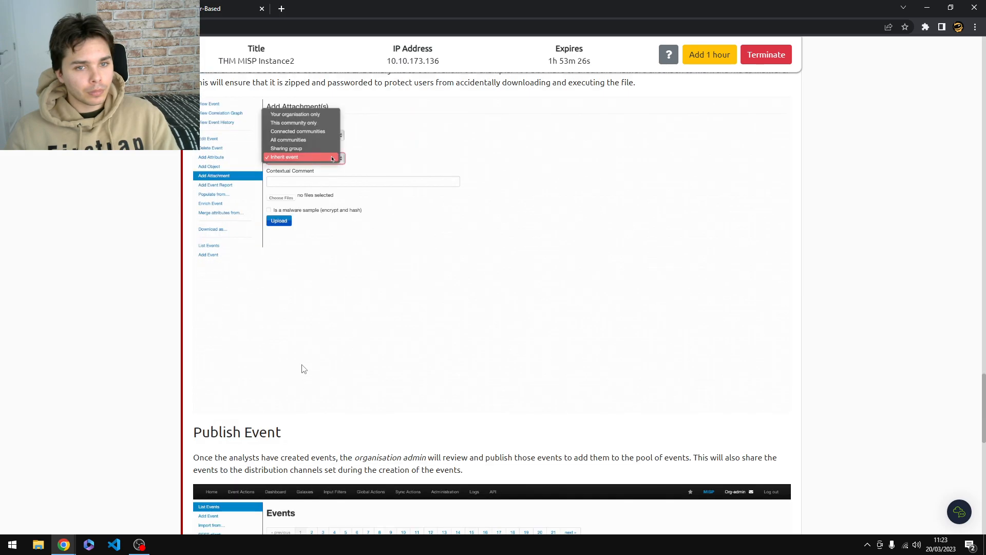
{"action": "scroll", "coordinate": [304, 369], "scroll_direction": "down", "scroll_amount": 2}
- Read the Publish Event text about event 379 and continue to the Task 3 questions
{"action": "left_click_drag", "start_coordinate": [195, 329], "coordinate": [463, 368]}
{"action": "right_click", "coordinate": [443, 361]}
{"action": "left_click", "coordinate": [462, 369]}
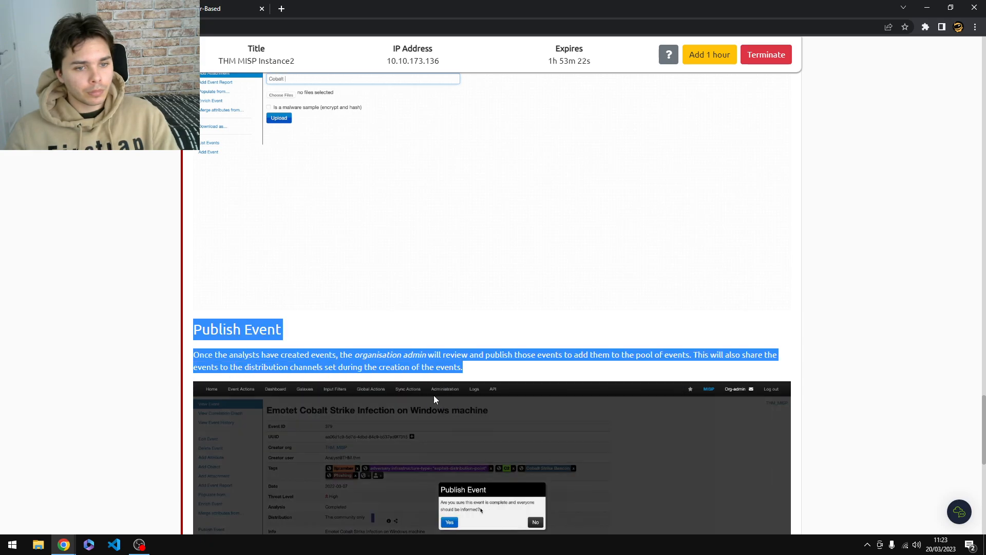
{"action": "scroll", "coordinate": [308, 356], "scroll_direction": "down", "scroll_amount": 4}
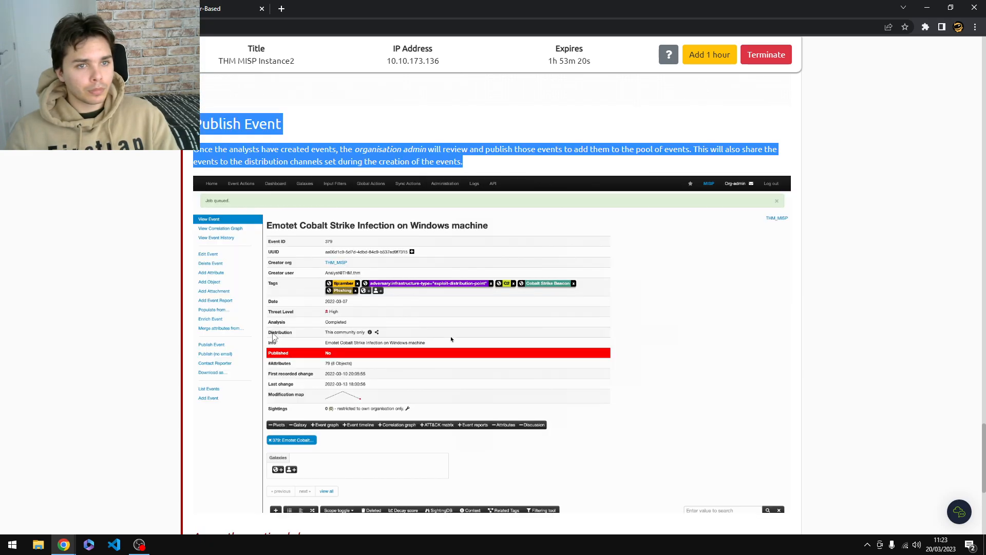
{"action": "scroll", "coordinate": [278, 339], "scroll_direction": "down", "scroll_amount": 3}
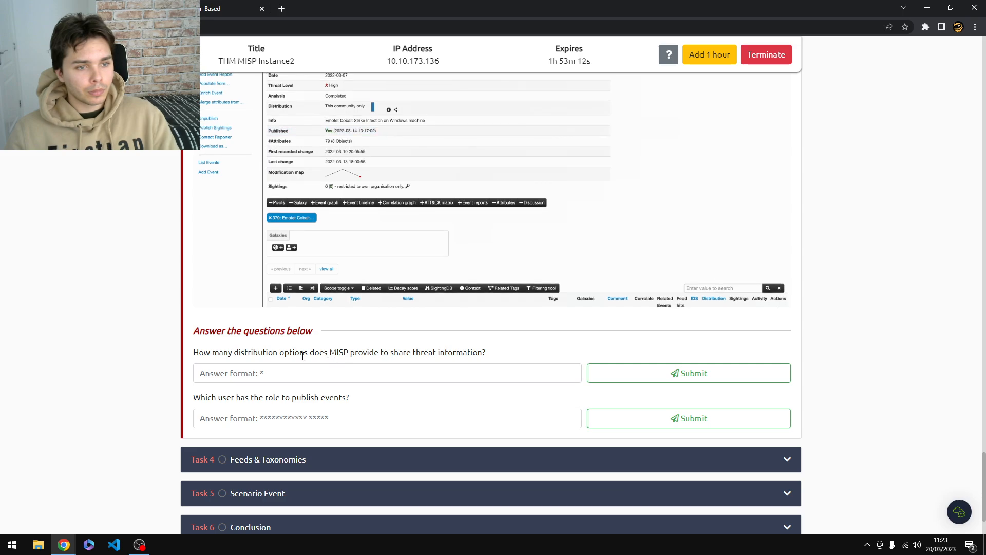
{"action": "scroll", "coordinate": [302, 357], "scroll_direction": "up", "scroll_amount": 3}
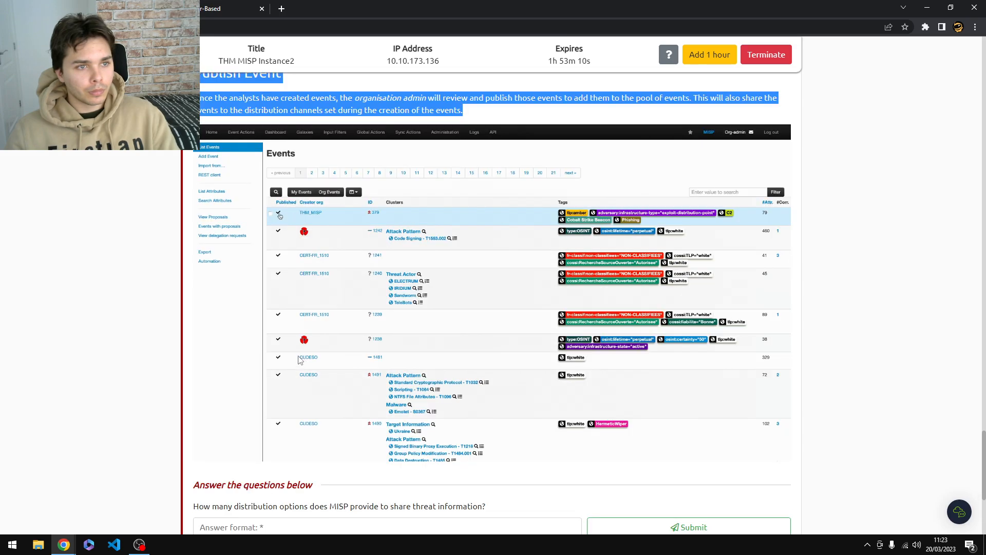
{"action": "scroll", "coordinate": [296, 358], "scroll_direction": "down", "scroll_amount": 1}
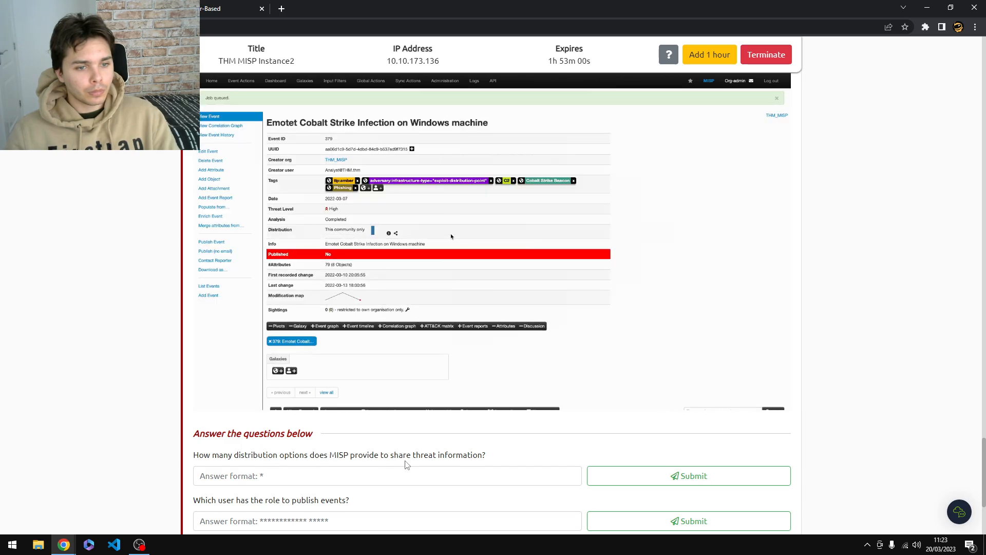
- Check MISP's events list in the AttackBox, then scroll the room to the Task 3 questions
{"action": "left_click", "coordinate": [200, 7]}
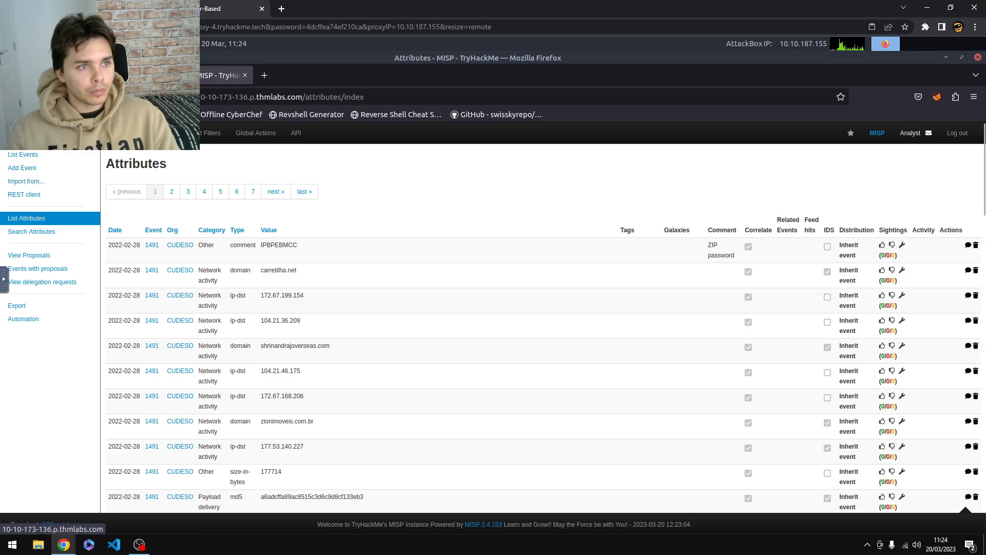
{"action": "left_click", "coordinate": [23, 154]}
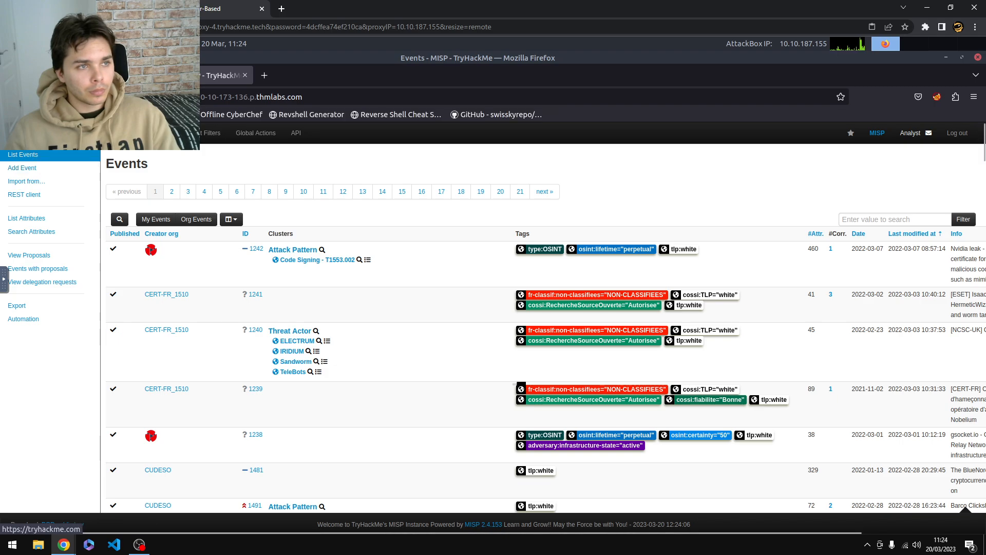
{"action": "left_click", "coordinate": [72, 8]}
{"action": "scroll", "coordinate": [265, 288], "scroll_direction": "down", "scroll_amount": 3}
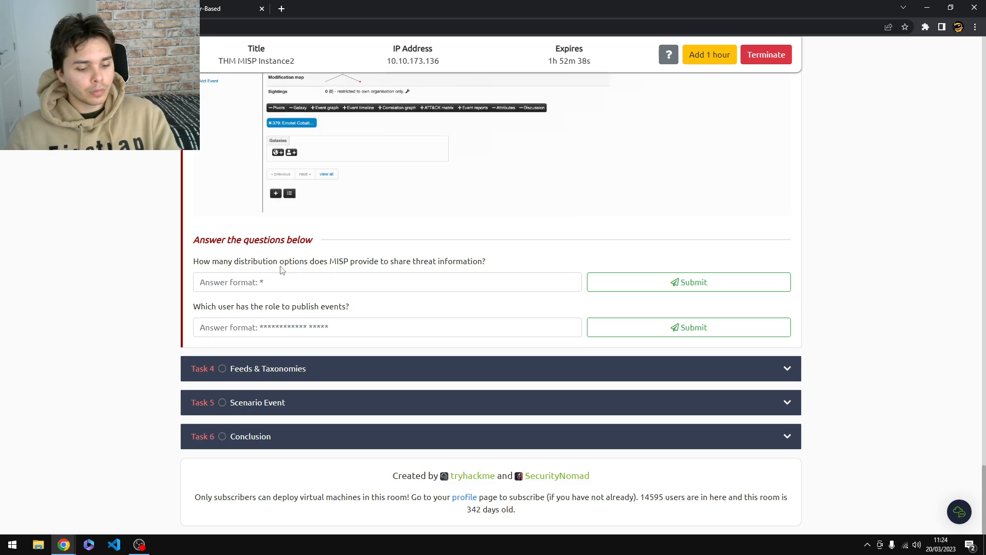
- Search the room for 'dis' to locate the distribution-options question
{"action": "key", "text": "ctrl+f"}
{"action": "type", "text": "di"}
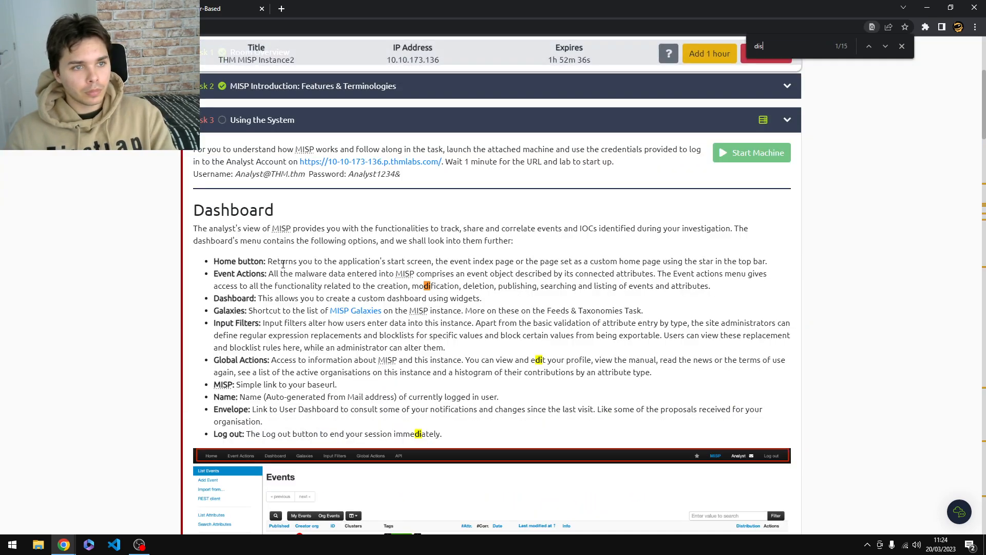
{"action": "type", "text": "s"}
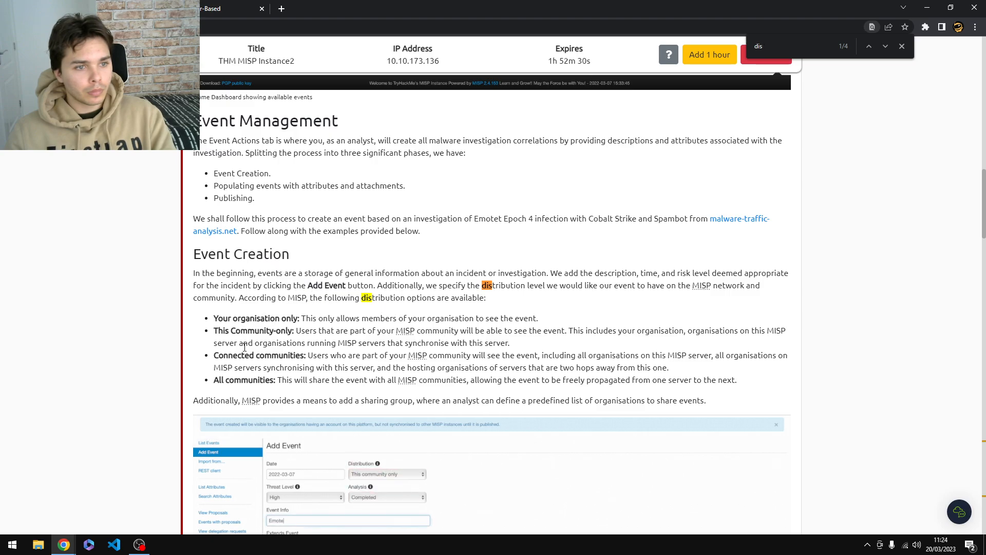
{"action": "scroll", "coordinate": [277, 360], "scroll_direction": "down", "scroll_amount": 5}
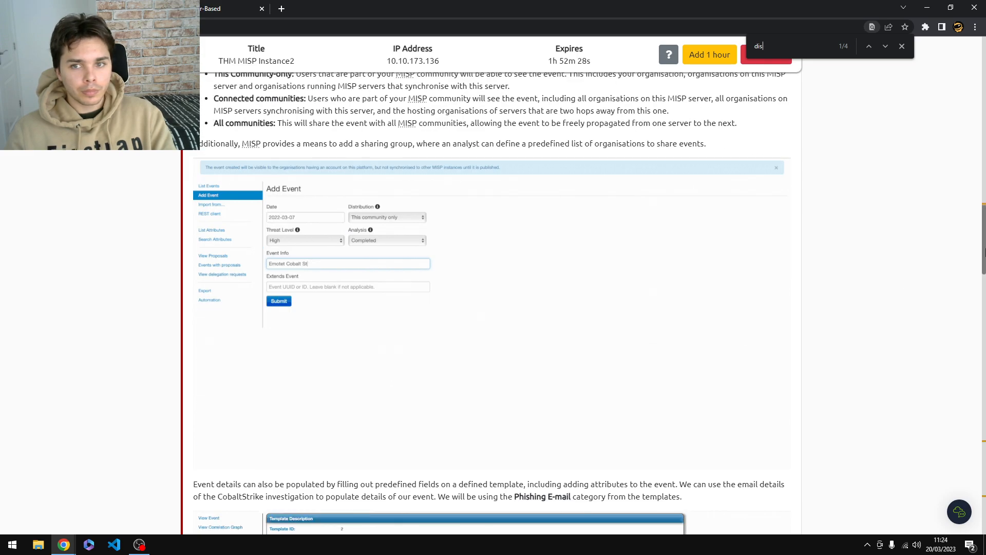
{"action": "scroll", "coordinate": [951, 448], "scroll_direction": "down", "scroll_amount": 20}
{"action": "scroll", "coordinate": [951, 448], "scroll_direction": "down", "scroll_amount": 8}
{"action": "key", "text": "Home"}
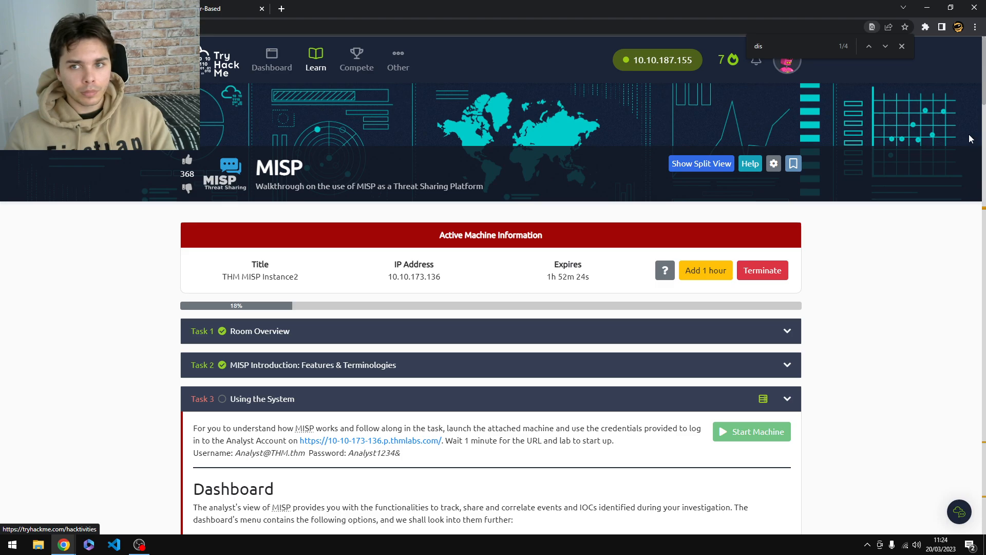
{"action": "scroll", "coordinate": [980, 159], "scroll_direction": "down", "scroll_amount": 3}
{"action": "scroll", "coordinate": [980, 159], "scroll_direction": "down", "scroll_amount": 20}
{"action": "scroll", "coordinate": [384, 322], "scroll_direction": "down", "scroll_amount": 8}
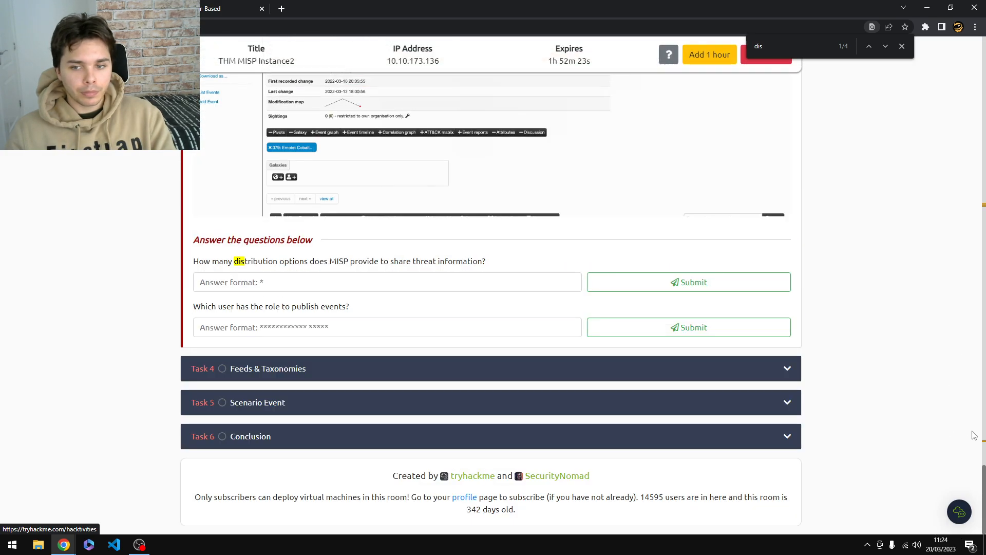
- Submit 4 as the number of MISP distribution options, then go back to the AttackBox
{"action": "left_click", "coordinate": [257, 282]}
{"action": "type", "text": "4"}
{"action": "left_click", "coordinate": [619, 292]}
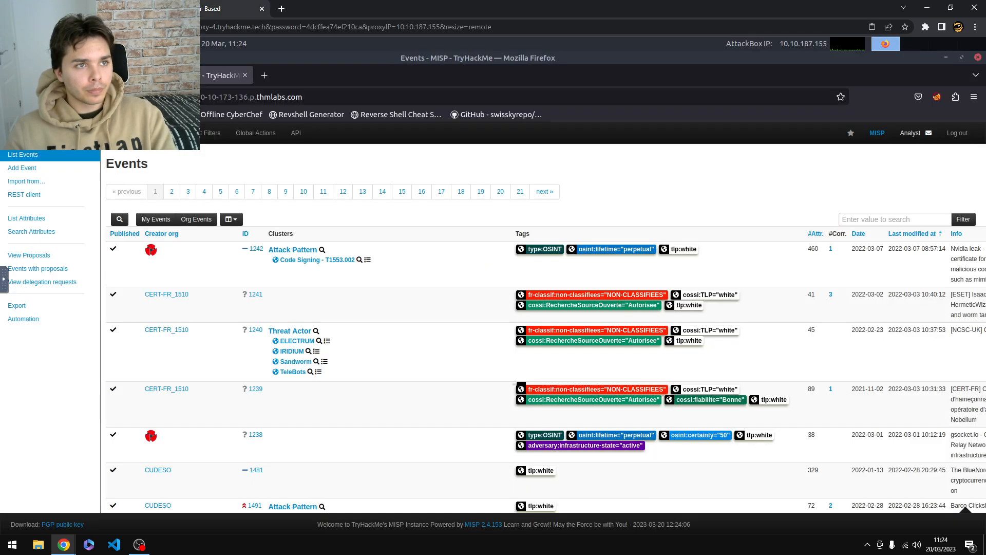
{"action": "left_click", "coordinate": [178, 9]}
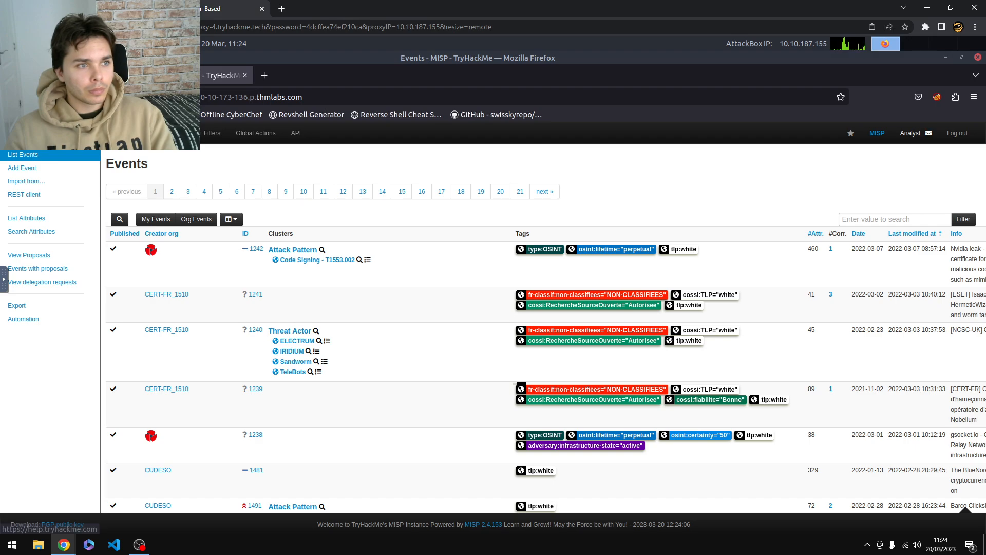
- Browse MISP's proposals list, the analyst's own profile and the events list
{"action": "key", "text": "ctrl+shift+Tab"}
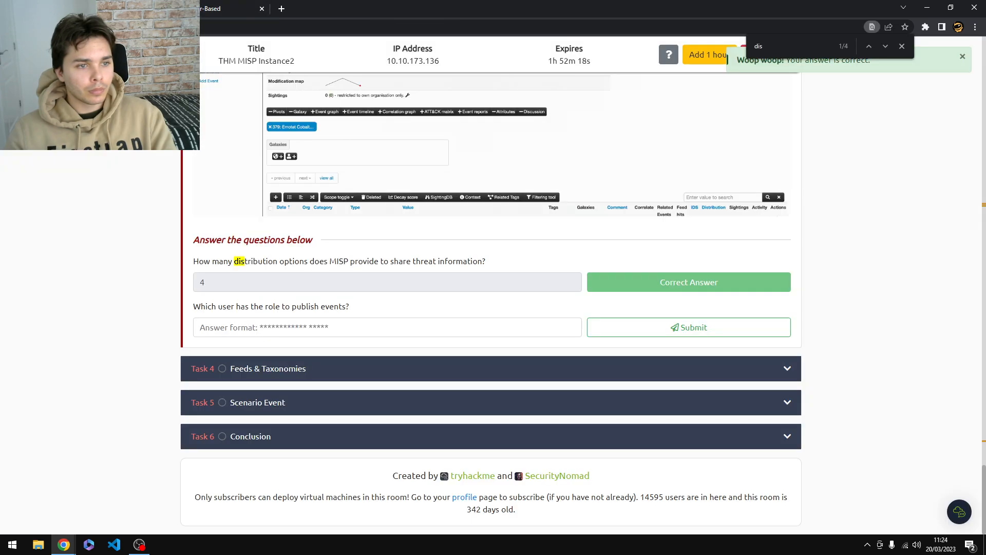
{"action": "left_click", "coordinate": [200, 11]}
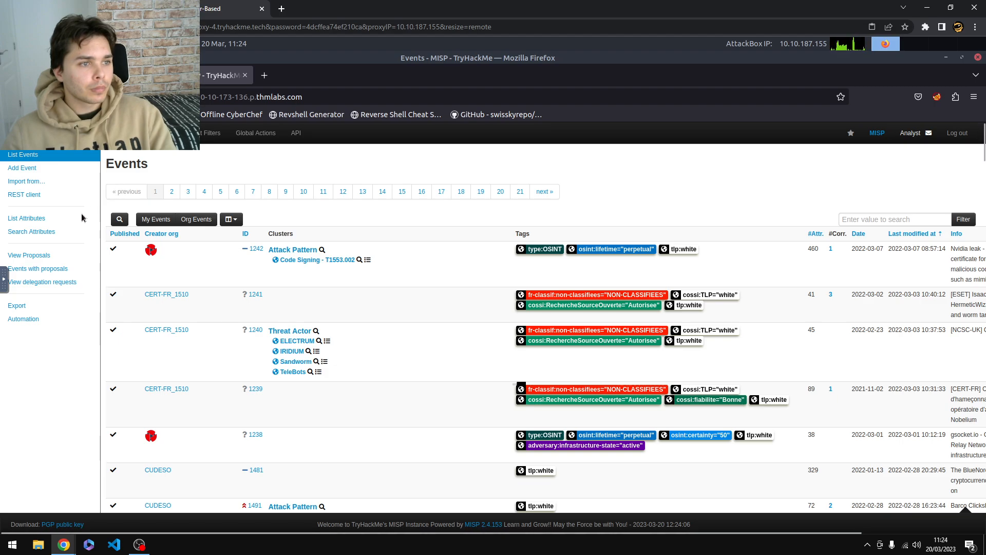
{"action": "left_click", "coordinate": [62, 250]}
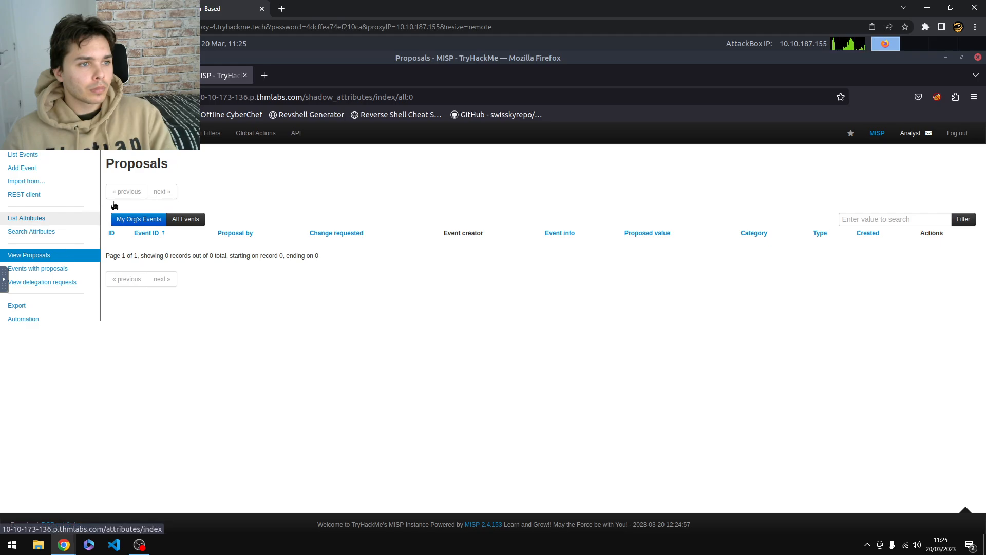
{"action": "mouse_move", "coordinate": [200, 139]}
{"action": "mouse_move", "coordinate": [163, 135]}
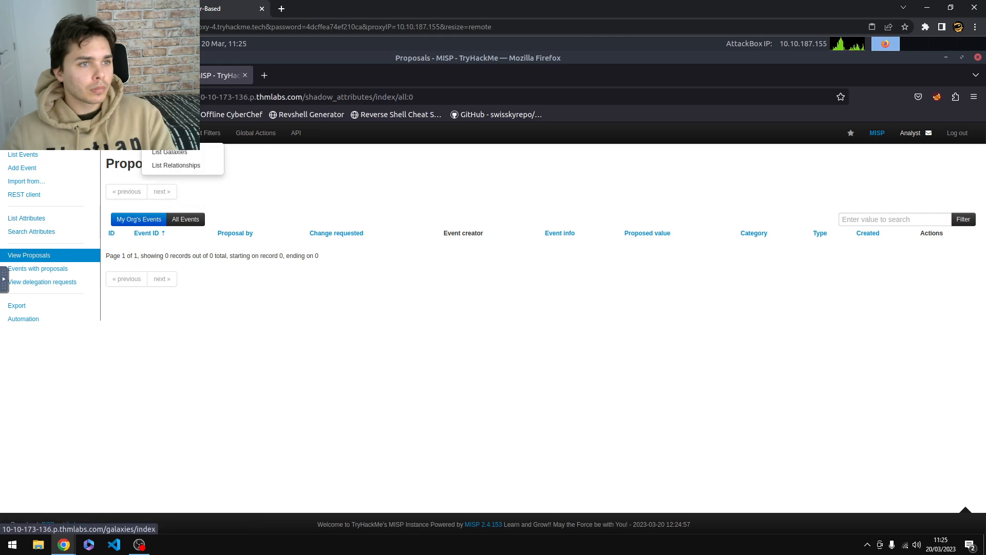
{"action": "mouse_move", "coordinate": [239, 136]}
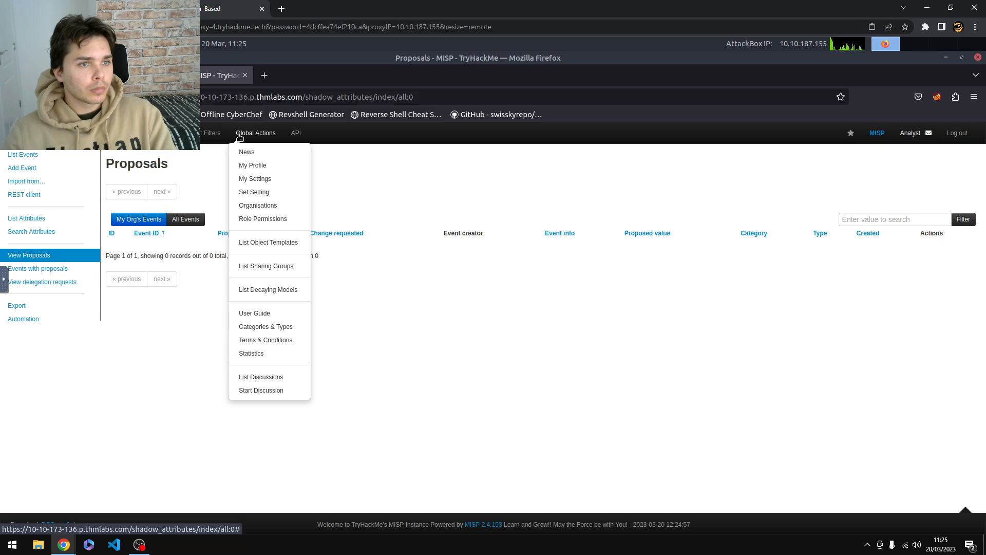
{"action": "left_click", "coordinate": [268, 165]}
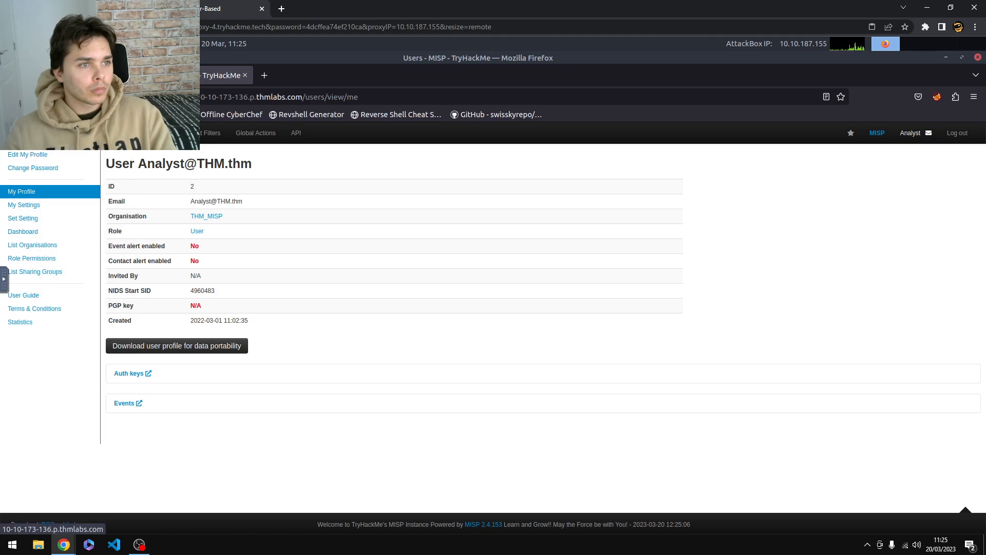
{"action": "mouse_move", "coordinate": [66, 133]}
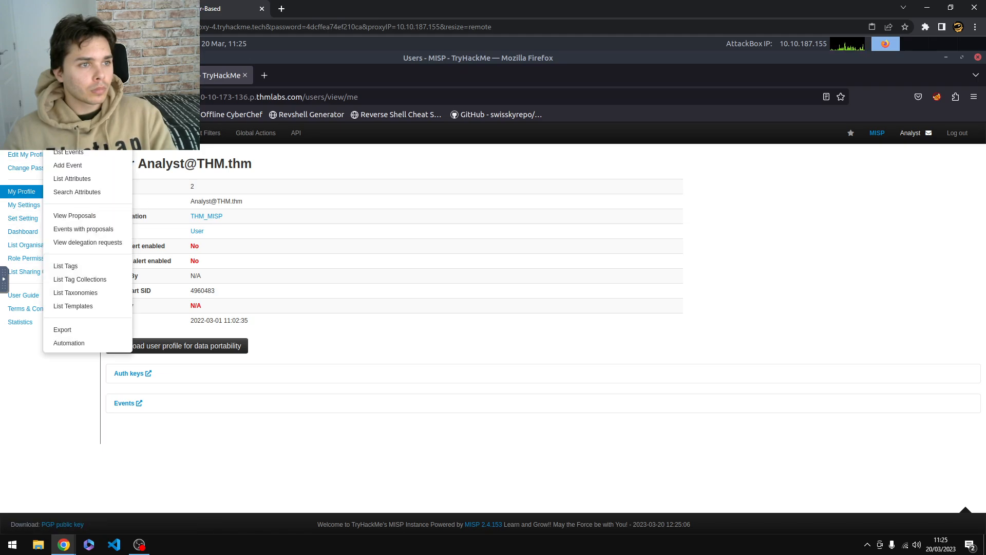
{"action": "left_click", "coordinate": [91, 158]}
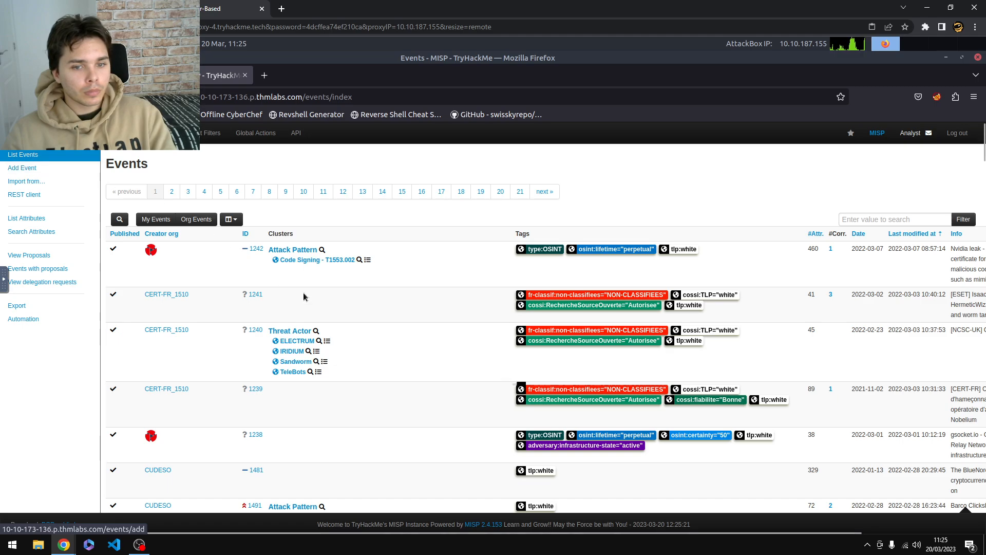
{"action": "left_click_drag", "start_coordinate": [398, 532], "coordinate": [542, 535]}
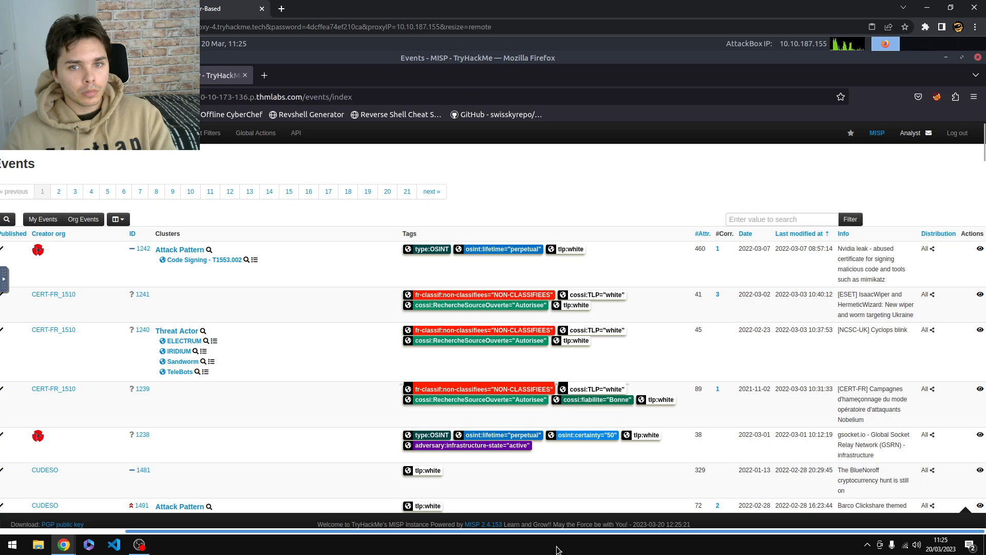
{"action": "left_click_drag", "start_coordinate": [549, 547], "coordinate": [354, 509]}
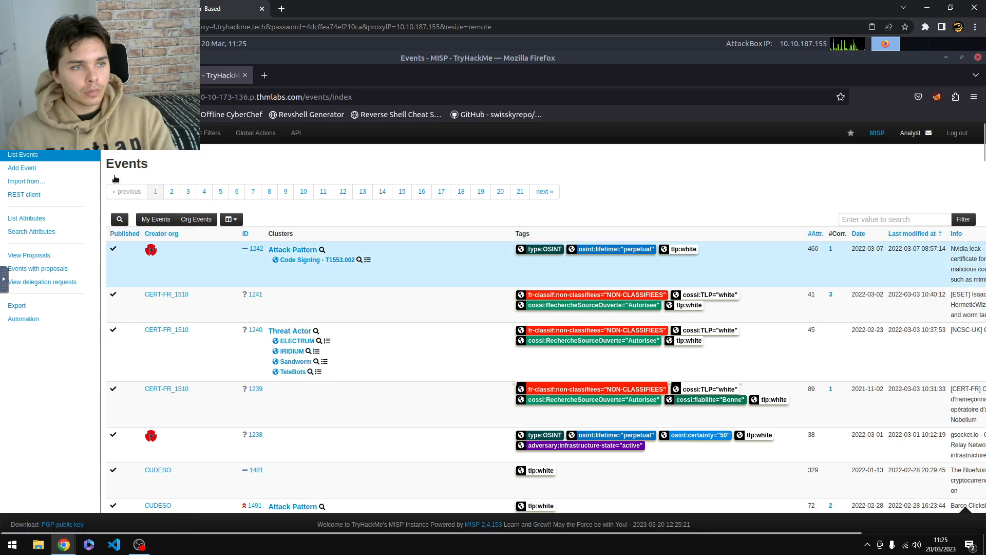
- Open My Profile and show the Role Permissions table, including the Publisher role
{"action": "left_click", "coordinate": [70, 9]}
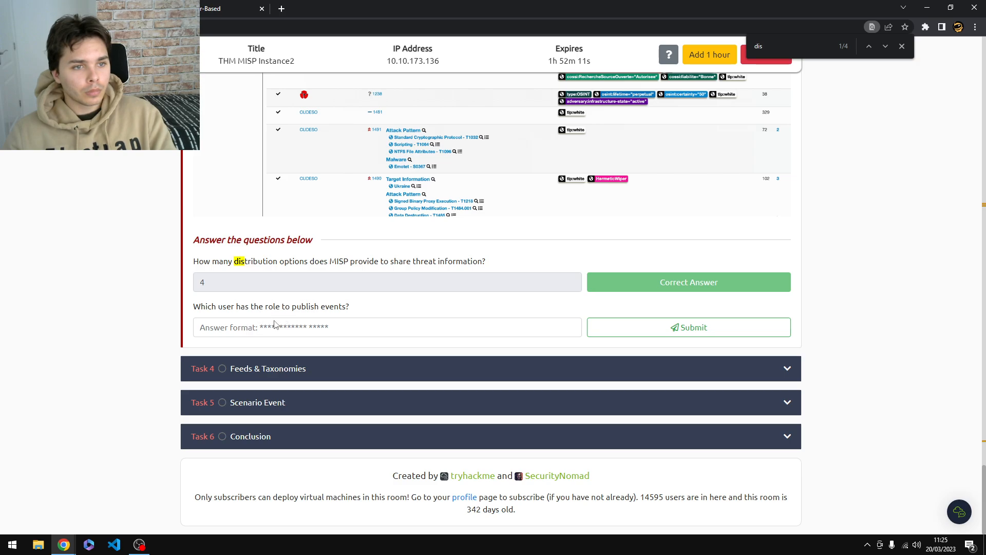
{"action": "left_click", "coordinate": [208, 6]}
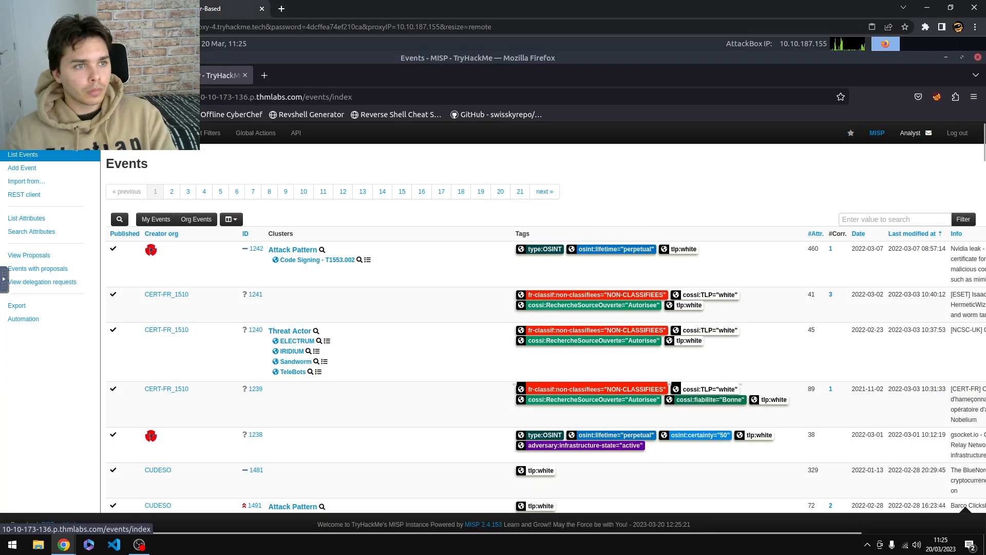
{"action": "mouse_move", "coordinate": [69, 135]}
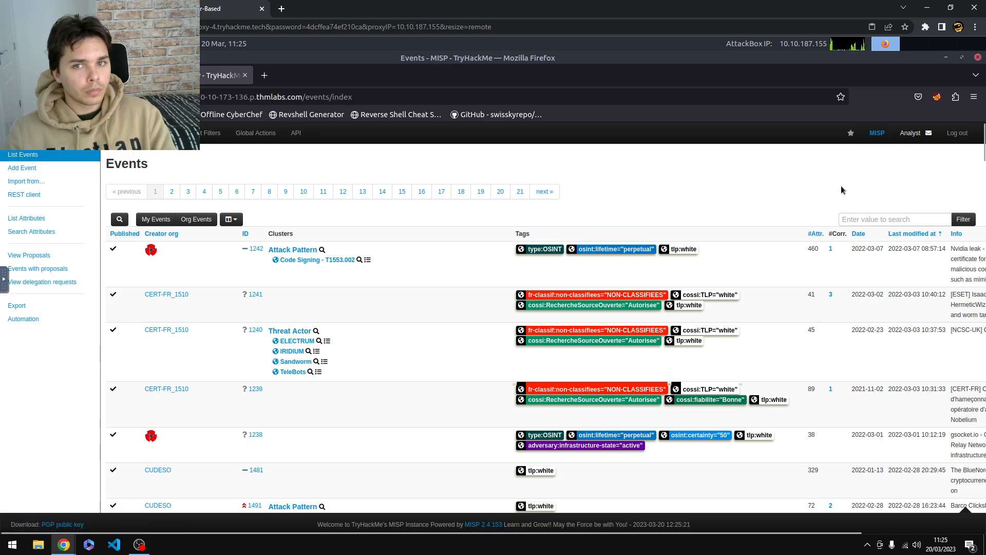
{"action": "left_click", "coordinate": [909, 134]}
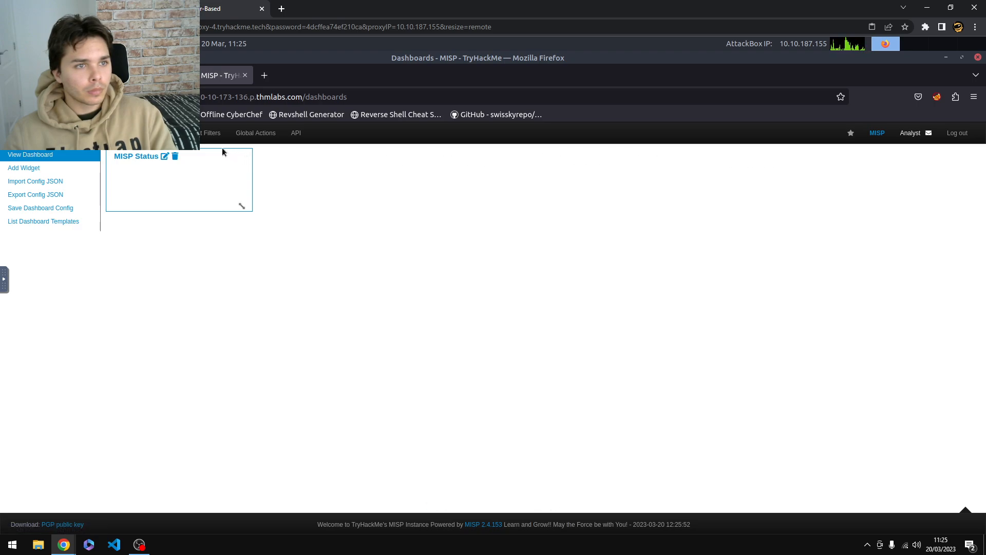
{"action": "mouse_move", "coordinate": [255, 135]}
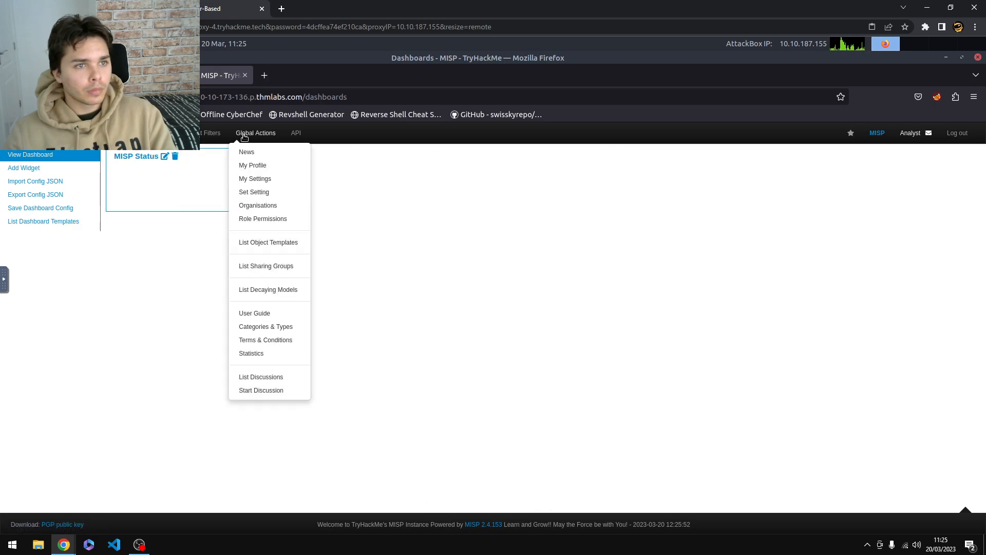
{"action": "left_click", "coordinate": [254, 165]}
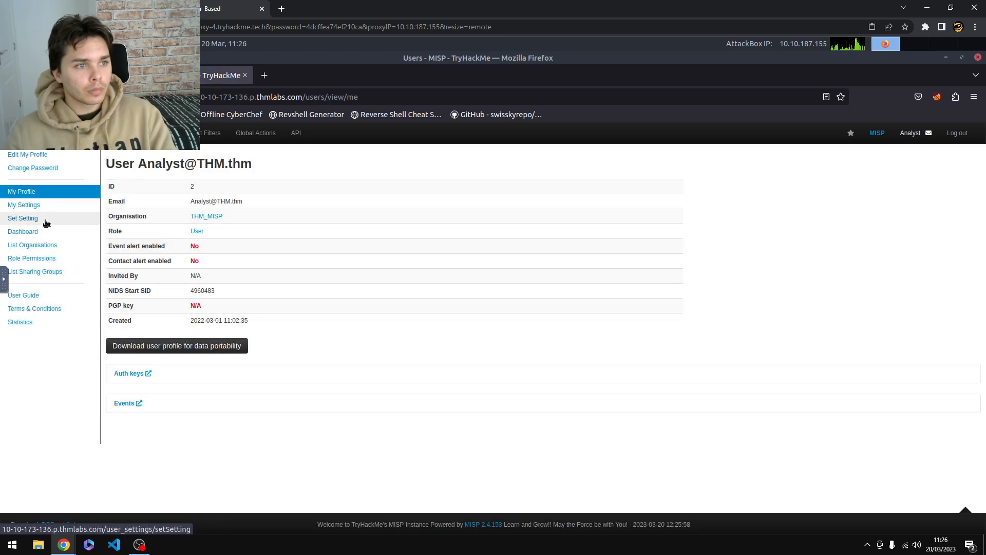
{"action": "left_click", "coordinate": [71, 260]}
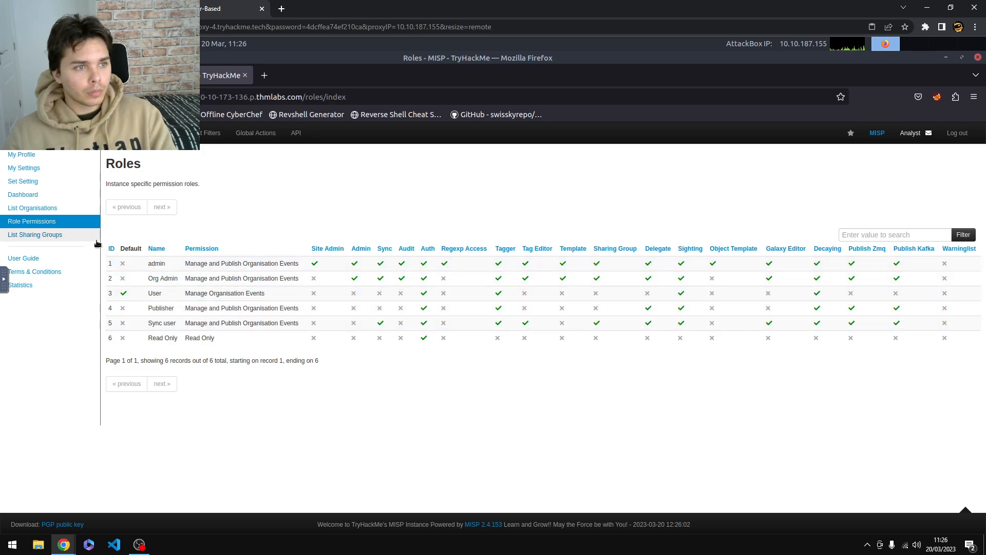
- Review sharing groups and the organisations list, and view THM_MISP's organisation details
{"action": "left_click", "coordinate": [45, 235]}
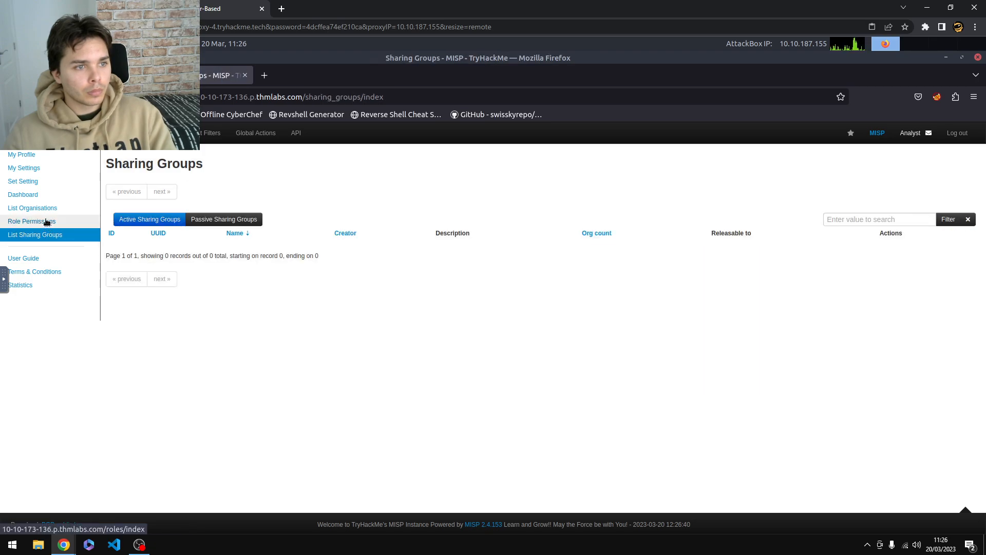
{"action": "left_click", "coordinate": [46, 209]}
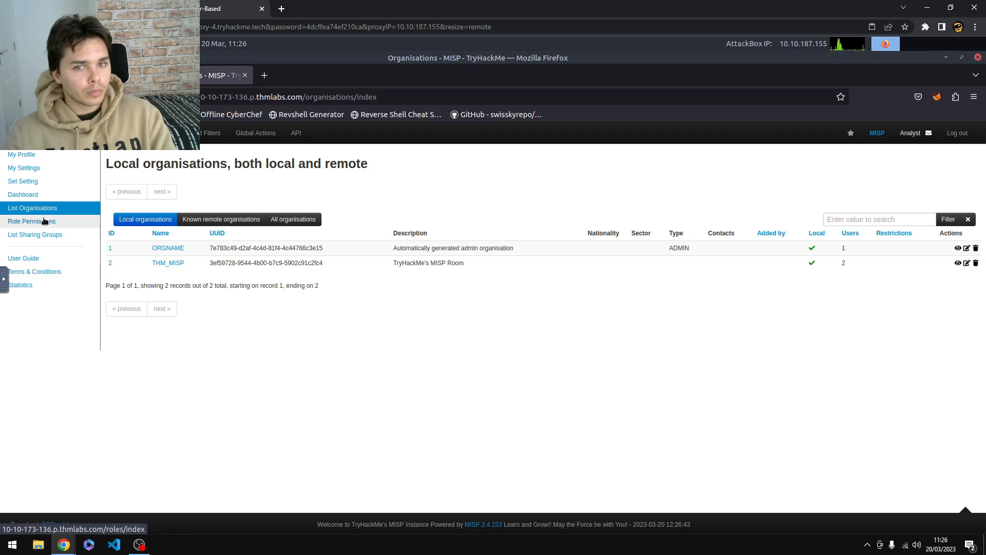
{"action": "left_click", "coordinate": [167, 265]}
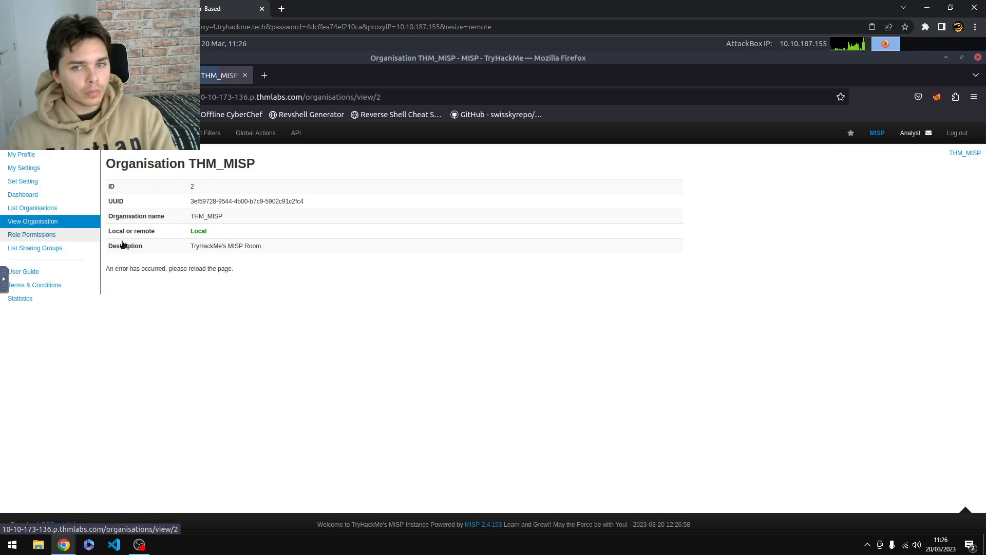
{"action": "left_click", "coordinate": [64, 213]}
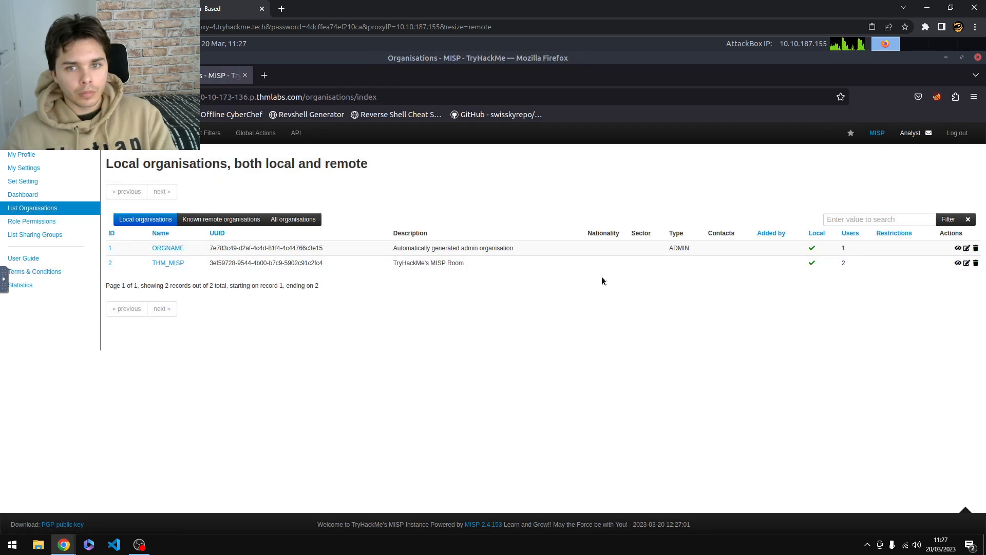
{"action": "left_click", "coordinate": [854, 235]}
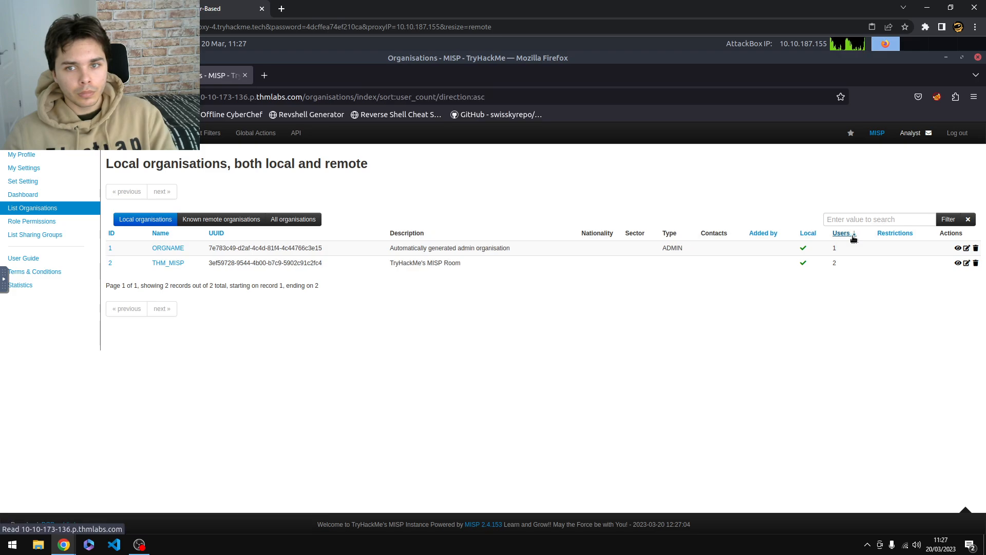
{"action": "left_click", "coordinate": [959, 264]}
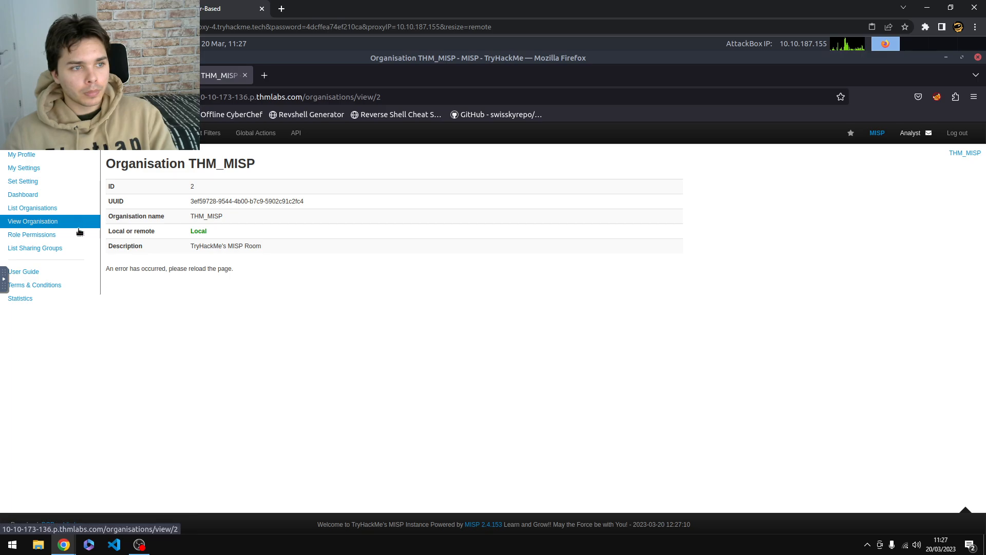
- List events with proposals, then go back to the full Events list
{"action": "mouse_move", "coordinate": [77, 132]}
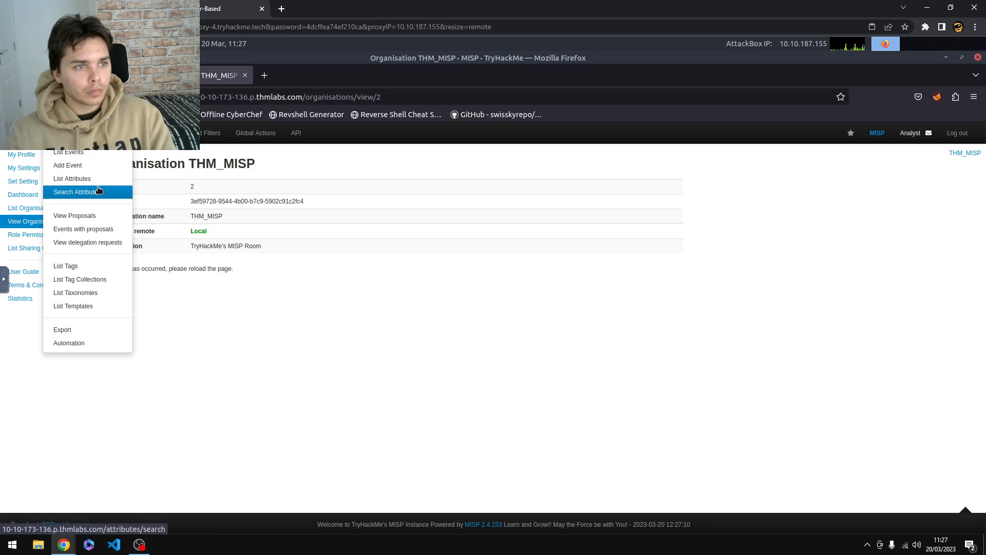
{"action": "left_click", "coordinate": [111, 229]}
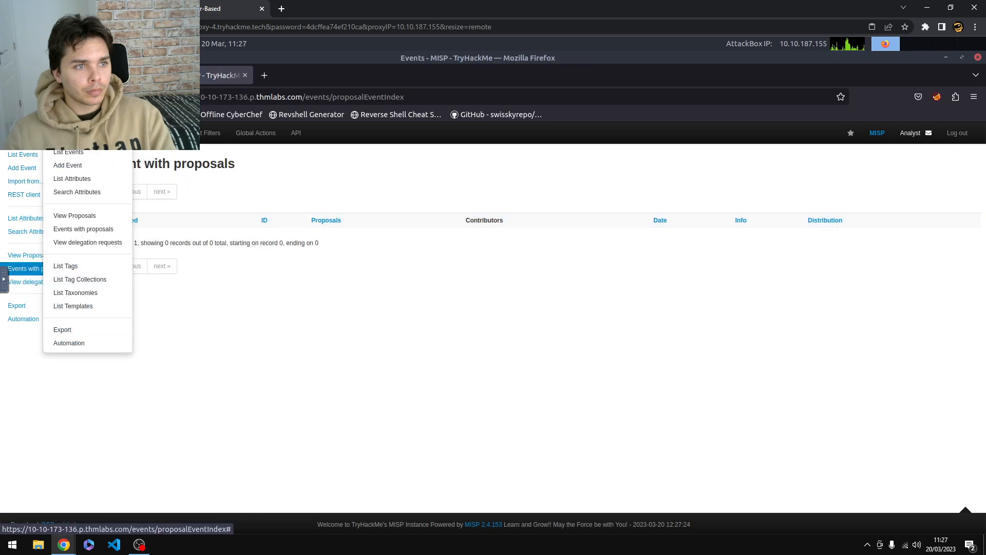
{"action": "left_click", "coordinate": [92, 158]}
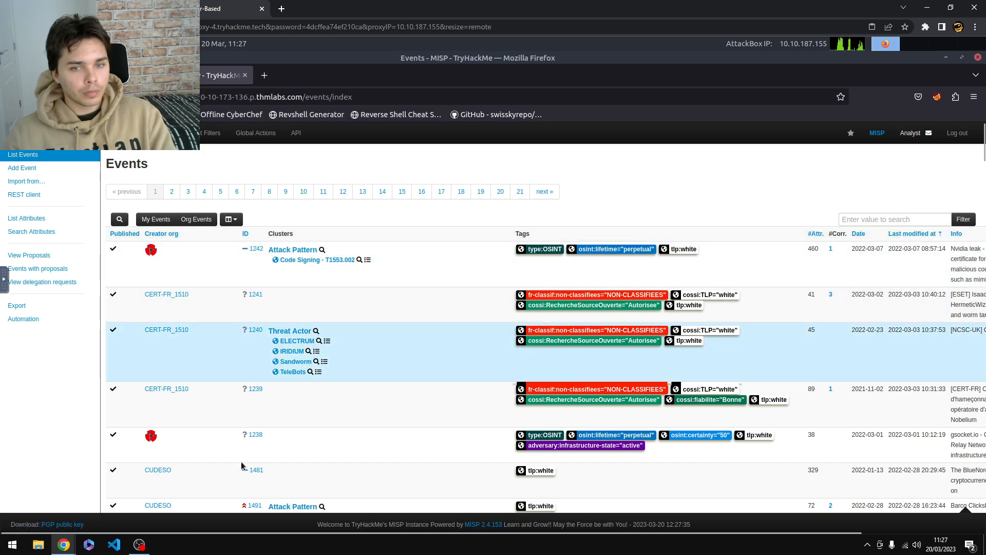
{"action": "left_click_drag", "start_coordinate": [257, 532], "coordinate": [488, 551]}
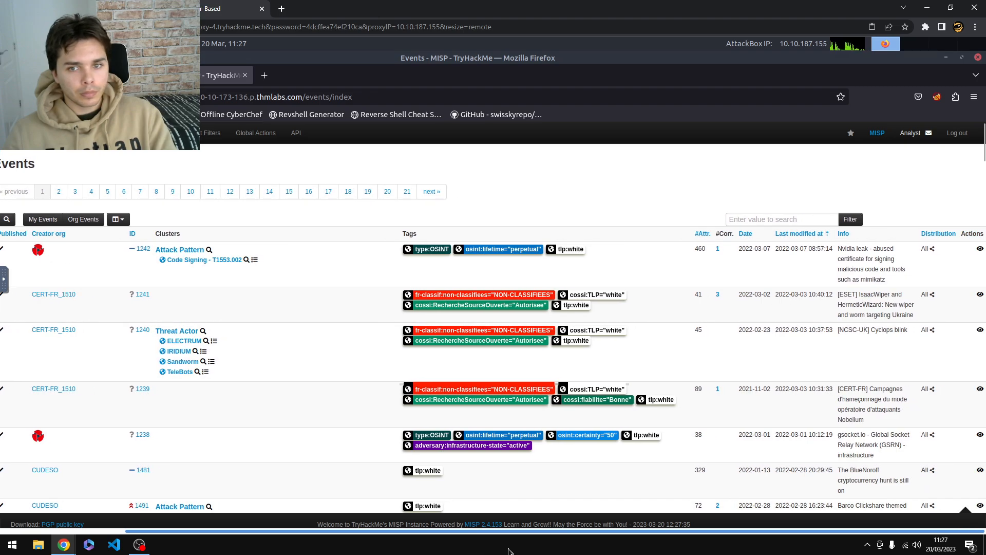
{"action": "left_click_drag", "start_coordinate": [455, 537], "coordinate": [267, 504]}
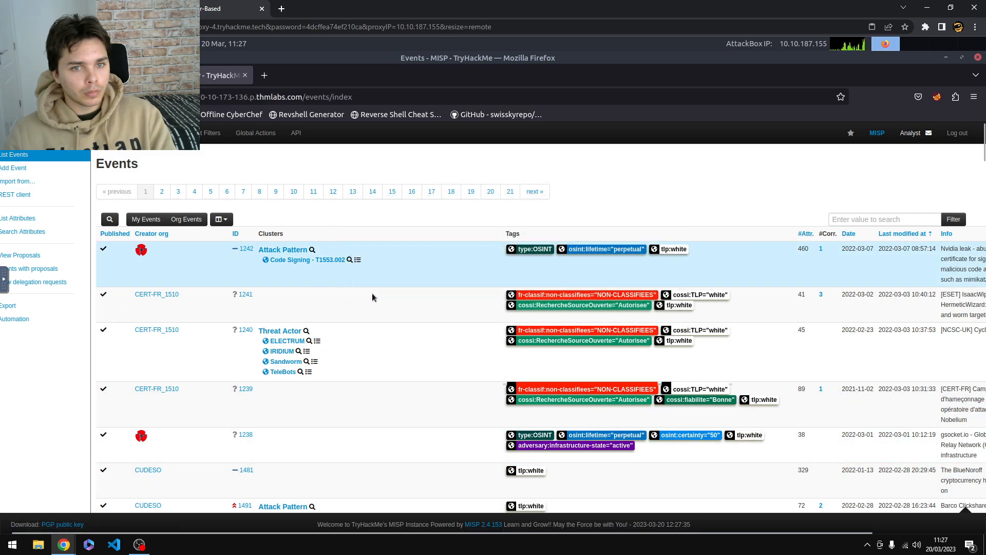
{"action": "left_click", "coordinate": [72, 9]}
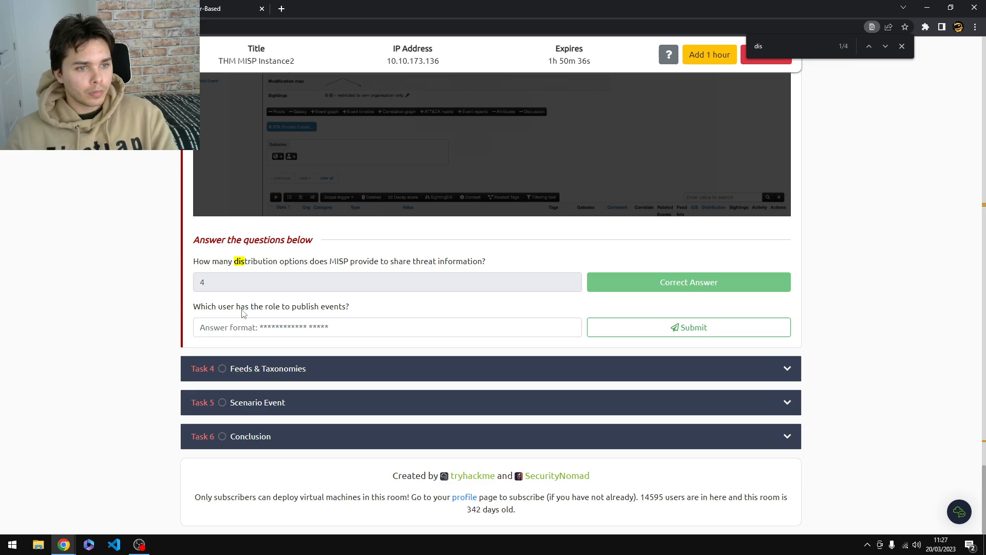
{"action": "scroll", "coordinate": [302, 324], "scroll_direction": "up", "scroll_amount": 3}
{"action": "scroll", "coordinate": [328, 329], "scroll_direction": "up", "scroll_amount": 4}
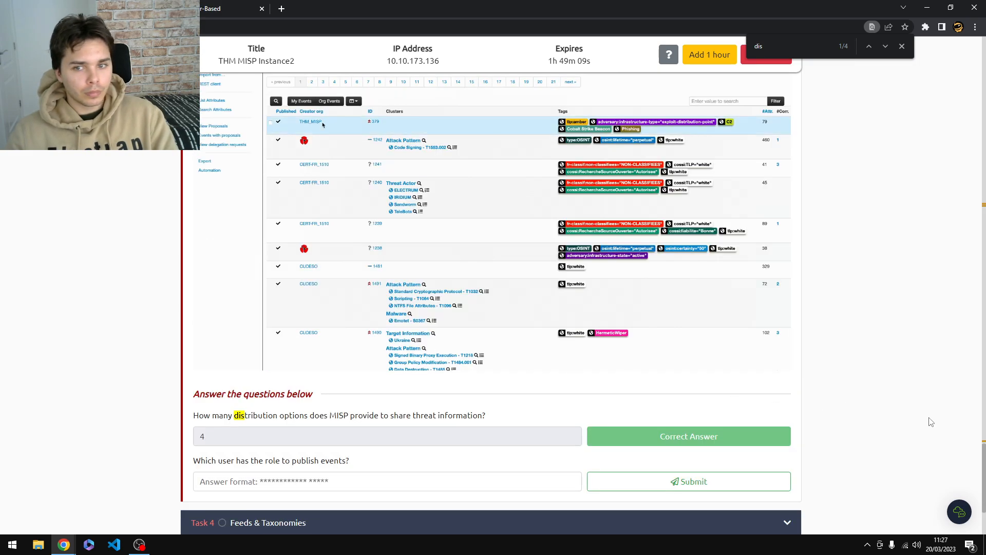
{"action": "left_click_drag", "start_coordinate": [984, 444], "coordinate": [979, 96]}
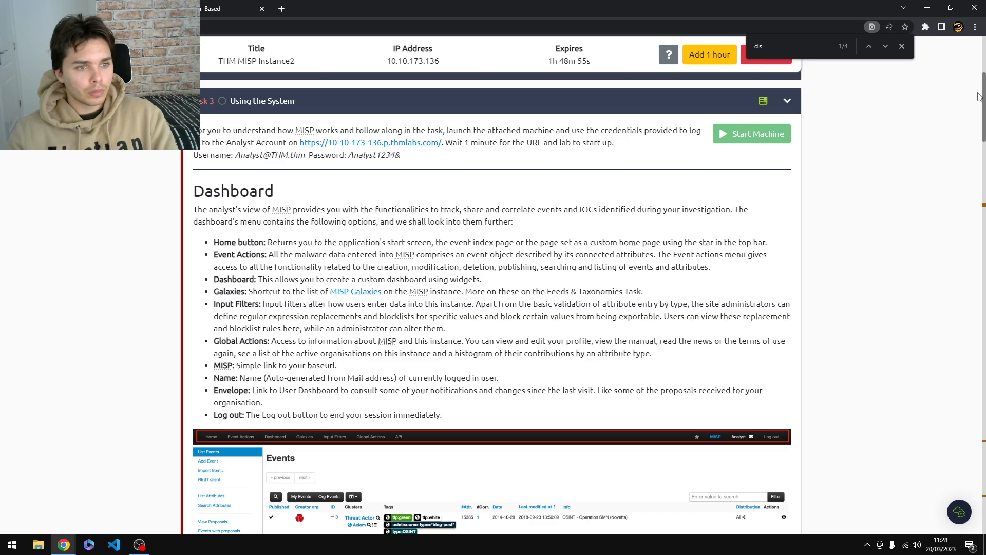
{"action": "left_click_drag", "start_coordinate": [978, 96], "coordinate": [977, 97]}
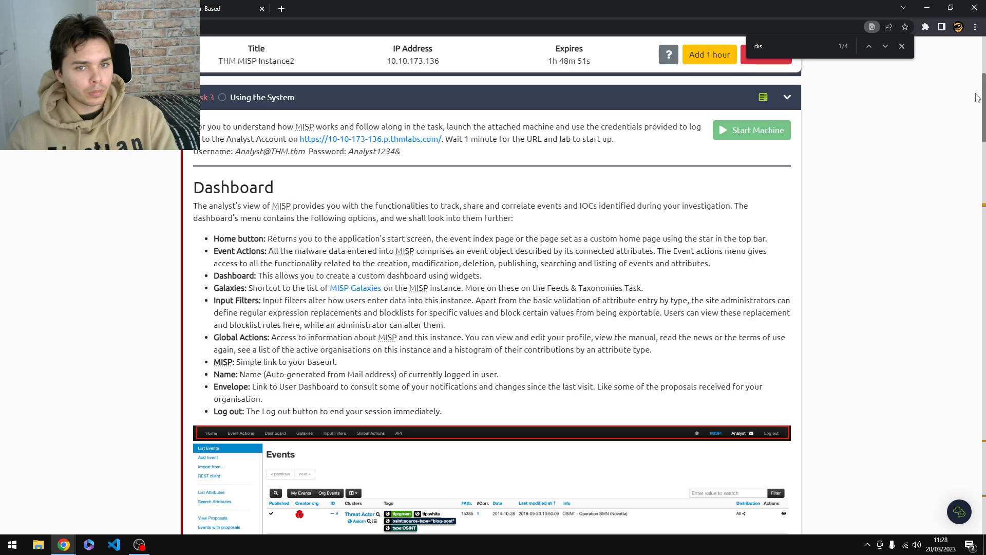
{"action": "left_click_drag", "start_coordinate": [977, 98], "coordinate": [975, 99]}
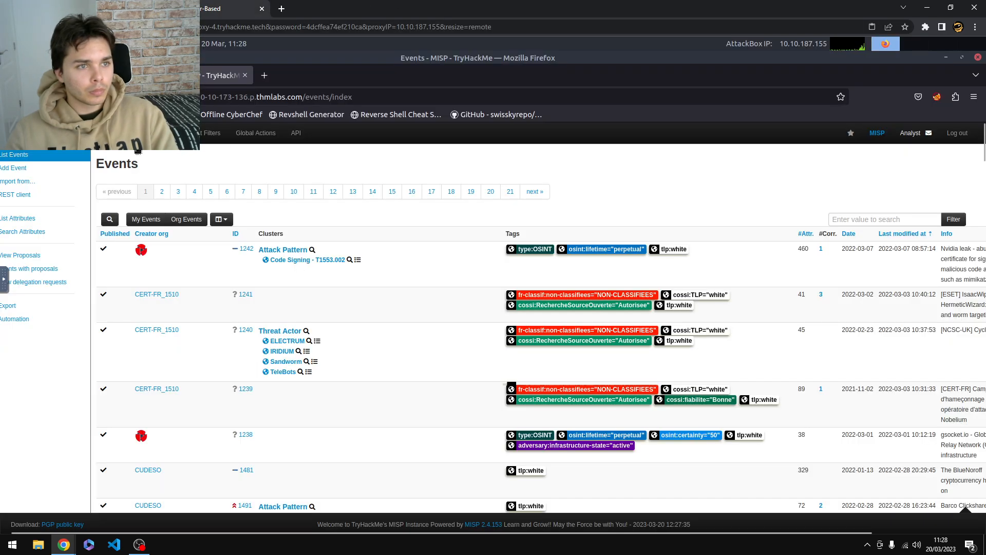
- Look through MISP's Global Actions pages: news, the user guide and sharing groups
{"action": "mouse_move", "coordinate": [201, 138]}
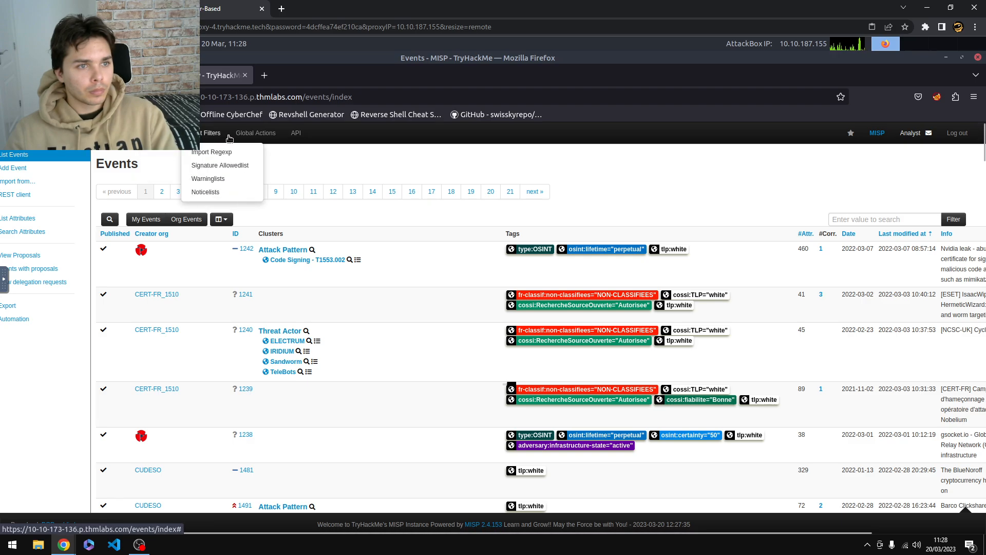
{"action": "mouse_move", "coordinate": [248, 140]}
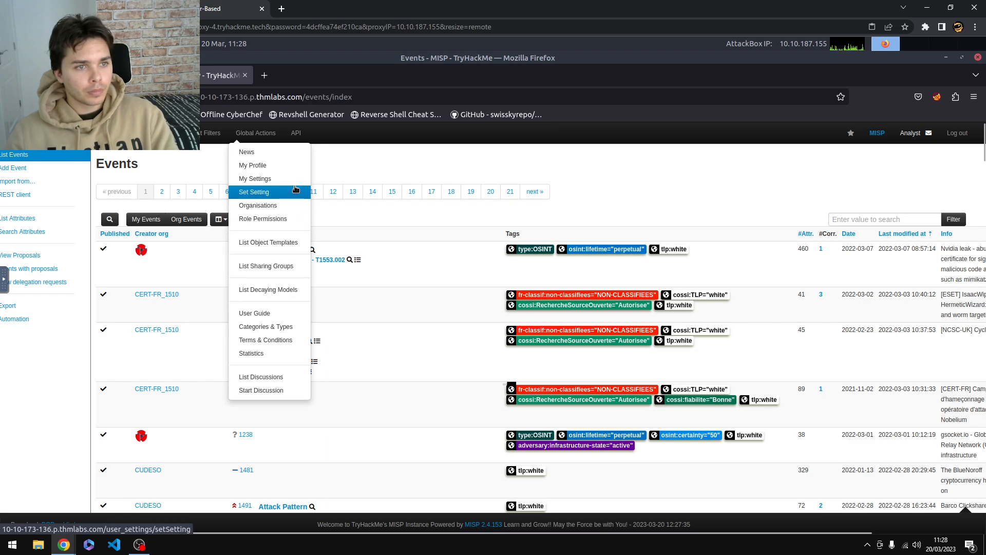
{"action": "left_click", "coordinate": [278, 157]}
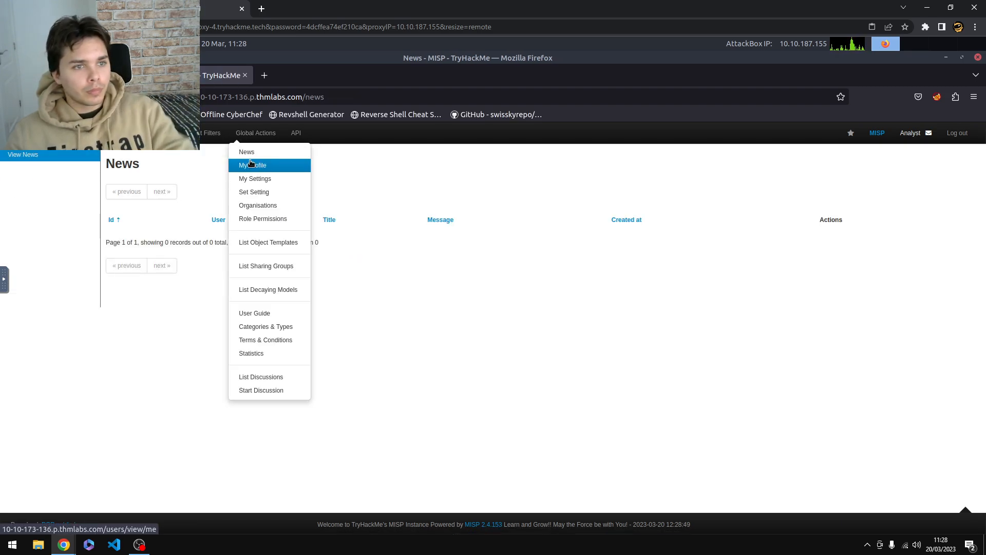
{"action": "left_click", "coordinate": [302, 311]}
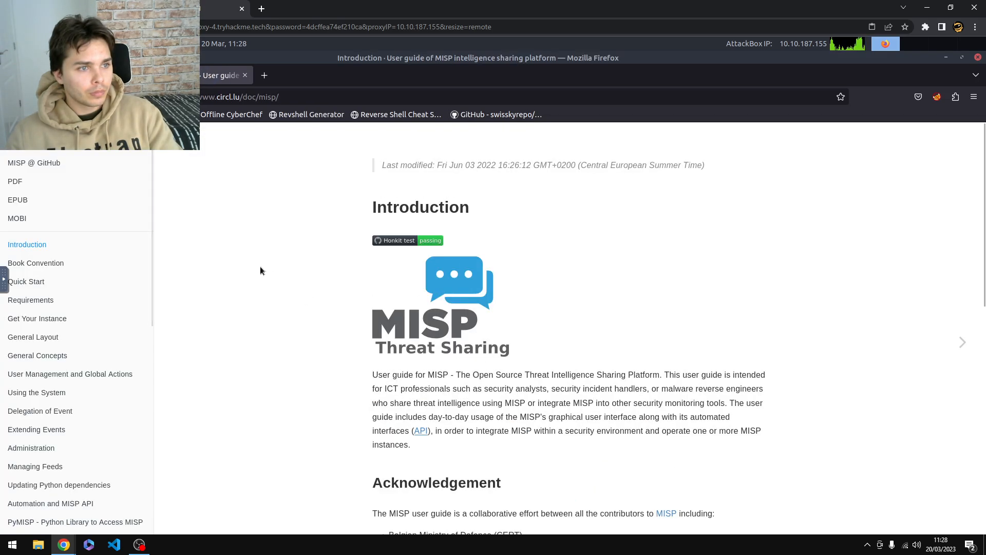
{"action": "key", "text": "alt+Left"}
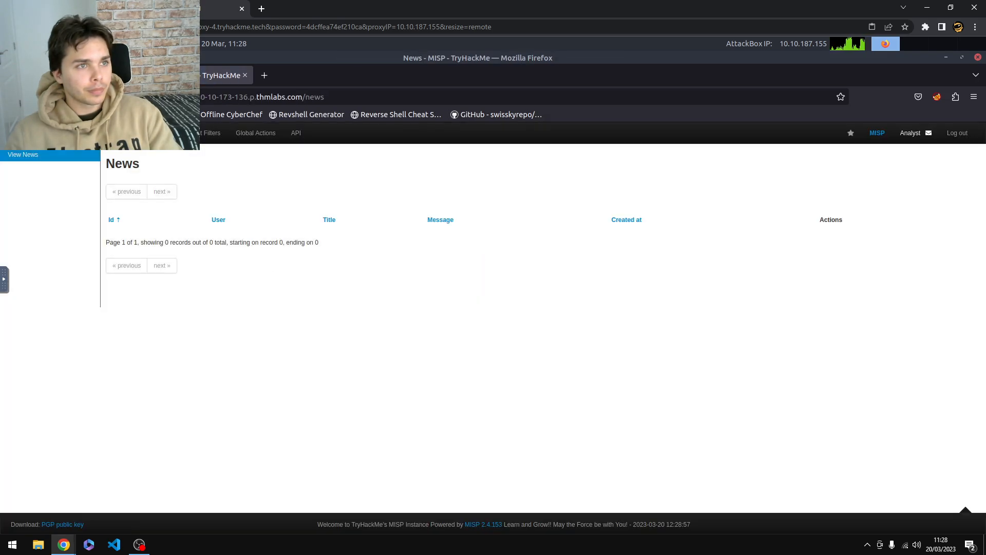
{"action": "left_click", "coordinate": [275, 133]}
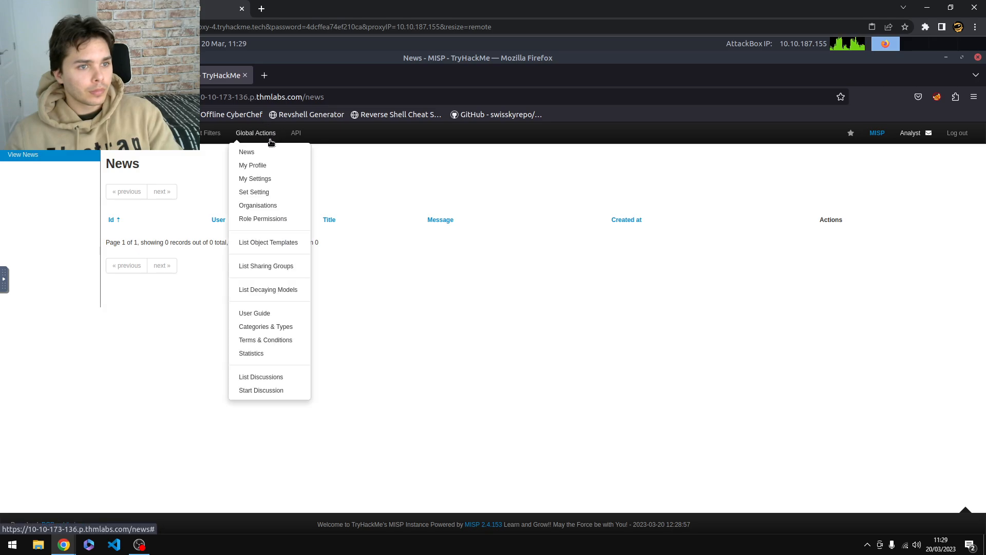
{"action": "left_click", "coordinate": [293, 268]}
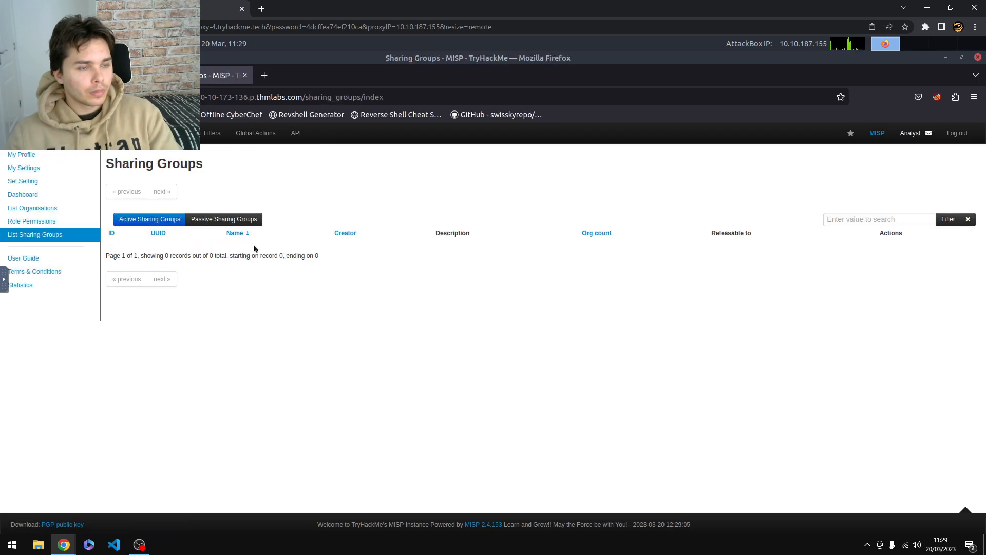
- Read the Categories & Types reference, then visit proposals, attribute search and the Attributes list
{"action": "mouse_move", "coordinate": [251, 138]}
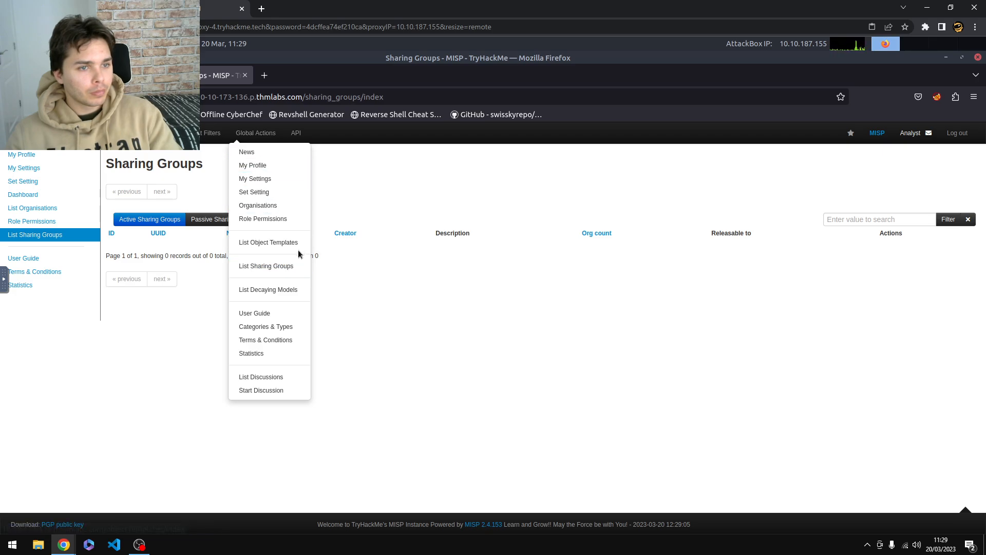
{"action": "left_click", "coordinate": [302, 327]}
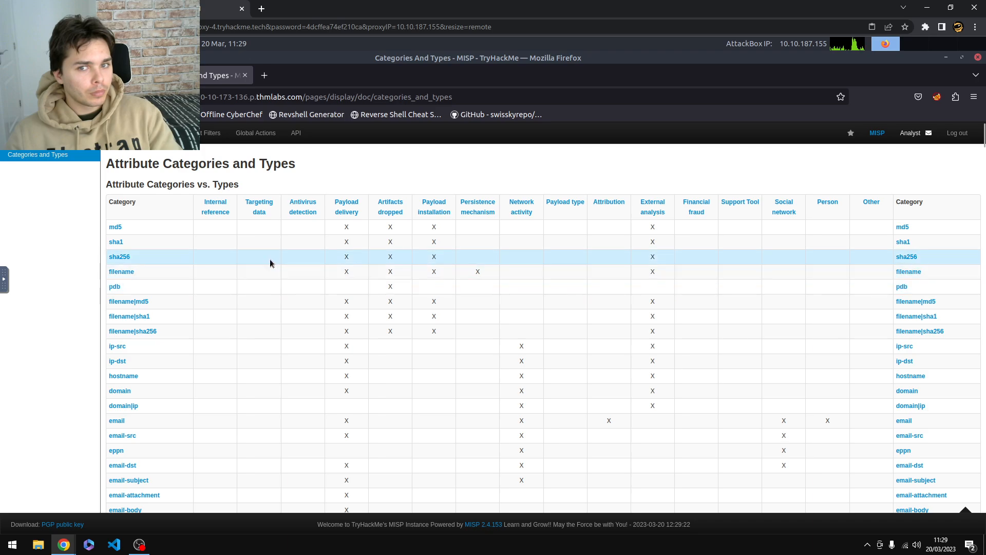
{"action": "scroll", "coordinate": [267, 257], "scroll_direction": "down", "scroll_amount": 9}
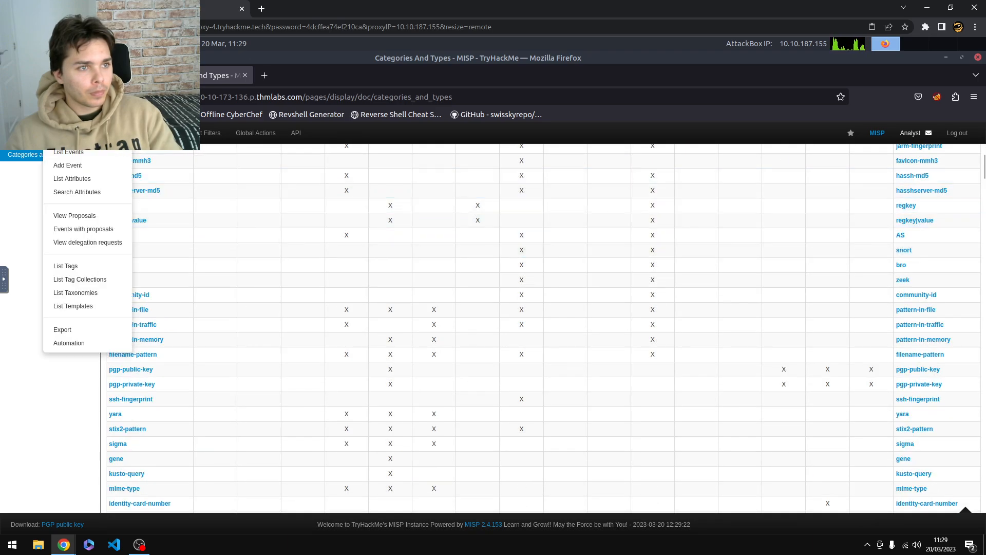
{"action": "left_click", "coordinate": [20, 133]}
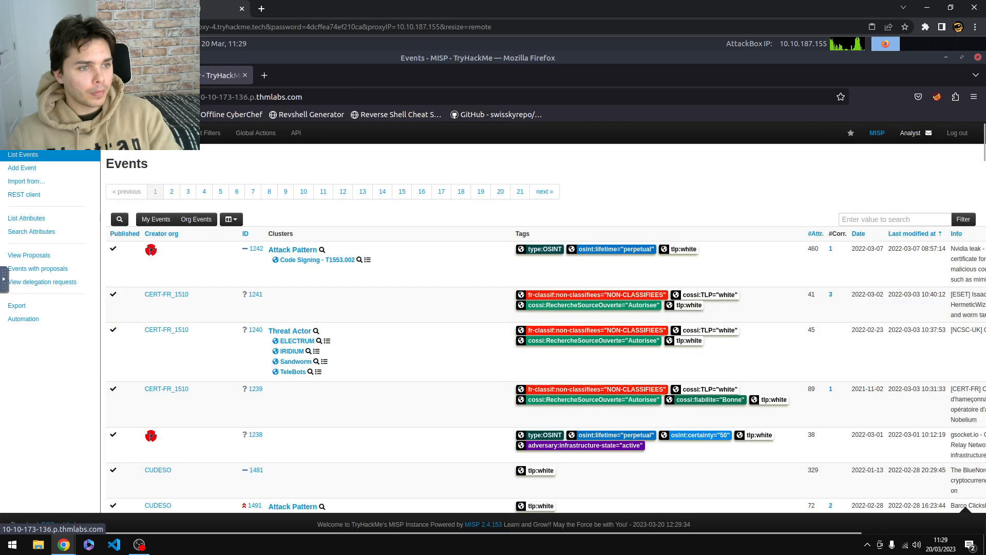
{"action": "left_click", "coordinate": [29, 255]}
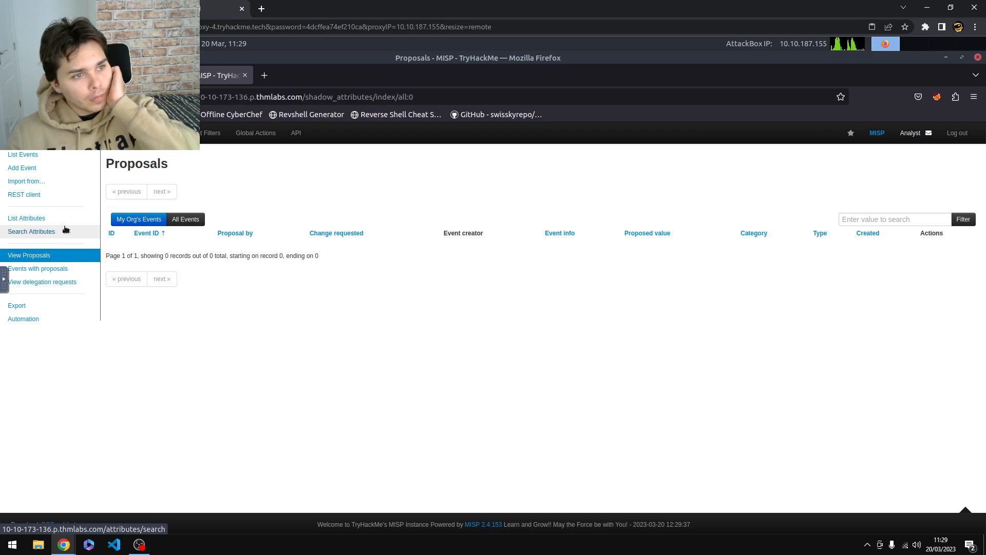
{"action": "left_click", "coordinate": [63, 231]}
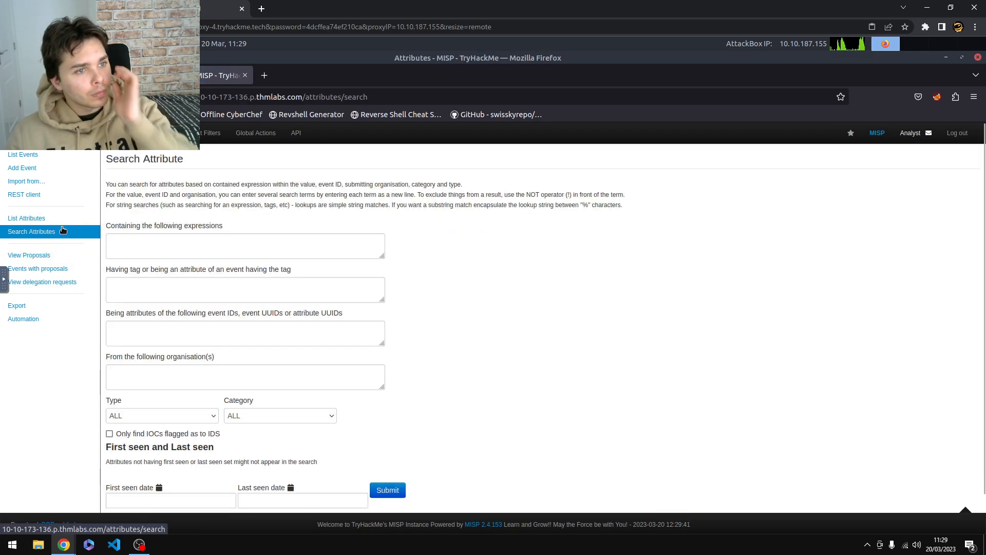
{"action": "left_click", "coordinate": [43, 218]}
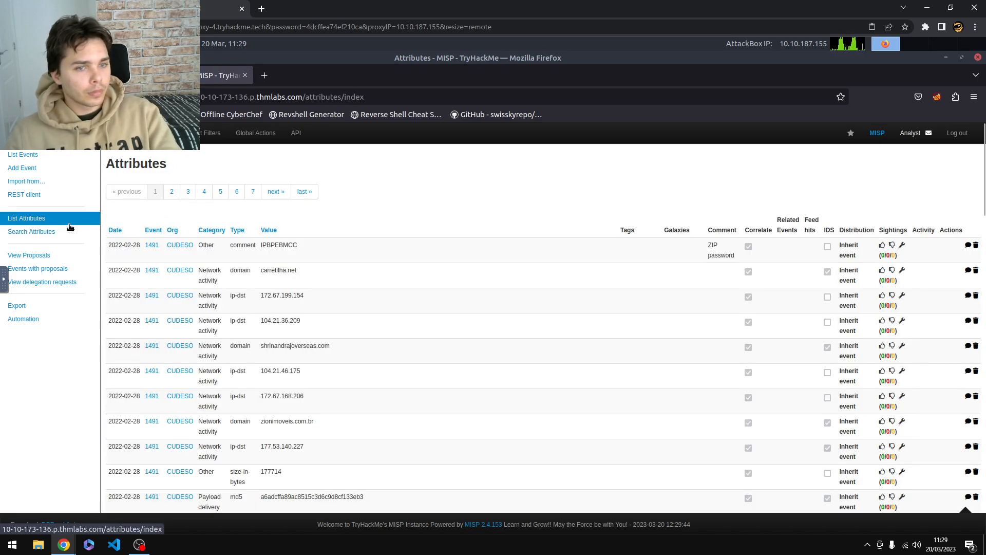
- View the CERT-FR_1510 organisation's details and toggle the Published at column in the events table
{"action": "left_click", "coordinate": [37, 160]}
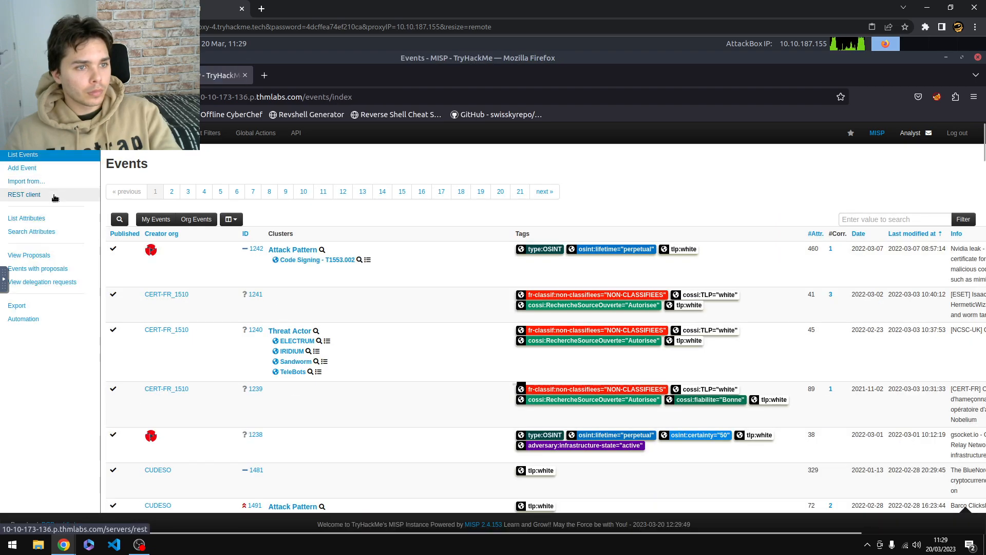
{"action": "left_click", "coordinate": [170, 331]}
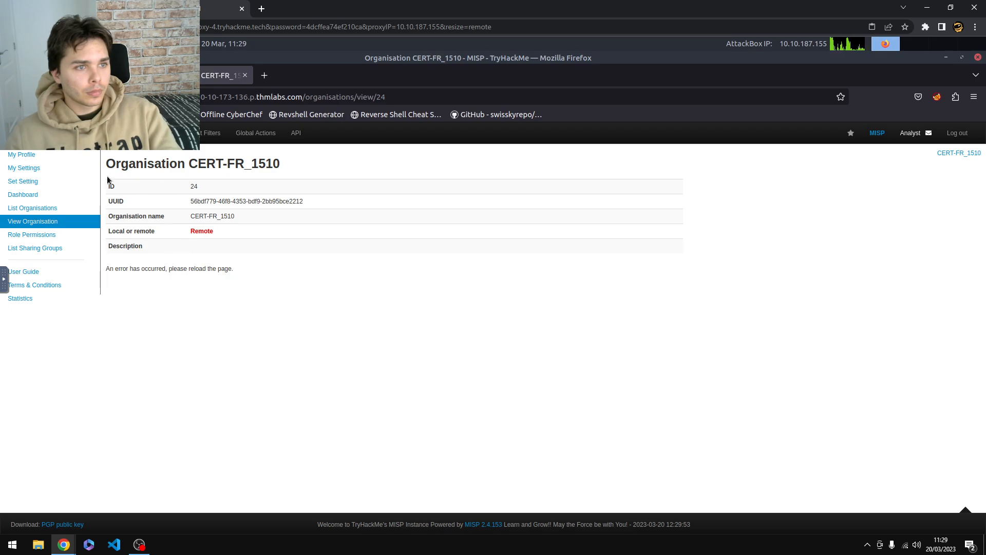
{"action": "key", "text": "alt+Left"}
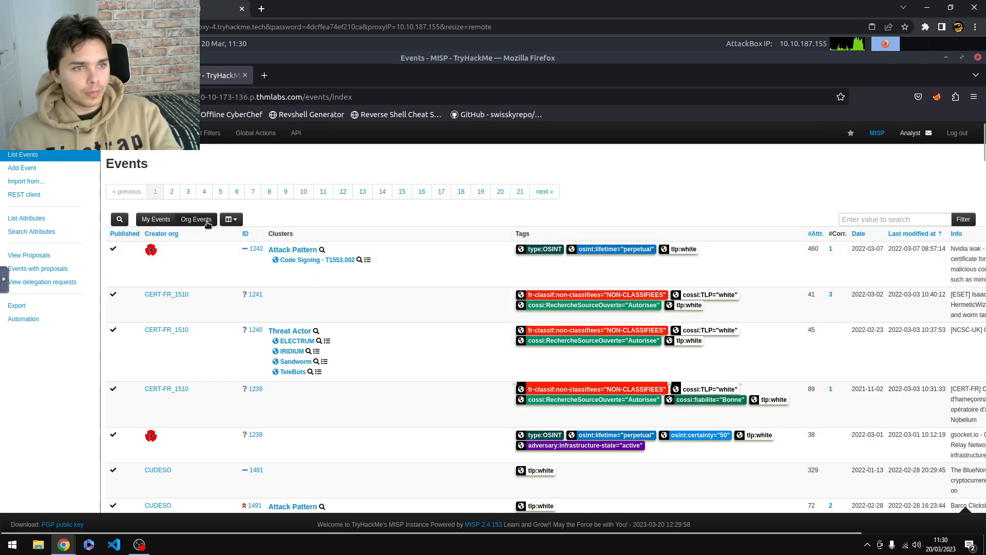
{"action": "left_click", "coordinate": [233, 221]}
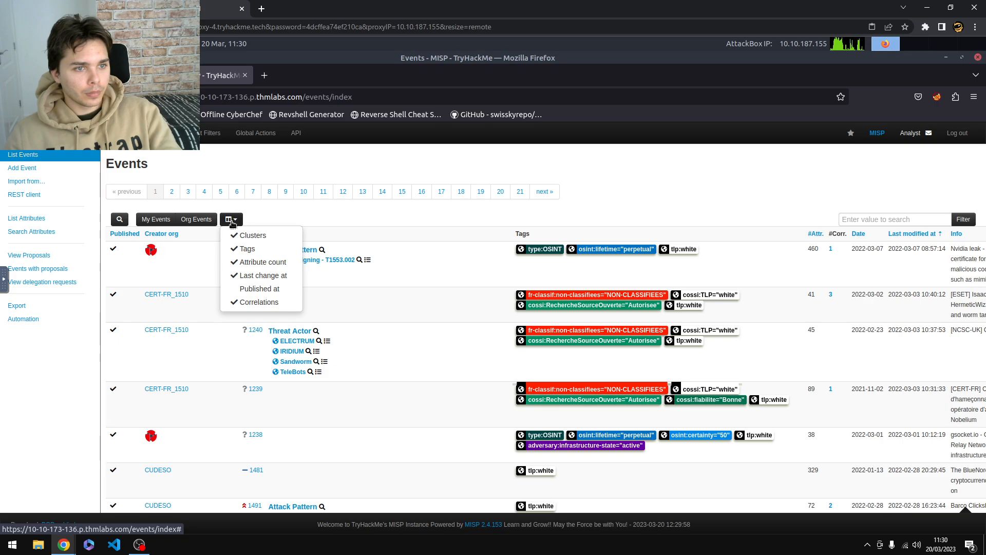
{"action": "left_click", "coordinate": [230, 291]}
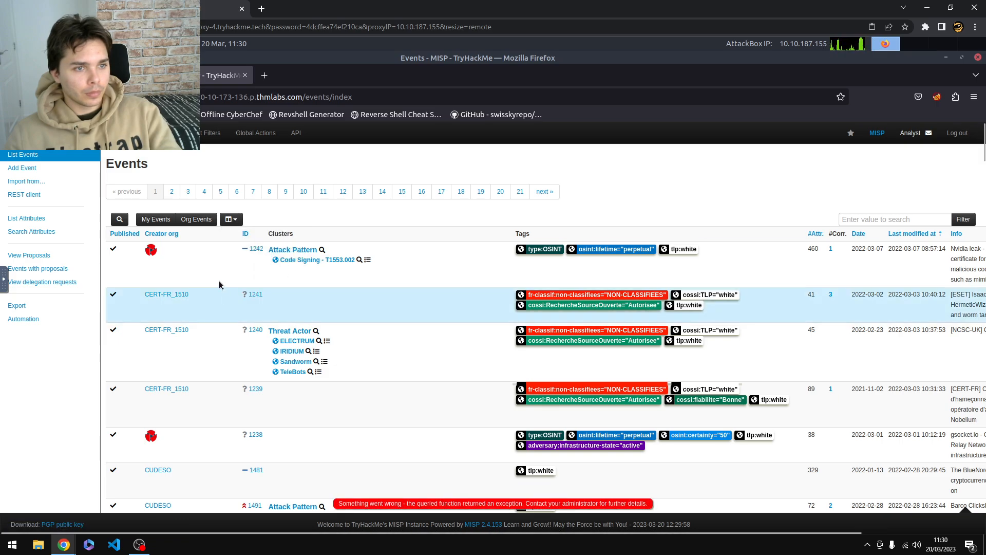
- Try the Org Events and My Events filters, clear both, then return to the TryHackMe room
{"action": "left_click", "coordinate": [197, 219]}
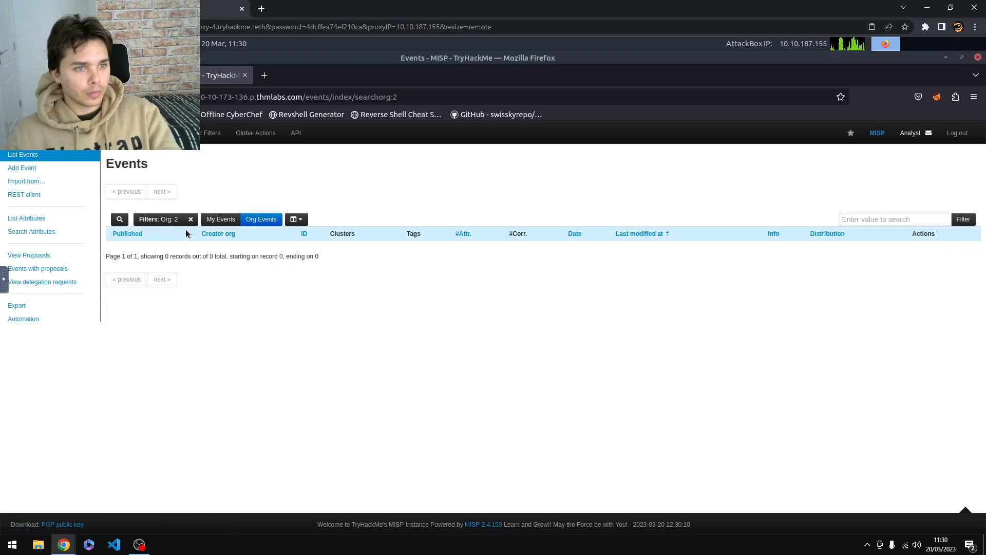
{"action": "left_click", "coordinate": [296, 220]}
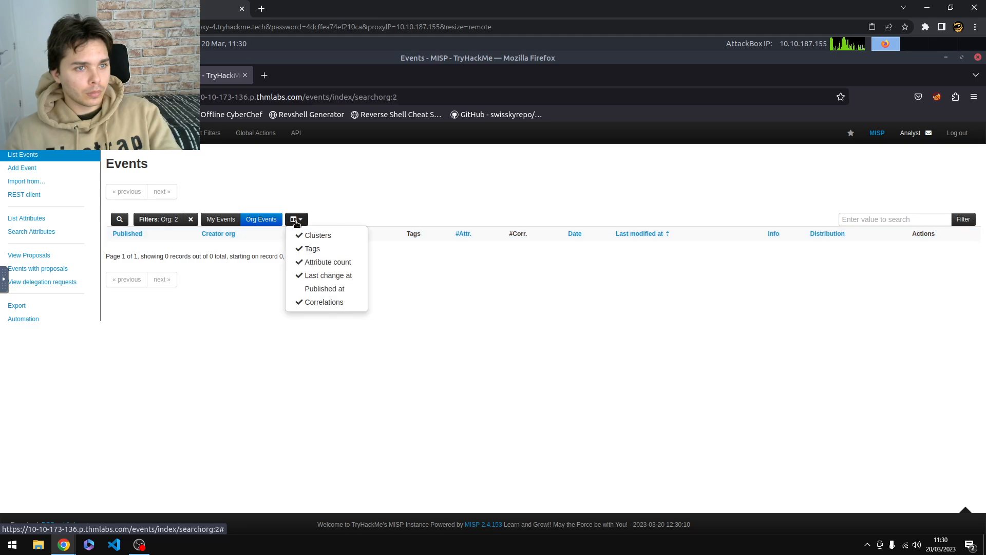
{"action": "left_click", "coordinate": [194, 222]}
{"action": "left_click", "coordinate": [157, 219]}
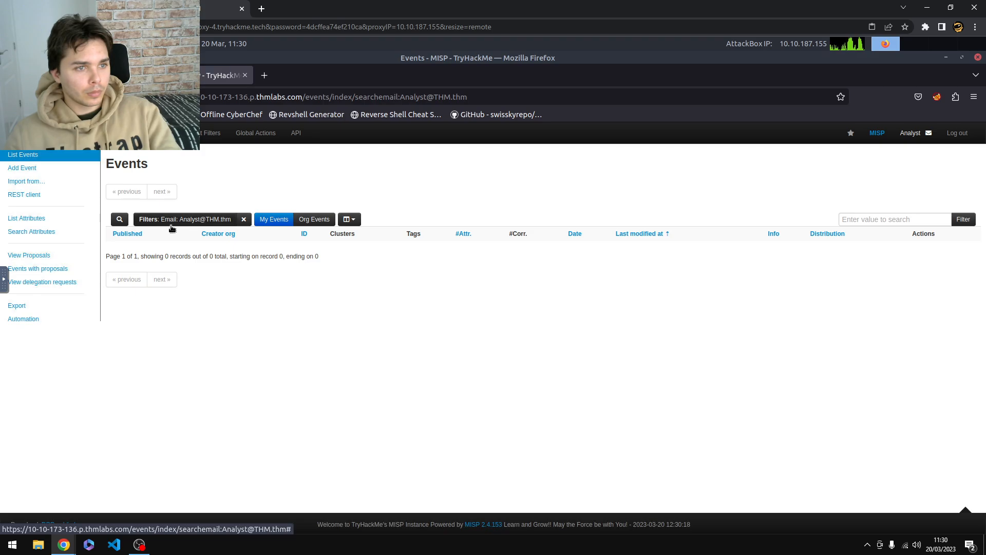
{"action": "left_click", "coordinate": [244, 219]}
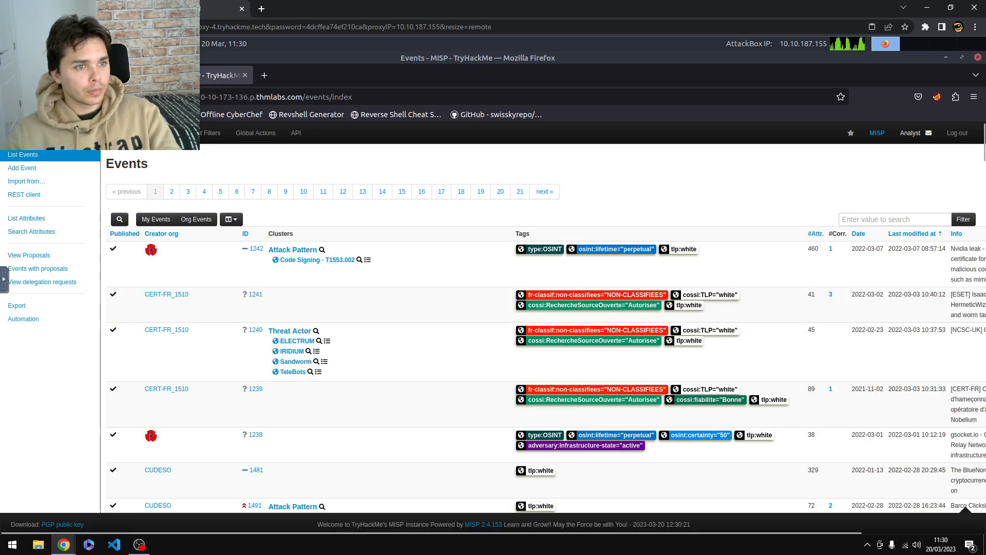
{"action": "left_click", "coordinate": [72, 8]}
- Scroll to the Task 3 distribution and publishing questions, then return to MISP's 21-page Events list
{"action": "scroll", "coordinate": [357, 186], "scroll_direction": "down", "scroll_amount": 20}
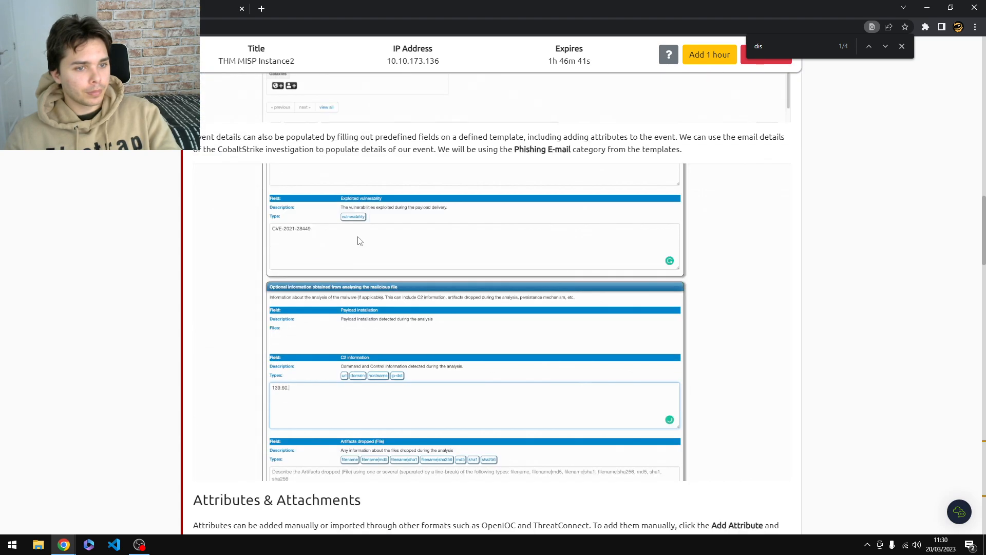
{"action": "scroll", "coordinate": [360, 242], "scroll_direction": "down", "scroll_amount": 15}
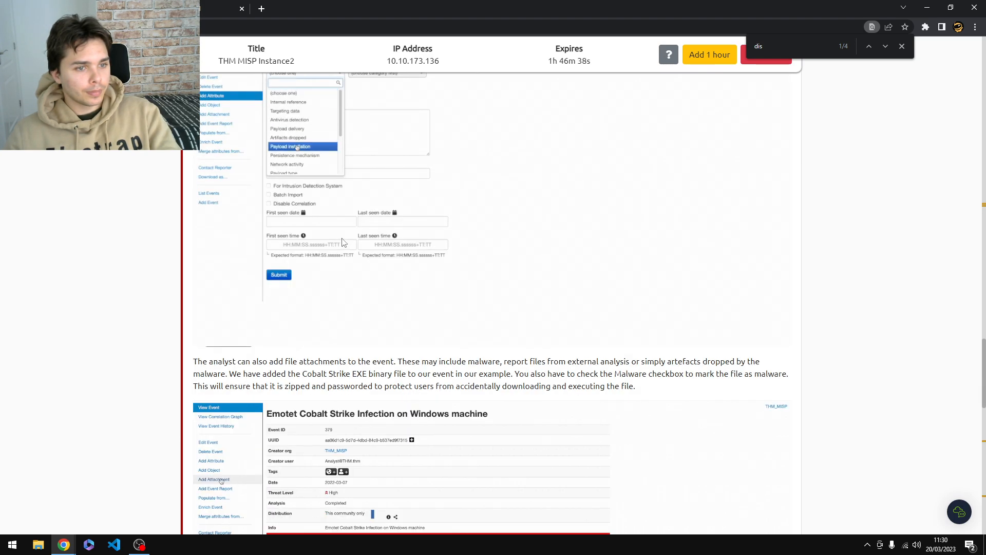
{"action": "scroll", "coordinate": [343, 242], "scroll_direction": "down", "scroll_amount": 10}
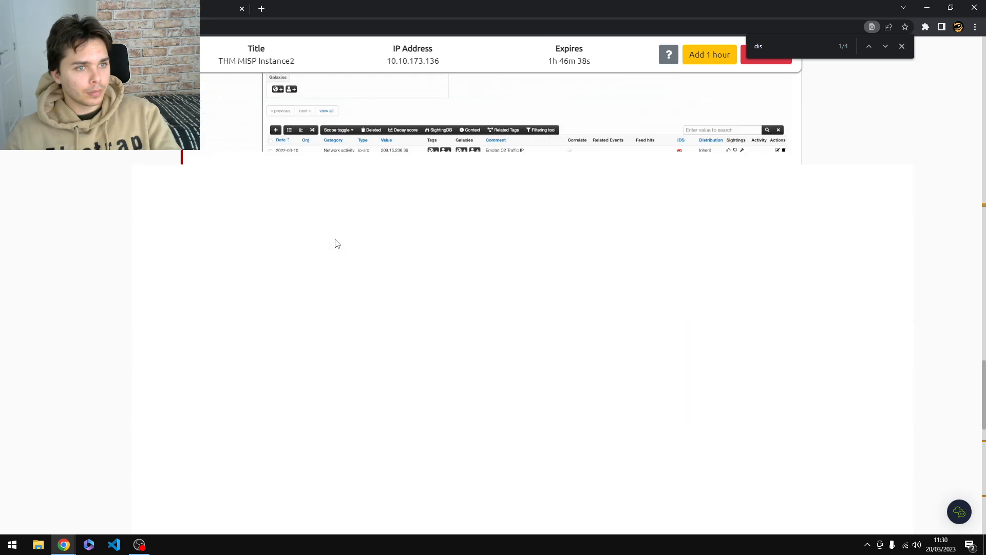
{"action": "scroll", "coordinate": [338, 243], "scroll_direction": "down", "scroll_amount": 5}
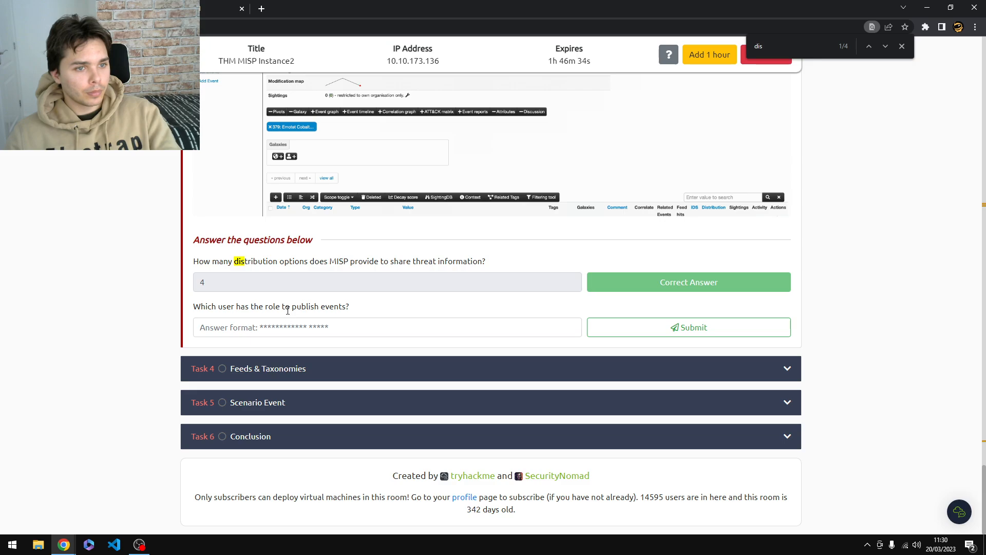
{"action": "key", "text": "ctrl+Tab"}
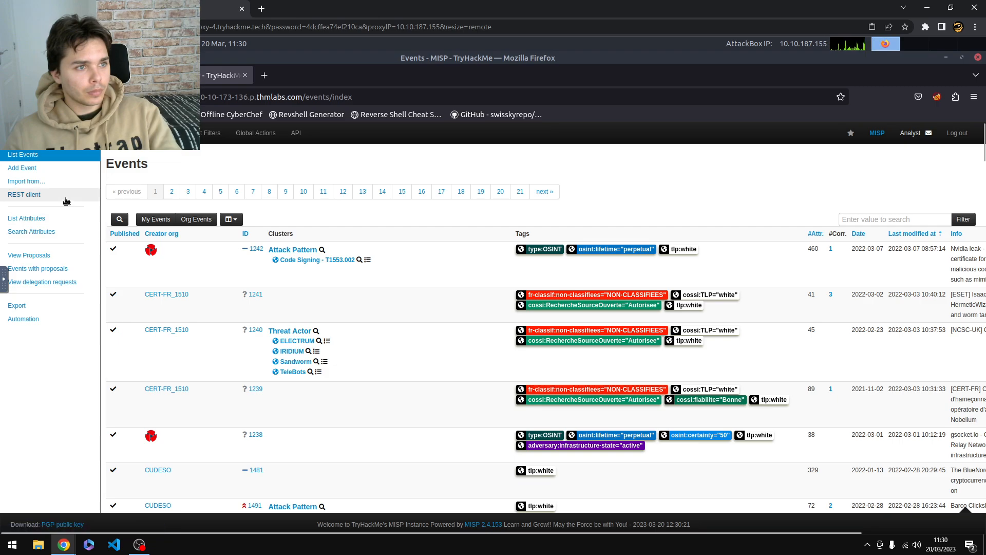
{"action": "key", "text": "ctrl+Tab"}
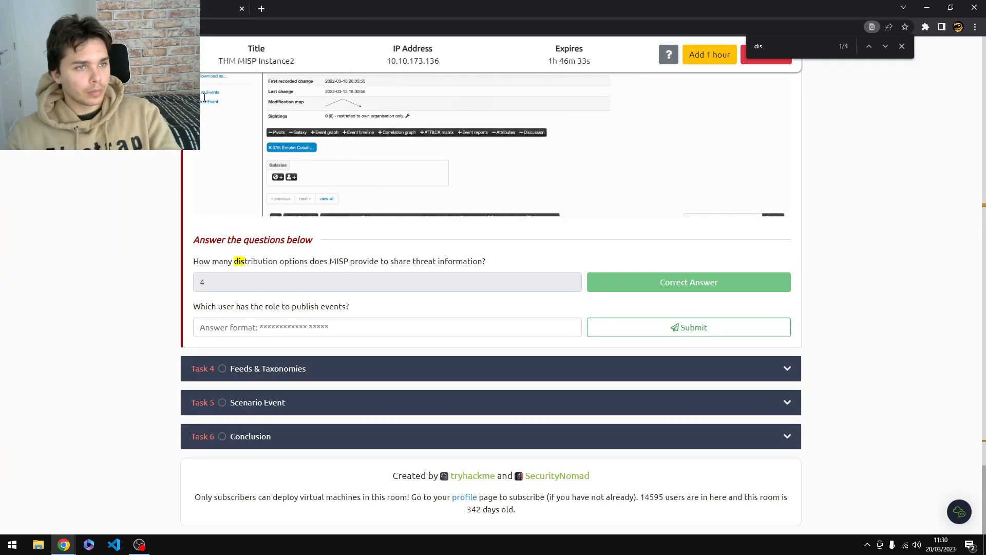
{"action": "key", "text": "ctrl+Tab"}
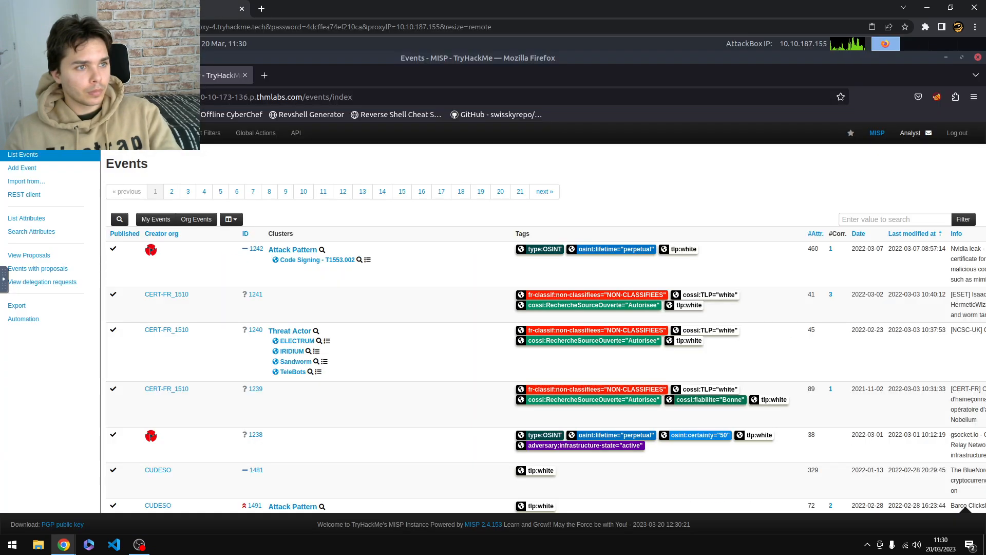
- Submit a new event 'test' with High threat level, community-only distribution and empty Extends Event
{"action": "left_click", "coordinate": [23, 168]}
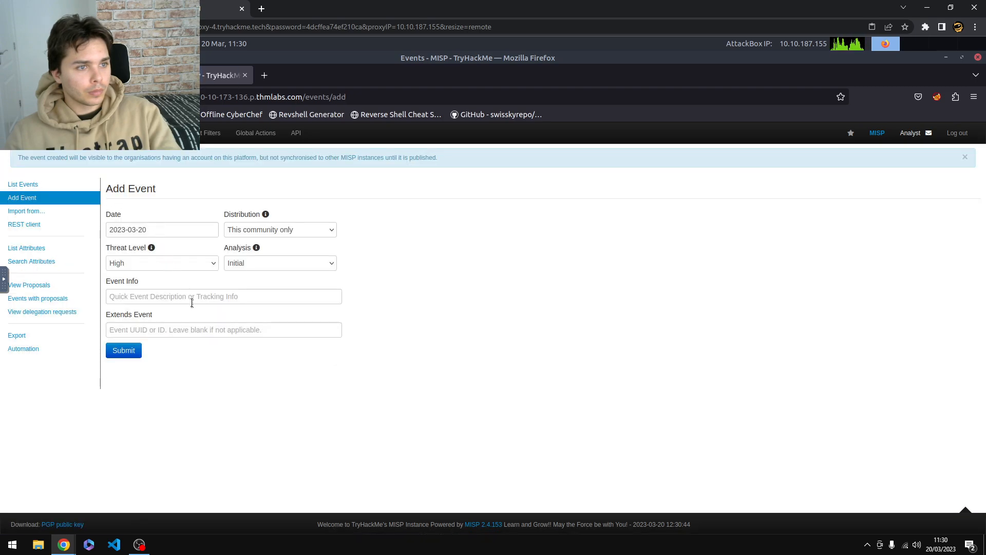
{"action": "left_click", "coordinate": [192, 303]}
{"action": "type", "text": "tes"}
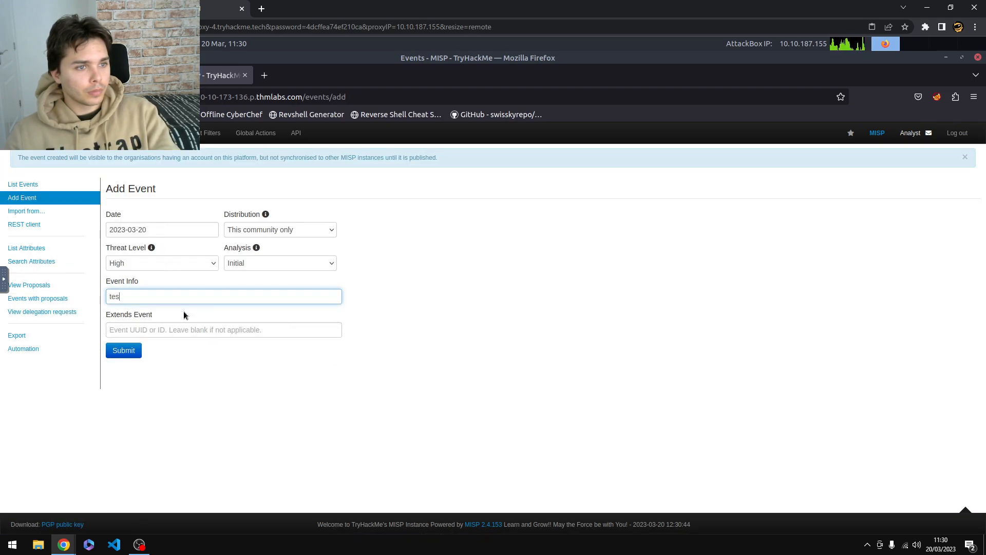
{"action": "type", "text": "t"}
{"action": "key", "text": "ctrl+a"}
{"action": "key", "text": "ctrl+c"}
{"action": "left_click", "coordinate": [178, 326]}
{"action": "key", "text": "ctrl+v"}
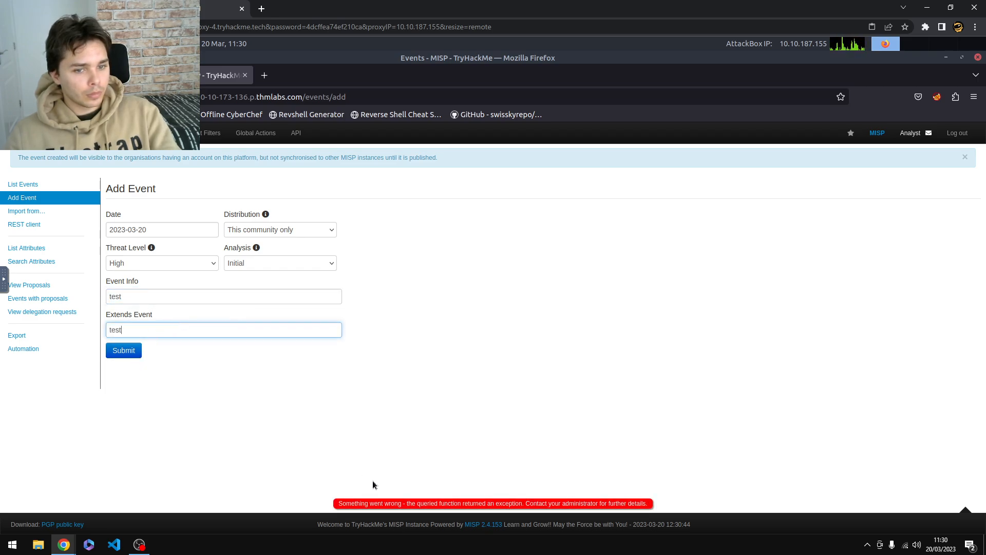
{"action": "key", "text": "ctrl+a"}
{"action": "key", "text": "BackSpace"}
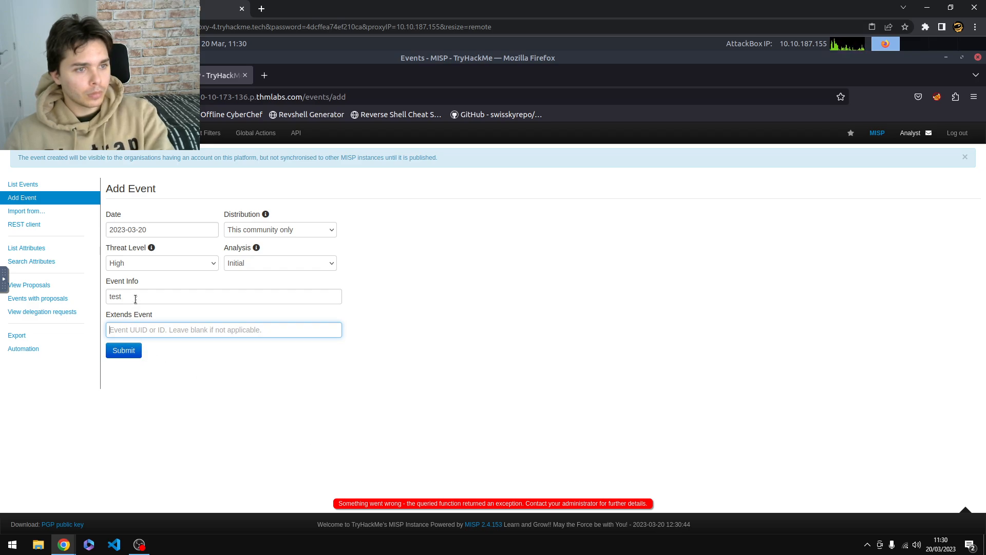
{"action": "left_click", "coordinate": [130, 349]}
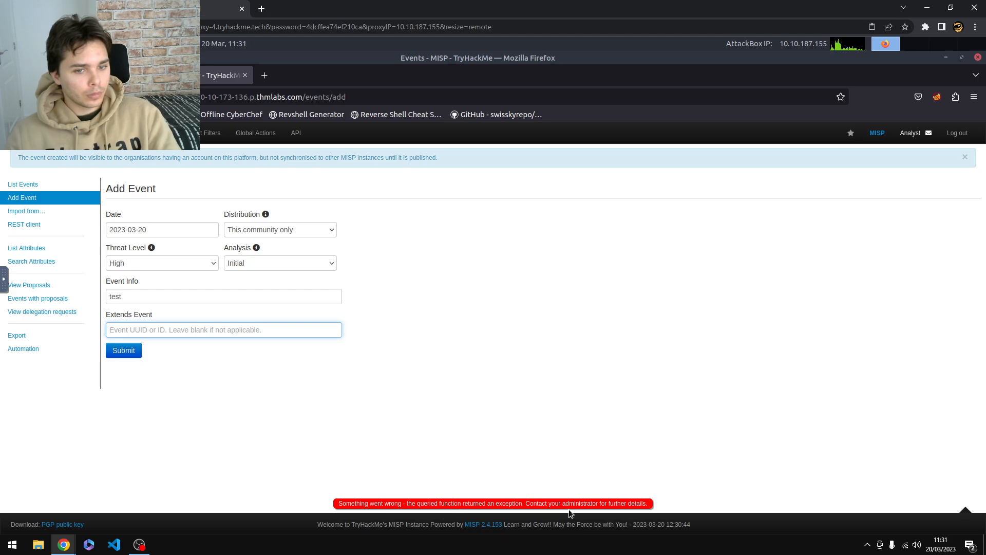
{"action": "left_click", "coordinate": [132, 354]}
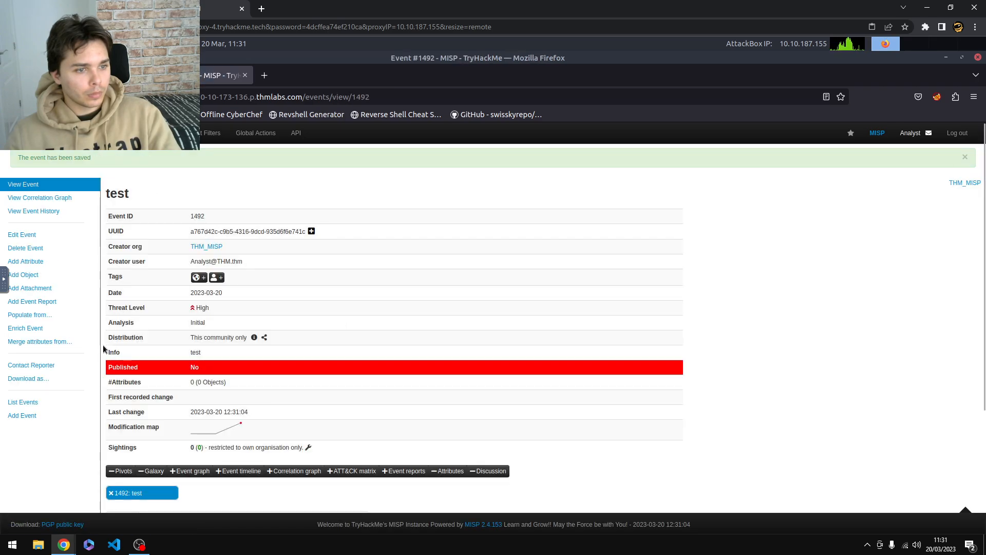
- Try adding a galaxy cluster to event 1492 and dismiss the error popup
{"action": "scroll", "coordinate": [118, 349], "scroll_direction": "down", "scroll_amount": 3}
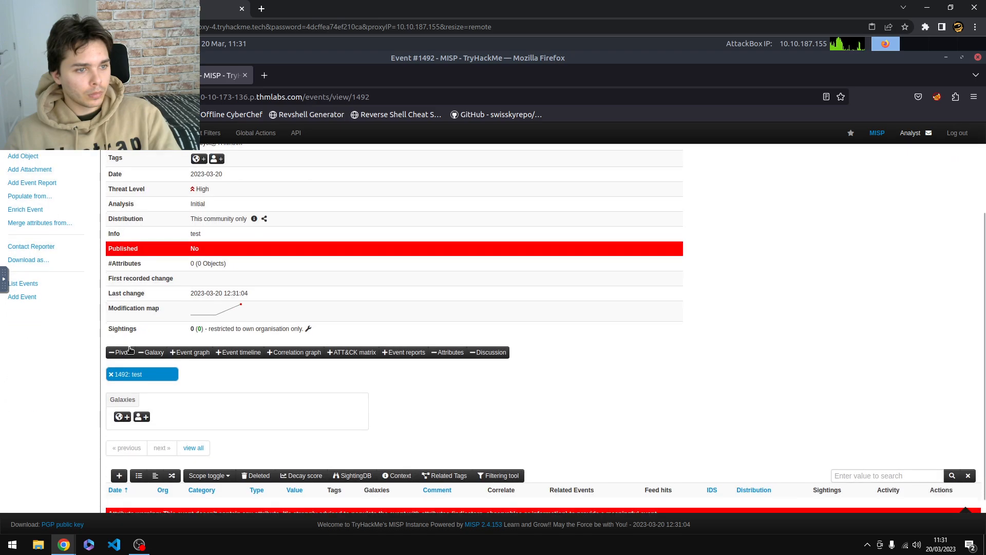
{"action": "scroll", "coordinate": [130, 350], "scroll_direction": "down", "scroll_amount": 1}
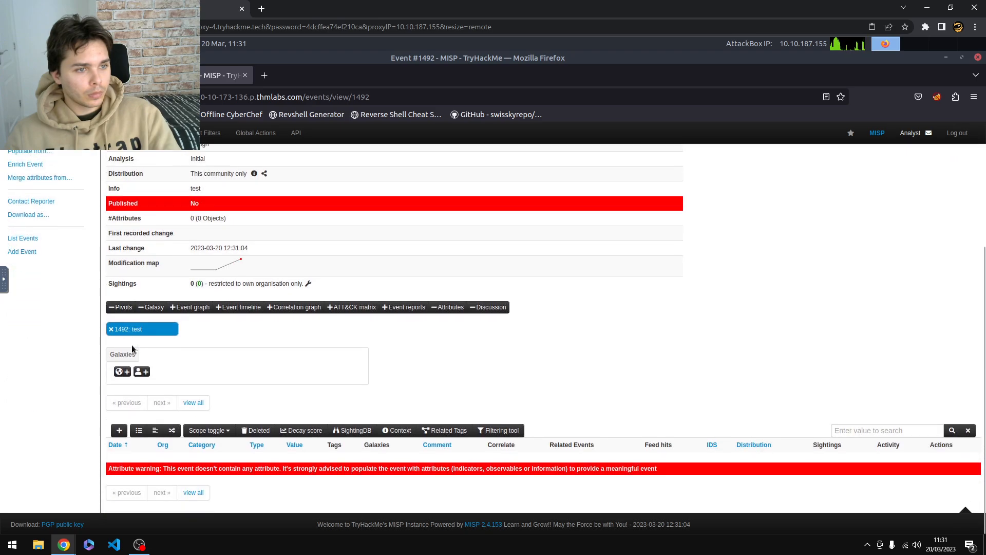
{"action": "left_click", "coordinate": [143, 374]}
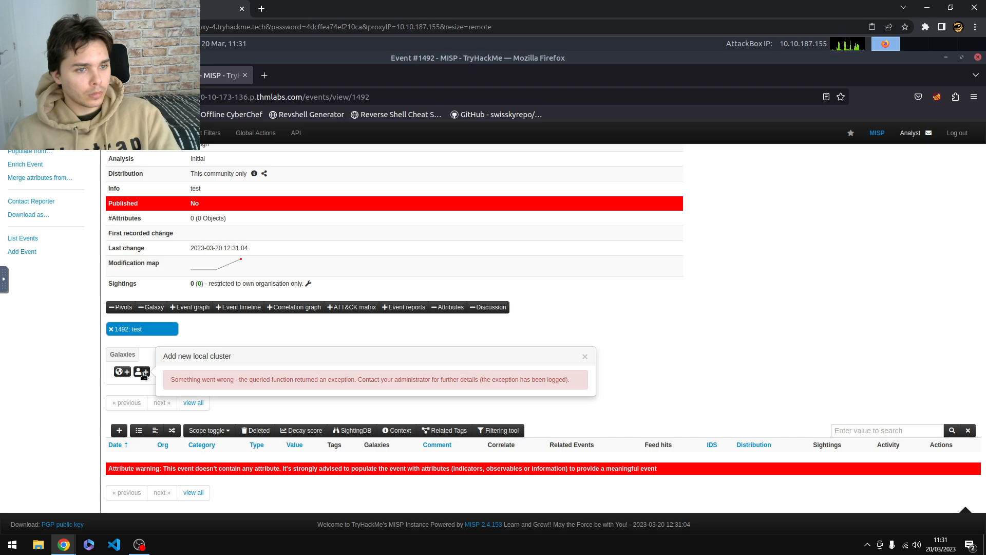
{"action": "left_click", "coordinate": [585, 357]}
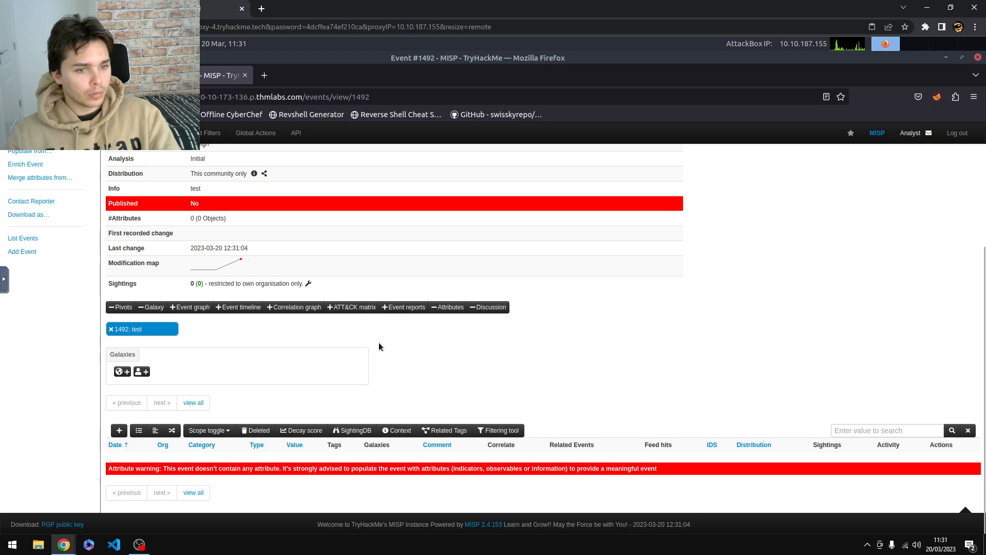
- Try tagging event 1492, which raises an exception, then return to the TryHackMe room
{"action": "scroll", "coordinate": [201, 383], "scroll_direction": "up", "scroll_amount": 2}
{"action": "scroll", "coordinate": [182, 371], "scroll_direction": "up", "scroll_amount": 2}
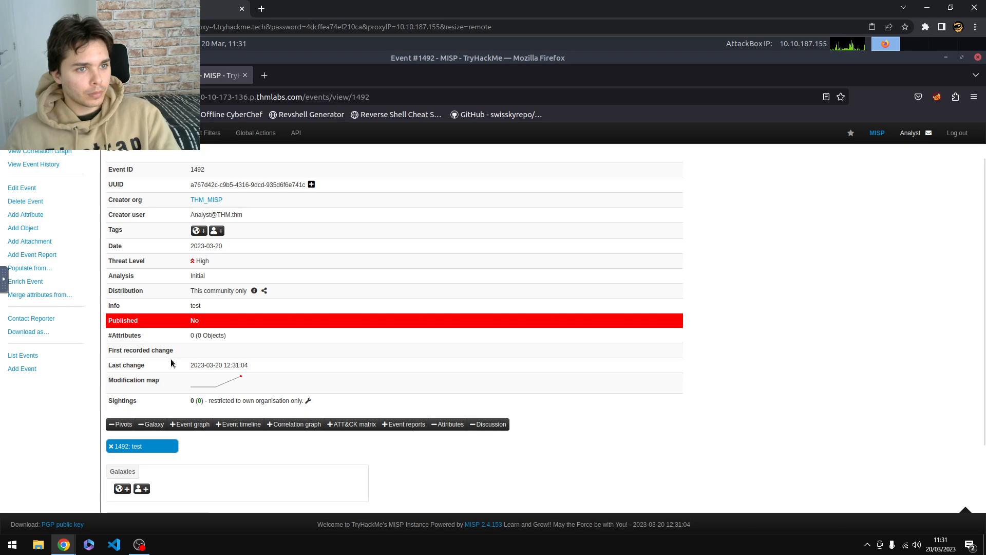
{"action": "left_click", "coordinate": [199, 230]}
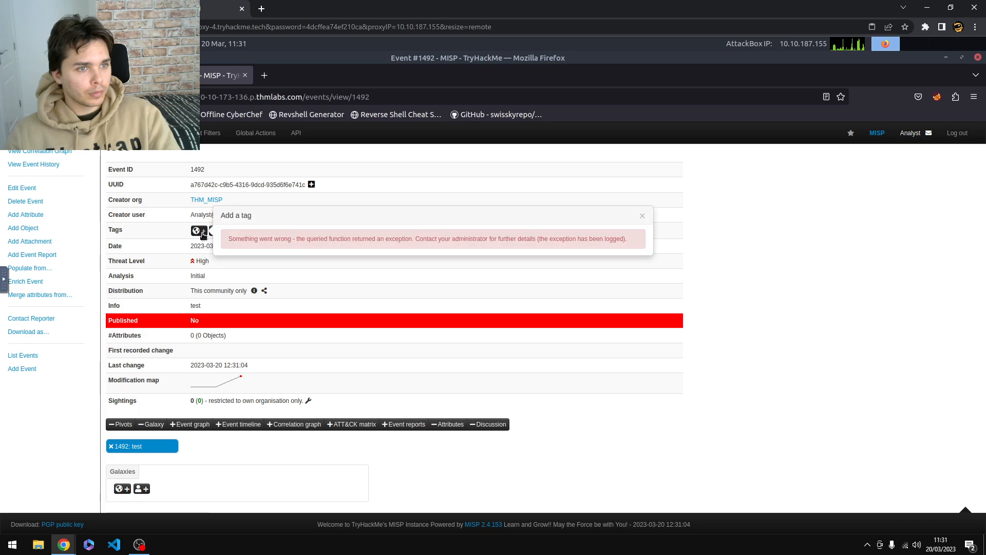
{"action": "left_click", "coordinate": [67, 8]}
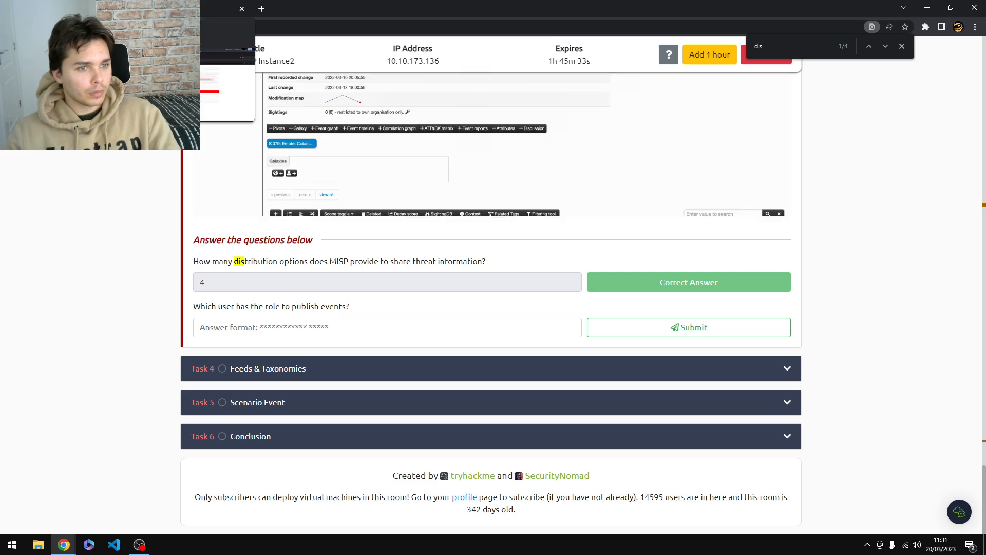
- Submit 'administrator role' as who publishes events, then clear it after rejection
{"action": "left_click", "coordinate": [266, 327]}
{"action": "type", "text": "admini"}
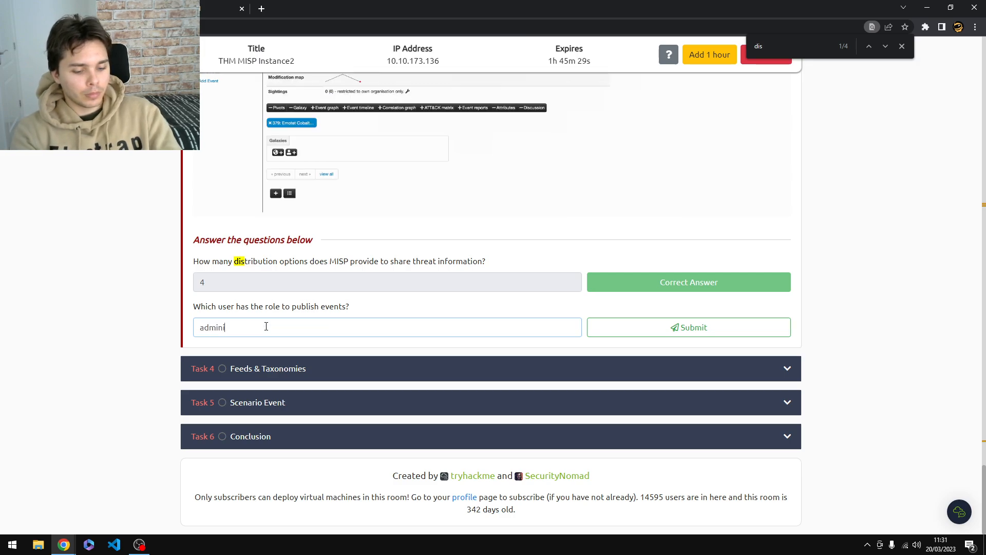
{"action": "type", "text": "strator role"}
{"action": "key", "text": "Return"}
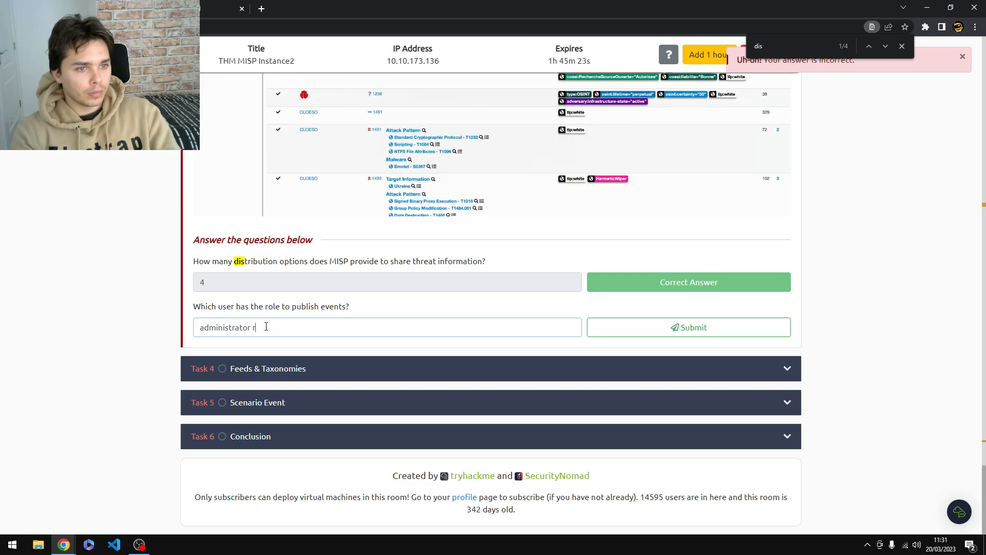
{"action": "key", "text": "ctrl+a"}
{"action": "key", "text": "BackSpace"}
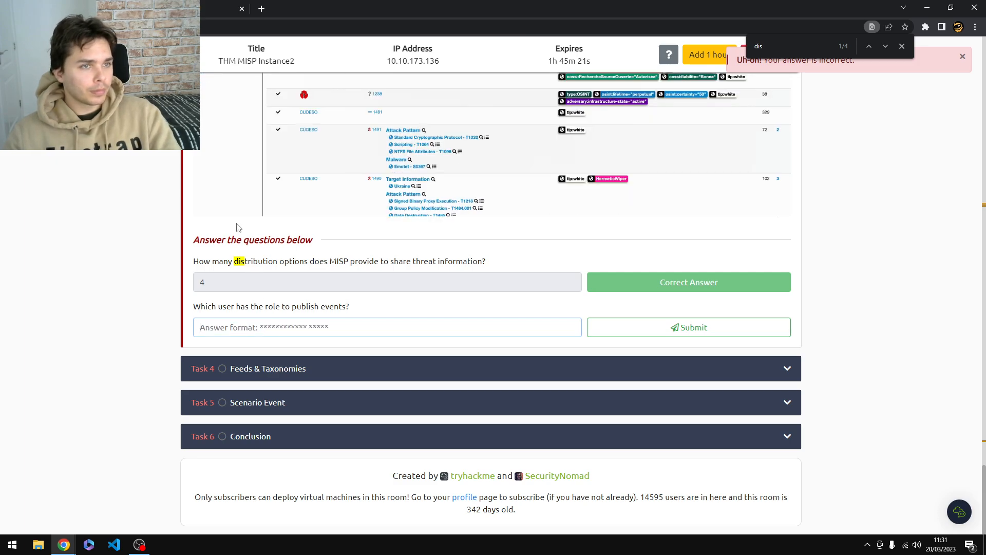
- After checking the MISP event, submit 'publisher role' as the publishing-role answer
{"action": "left_click", "coordinate": [185, 8]}
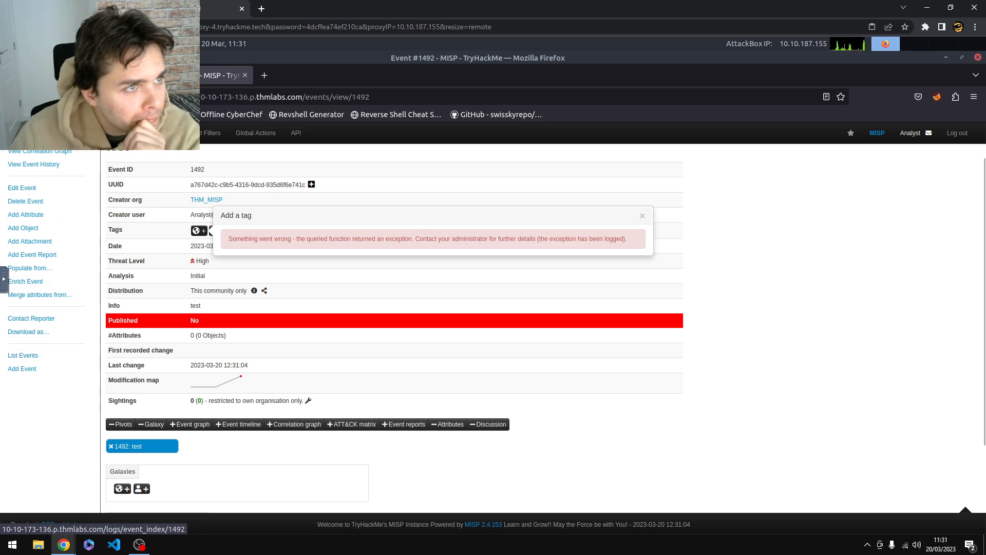
{"action": "left_click", "coordinate": [72, 9]}
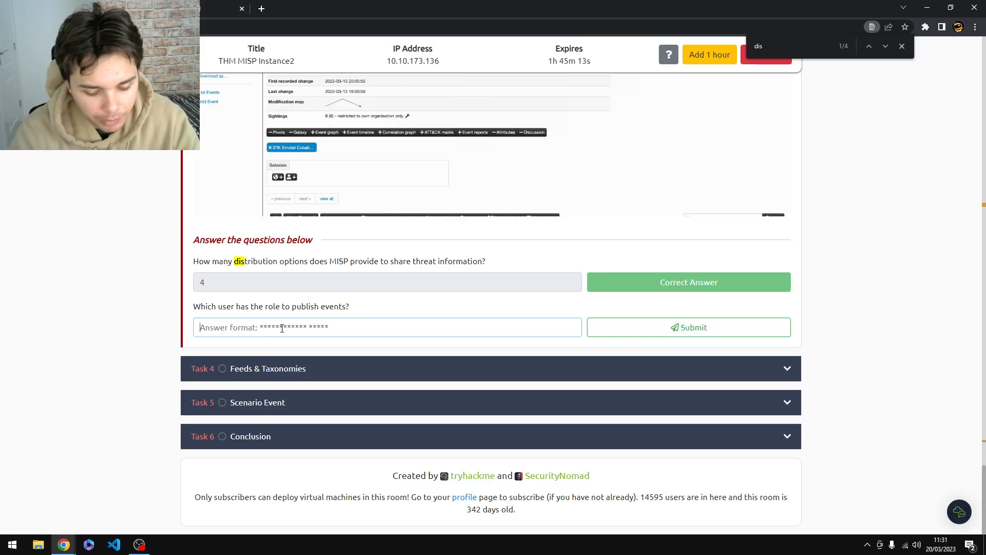
{"action": "type", "text": "publisher rol"}
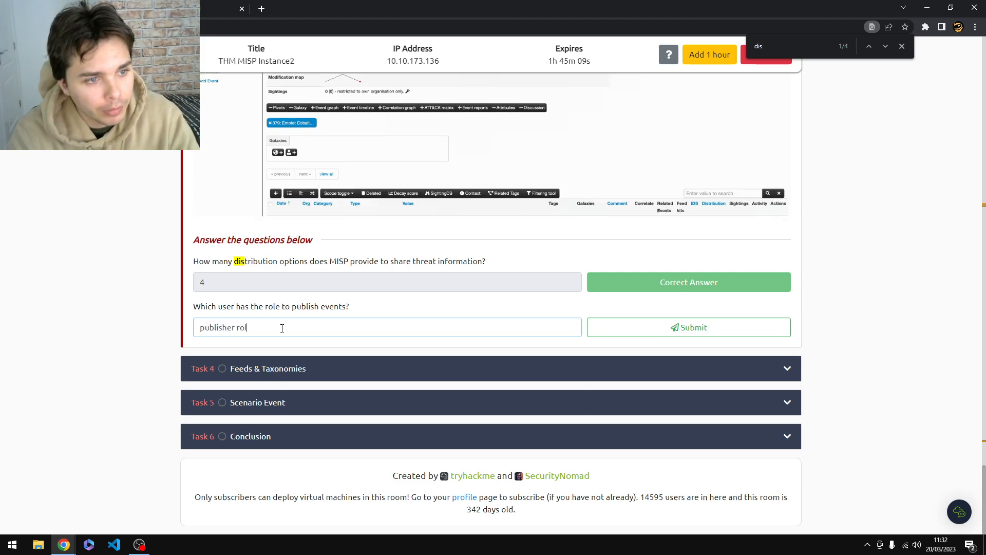
{"action": "type", "text": "e"}
{"action": "key", "text": "Return"}
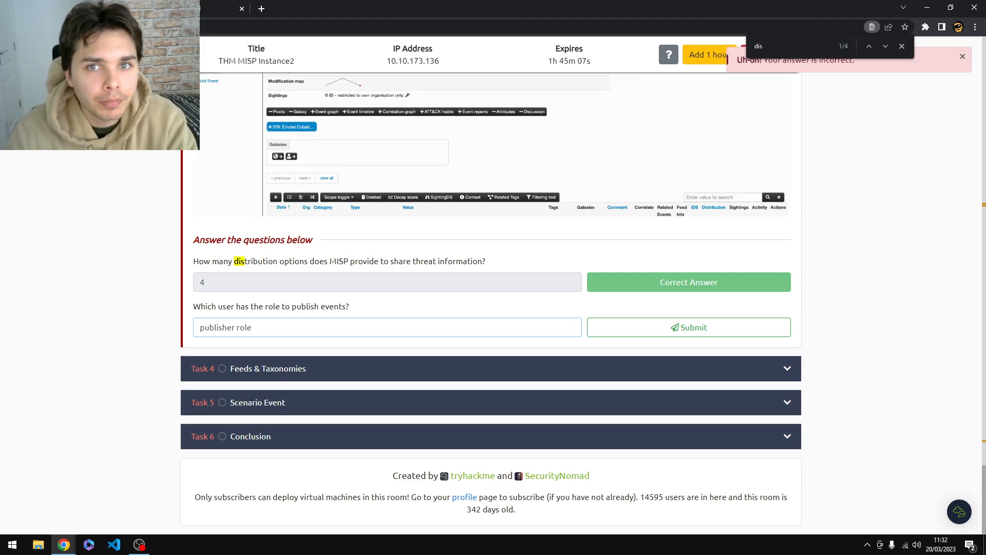
- Close the find bar and return to MISP event 1492's Publish Event section
{"action": "left_click", "coordinate": [903, 48]}
{"action": "scroll", "coordinate": [262, 157], "scroll_direction": "up", "scroll_amount": 15}
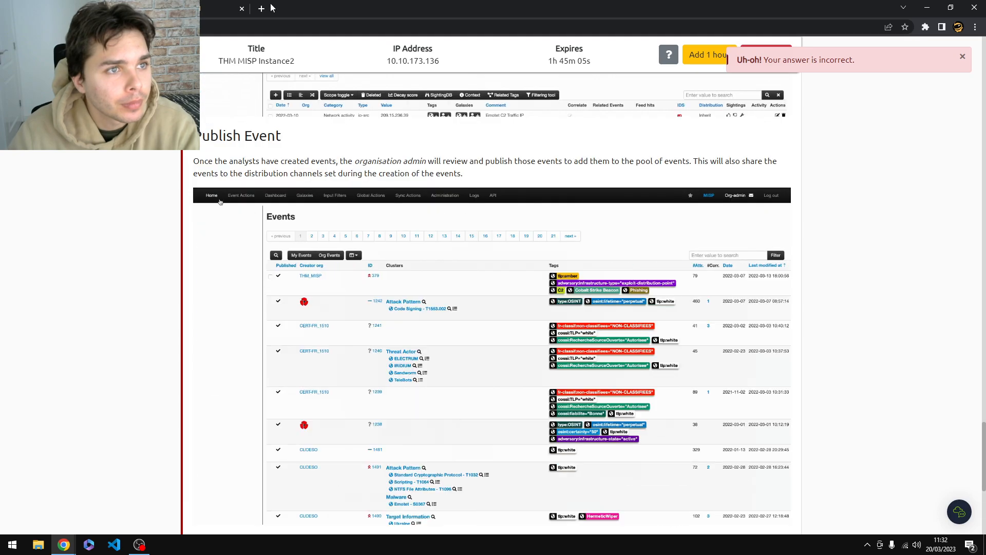
{"action": "left_click", "coordinate": [207, 6]}
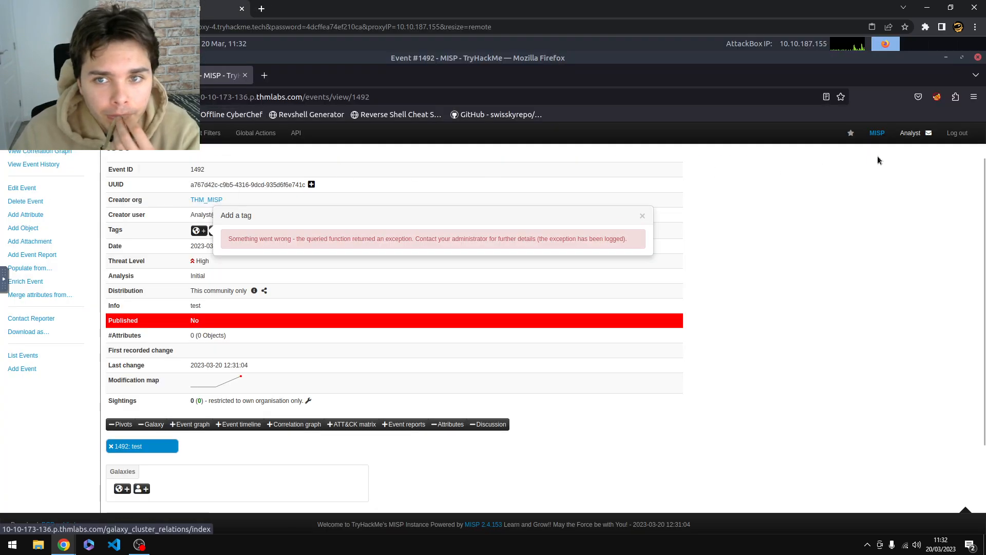
- Go from test event 1492 back to the MISP Events list via the navbar
{"action": "left_click", "coordinate": [879, 133]}
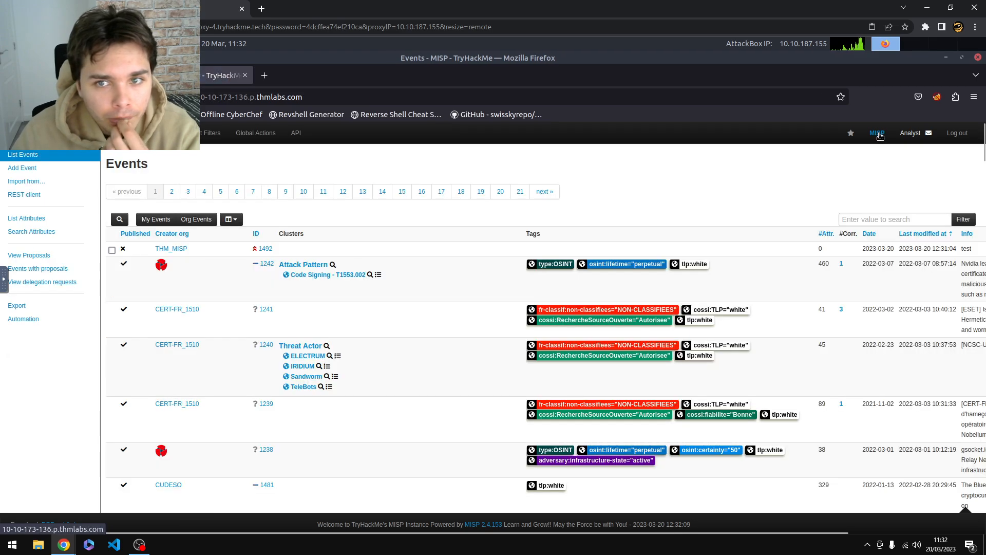
{"action": "left_click", "coordinate": [915, 135]}
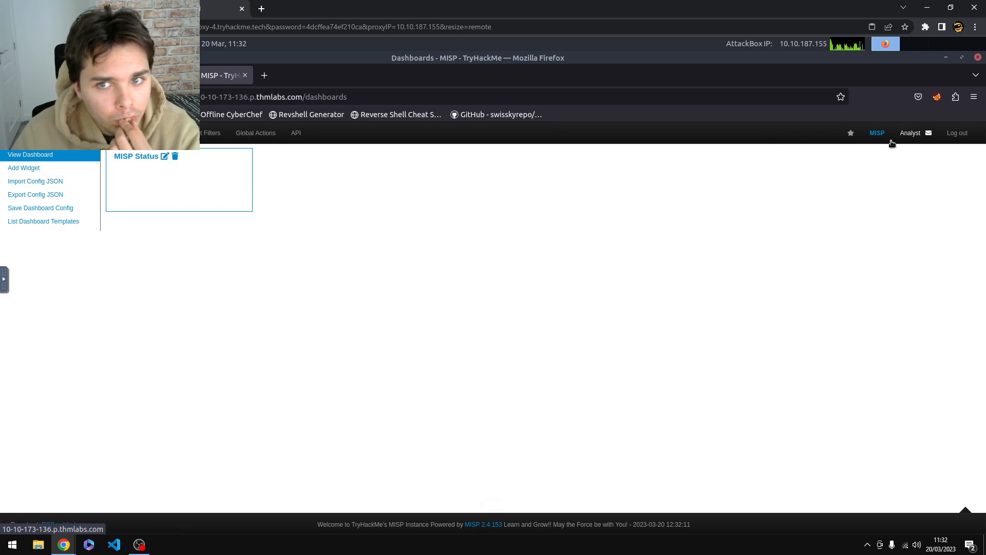
{"action": "left_click", "coordinate": [875, 134]}
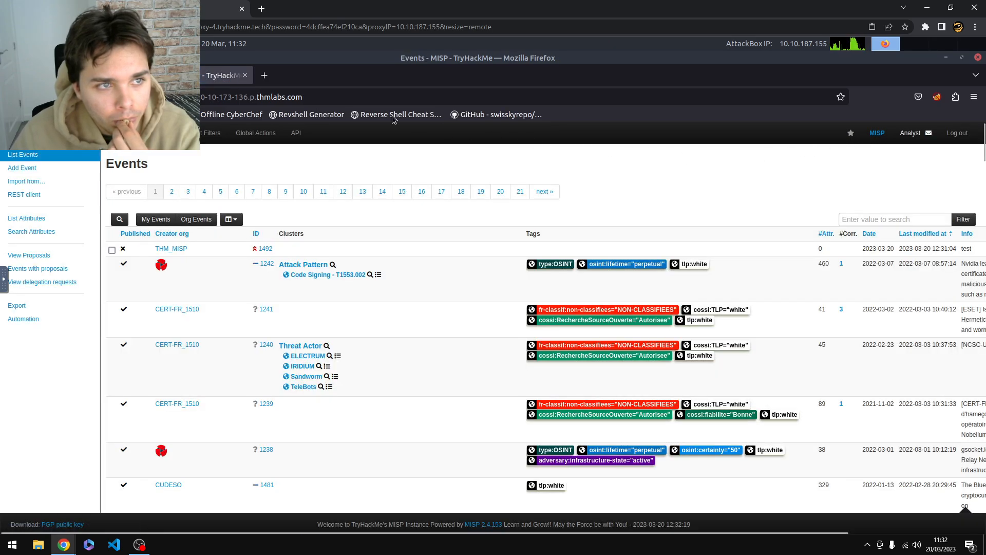
- Search for 'tryhackme misp walkthrough' in a new browser tab
{"action": "left_click", "coordinate": [263, 9]}
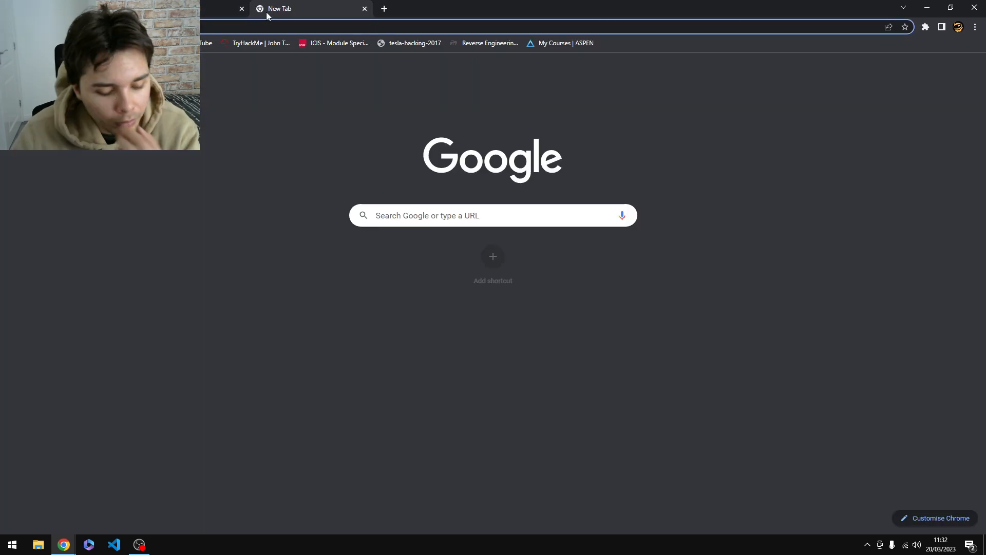
{"action": "type", "text": "tryhack"}
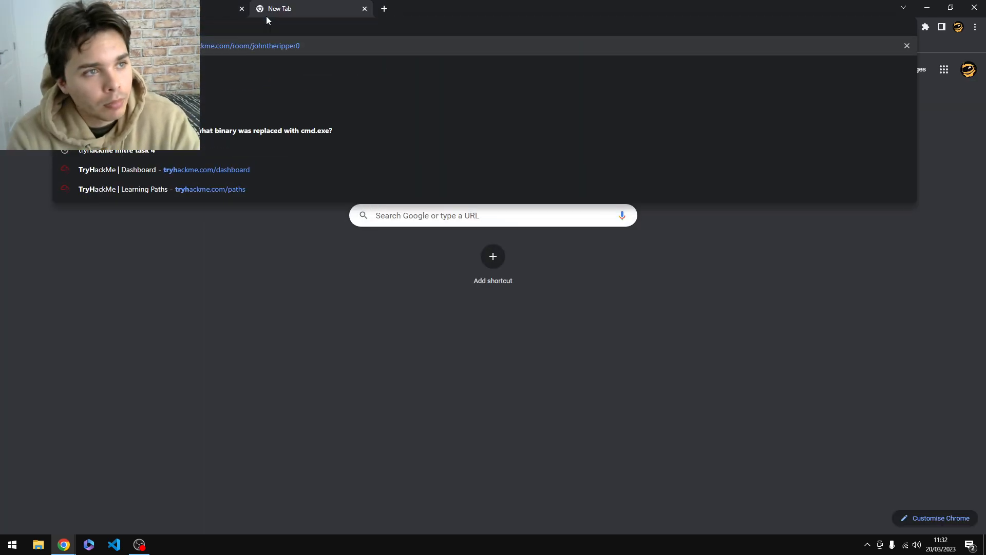
{"action": "type", "text": "me"}
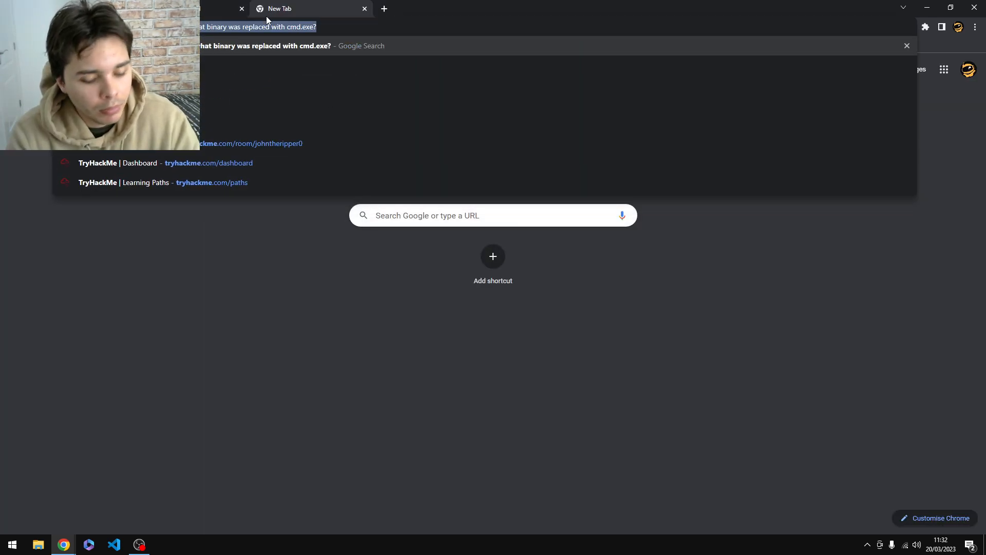
{"action": "type", "text": " misp"}
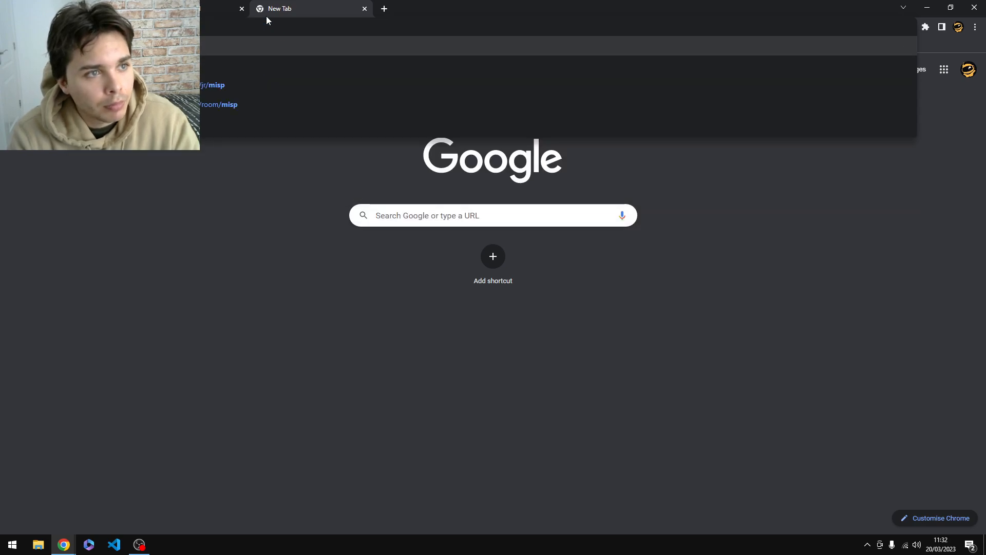
{"action": "type", "text": " walkthrough"}
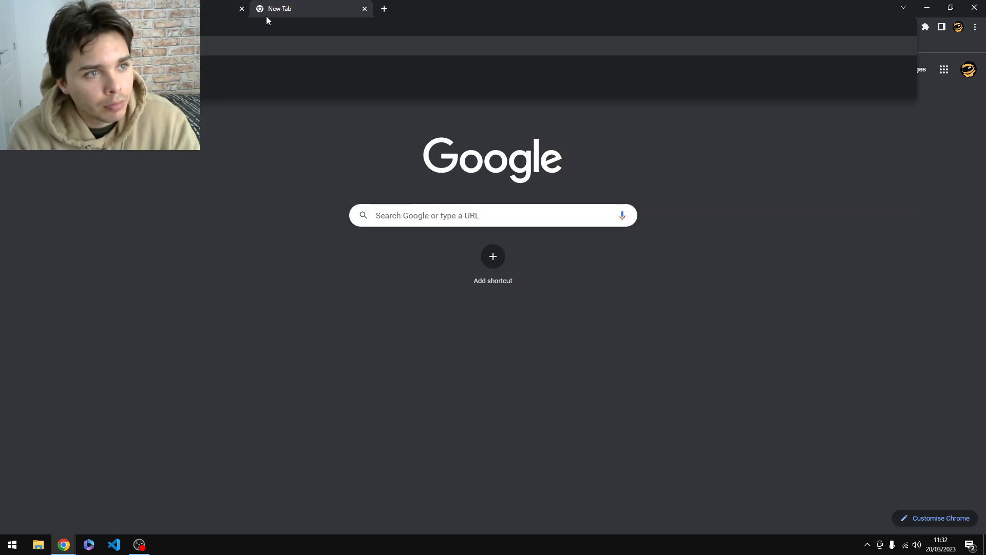
{"action": "key", "text": "Return"}
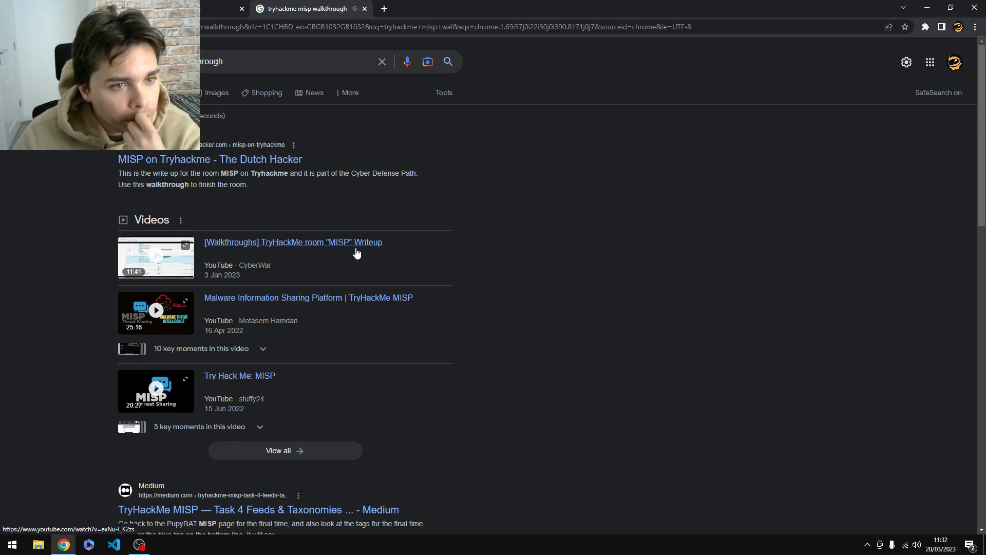
- Skip a YouTube MISP walkthrough to the event-publishing answer, pause it, and return to TryHackMe
{"action": "left_click", "coordinate": [273, 243]}
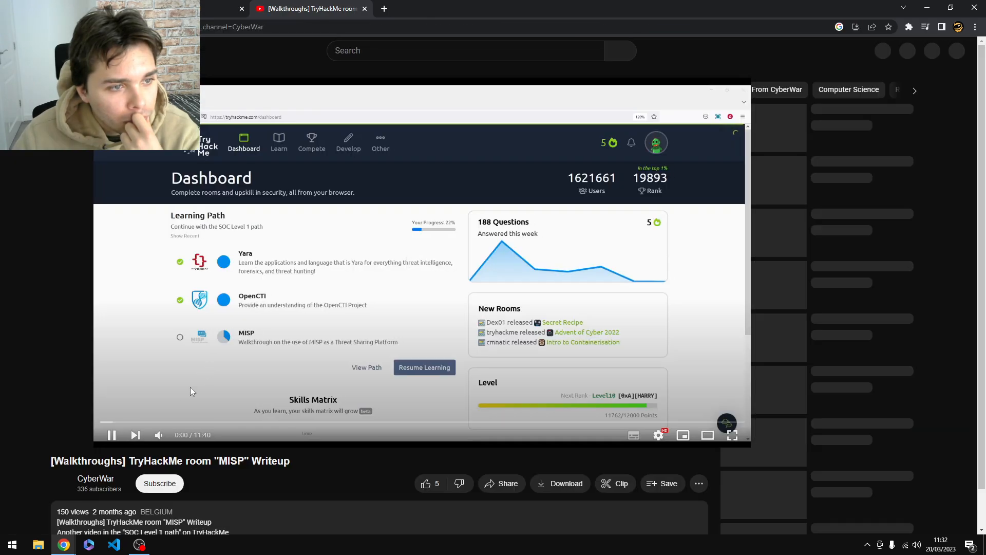
{"action": "mouse_move", "coordinate": [117, 437]}
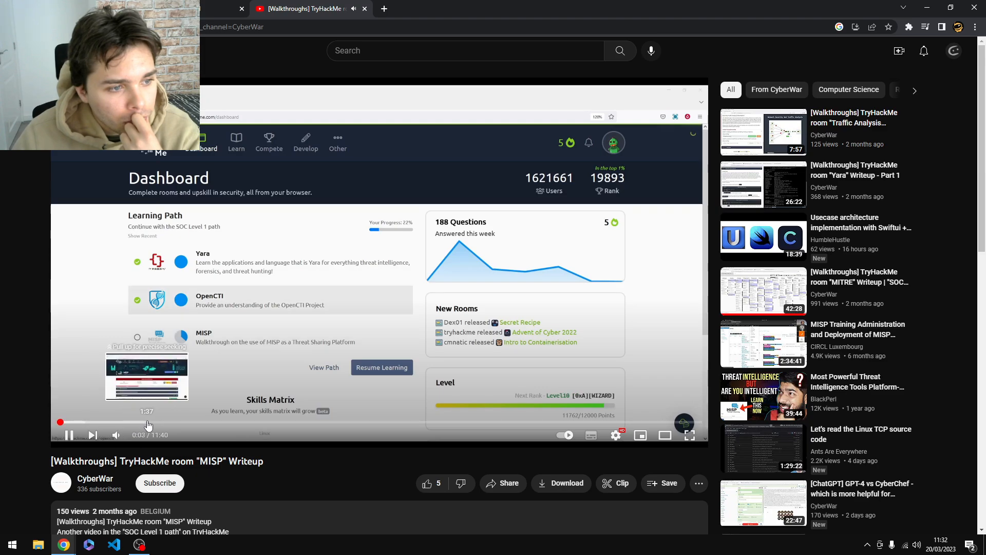
{"action": "left_click", "coordinate": [148, 423]}
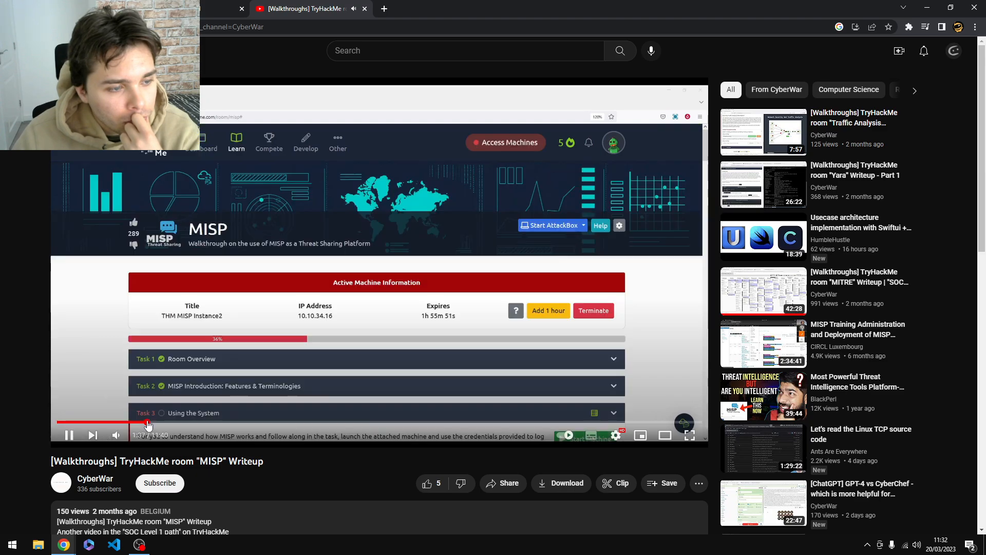
{"action": "left_click", "coordinate": [181, 423]}
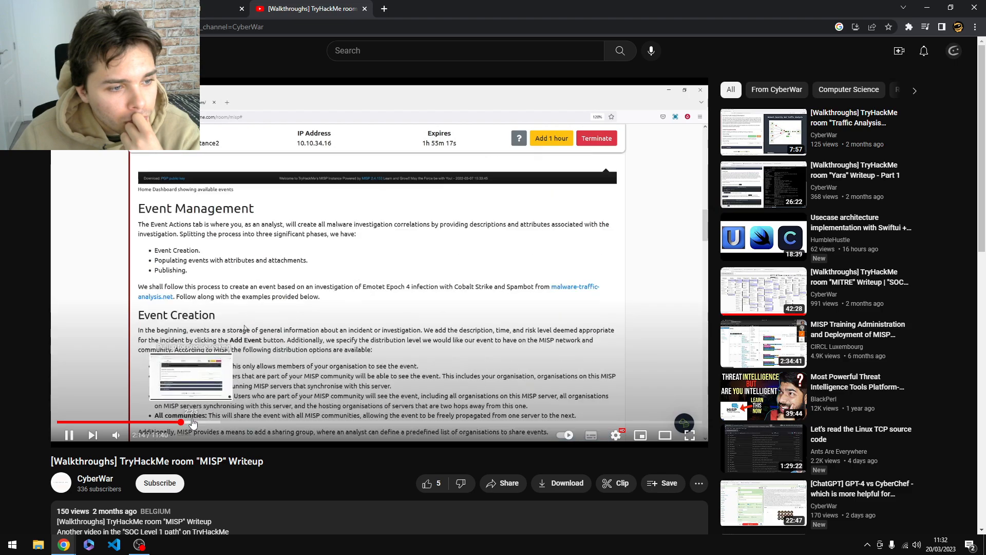
{"action": "left_click", "coordinate": [203, 422]}
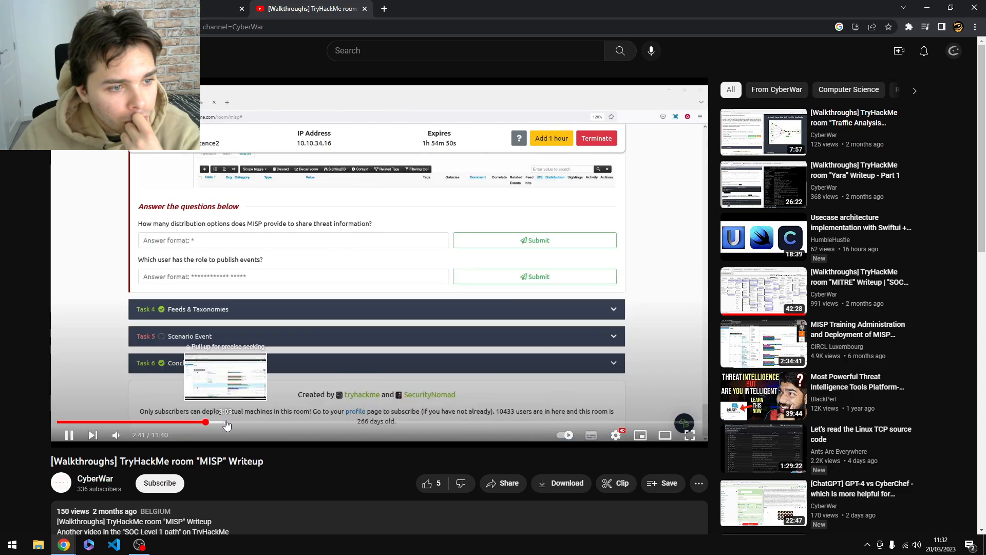
{"action": "left_click", "coordinate": [223, 423]}
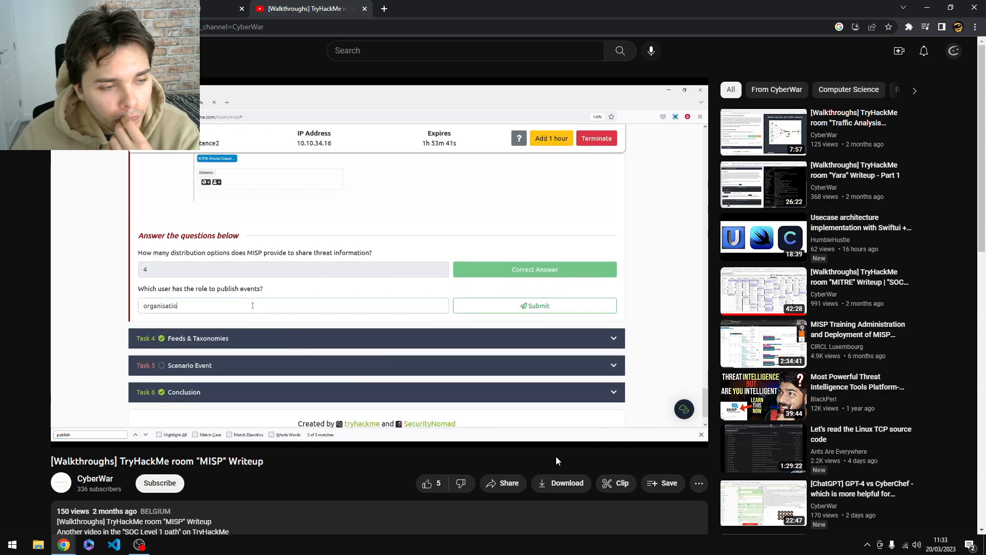
{"action": "left_click", "coordinate": [253, 307]}
{"action": "key", "text": "ctrl+Tab"}
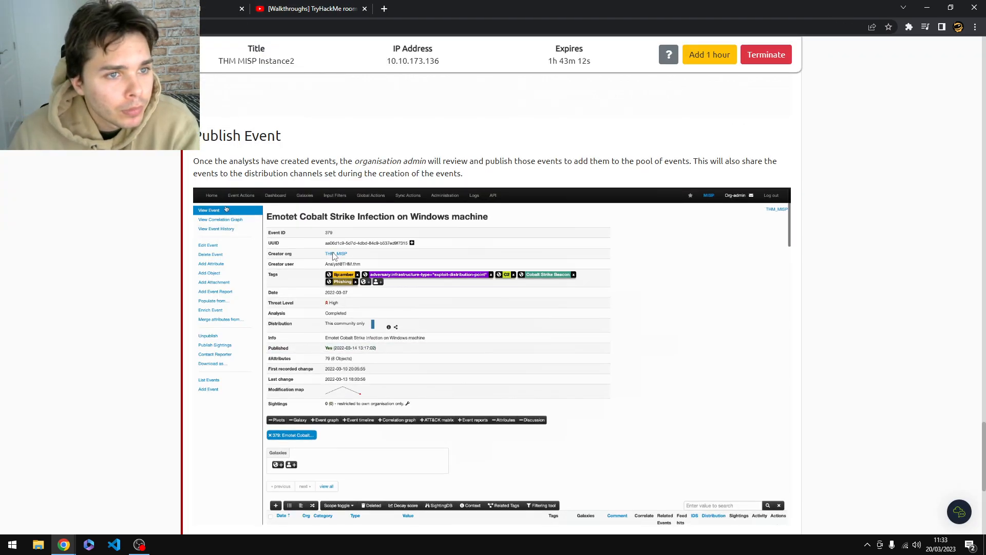
- Replace 'publisher role' with 'organisation admin', submit it, and expand Task 4 Feeds & Taxonomies
{"action": "left_click_drag", "start_coordinate": [355, 162], "coordinate": [427, 162]}
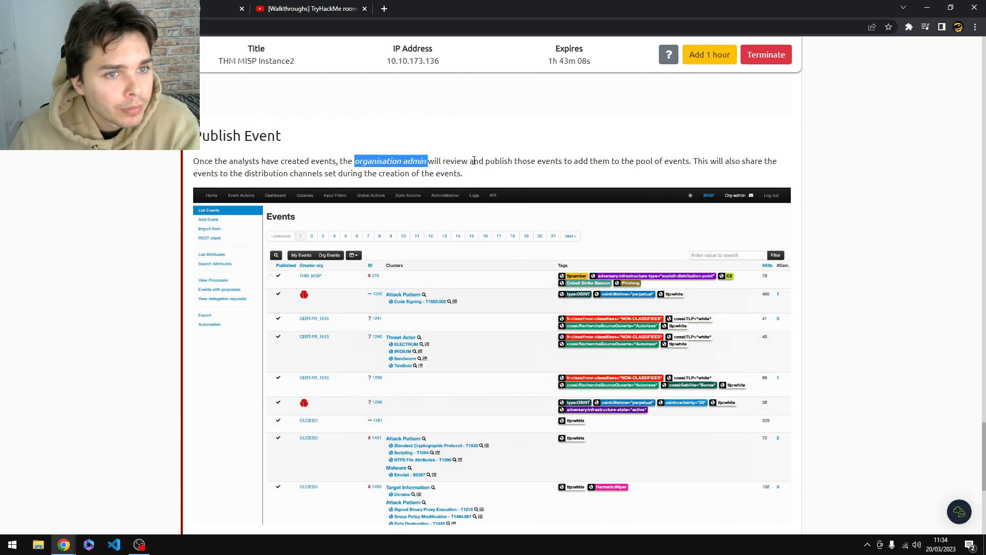
{"action": "scroll", "coordinate": [529, 177], "scroll_direction": "down", "scroll_amount": 8}
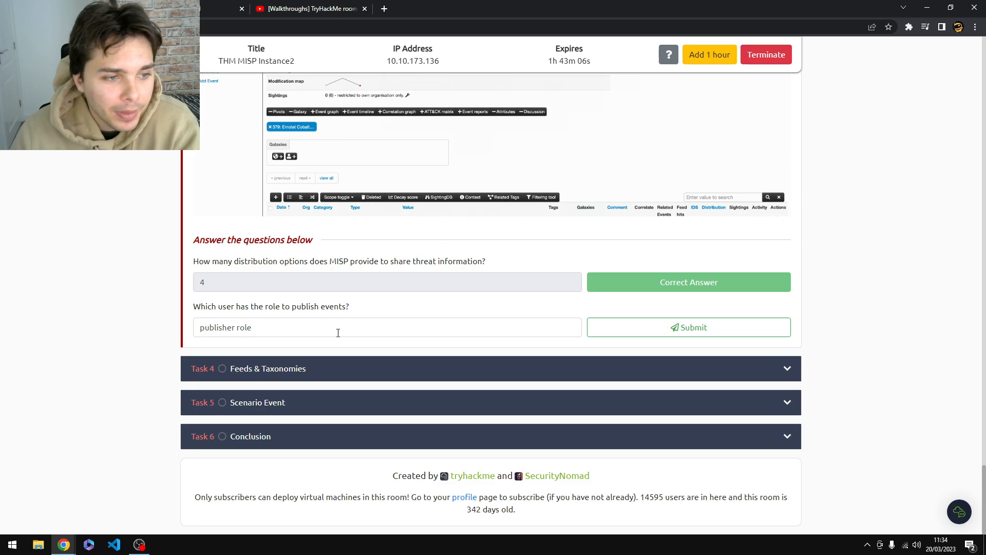
{"action": "left_click_drag", "start_coordinate": [303, 335], "coordinate": [165, 330]}
{"action": "type", "text": "organisatio"}
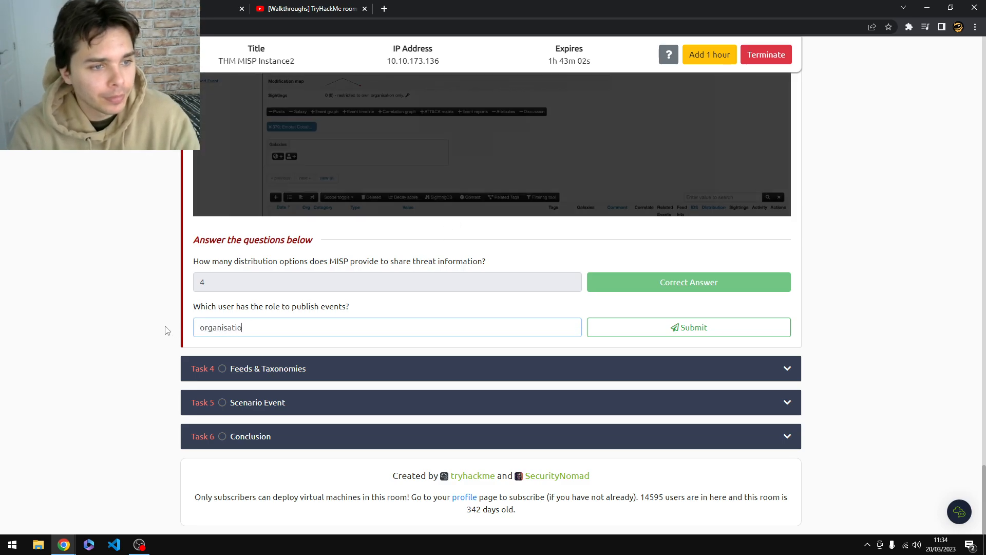
{"action": "type", "text": "n admin"}
{"action": "key", "text": "Return"}
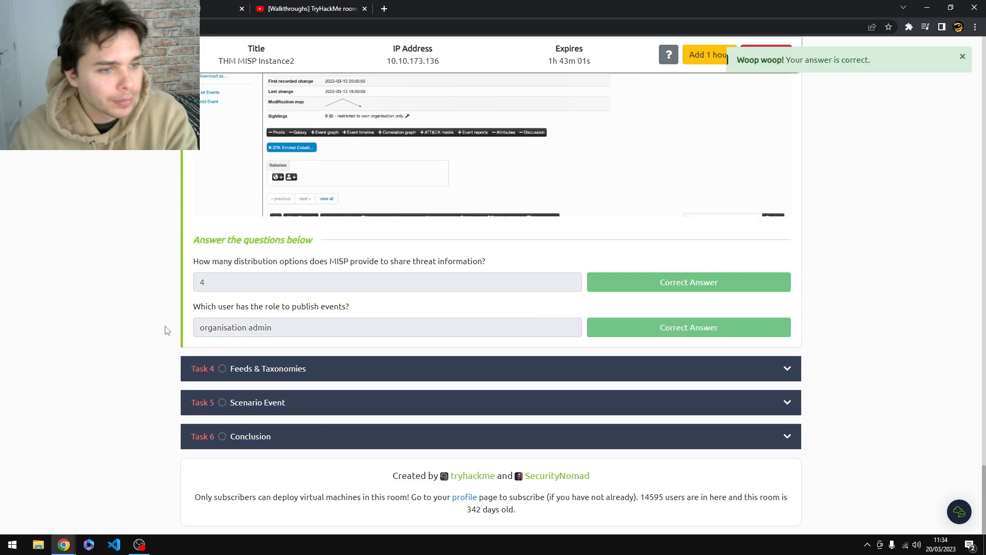
{"action": "left_click", "coordinate": [251, 370]}
{"action": "scroll", "coordinate": [253, 375], "scroll_direction": "down", "scroll_amount": 5}
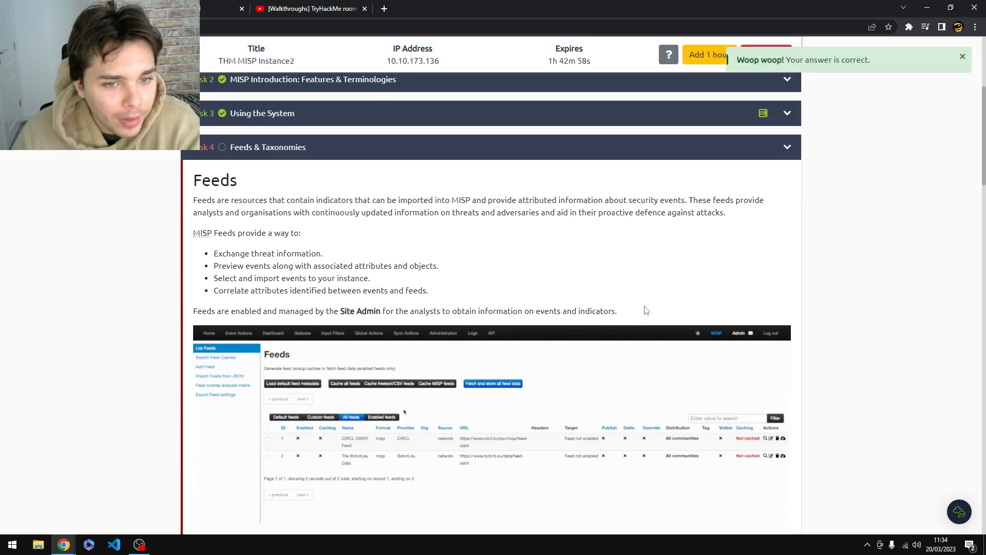
- Have the browser read the selected Feeds introduction aloud
{"action": "left_click_drag", "start_coordinate": [648, 310], "coordinate": [174, 180]}
{"action": "right_click", "coordinate": [198, 181]}
{"action": "left_click", "coordinate": [226, 257]}
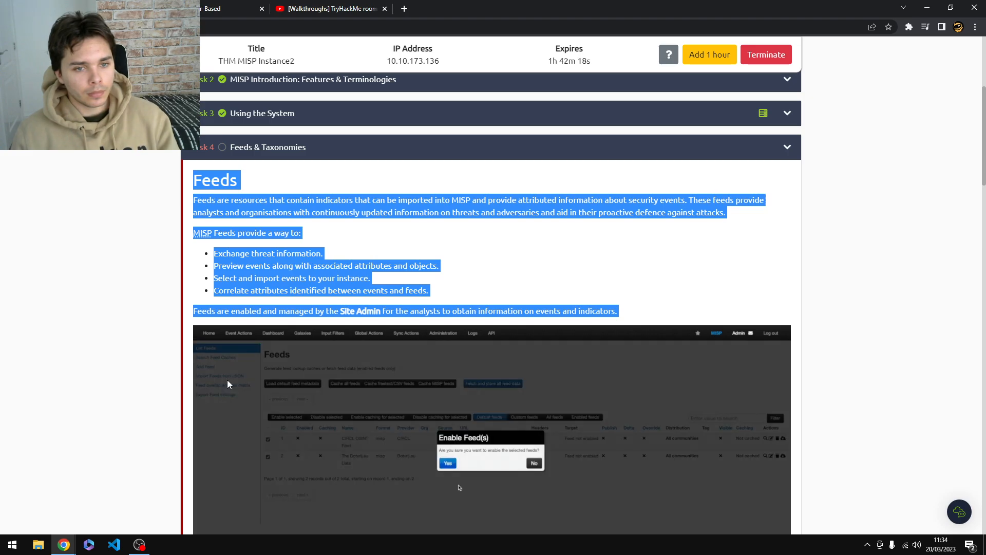
- Have the Taxonomies heading and introduction read aloud
{"action": "scroll", "coordinate": [228, 406], "scroll_direction": "down", "scroll_amount": 4}
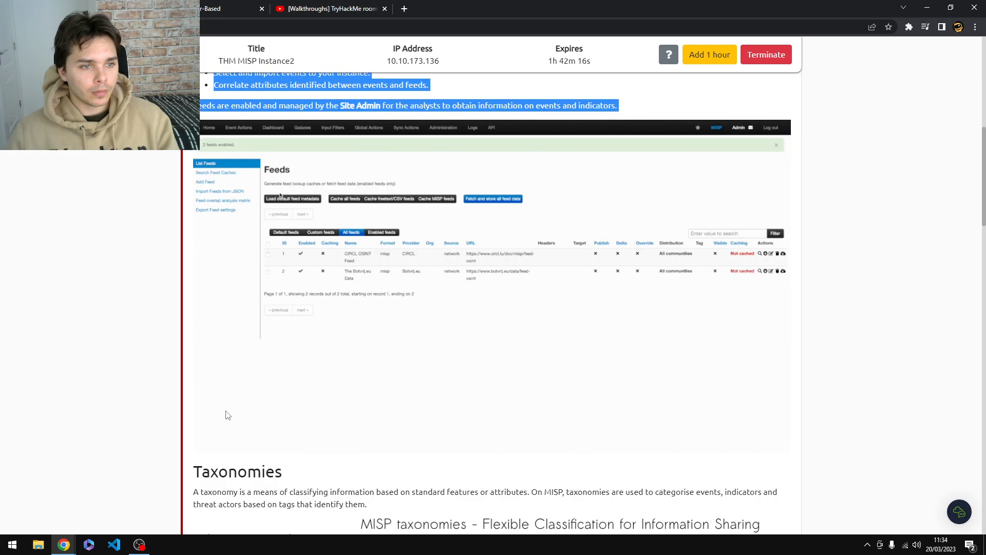
{"action": "scroll", "coordinate": [228, 415], "scroll_direction": "down", "scroll_amount": 2}
{"action": "left_click_drag", "start_coordinate": [196, 368], "coordinate": [350, 406]}
{"action": "right_click", "coordinate": [350, 405]}
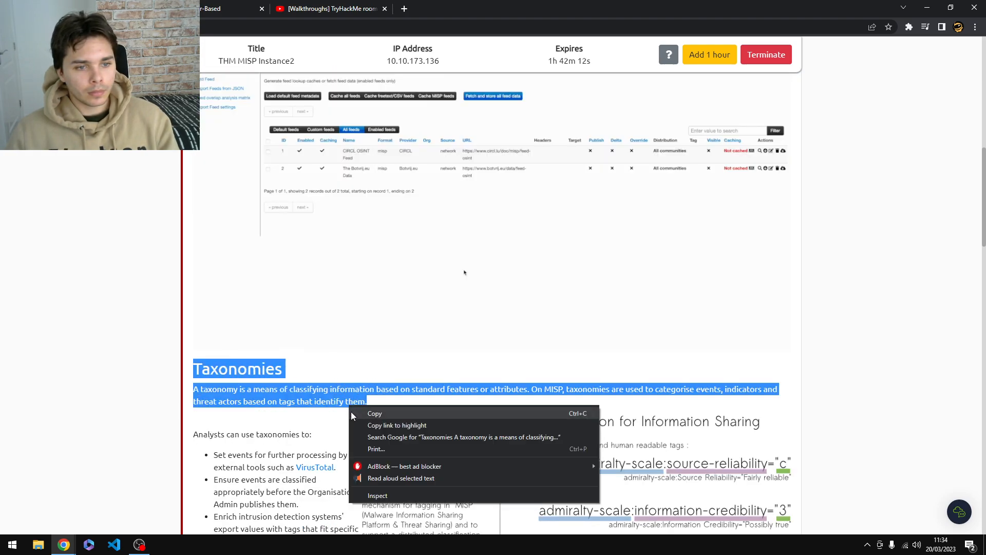
{"action": "left_click", "coordinate": [379, 478]}
{"action": "scroll", "coordinate": [335, 454], "scroll_direction": "down", "scroll_amount": 1}
{"action": "scroll", "coordinate": [336, 457], "scroll_direction": "down", "scroll_amount": 2}
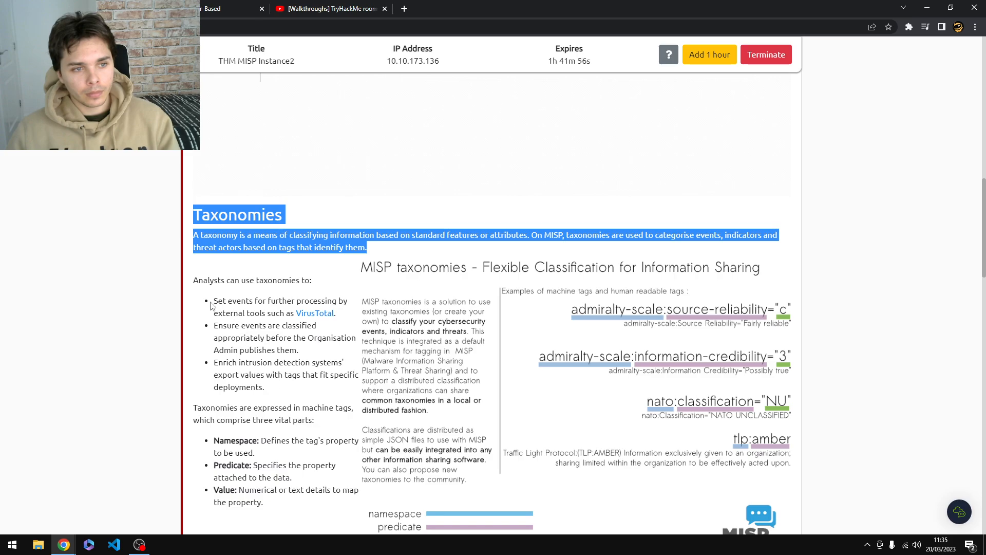
- Have the taxonomy uses and machine-tag parts list read aloud
{"action": "left_click_drag", "start_coordinate": [194, 281], "coordinate": [303, 508]}
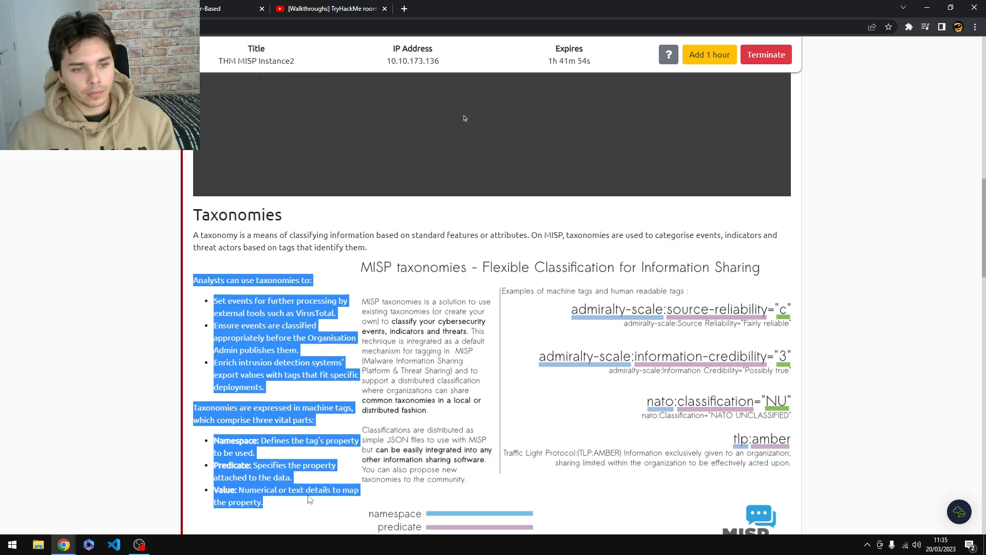
{"action": "right_click", "coordinate": [310, 492]}
{"action": "left_click", "coordinate": [355, 466]}
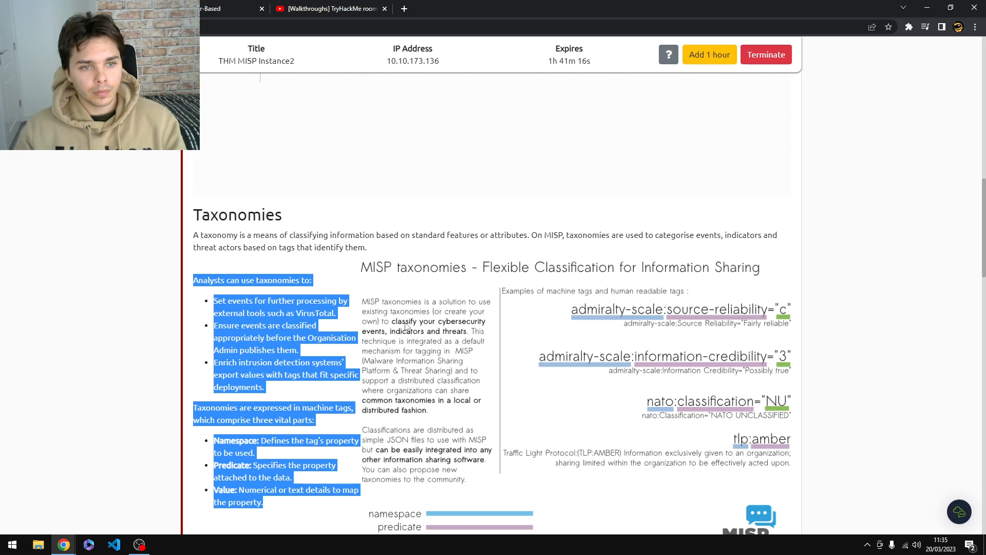
- Enlarge the MISP taxonomies diagram, close it, and scroll down to the Tagging section
{"action": "left_click", "coordinate": [409, 297]}
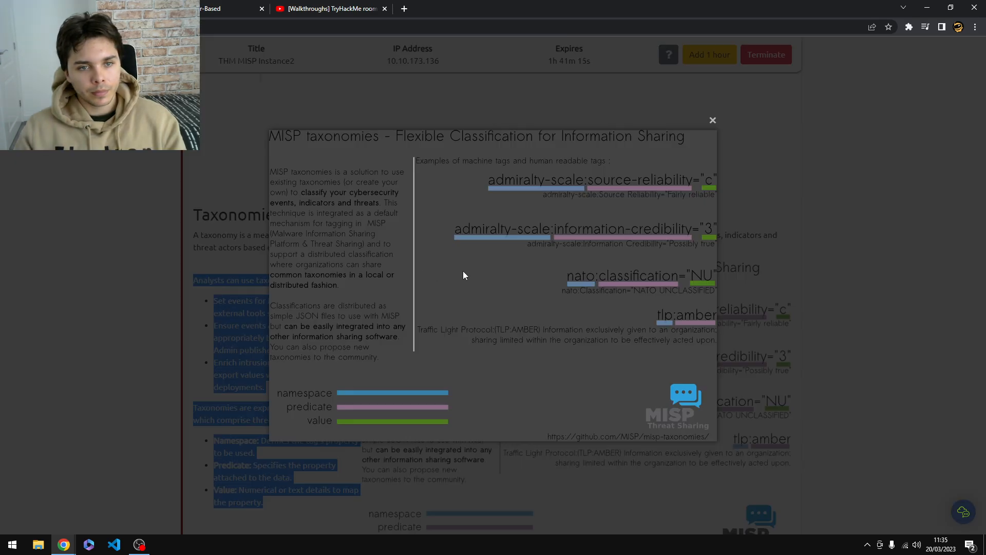
{"action": "left_click", "coordinate": [713, 121]}
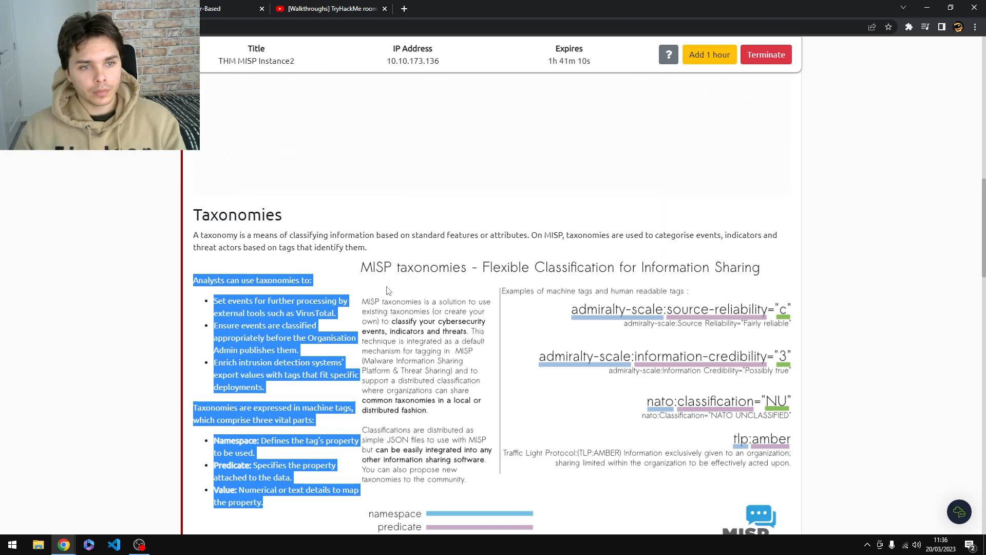
{"action": "scroll", "coordinate": [377, 259], "scroll_direction": "down", "scroll_amount": 1}
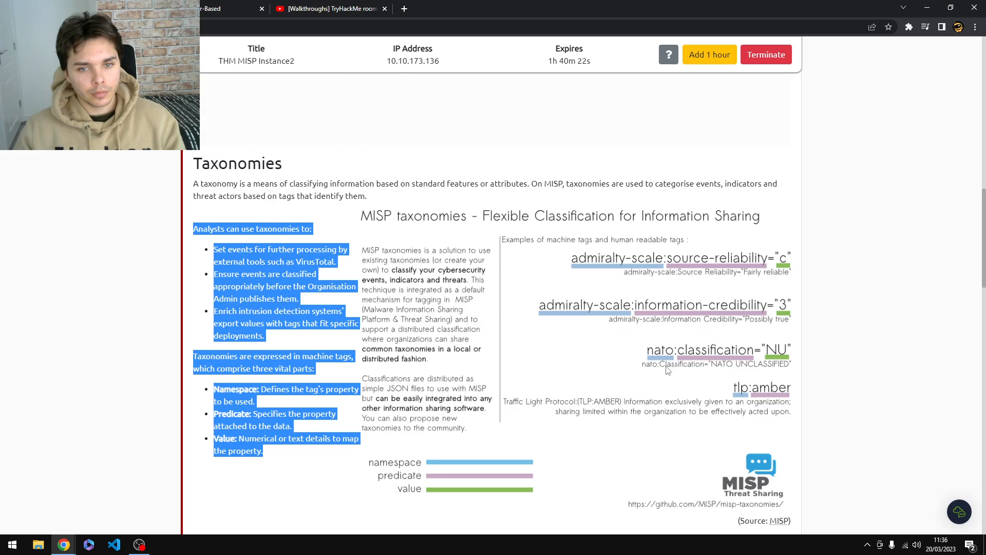
{"action": "scroll", "coordinate": [540, 348], "scroll_direction": "down", "scroll_amount": 1}
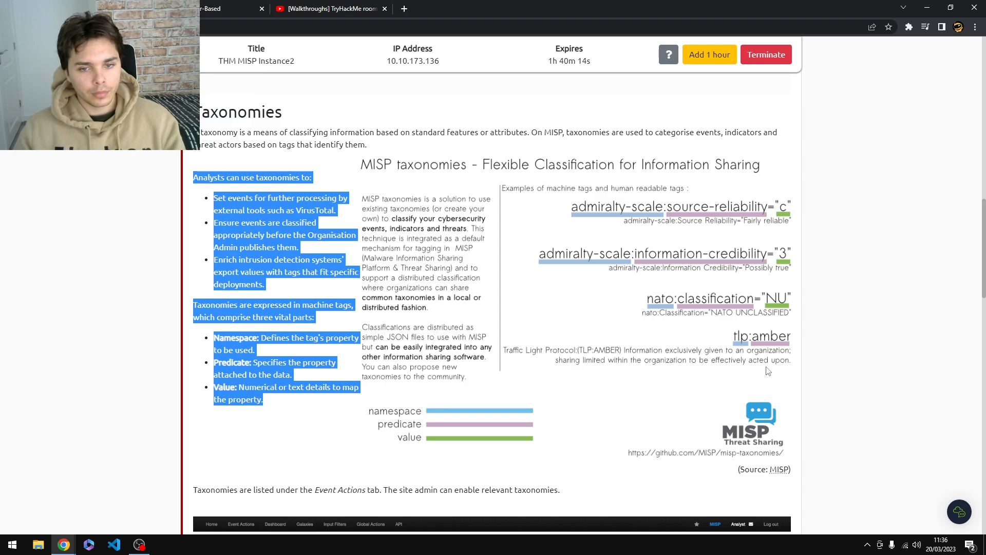
{"action": "scroll", "coordinate": [769, 371], "scroll_direction": "down", "scroll_amount": 3}
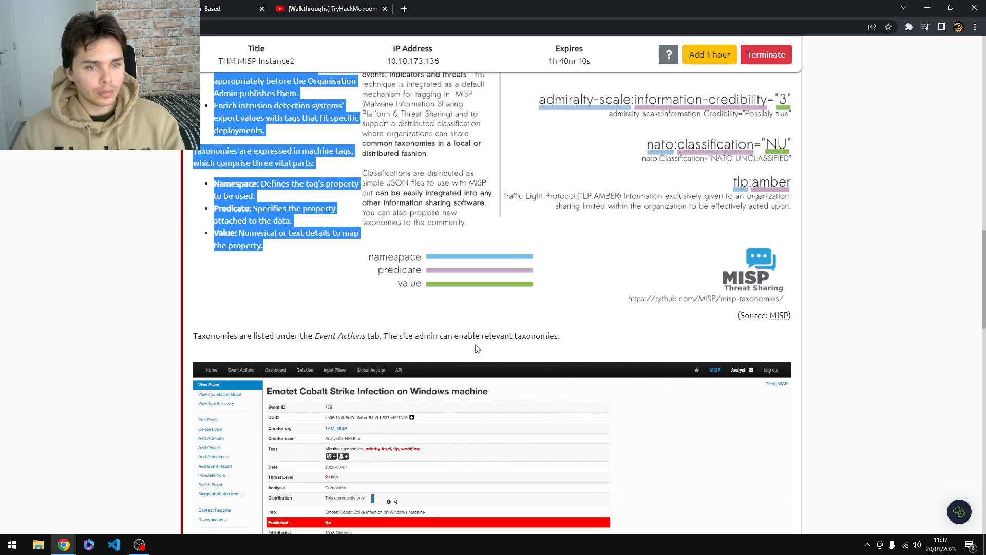
{"action": "scroll", "coordinate": [533, 350], "scroll_direction": "down", "scroll_amount": 5}
- Have the Tagging heading and paragraphs read aloud
{"action": "scroll", "coordinate": [513, 355], "scroll_direction": "down", "scroll_amount": 5}
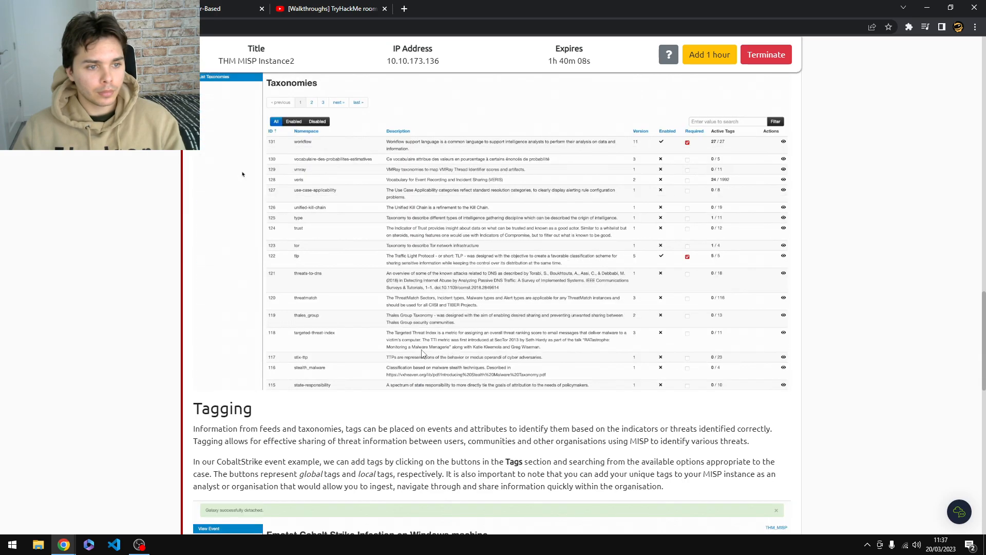
{"action": "left_click_drag", "start_coordinate": [658, 347], "coordinate": [213, 264]}
{"action": "right_click", "coordinate": [213, 264]}
{"action": "left_click", "coordinate": [216, 329]}
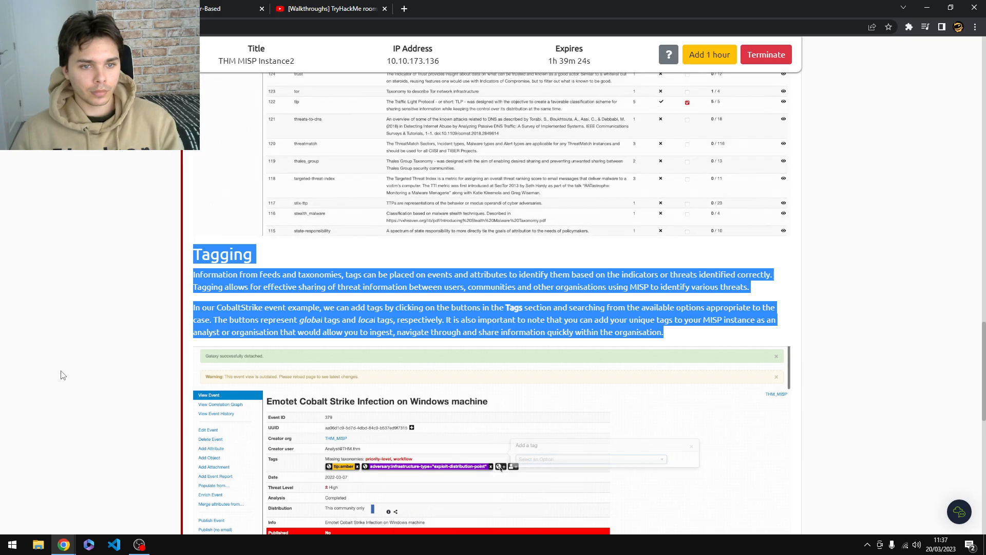
- Have the Tagging Best Practices text read aloud
{"action": "scroll", "coordinate": [62, 377], "scroll_direction": "down", "scroll_amount": 3}
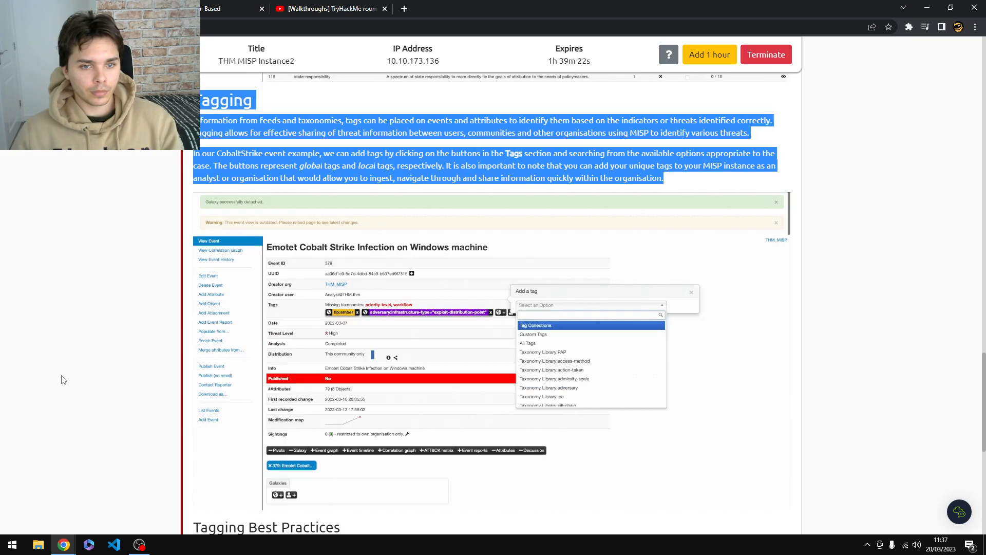
{"action": "scroll", "coordinate": [62, 379], "scroll_direction": "down", "scroll_amount": 6}
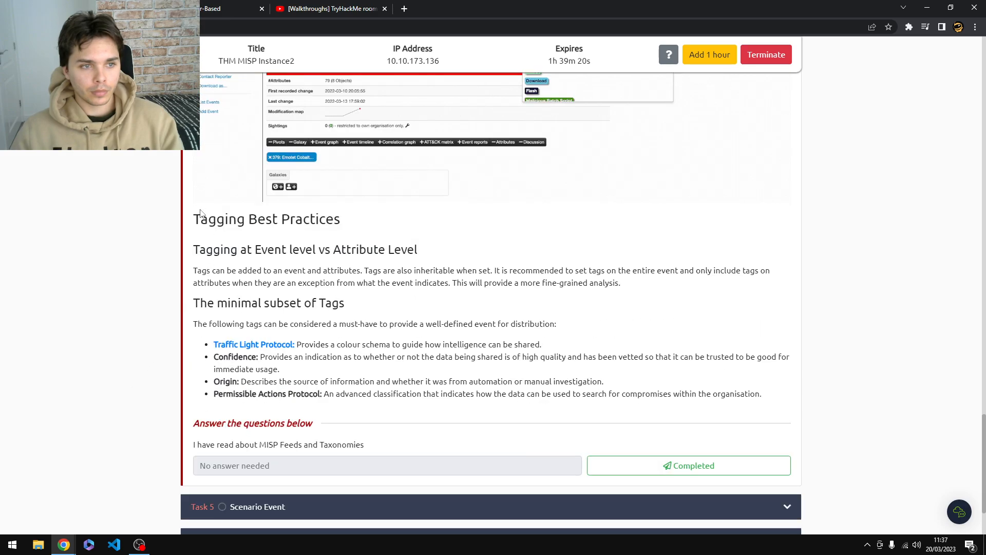
{"action": "left_click_drag", "start_coordinate": [200, 213], "coordinate": [774, 403]}
{"action": "right_click", "coordinate": [758, 393]}
{"action": "left_click", "coordinate": [759, 467]}
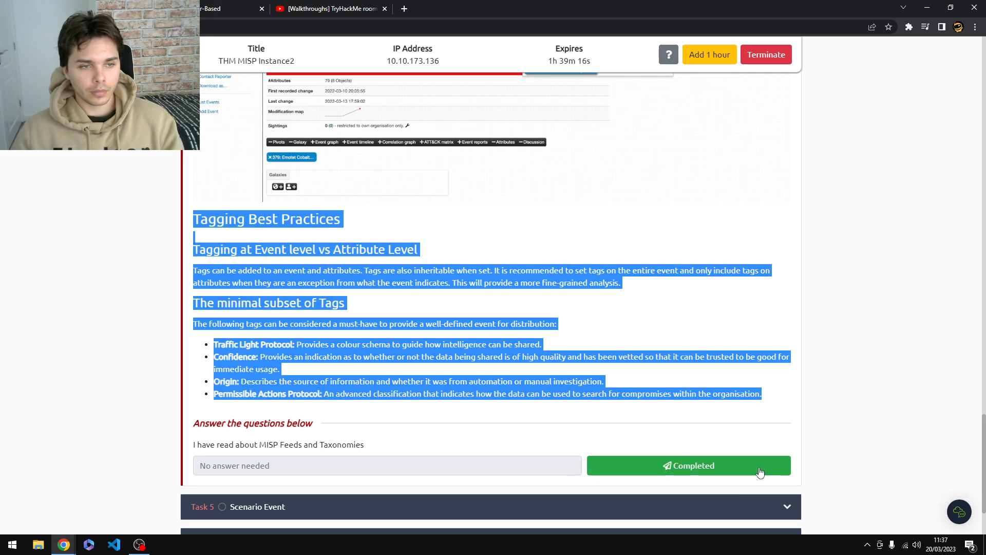
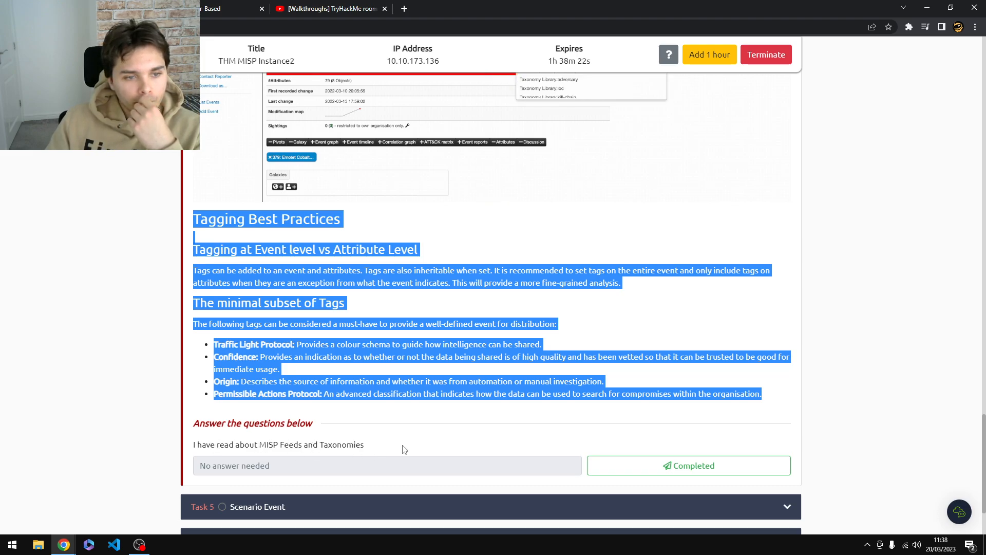
- Mark Task 4 Feeds & Taxonomies as completed and expand Task 5 Scenario Event
{"action": "left_click", "coordinate": [687, 474]}
{"action": "scroll", "coordinate": [624, 467], "scroll_direction": "down", "scroll_amount": 2}
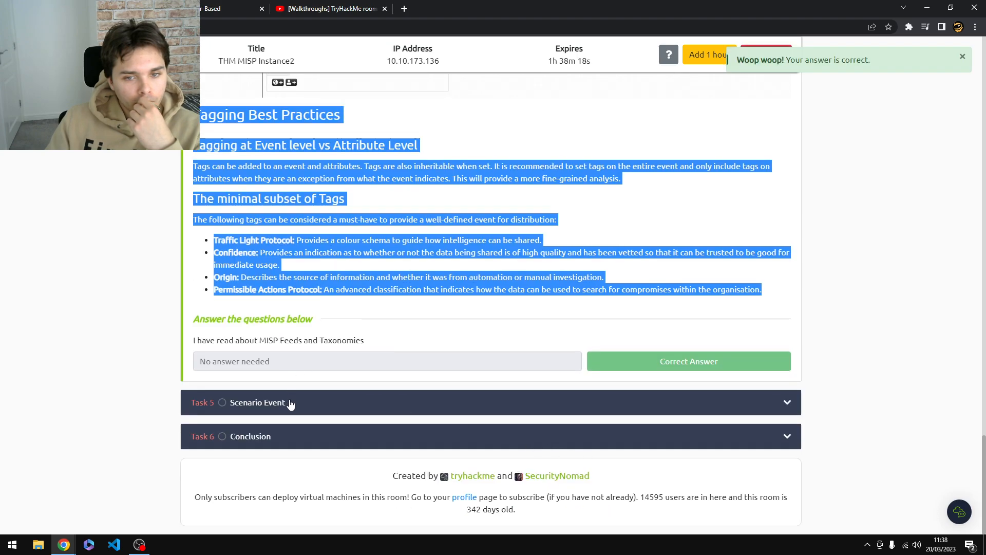
{"action": "left_click", "coordinate": [290, 404]}
- Have the Task 5 PupyRAT scenario paragraph read aloud
{"action": "left_click_drag", "start_coordinate": [398, 315], "coordinate": [191, 275]}
{"action": "right_click", "coordinate": [240, 285]}
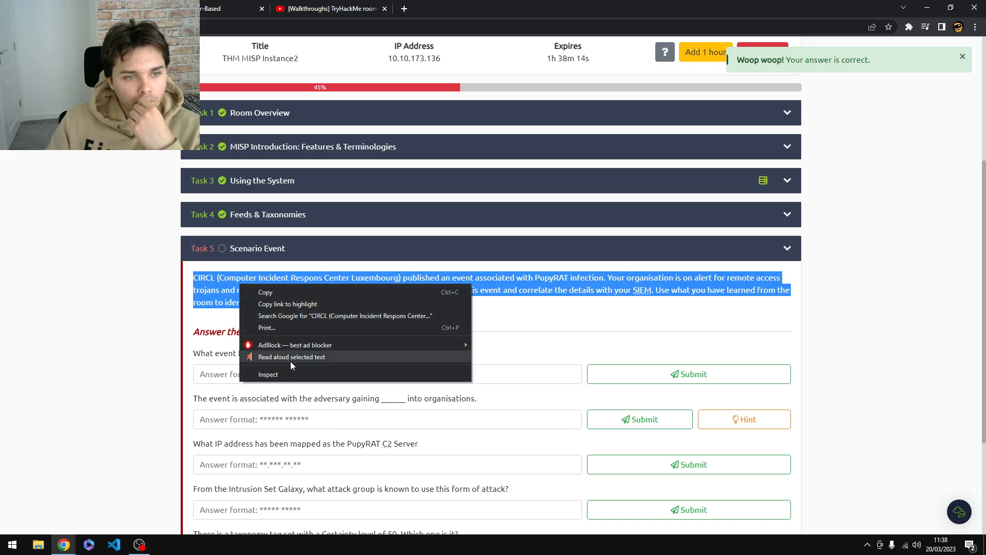
{"action": "left_click", "coordinate": [290, 360]}
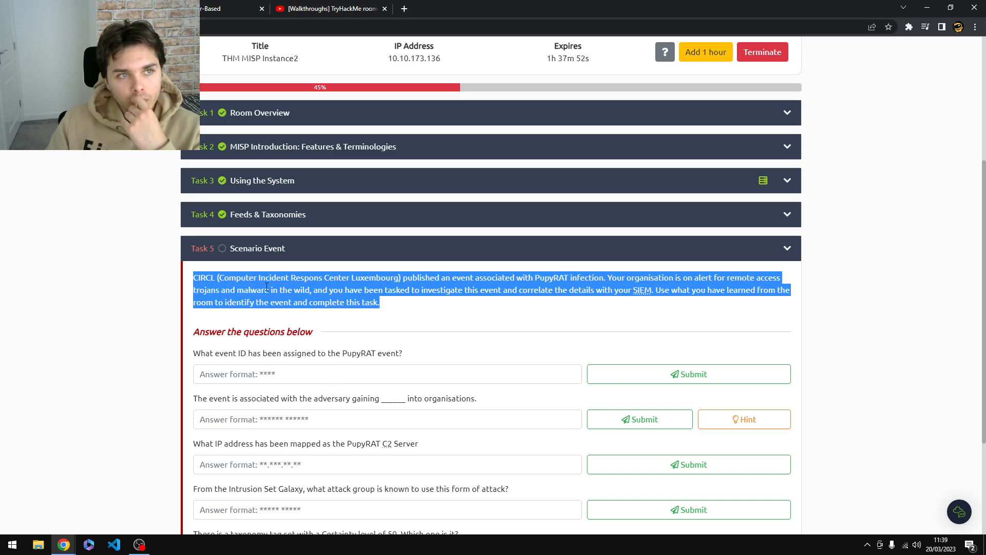
- Search the MISP events for 'puppy' and look through the results
{"action": "left_click", "coordinate": [217, 6]}
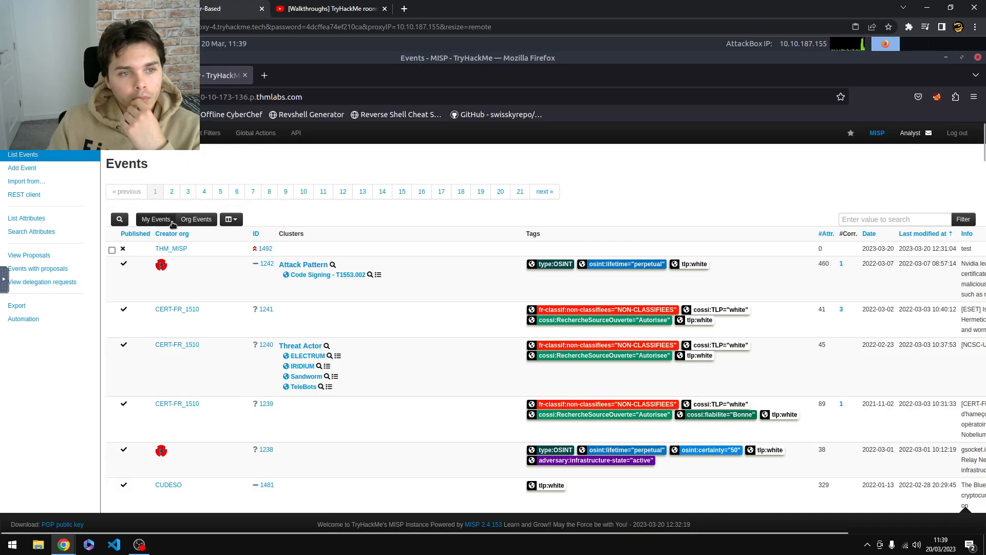
{"action": "left_click", "coordinate": [862, 218]}
{"action": "type", "text": "puppy"}
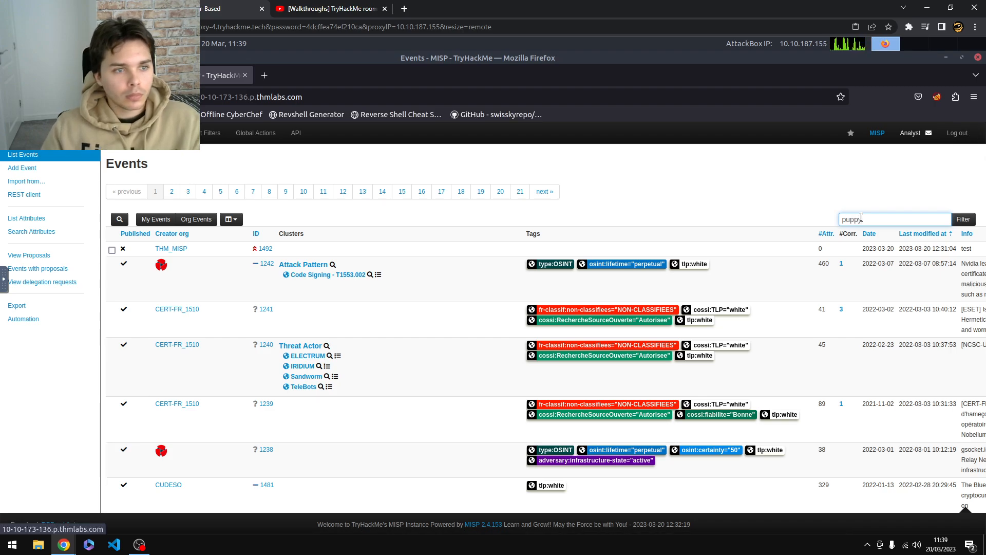
{"action": "key", "text": "Return"}
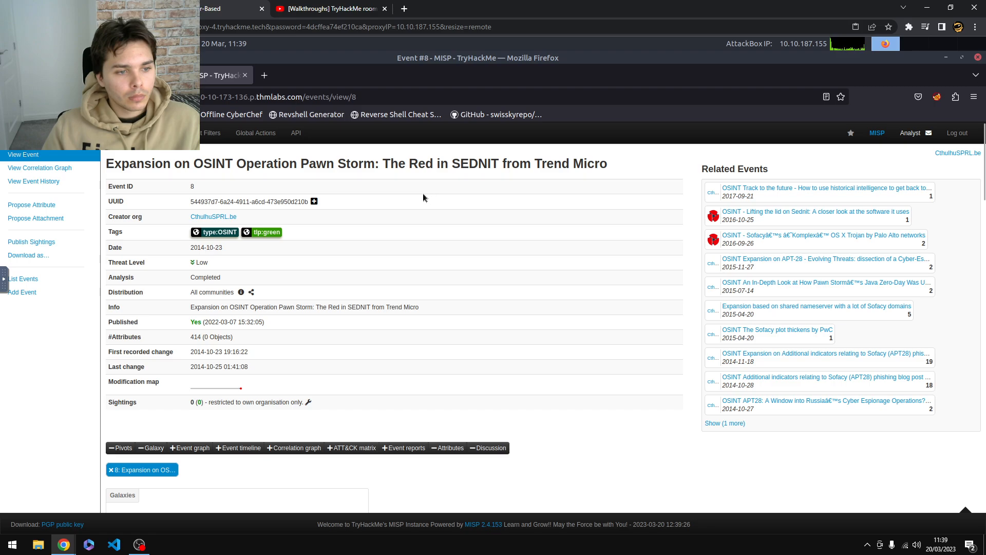
{"action": "scroll", "coordinate": [421, 196], "scroll_direction": "down", "scroll_amount": 2}
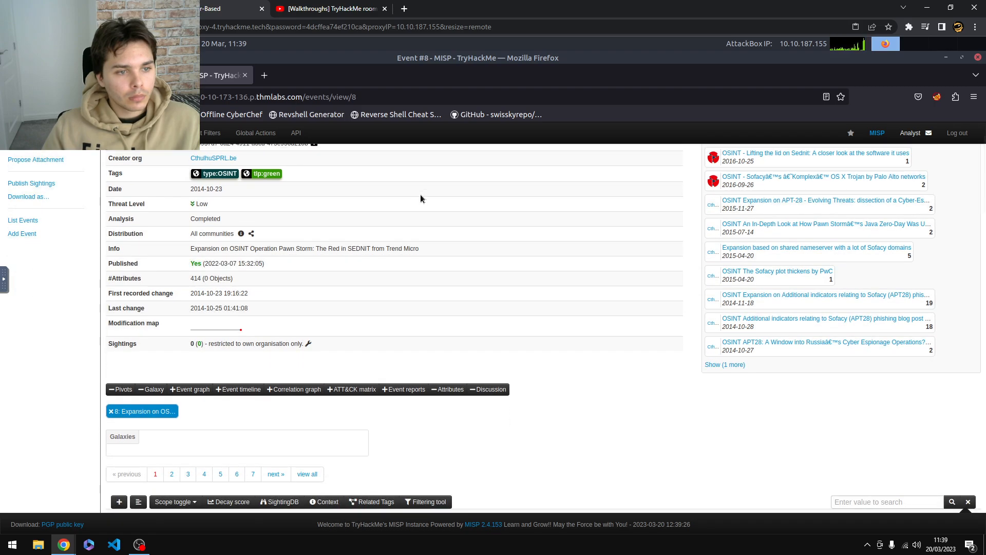
{"action": "scroll", "coordinate": [405, 200], "scroll_direction": "up", "scroll_amount": 2}
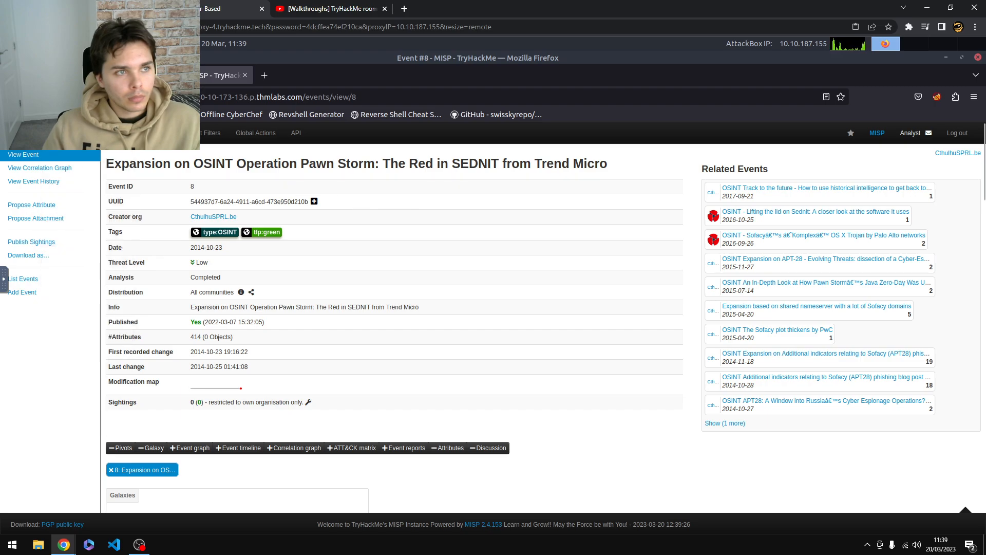
- Search the MISP events for 'PuppyRAT', then reload the full unfiltered events list
{"action": "left_click", "coordinate": [88, 9]}
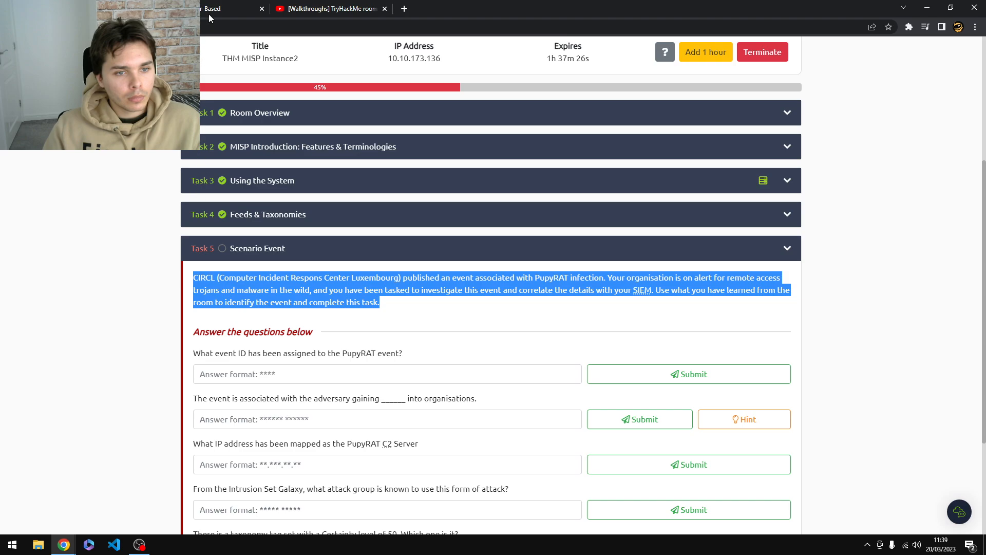
{"action": "left_click", "coordinate": [225, 4]}
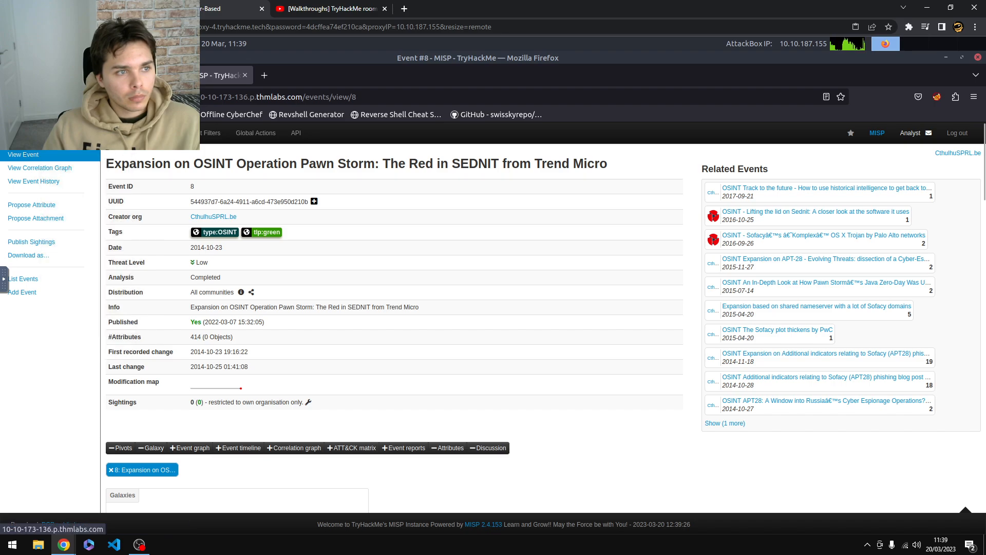
{"action": "left_click", "coordinate": [21, 279]}
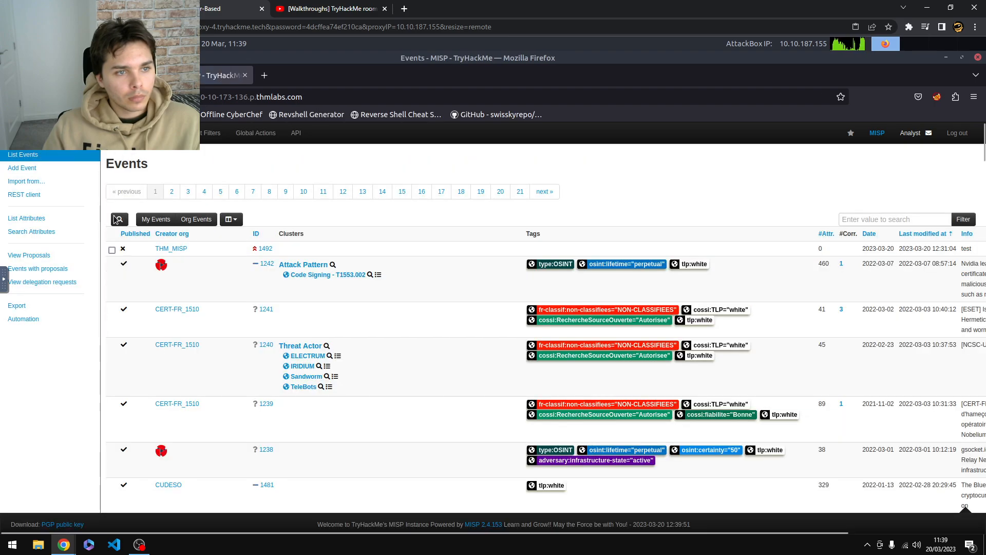
{"action": "left_click", "coordinate": [861, 218]}
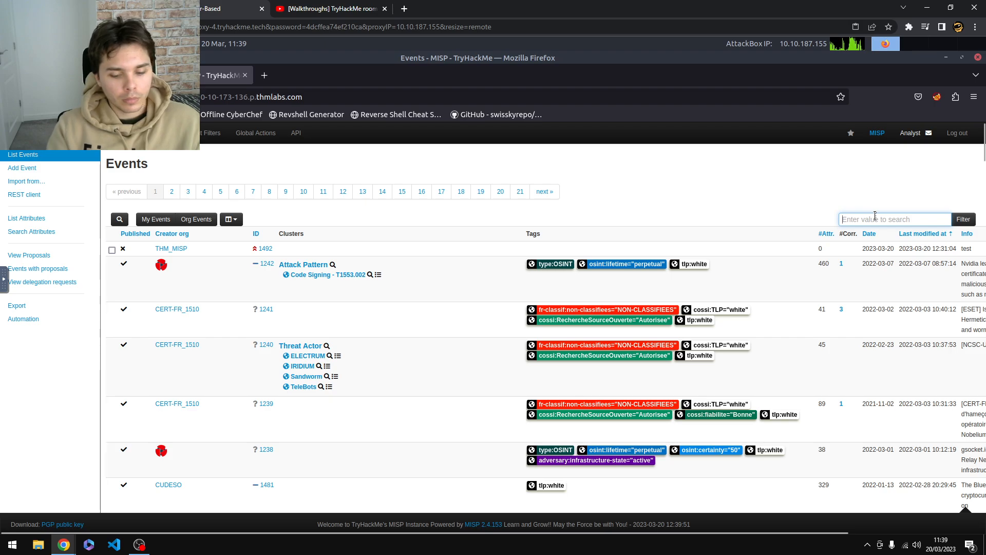
{"action": "type", "text": "PuppyRAT"}
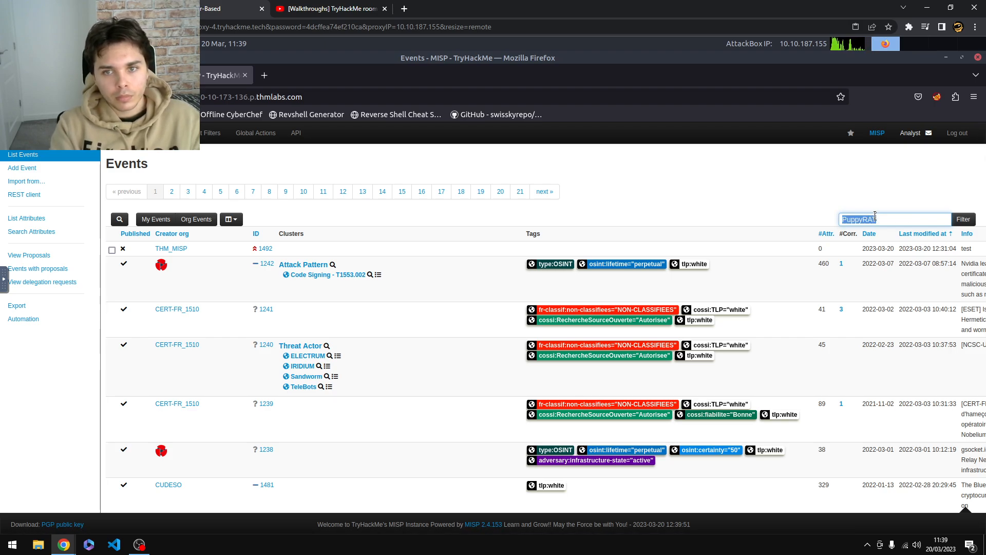
{"action": "key", "text": "Return"}
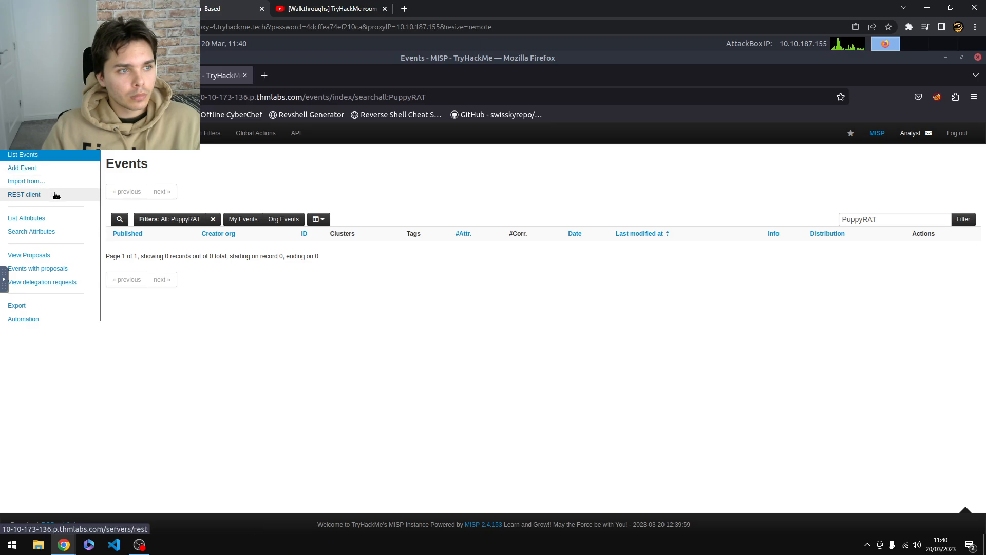
{"action": "left_click", "coordinate": [17, 133]}
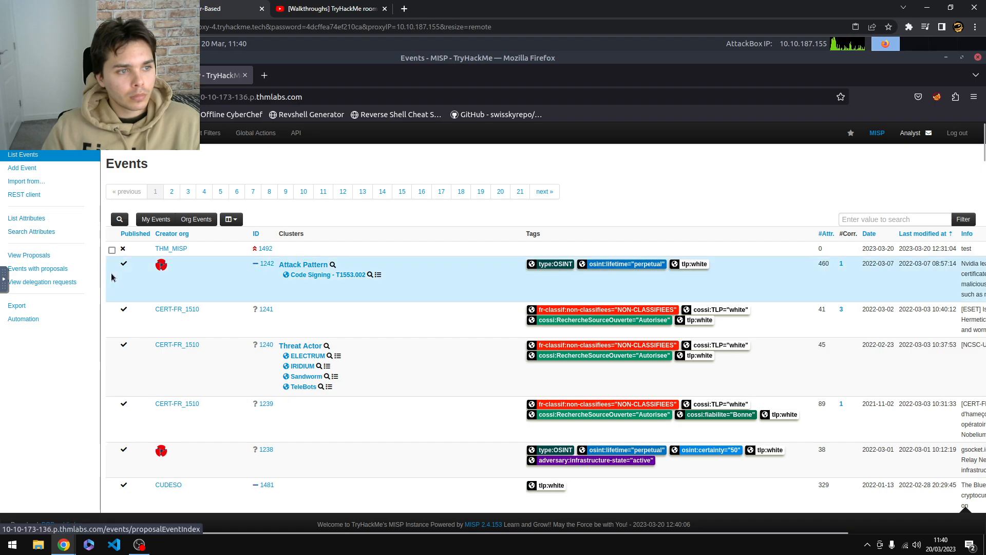
- Recheck the room question, then apply and clear the Org Events and My Events filters
{"action": "left_click", "coordinate": [98, 8]}
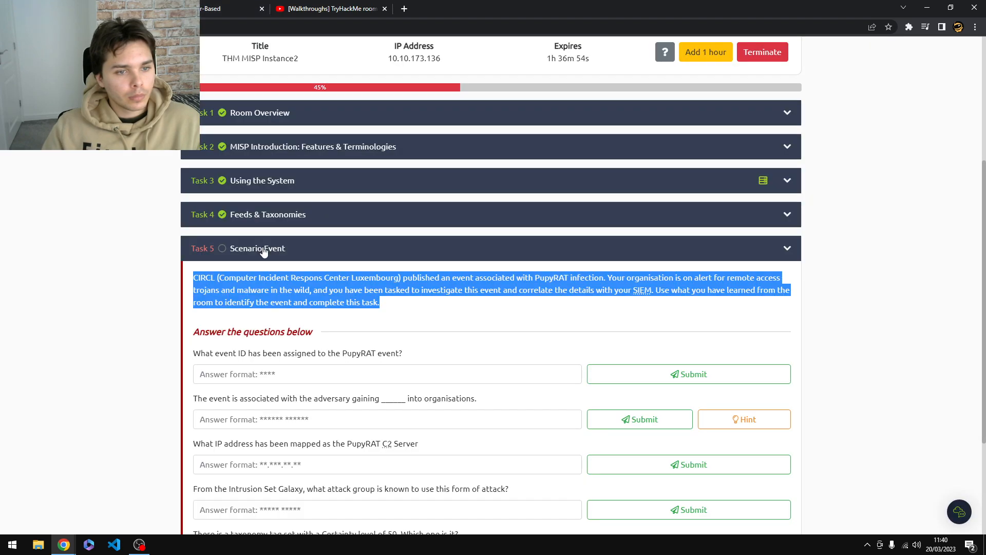
{"action": "scroll", "coordinate": [263, 250], "scroll_direction": "down", "scroll_amount": 3}
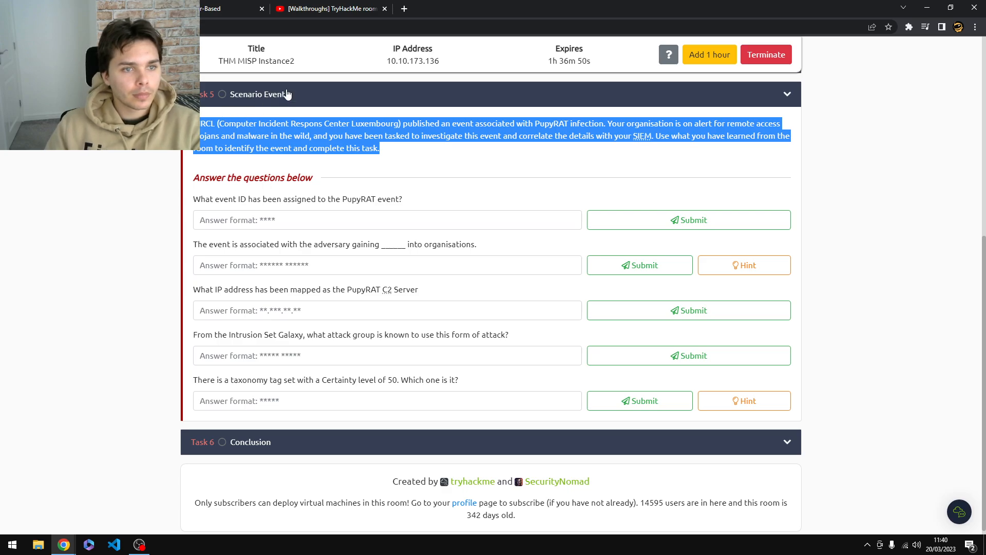
{"action": "key", "text": "ctrl+Tab"}
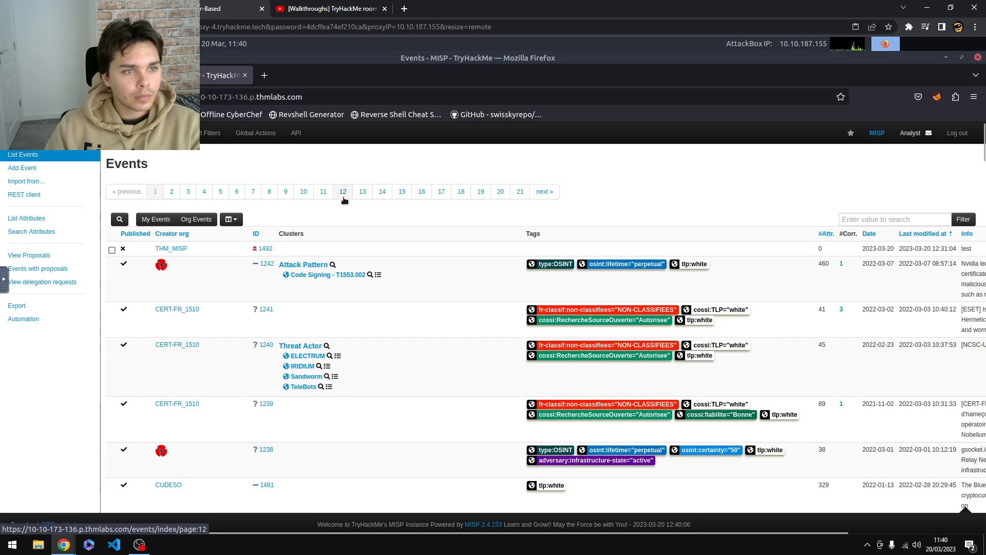
{"action": "left_click", "coordinate": [192, 222]}
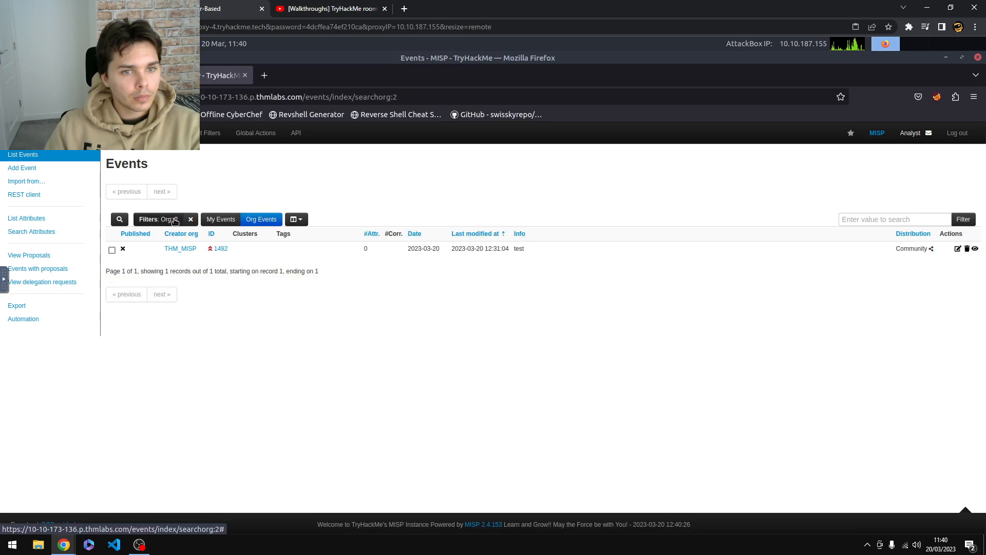
{"action": "left_click", "coordinate": [221, 219]}
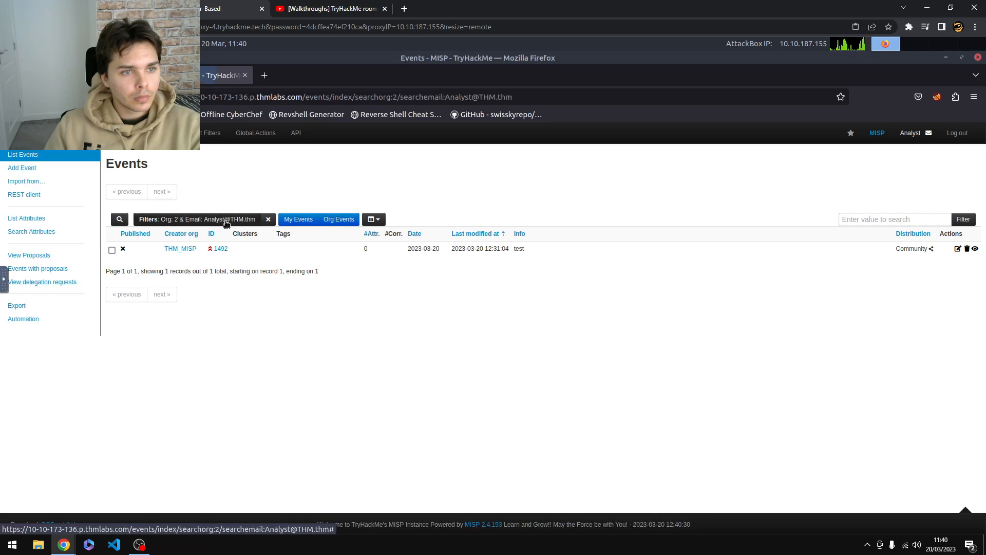
{"action": "left_click", "coordinate": [268, 219]}
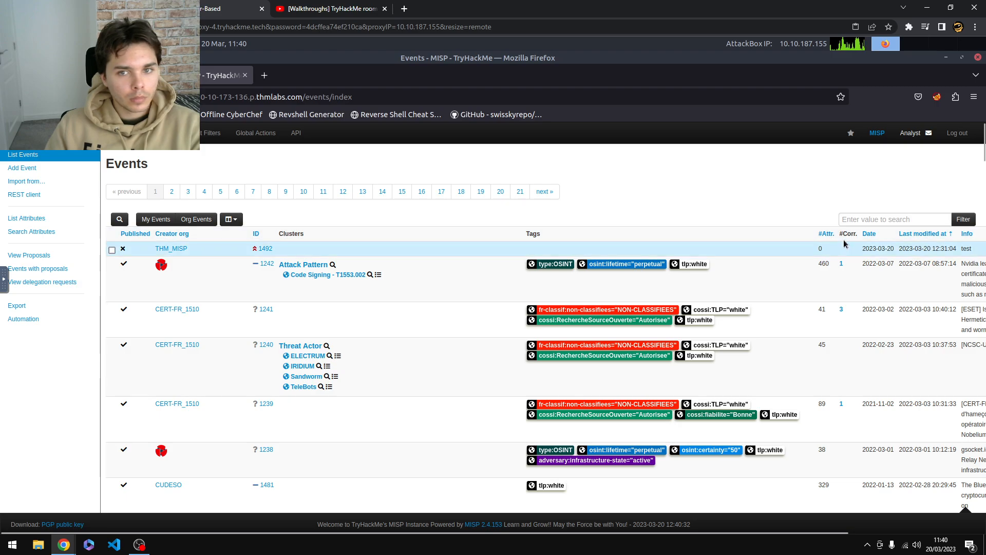
- Enter PuppyRAT in the event search and compare its spelling with the room question
{"action": "left_click", "coordinate": [853, 221]}
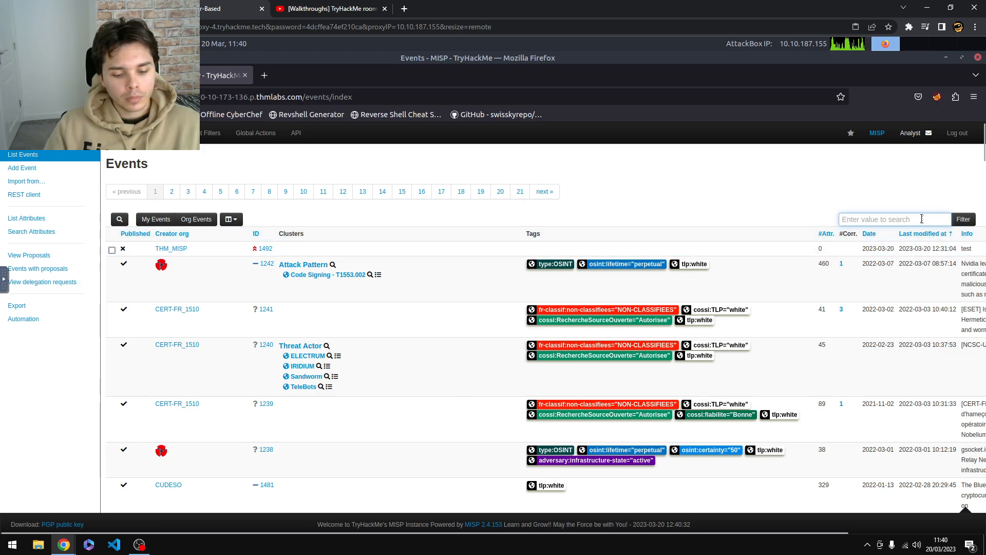
{"action": "type", "text": "PuppyRAT"}
{"action": "left_click", "coordinate": [105, 9]}
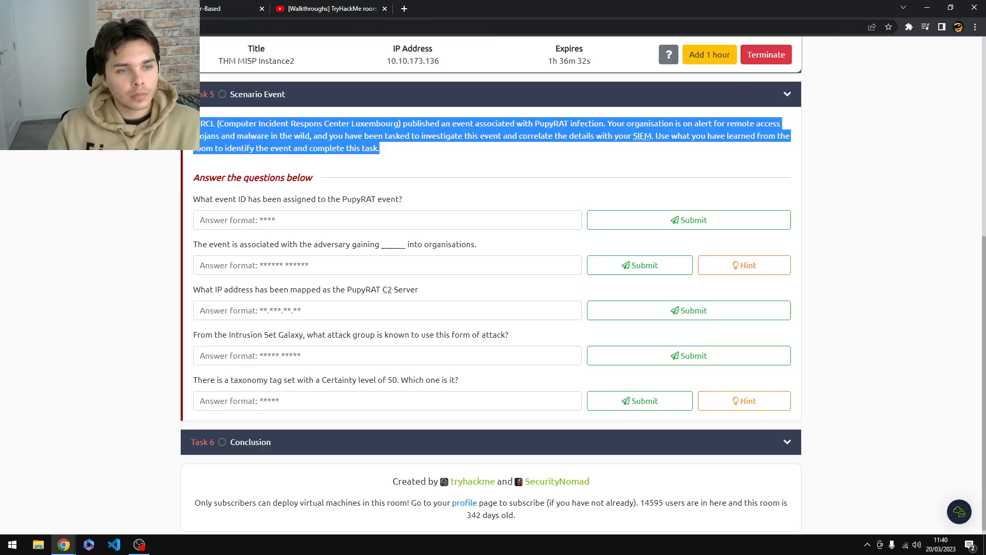
{"action": "left_click", "coordinate": [231, 9]}
- Open the PupyRAT event and submit its ID 1146 as the event ID answer
{"action": "key", "text": "Return"}
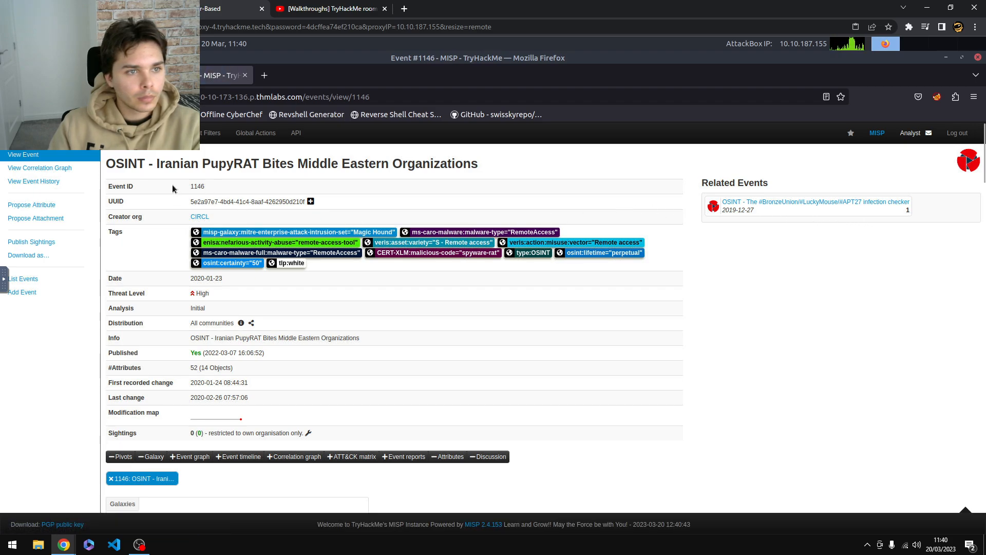
{"action": "double_click", "coordinate": [198, 186]}
{"action": "key", "text": "ctrl+c"}
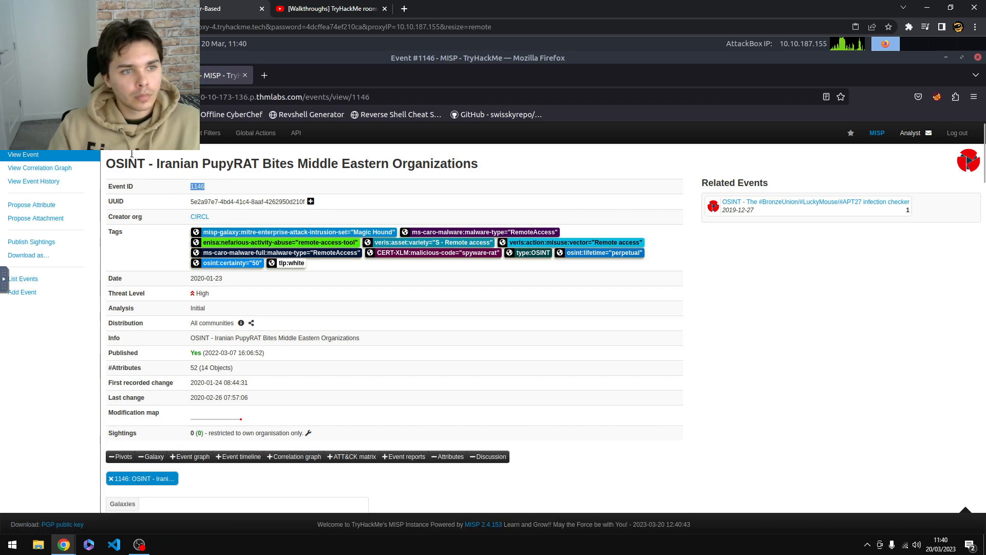
{"action": "key", "text": "ctrl+Tab"}
{"action": "left_click", "coordinate": [286, 212]}
{"action": "key", "text": "ctrl+v"}
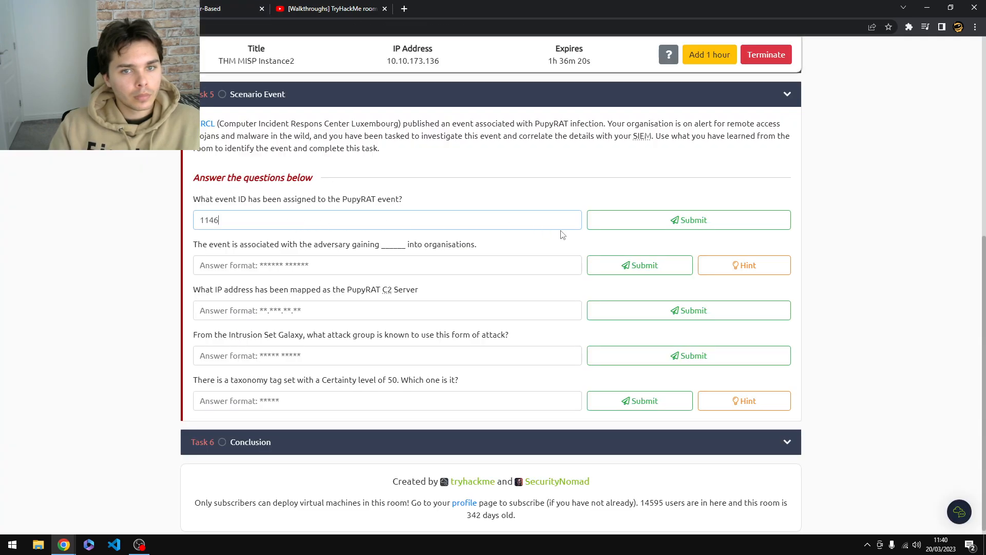
{"action": "left_click", "coordinate": [621, 232]}
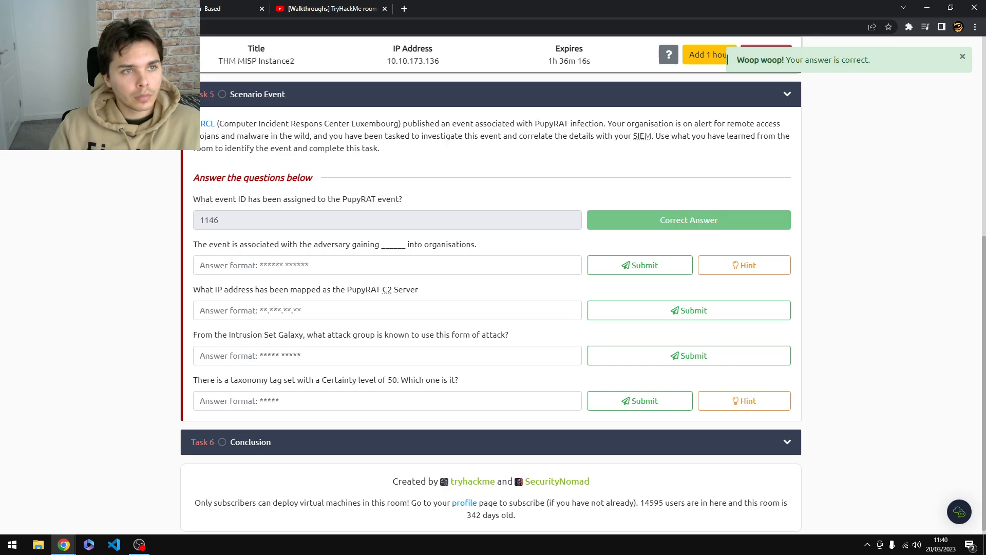
{"action": "key", "text": "ctrl+shift+Tab"}
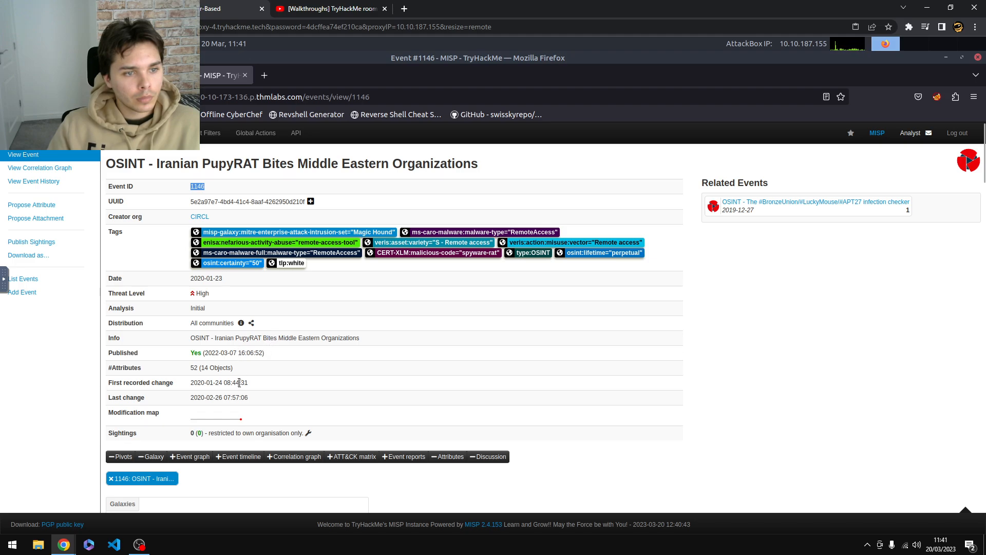
- Review event 1146's details and answer 'remote access' for what the adversary gains
{"action": "scroll", "coordinate": [243, 387], "scroll_direction": "down", "scroll_amount": 3}
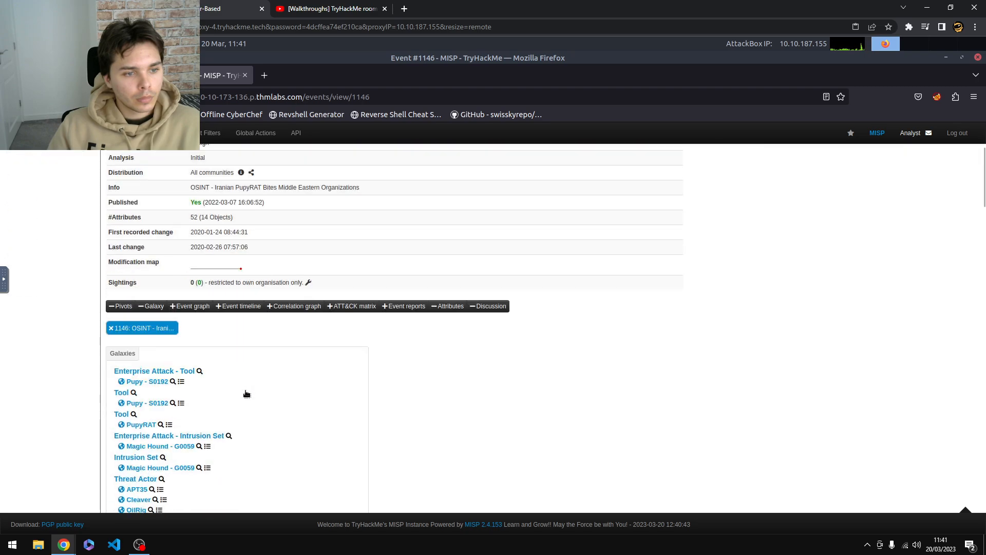
{"action": "scroll", "coordinate": [246, 394], "scroll_direction": "down", "scroll_amount": 6}
{"action": "scroll", "coordinate": [251, 391], "scroll_direction": "down", "scroll_amount": 2}
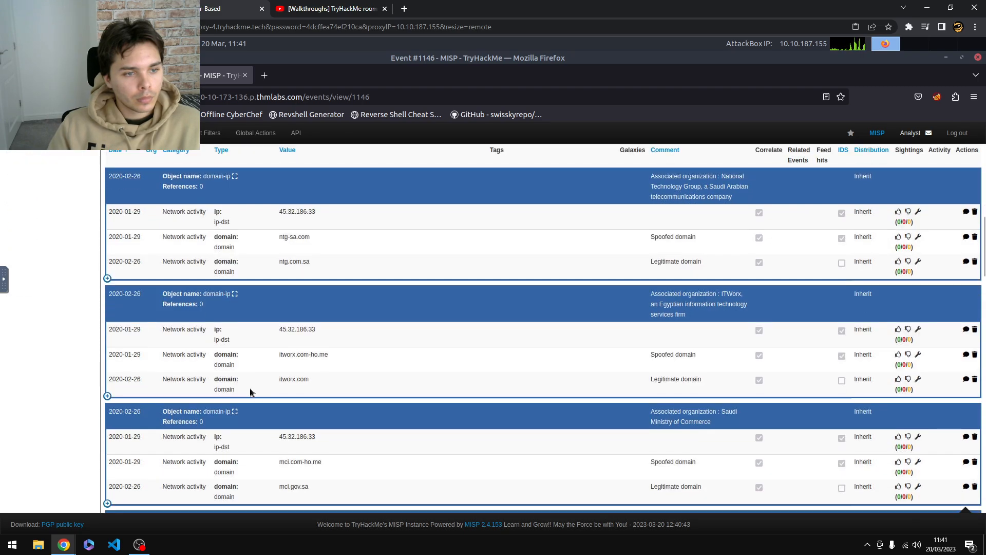
{"action": "scroll", "coordinate": [248, 387], "scroll_direction": "down", "scroll_amount": 12}
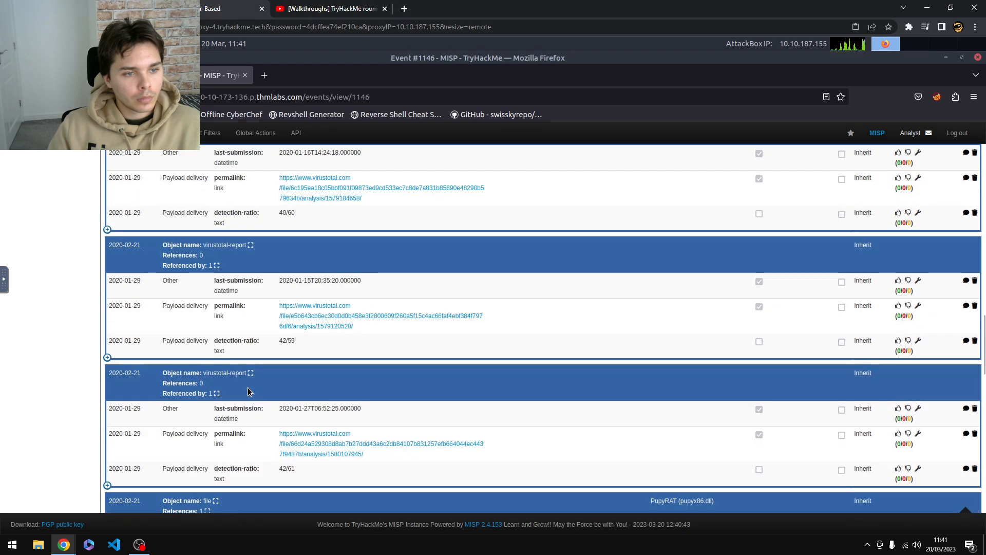
{"action": "scroll", "coordinate": [248, 389], "scroll_direction": "down", "scroll_amount": 15}
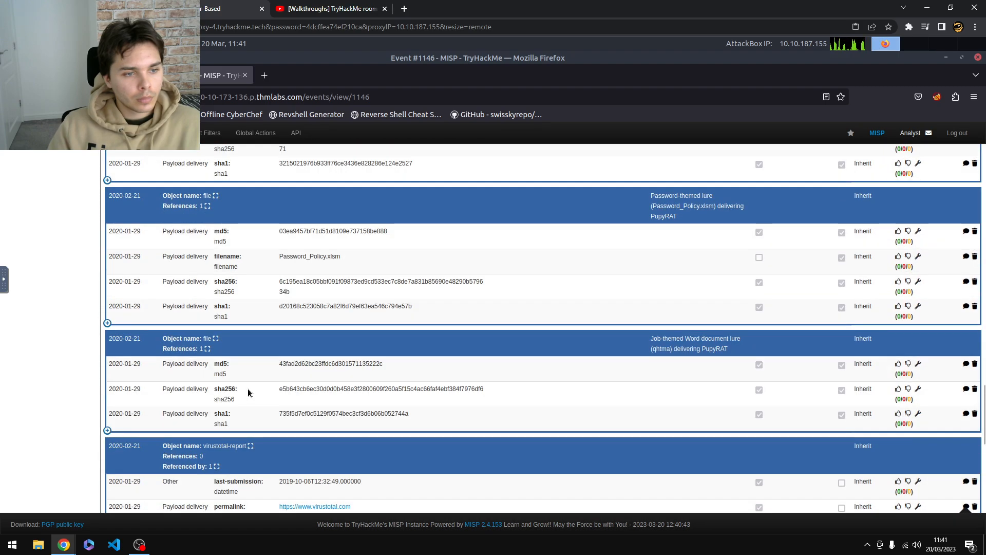
{"action": "scroll", "coordinate": [252, 393], "scroll_direction": "up", "scroll_amount": 20}
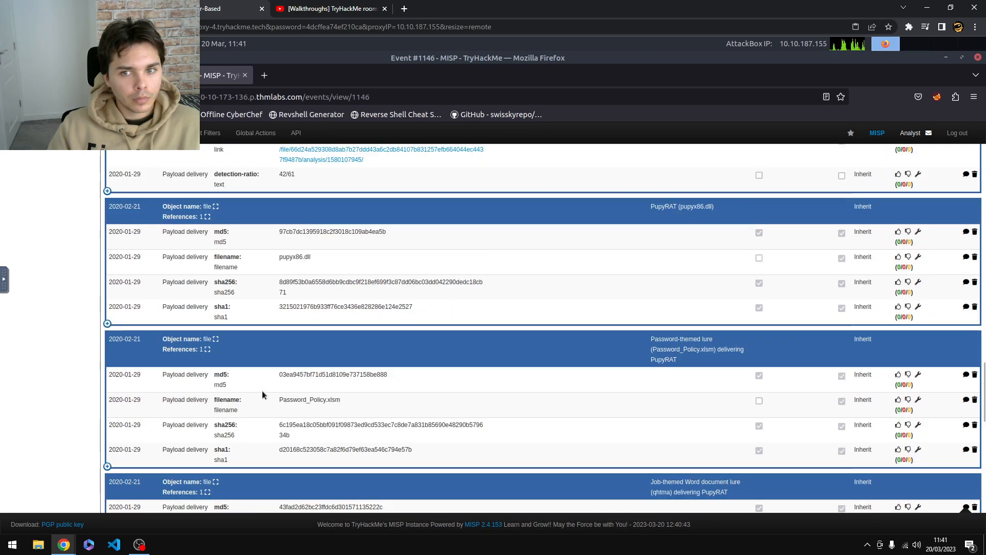
{"action": "scroll", "coordinate": [265, 397], "scroll_direction": "up", "scroll_amount": 10}
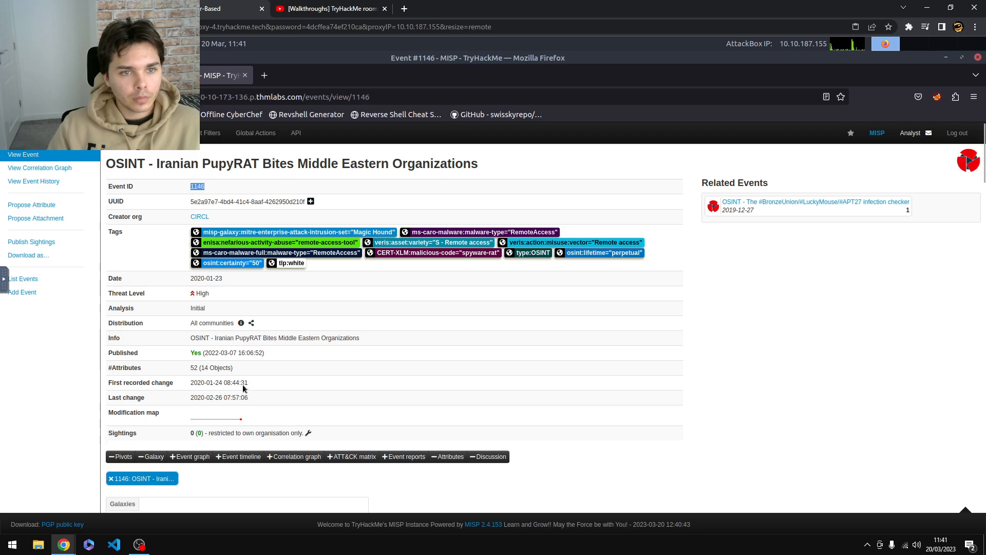
{"action": "left_click", "coordinate": [88, 8]}
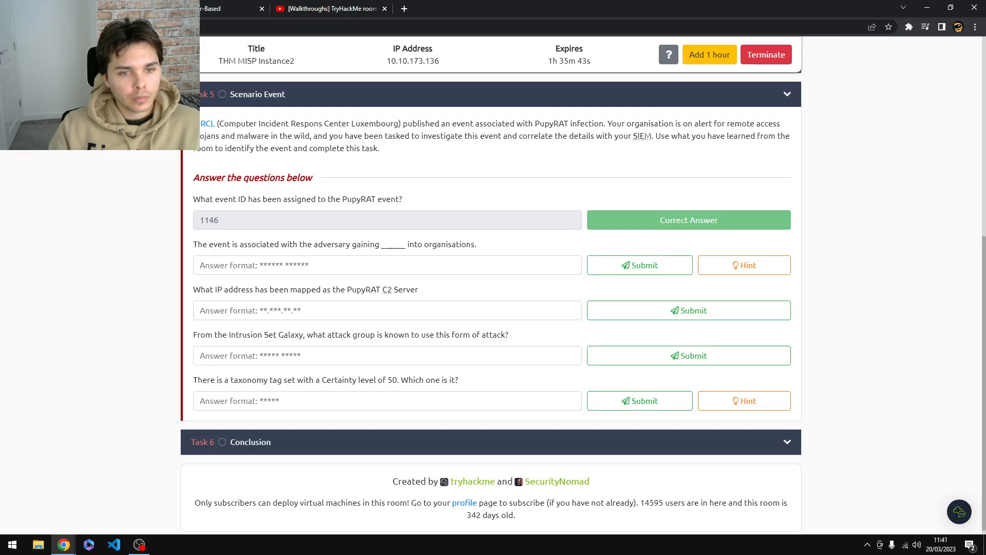
{"action": "left_click", "coordinate": [259, 267]}
{"action": "type", "text": "remote "}
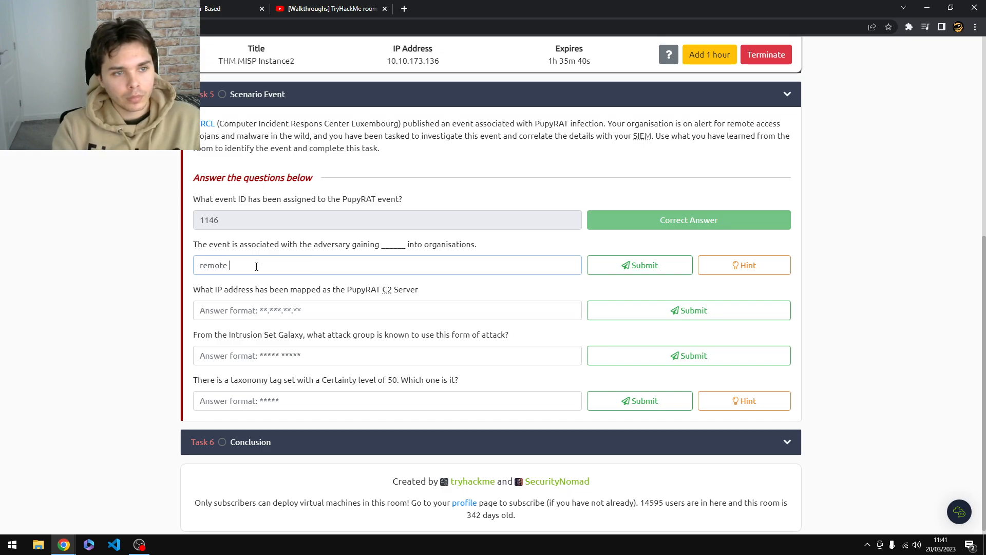
{"action": "type", "text": "access"}
{"action": "key", "text": "Return"}
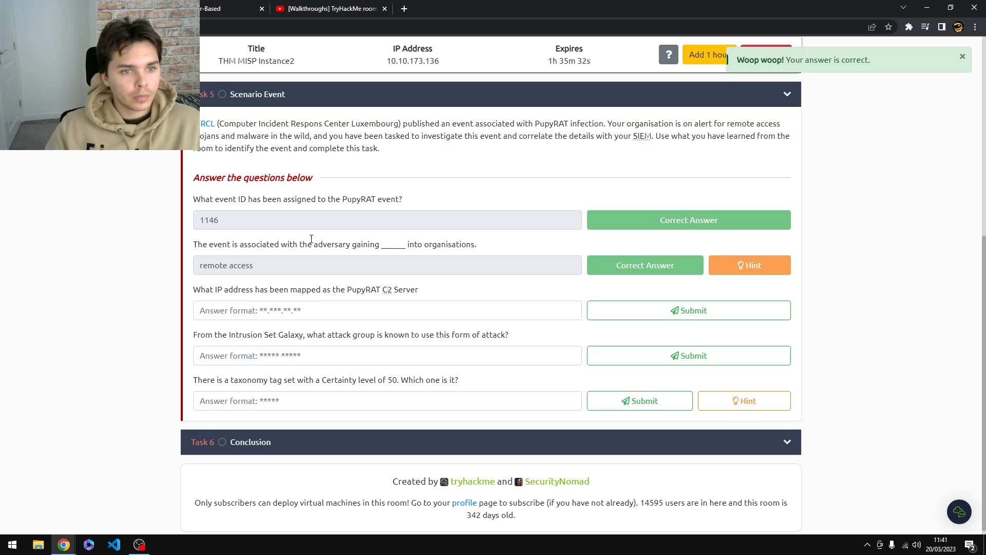
{"action": "left_click", "coordinate": [177, 9]}
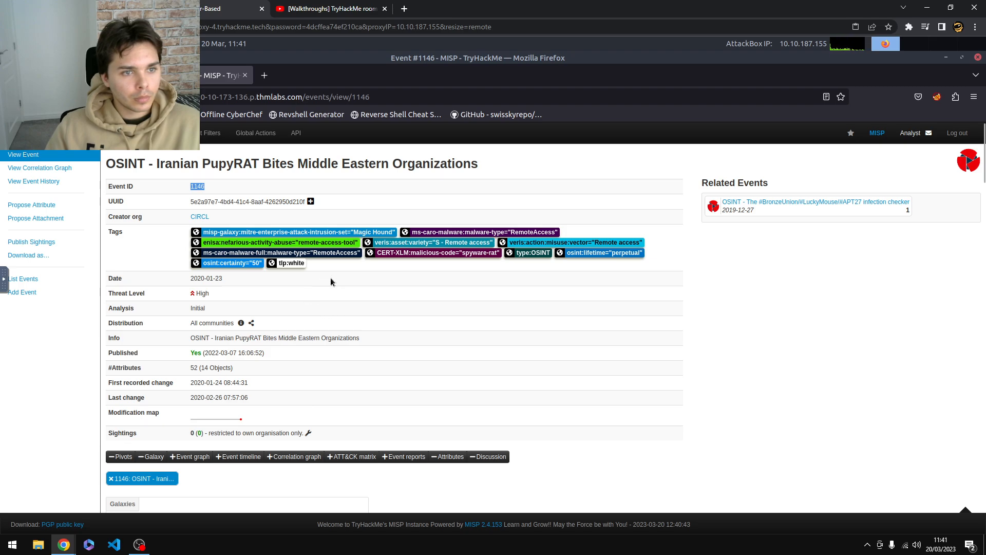
- Copy the Ministry of Health ip-dst 45.32.186.33 into the C2 server answer field
{"action": "scroll", "coordinate": [330, 287], "scroll_direction": "down", "scroll_amount": 3}
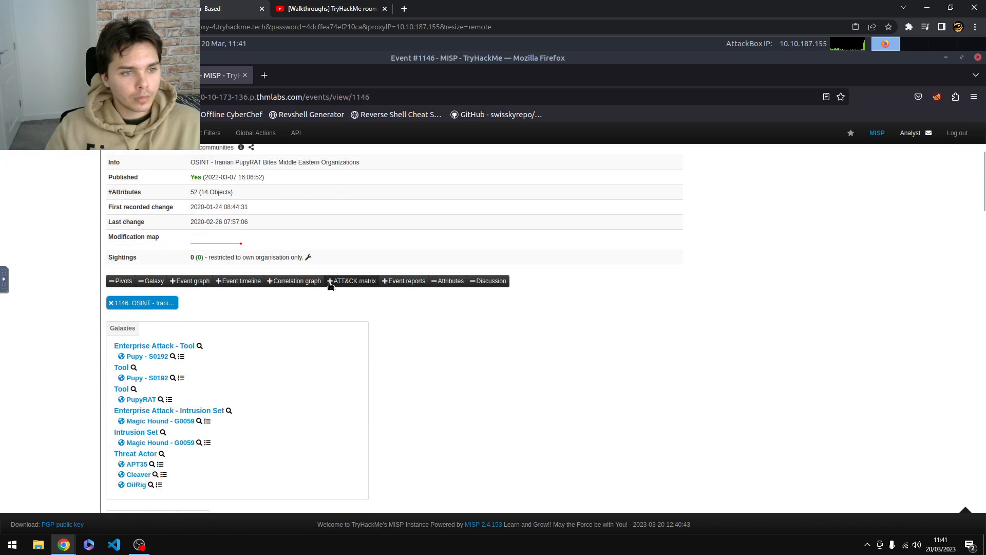
{"action": "scroll", "coordinate": [387, 308], "scroll_direction": "down", "scroll_amount": 3}
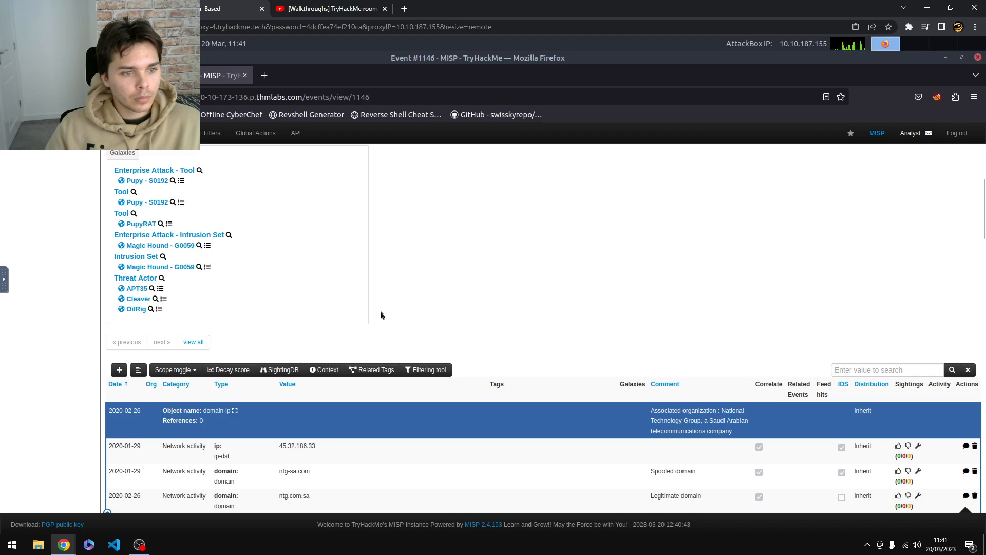
{"action": "scroll", "coordinate": [327, 380], "scroll_direction": "down", "scroll_amount": 2}
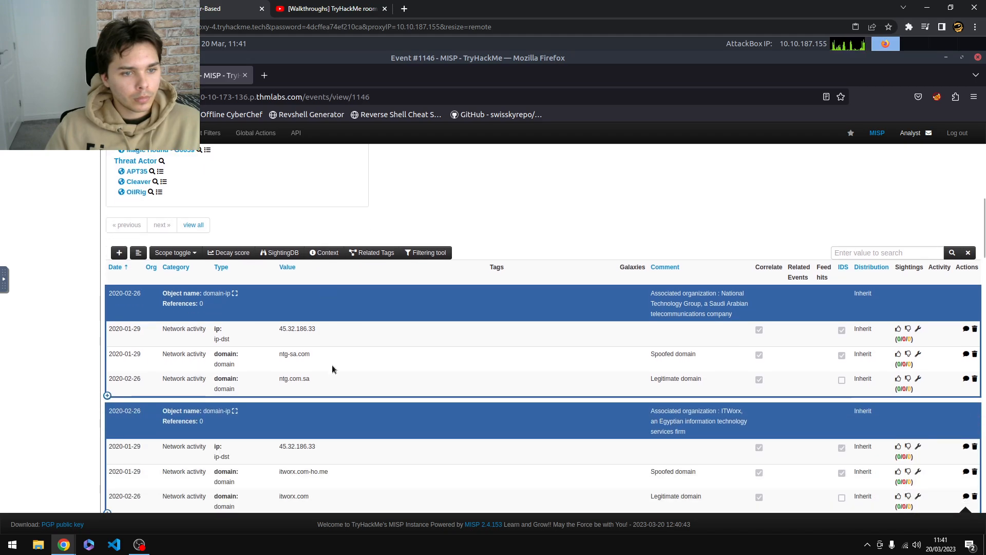
{"action": "scroll", "coordinate": [333, 365], "scroll_direction": "down", "scroll_amount": 3}
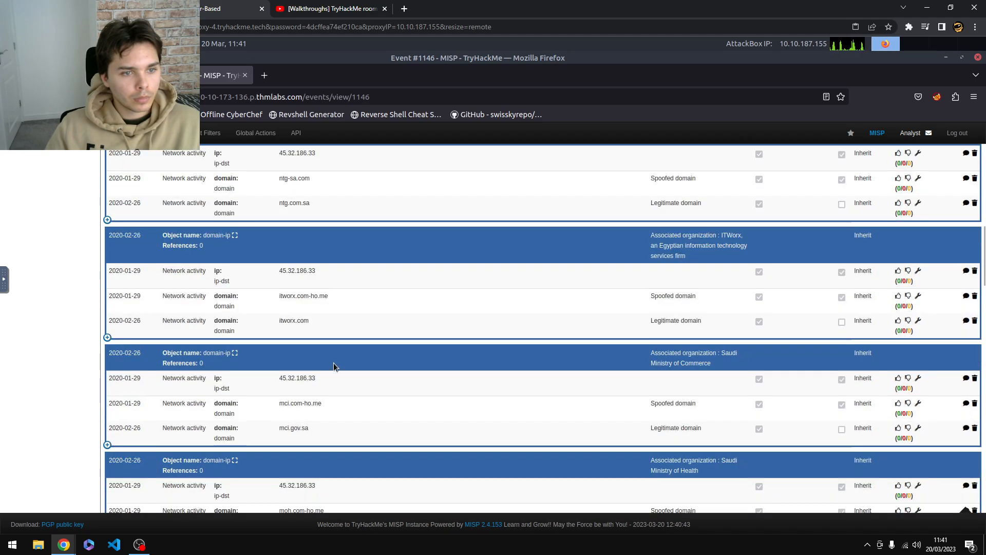
{"action": "scroll", "coordinate": [334, 366], "scroll_direction": "down", "scroll_amount": 1}
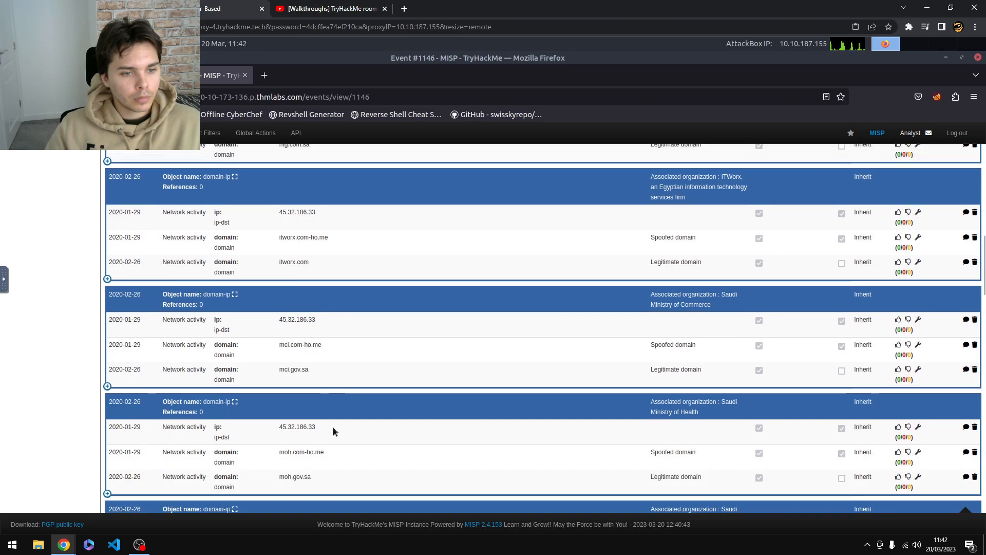
{"action": "mouse_move", "coordinate": [293, 425]}
{"action": "left_mouse_down"}
{"action": "mouse_move", "coordinate": [266, 424]}
{"action": "mouse_move", "coordinate": [310, 430]}
{"action": "mouse_move", "coordinate": [283, 427]}
{"action": "left_mouse_up"}
{"action": "key", "text": "ctrl+c"}
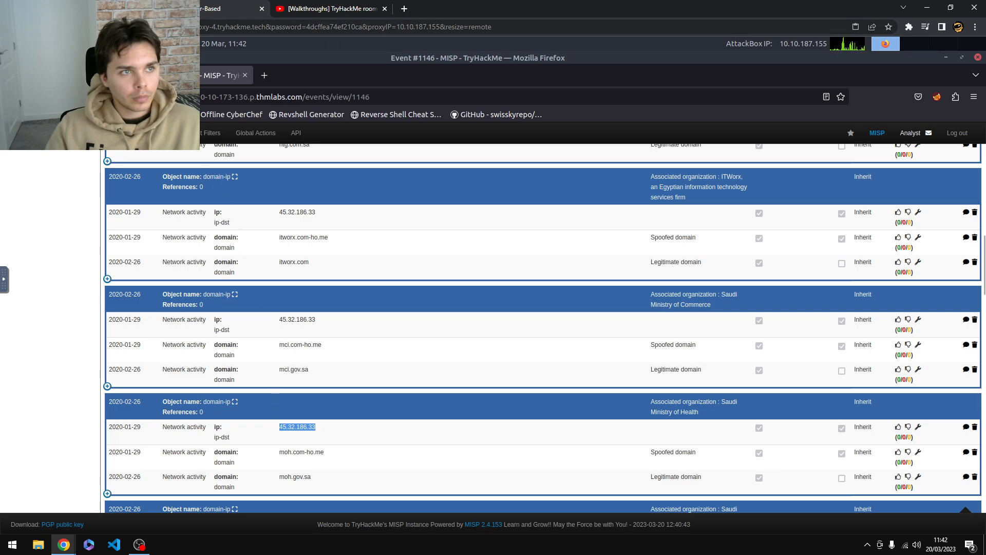
{"action": "key", "text": "ctrl+shift+Tab"}
{"action": "left_click", "coordinate": [298, 313]}
{"action": "key", "text": "ctrl+v"}
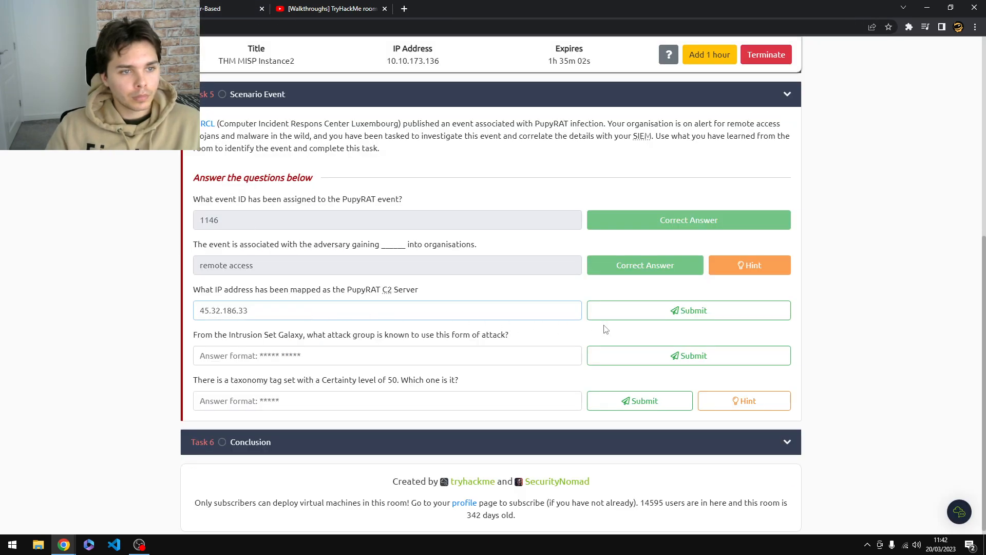
- Submit 45.32.186.33 as the C2 server, then clear the rejected answer
{"action": "left_click", "coordinate": [664, 310]}
{"action": "triple_click", "coordinate": [353, 311]}
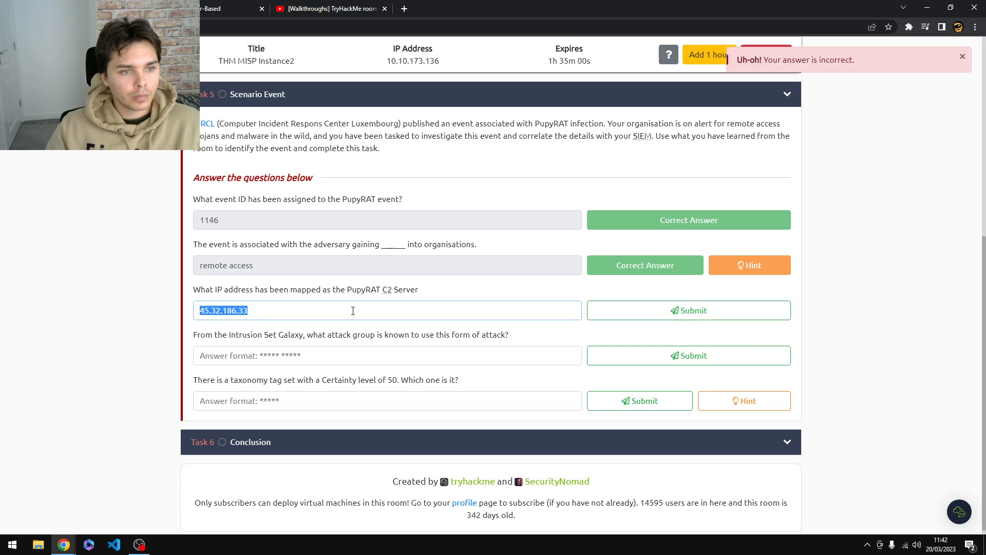
{"action": "key", "text": "BackSpace"}
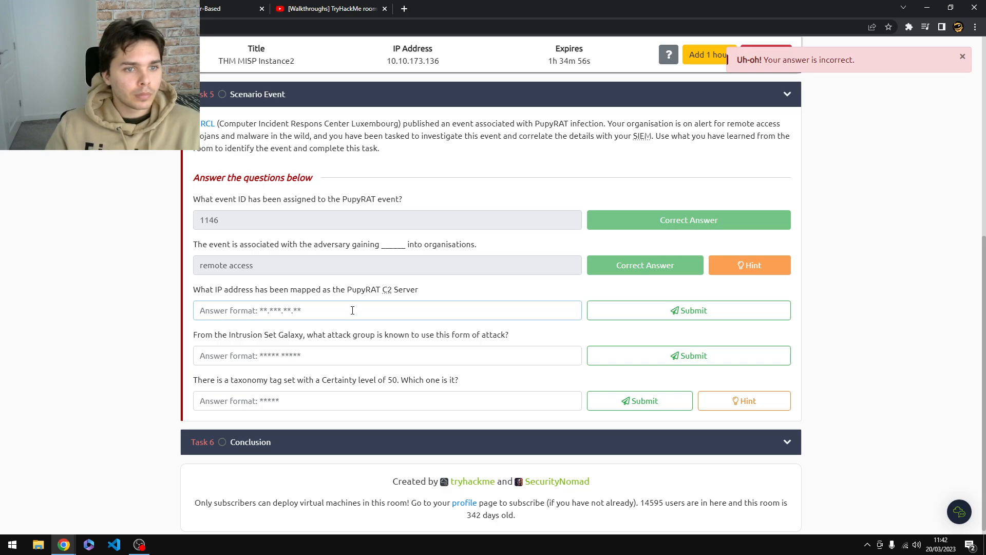
{"action": "key", "text": "alt+Tab"}
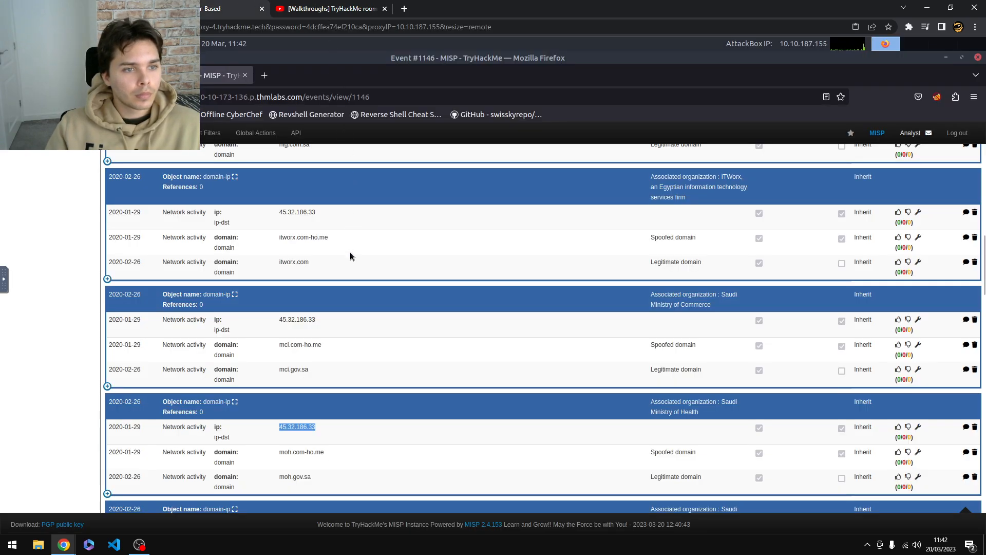
- Find and select the PupyRAT command and control server IP 89.107.62.39 in event 1146
{"action": "scroll", "coordinate": [345, 262], "scroll_direction": "down", "scroll_amount": 10}
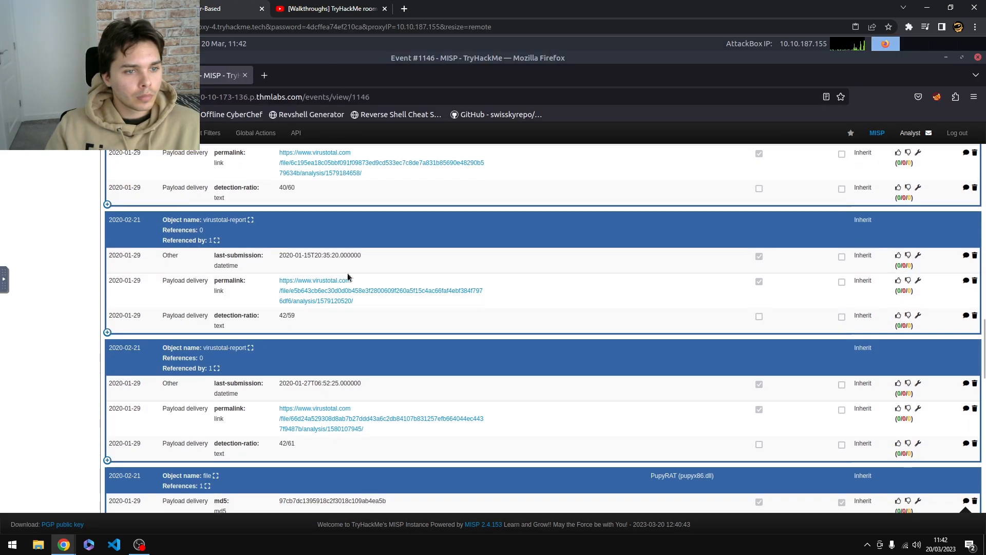
{"action": "scroll", "coordinate": [347, 278], "scroll_direction": "down", "scroll_amount": 5}
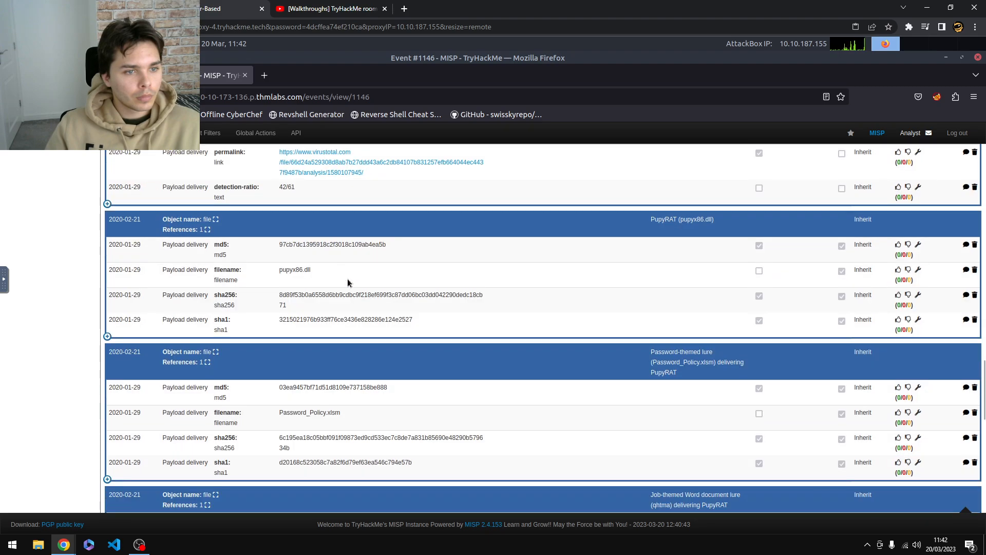
{"action": "scroll", "coordinate": [346, 278], "scroll_direction": "down", "scroll_amount": 2}
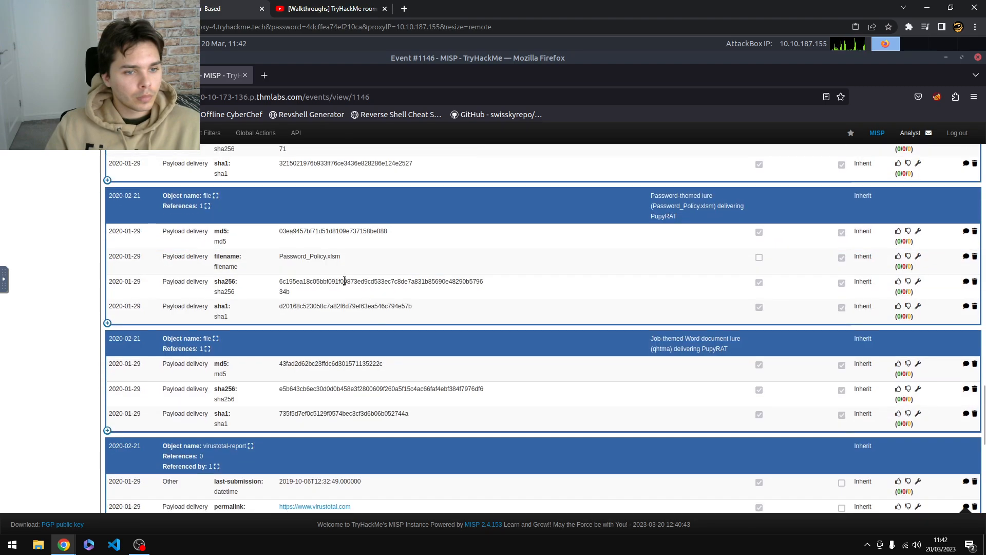
{"action": "scroll", "coordinate": [345, 280], "scroll_direction": "down", "scroll_amount": 3}
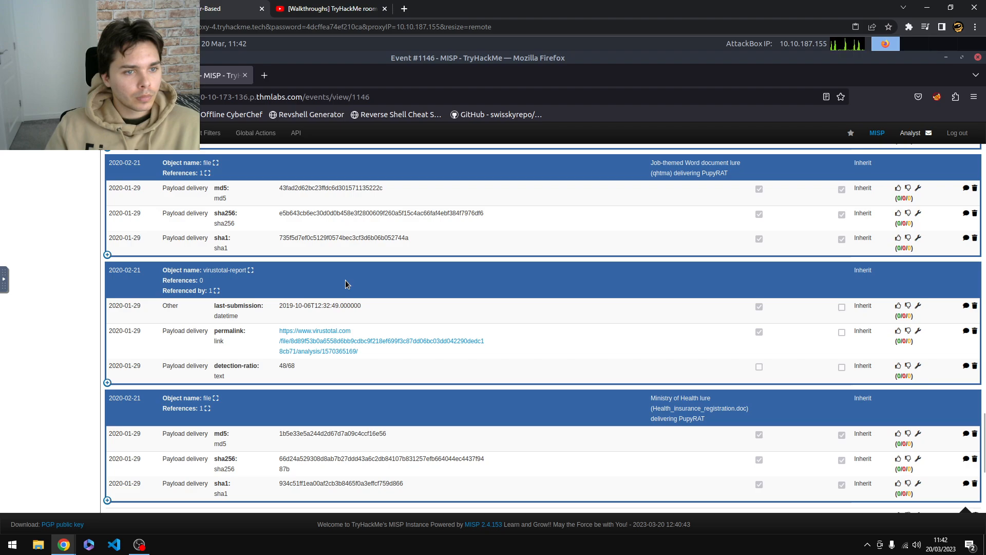
{"action": "scroll", "coordinate": [345, 280], "scroll_direction": "down", "scroll_amount": 3}
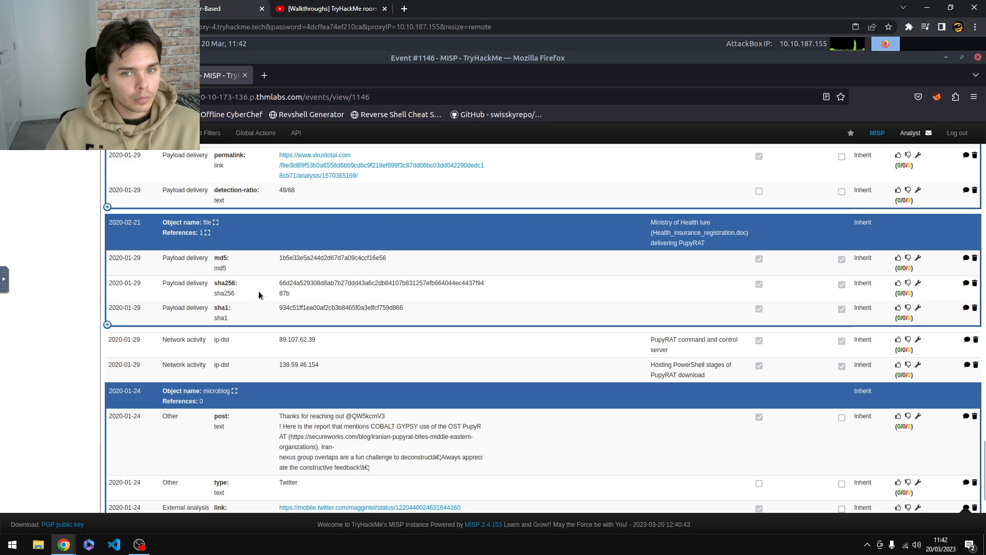
{"action": "left_click_drag", "start_coordinate": [319, 342], "coordinate": [281, 339]}
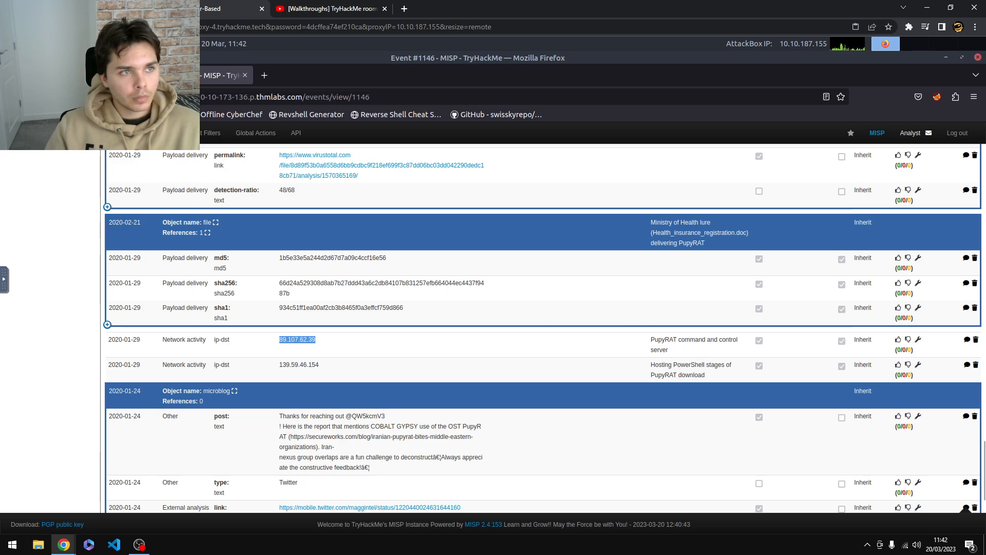
{"action": "left_click", "coordinate": [103, 9]}
- Submit 89.107.62.39 as the C2 server and select the Intrusion Set Galaxy question text
{"action": "type", "text": "89.107.62.39"}
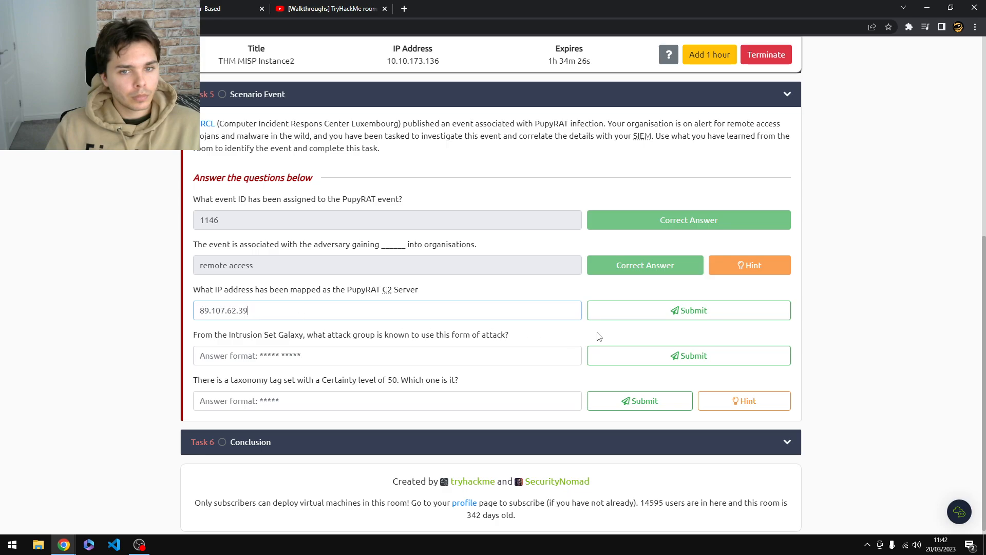
{"action": "left_click", "coordinate": [642, 319]}
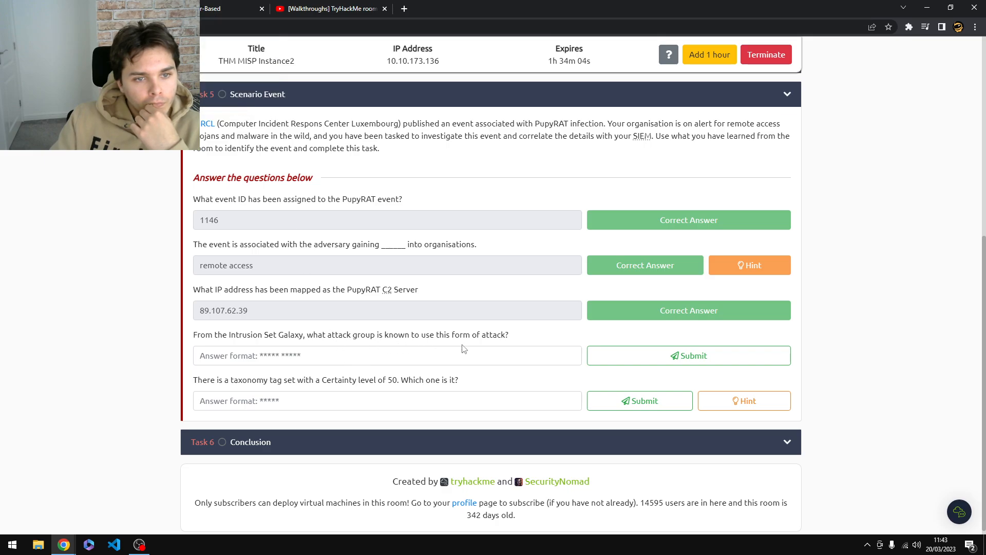
{"action": "triple_click", "coordinate": [423, 336]}
{"action": "right_click", "coordinate": [423, 337]}
{"action": "left_click", "coordinate": [465, 408]}
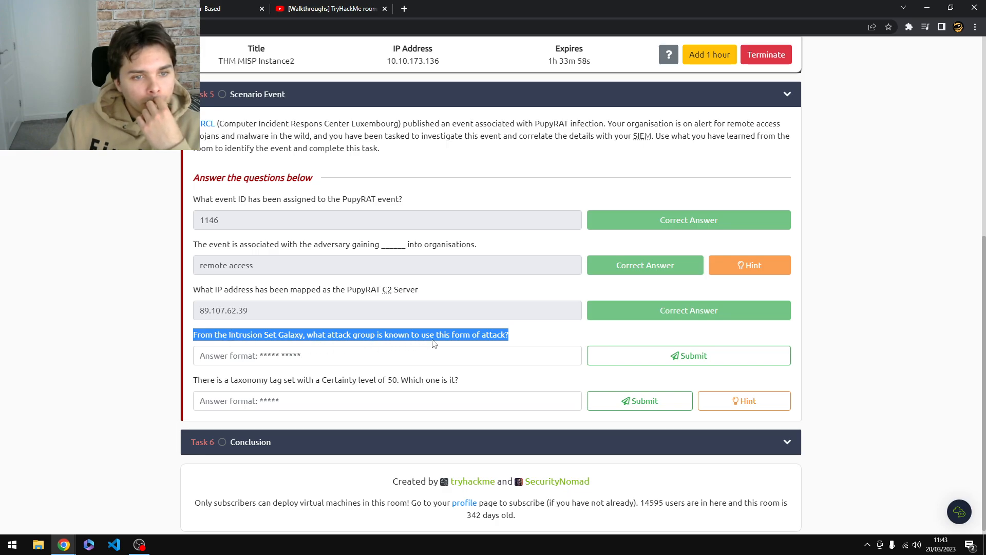
{"action": "left_click", "coordinate": [189, 9]}
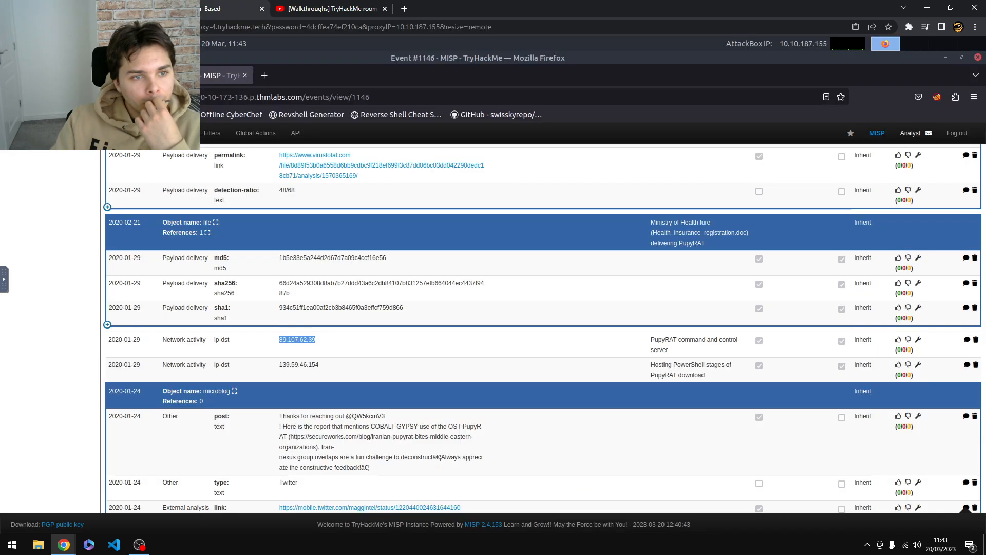
{"action": "scroll", "coordinate": [495, 286], "scroll_direction": "up", "scroll_amount": 12}
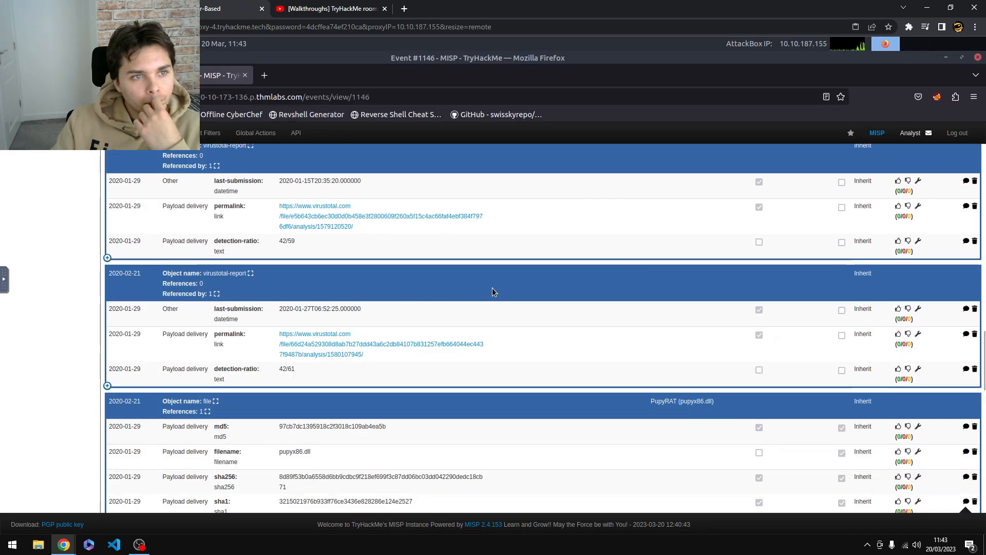
{"action": "scroll", "coordinate": [495, 292], "scroll_direction": "up", "scroll_amount": 15}
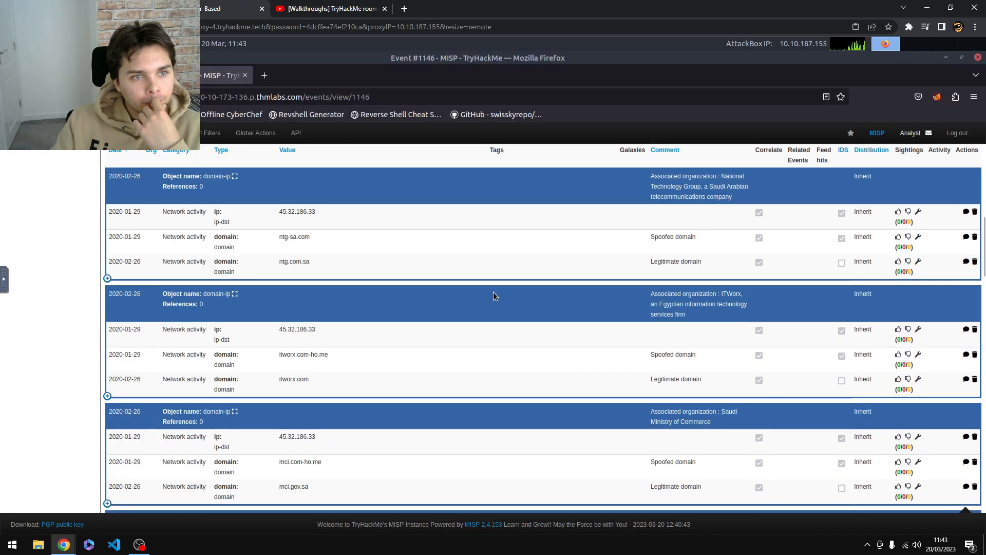
{"action": "scroll", "coordinate": [493, 296], "scroll_direction": "up", "scroll_amount": 2}
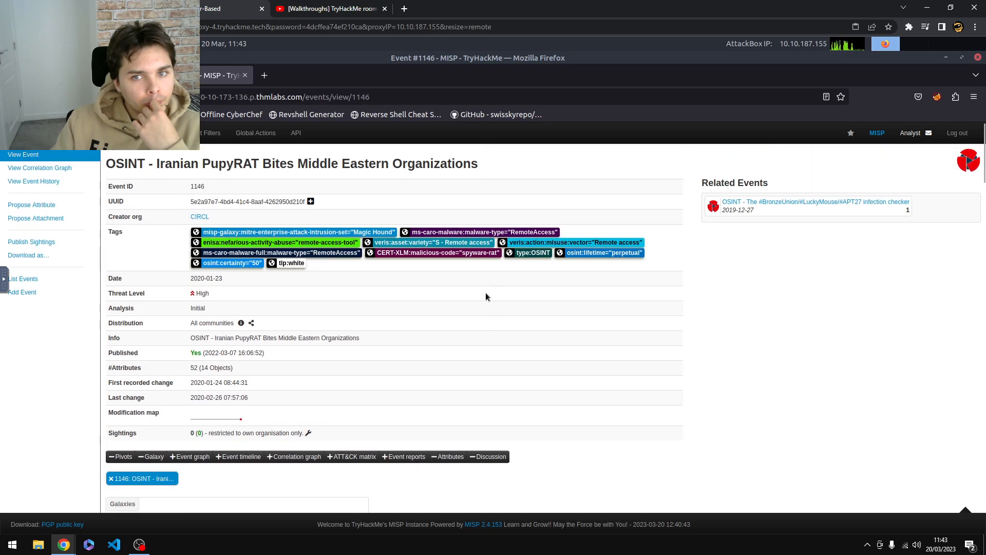
{"action": "scroll", "coordinate": [486, 297], "scroll_direction": "down", "scroll_amount": 5}
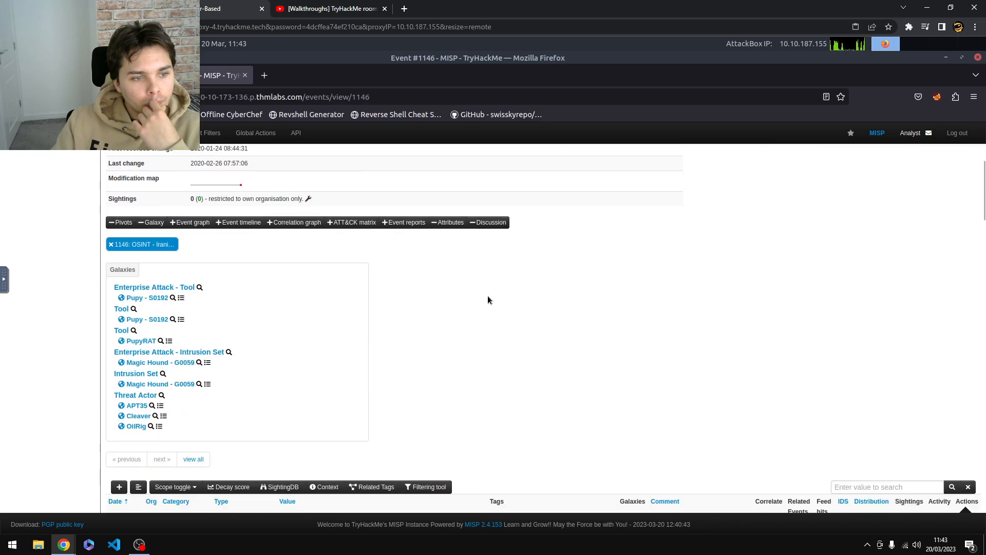
{"action": "scroll", "coordinate": [489, 300], "scroll_direction": "down", "scroll_amount": 4}
{"action": "scroll", "coordinate": [489, 301], "scroll_direction": "down", "scroll_amount": 5}
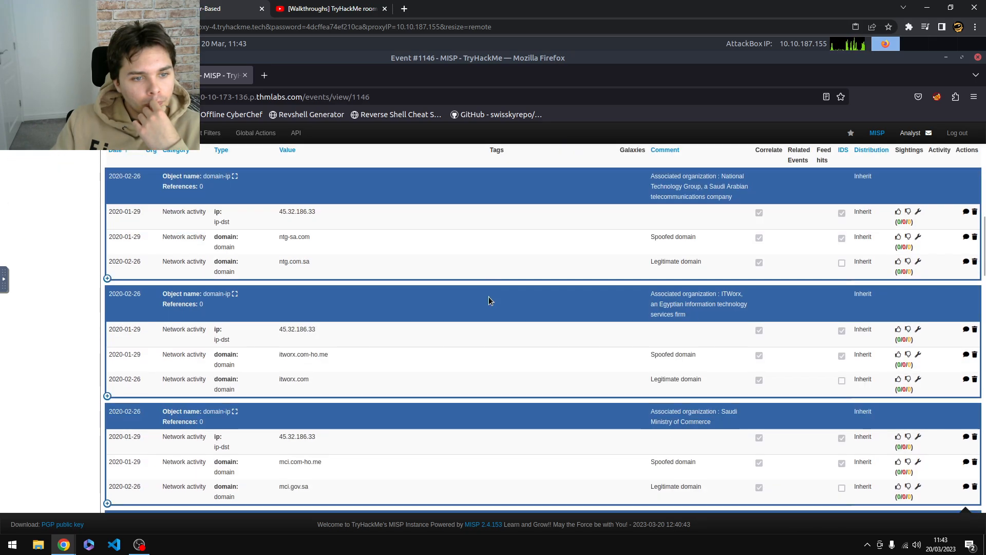
{"action": "scroll", "coordinate": [489, 301], "scroll_direction": "down", "scroll_amount": 1}
{"action": "scroll", "coordinate": [489, 298], "scroll_direction": "down", "scroll_amount": 5}
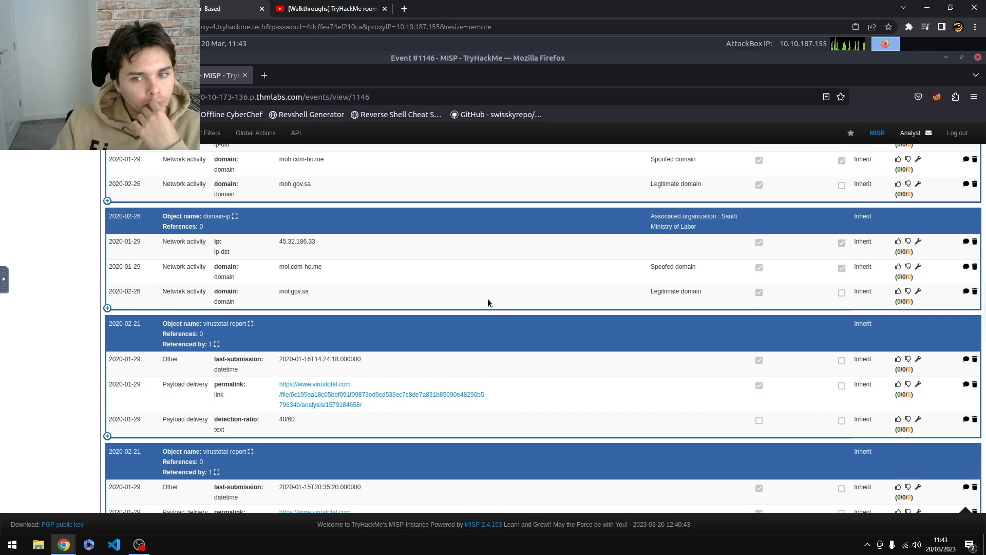
{"action": "scroll", "coordinate": [489, 300], "scroll_direction": "down", "scroll_amount": 4}
{"action": "scroll", "coordinate": [491, 302], "scroll_direction": "up", "scroll_amount": 6}
{"action": "scroll", "coordinate": [491, 304], "scroll_direction": "up", "scroll_amount": 10}
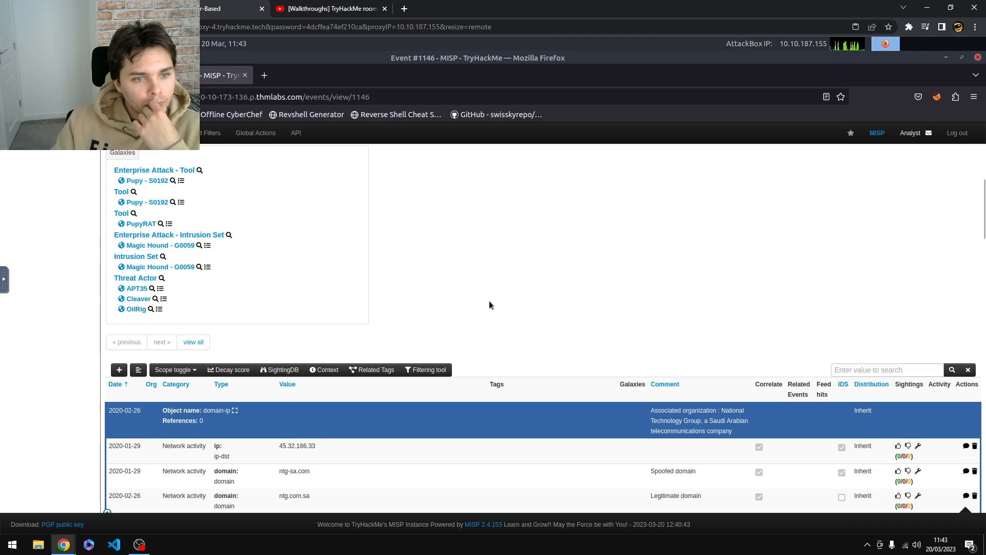
{"action": "scroll", "coordinate": [489, 306], "scroll_direction": "up", "scroll_amount": 3}
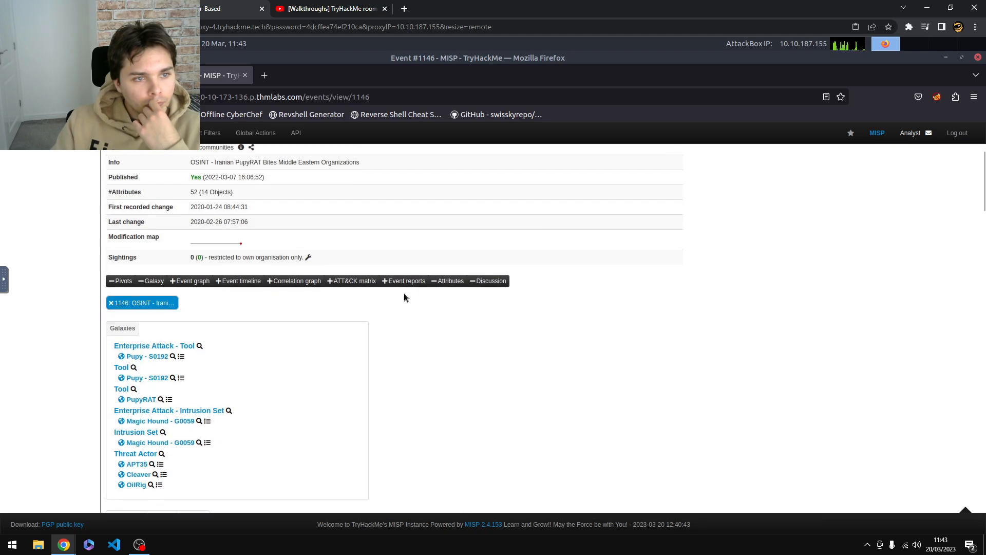
{"action": "left_click", "coordinate": [152, 282]}
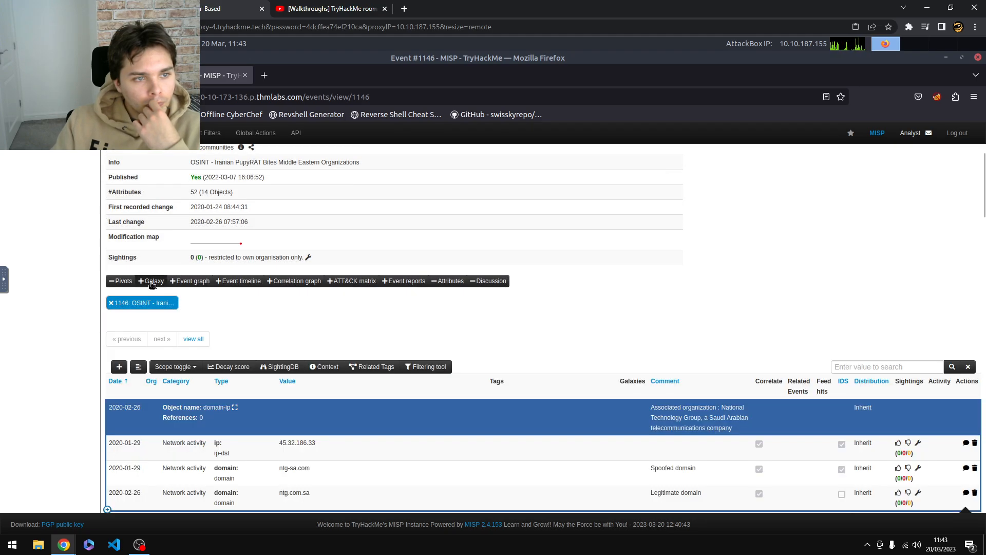
{"action": "left_click", "coordinate": [152, 282]}
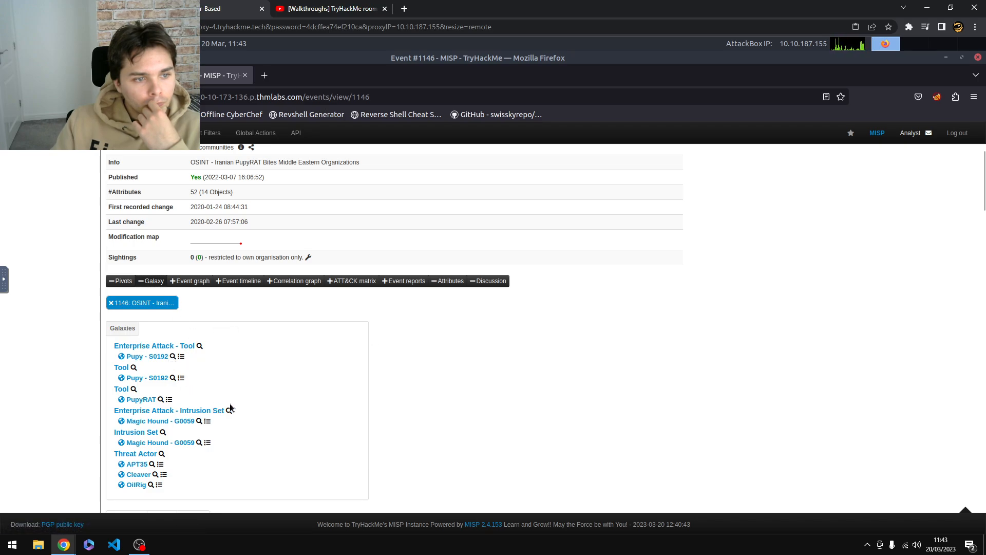
- List events tagged Pupy - S0192, returning only event 1146, and review the cluster details
{"action": "left_click", "coordinate": [182, 357]}
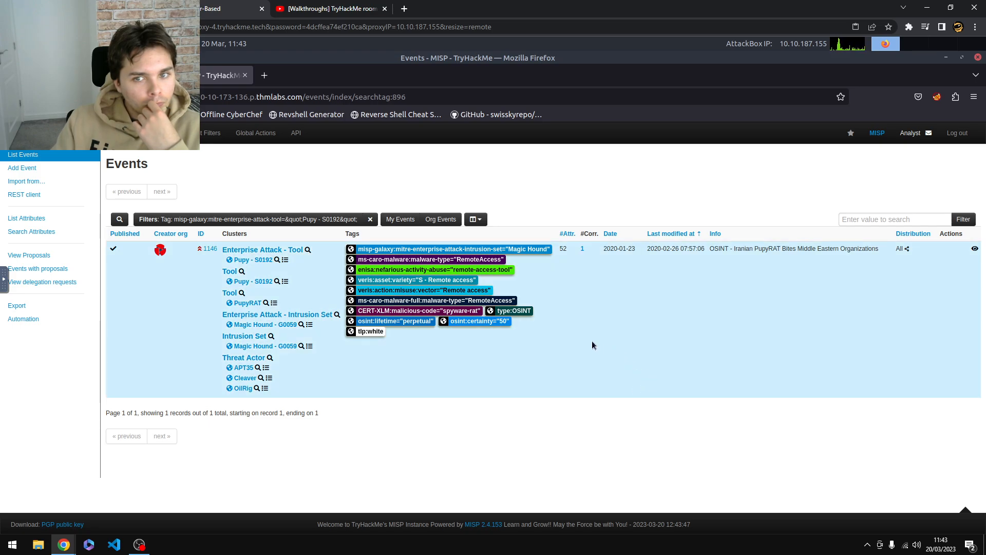
{"action": "left_click", "coordinate": [129, 8]}
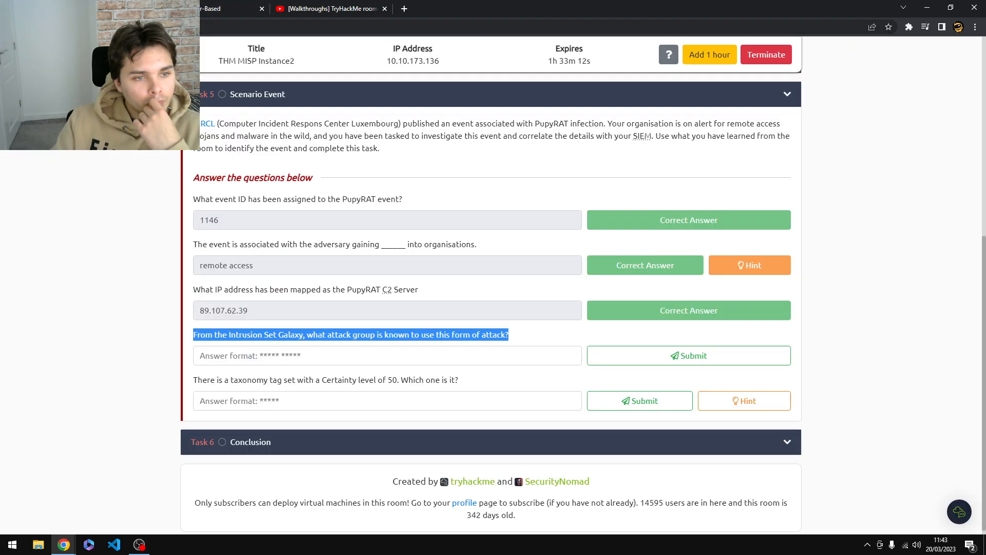
{"action": "left_click", "coordinate": [180, 8]}
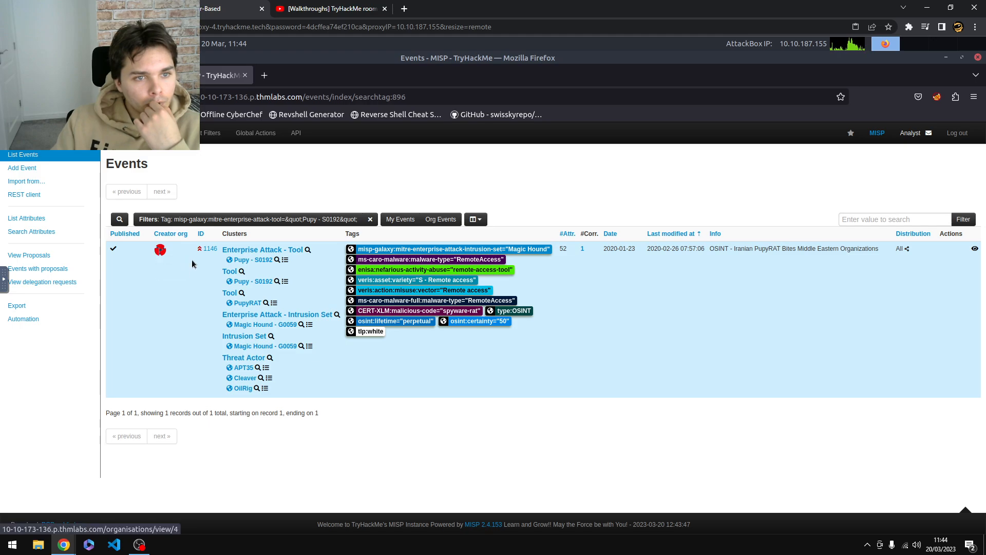
{"action": "mouse_move", "coordinate": [245, 262]}
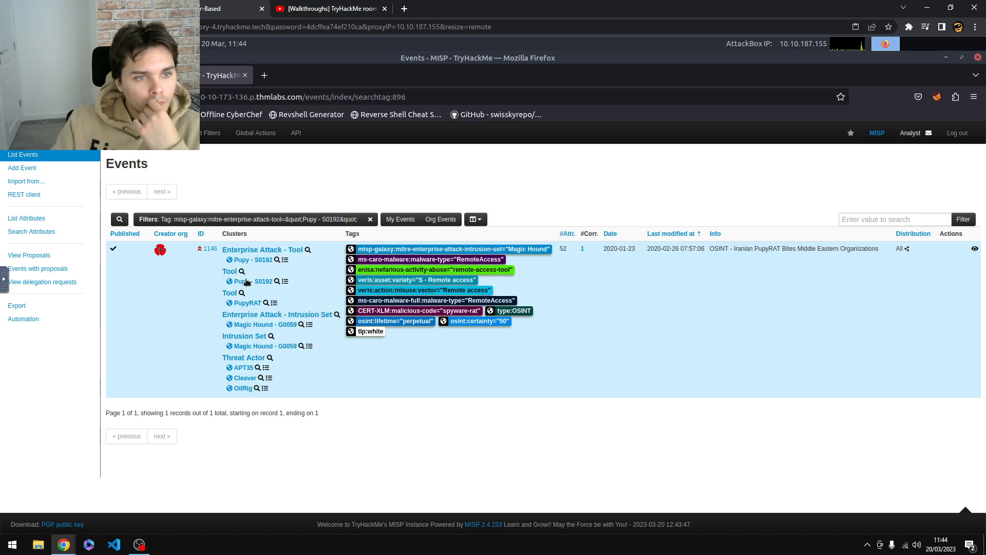
{"action": "mouse_move", "coordinate": [252, 283]}
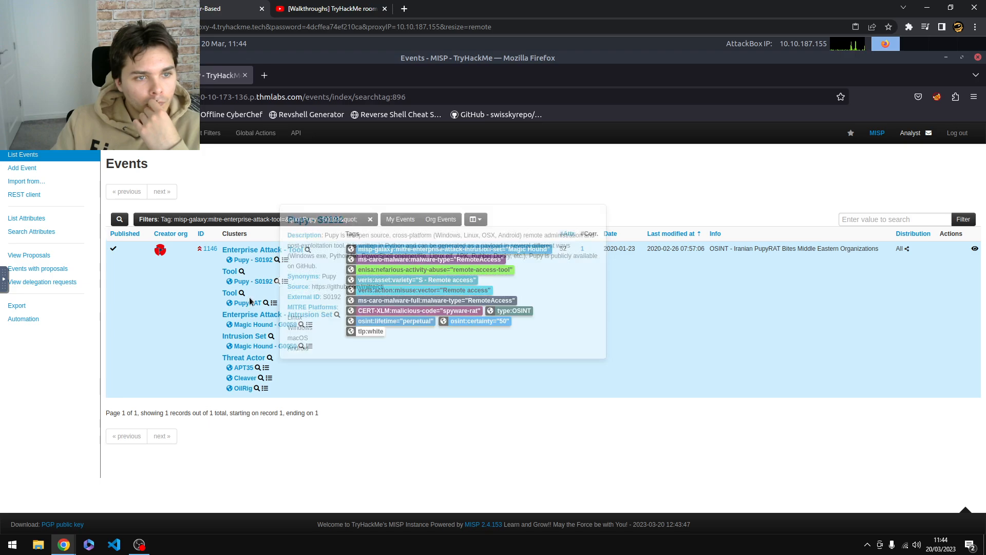
{"action": "mouse_move", "coordinate": [252, 309]}
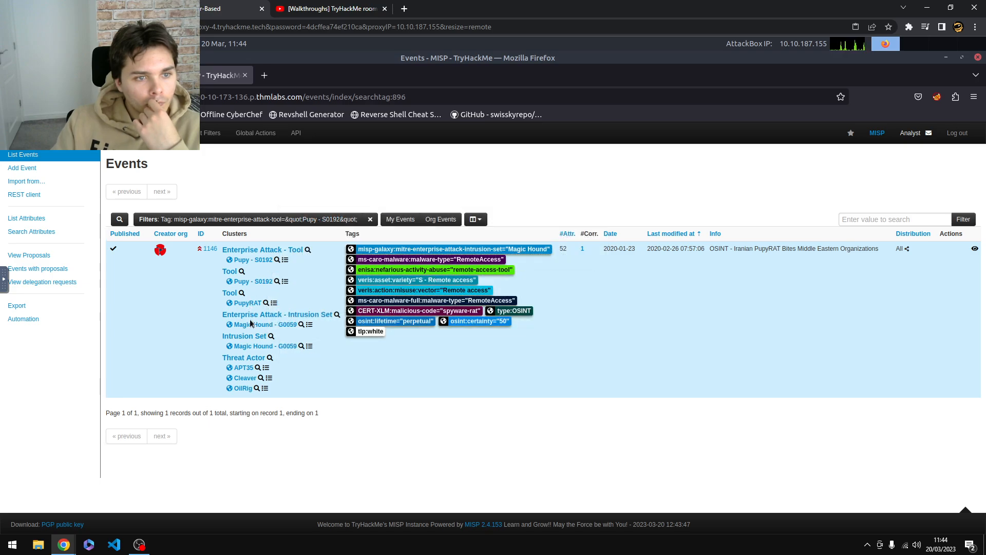
{"action": "mouse_move", "coordinate": [253, 328]}
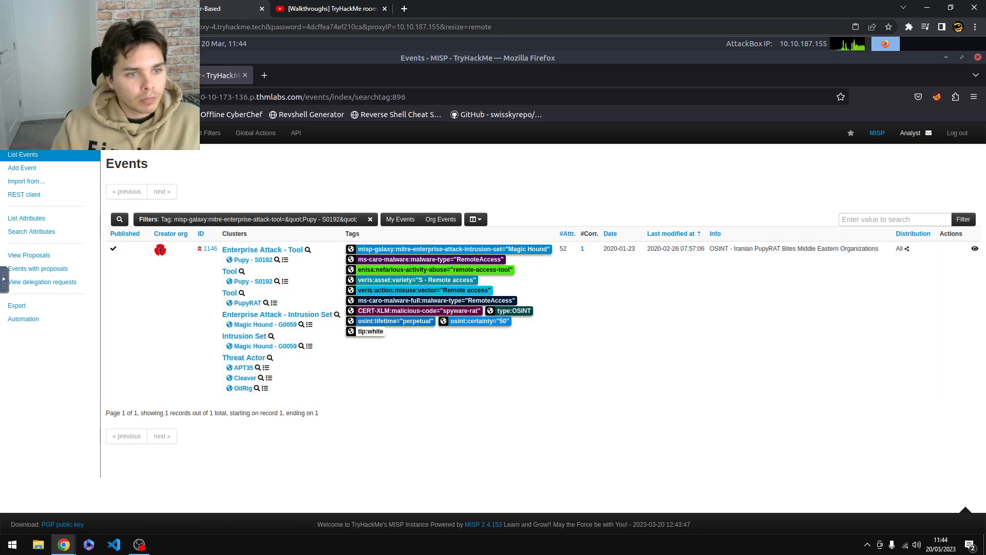
- Answer 'magic hound' for the Intrusion Set attack group question
{"action": "left_click", "coordinate": [98, 9]}
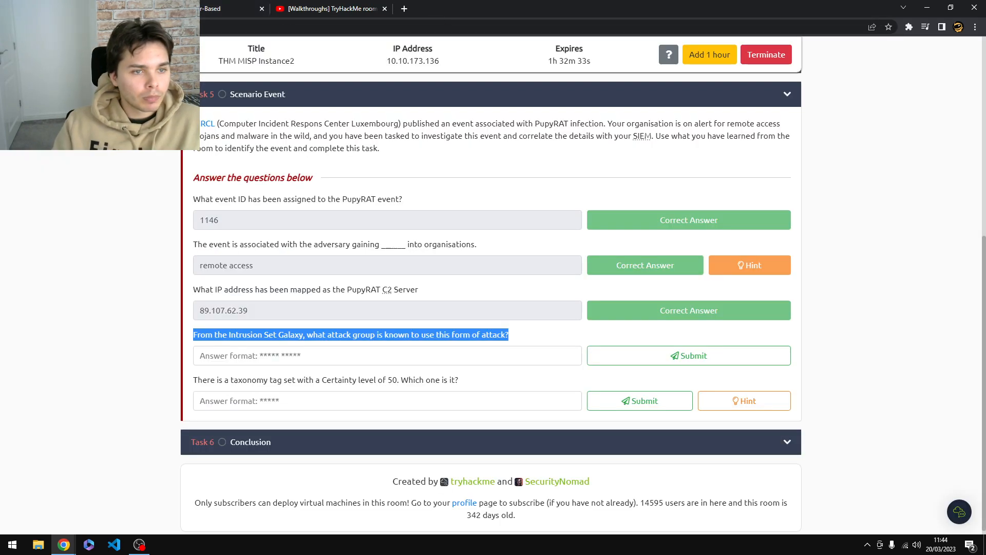
{"action": "left_click", "coordinate": [340, 360]}
{"action": "type", "text": "magic hounbd"}
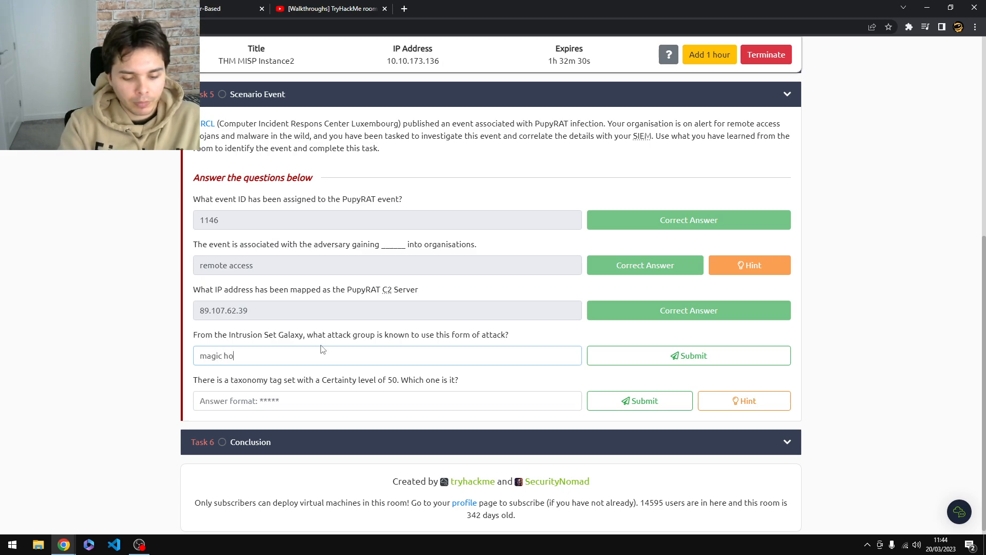
{"action": "key", "text": "BackSpace"}
{"action": "key", "text": "BackSpace"}
{"action": "type", "text": "d"}
{"action": "key", "text": "Return"}
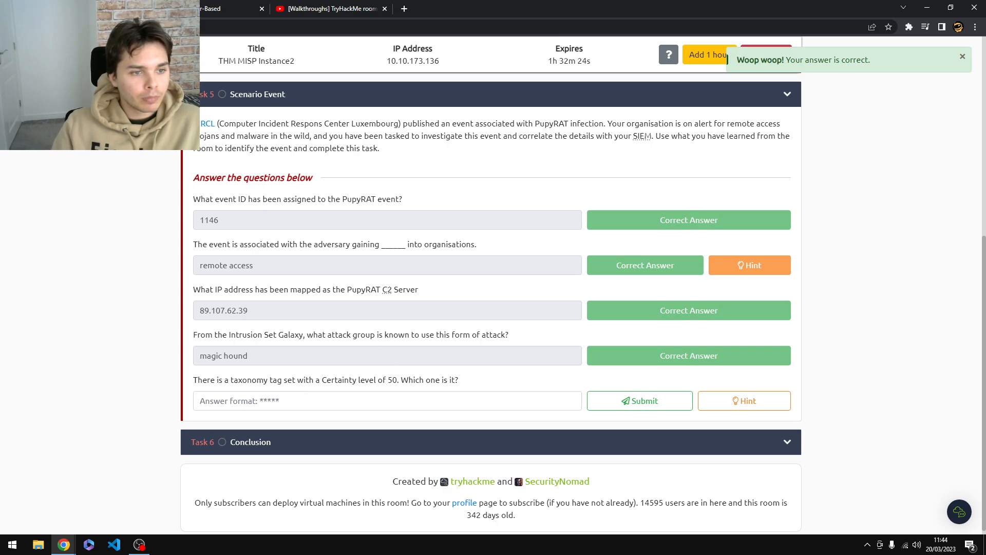
{"action": "left_click", "coordinate": [185, 9]}
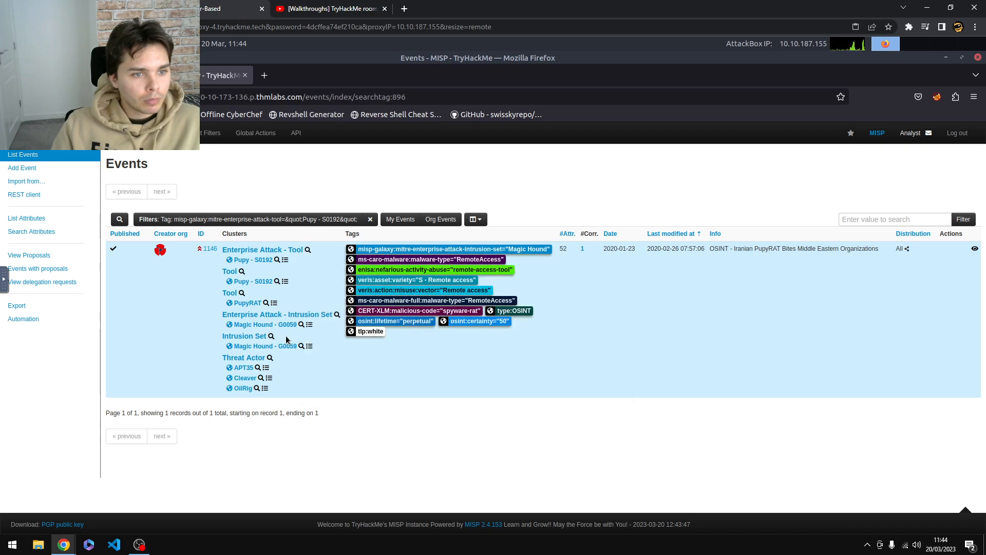
- Open the PupyRAT event 1146 detail page from the filtered events list, showing its High threat level
{"action": "mouse_move", "coordinate": [282, 349]}
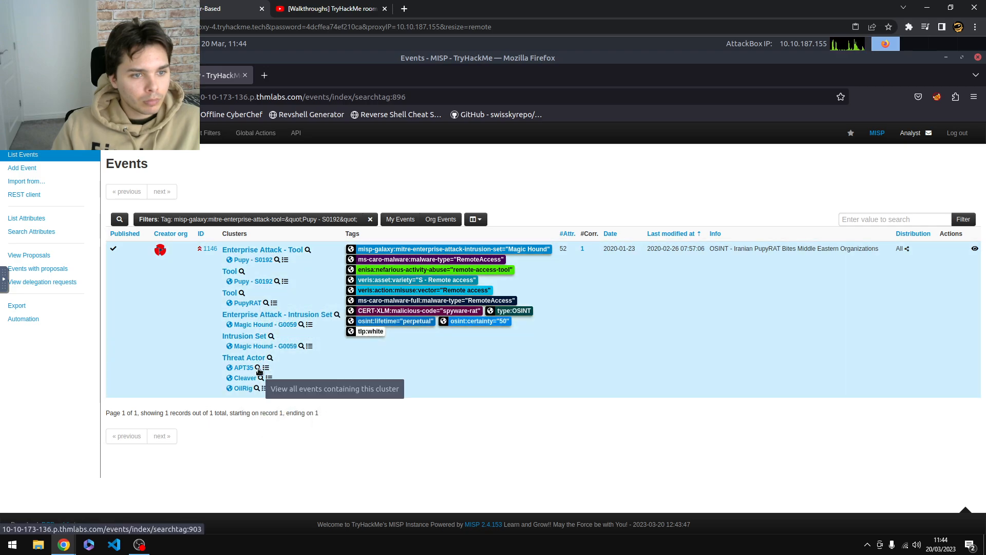
{"action": "mouse_move", "coordinate": [250, 371]}
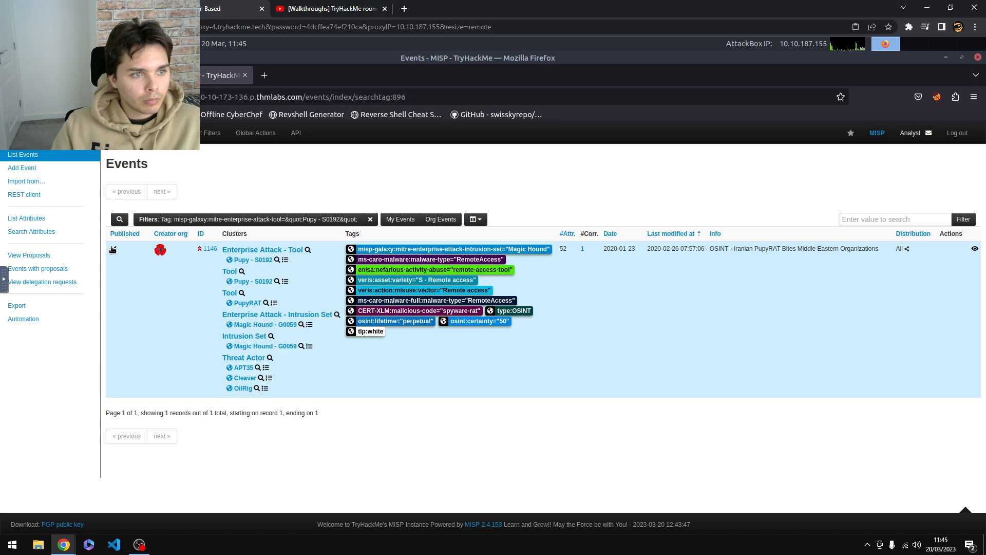
{"action": "left_click", "coordinate": [120, 255]}
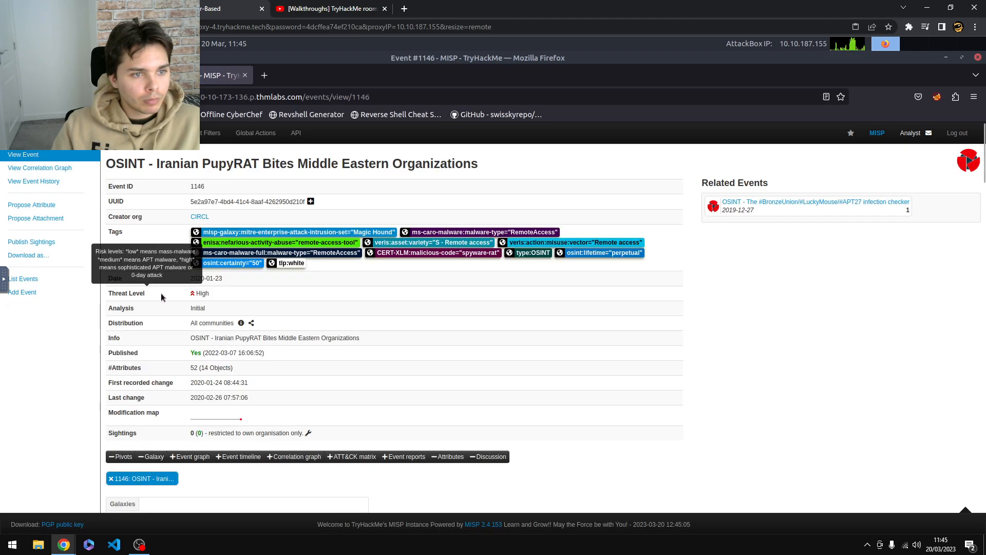
- Search event 1146's page for 50 and step through the first matches
{"action": "key", "text": "ctrl+f"}
{"action": "type", "text": "50"}
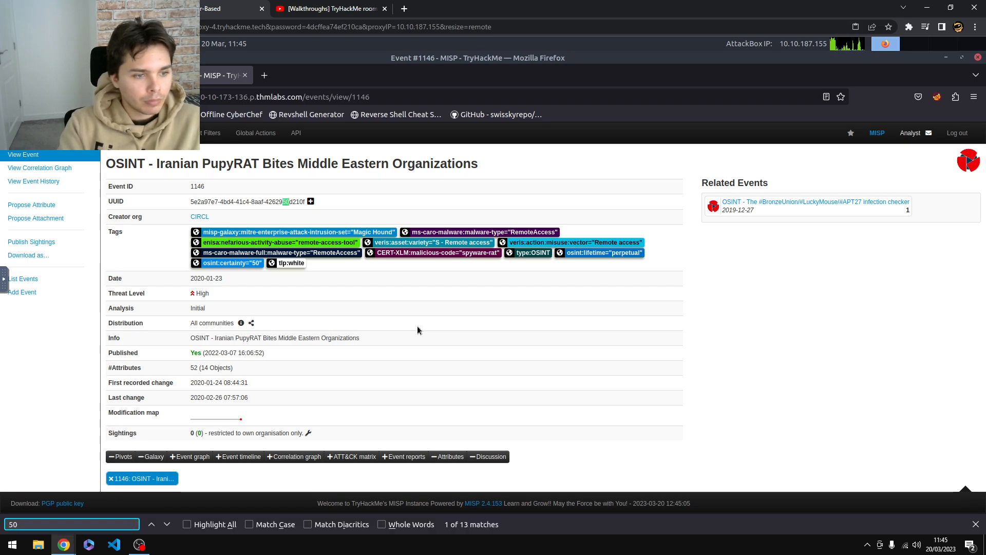
{"action": "key", "text": "Return"}
{"action": "key", "text": "Return"}
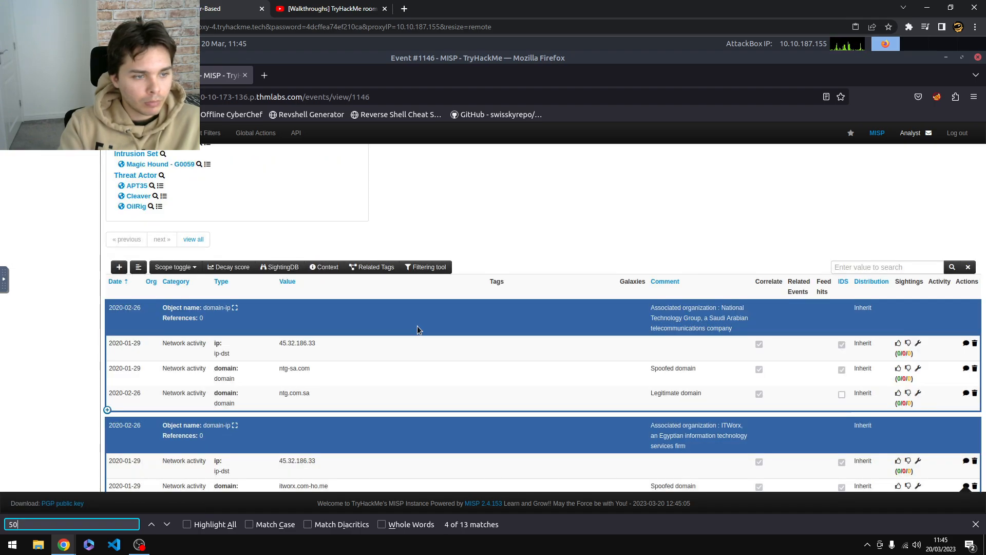
{"action": "key", "text": "Return"}
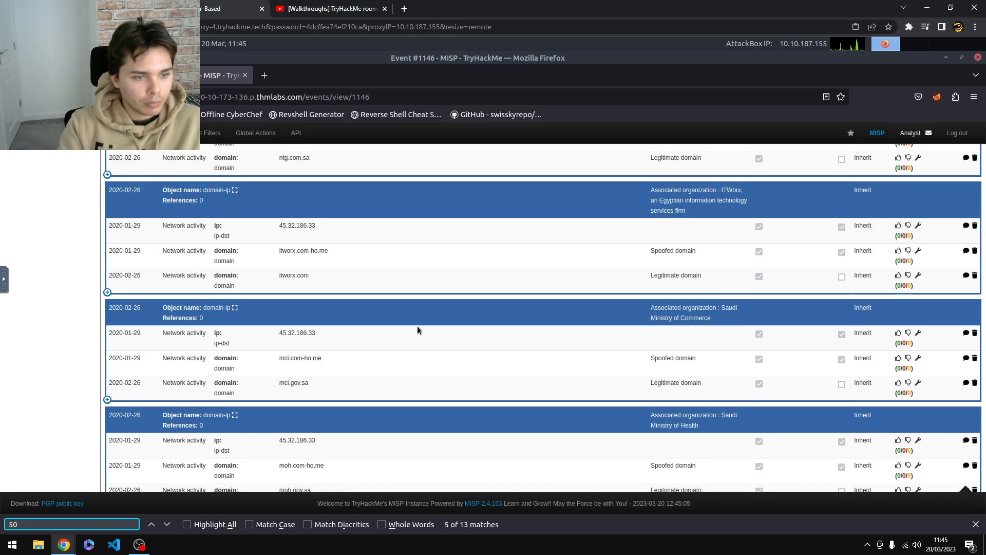
- Highlight all matches of 50 to locate the osint:certainty="50" tag, then return to TryHackMe
{"action": "left_click", "coordinate": [190, 526]}
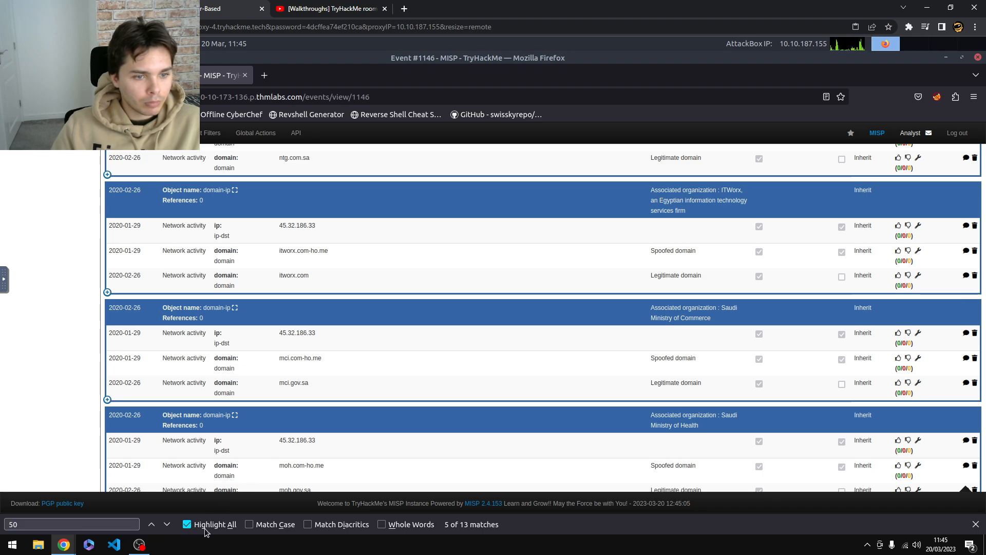
{"action": "left_click", "coordinate": [80, 524]}
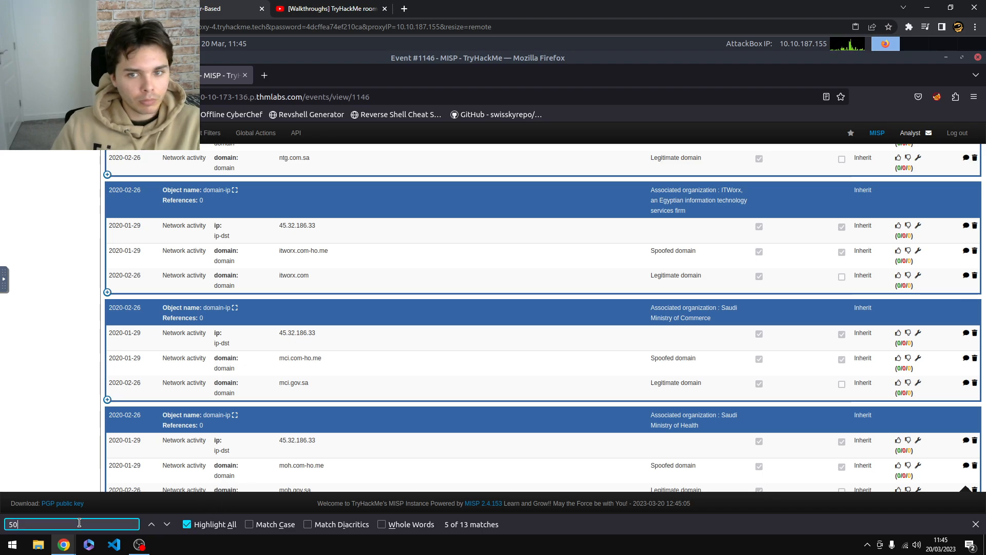
{"action": "key", "text": "Return"}
{"action": "key", "text": "Return"}
{"action": "key", "text": "Return"}
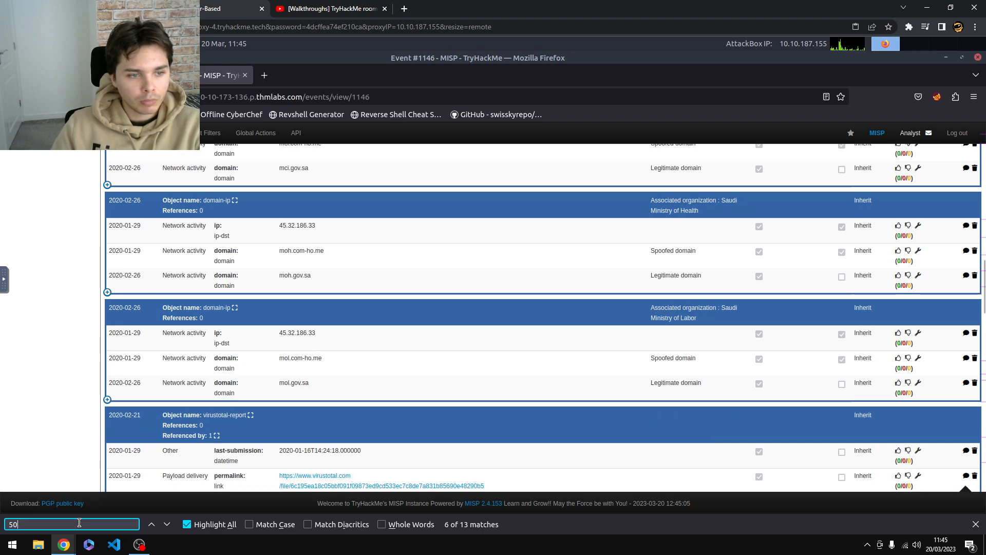
{"action": "key", "text": "Return"}
{"action": "key", "text": "Return"}
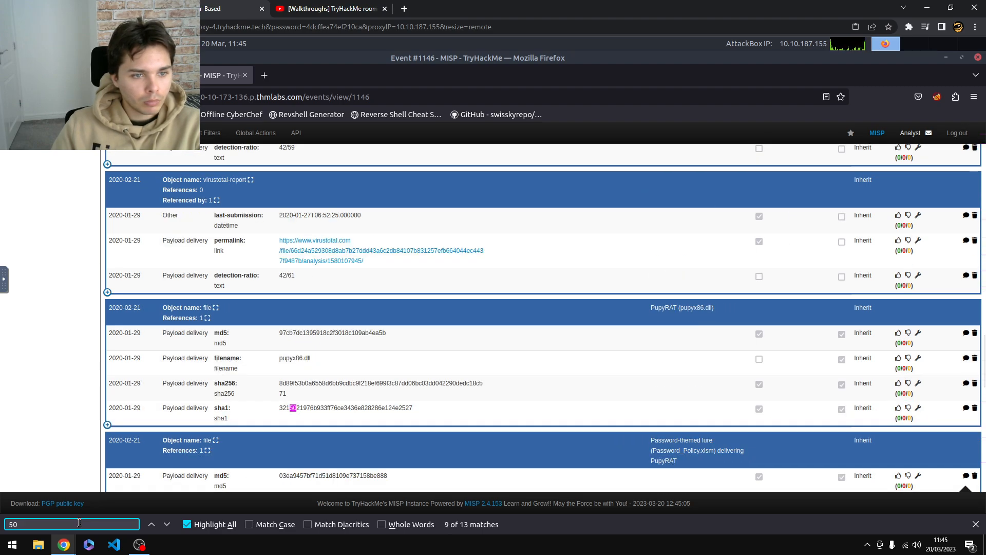
{"action": "key", "text": "Return"}
{"action": "key", "text": "Return"}
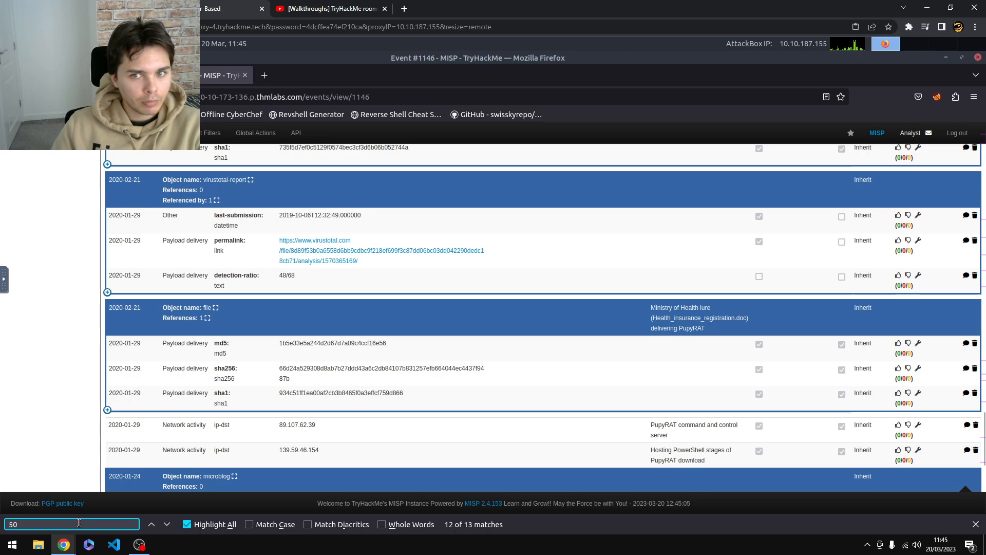
{"action": "key", "text": "Return"}
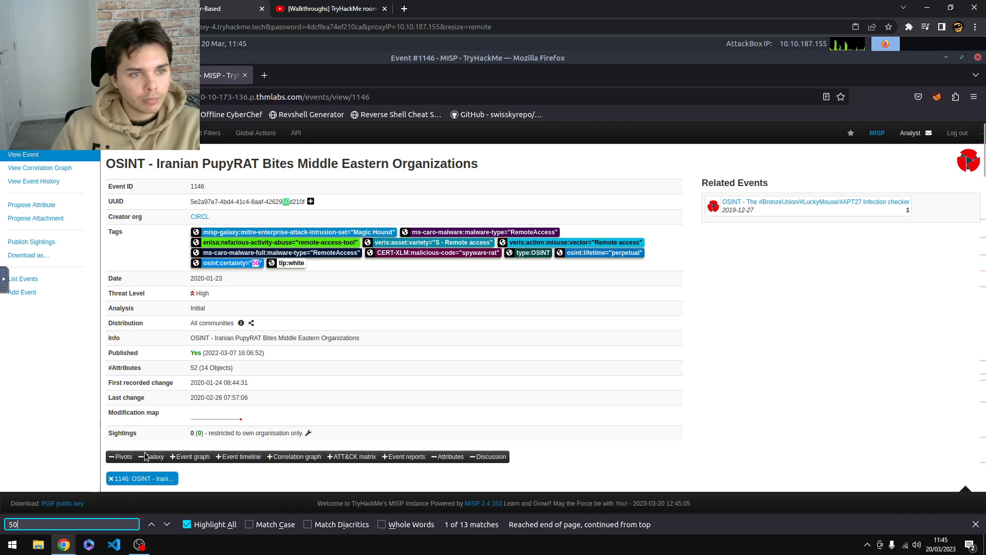
{"action": "left_click", "coordinate": [105, 9]}
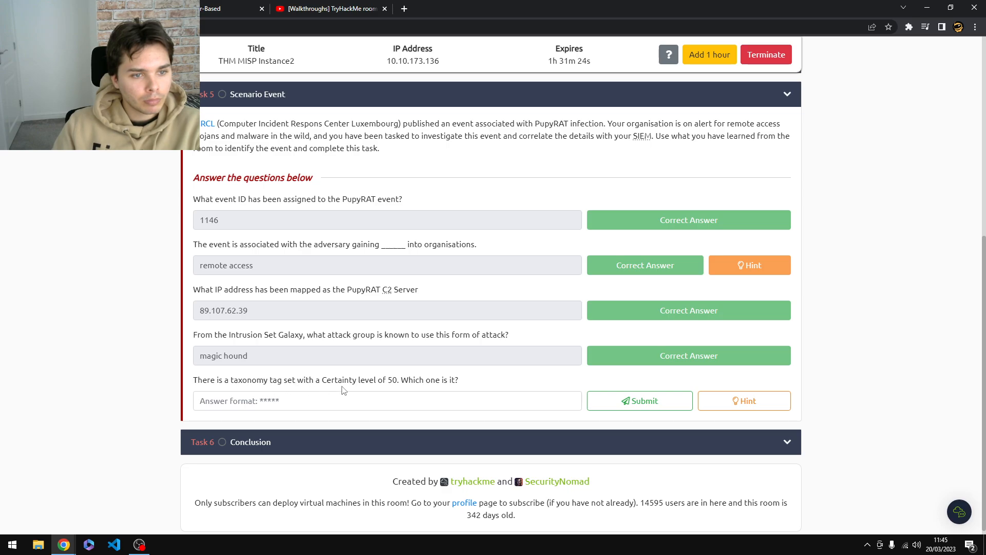
- Scroll through event 1146's file, virustotal-report and microblog attribute objects
{"action": "left_click", "coordinate": [237, 9]}
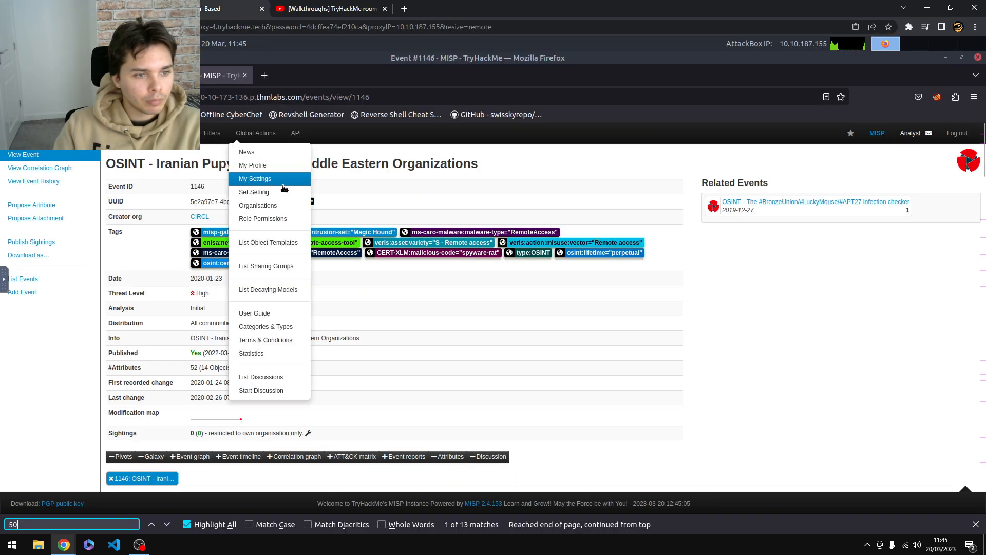
{"action": "scroll", "coordinate": [174, 228], "scroll_direction": "down", "scroll_amount": 2}
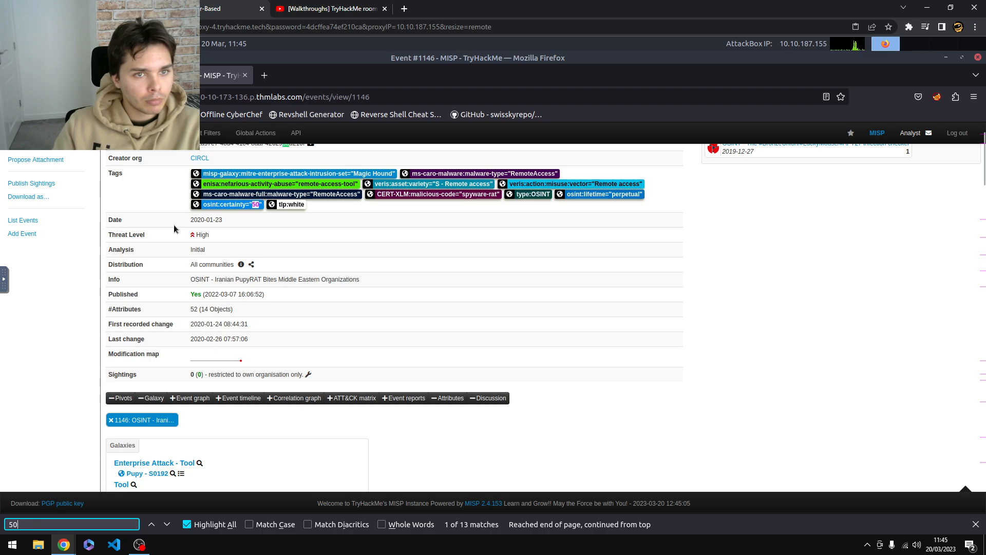
{"action": "scroll", "coordinate": [176, 227], "scroll_direction": "down", "scroll_amount": 5}
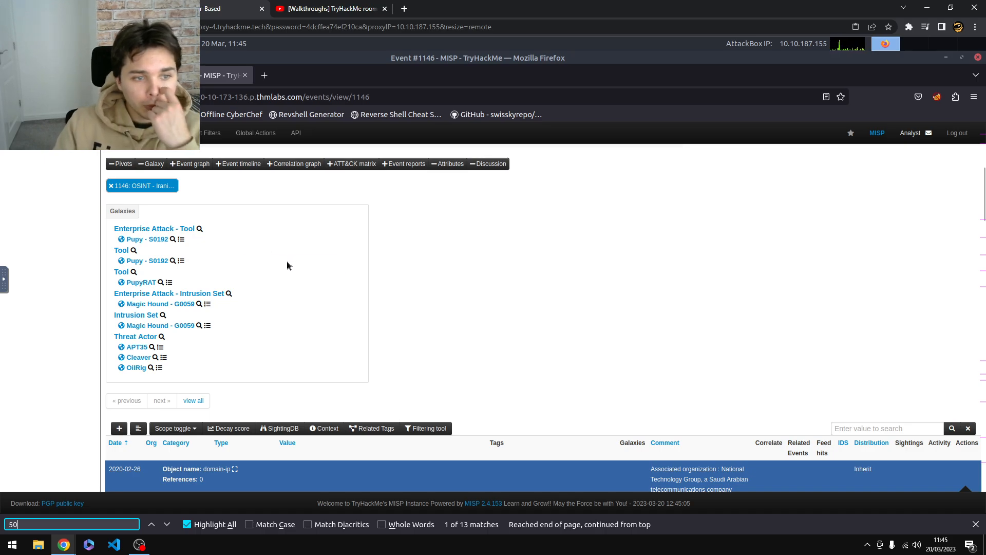
{"action": "scroll", "coordinate": [285, 263], "scroll_direction": "down", "scroll_amount": 5}
{"action": "scroll", "coordinate": [279, 265], "scroll_direction": "down", "scroll_amount": 15}
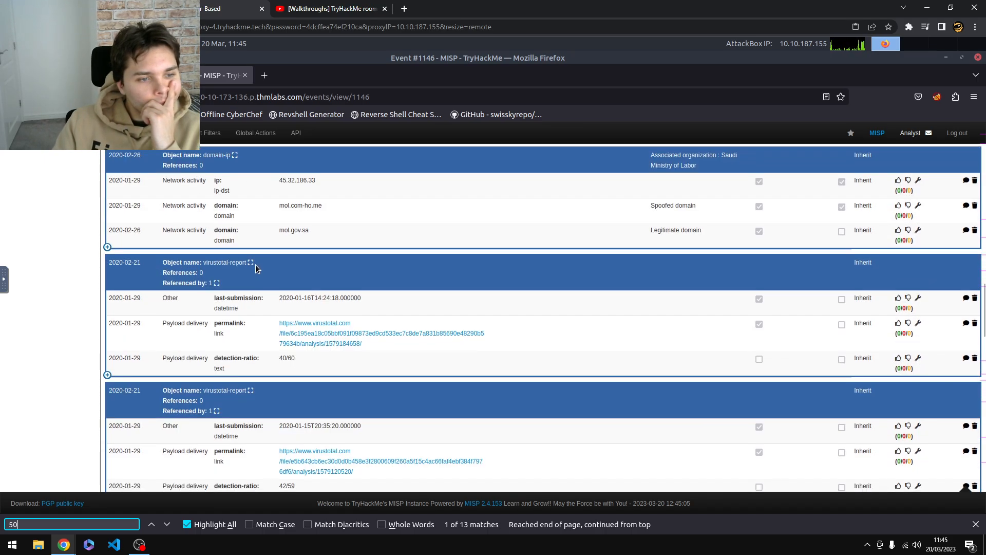
{"action": "scroll", "coordinate": [251, 267], "scroll_direction": "down", "scroll_amount": 15}
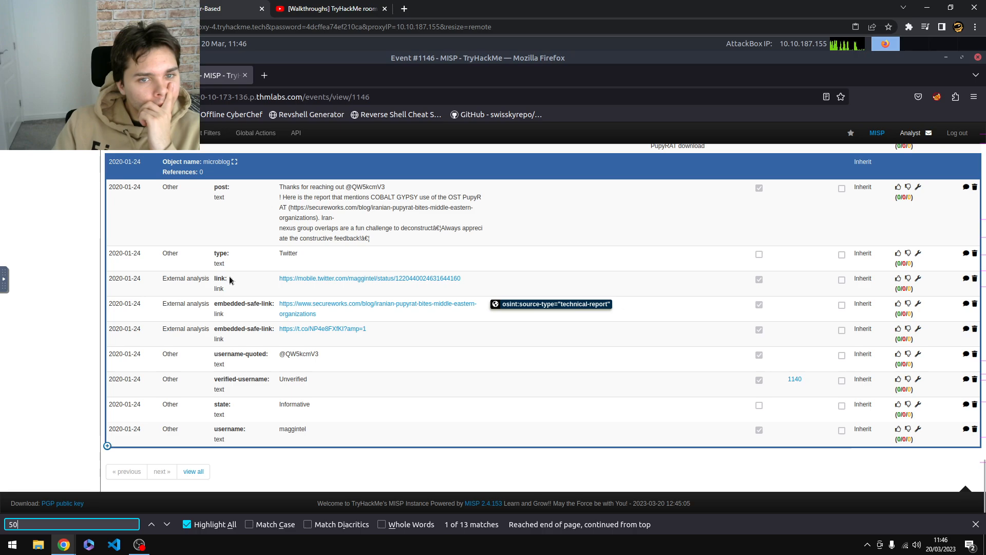
{"action": "scroll", "coordinate": [229, 281], "scroll_direction": "up", "scroll_amount": 10}
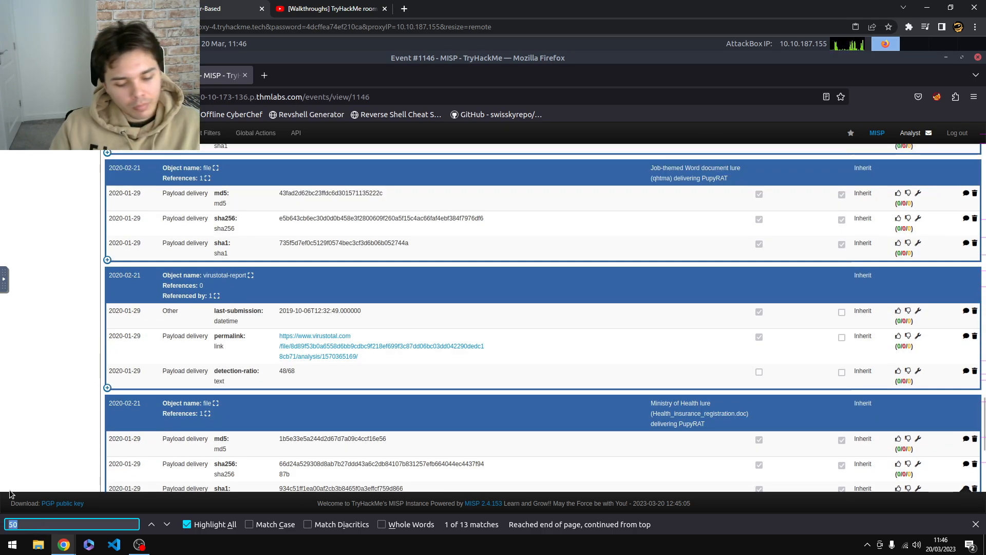
- Search event 1146 for 'tax' (no match) and look over the OilRig threat-actor galaxy
{"action": "key", "text": "BackSpace"}
{"action": "key", "text": "BackSpace"}
{"action": "type", "text": "tax"}
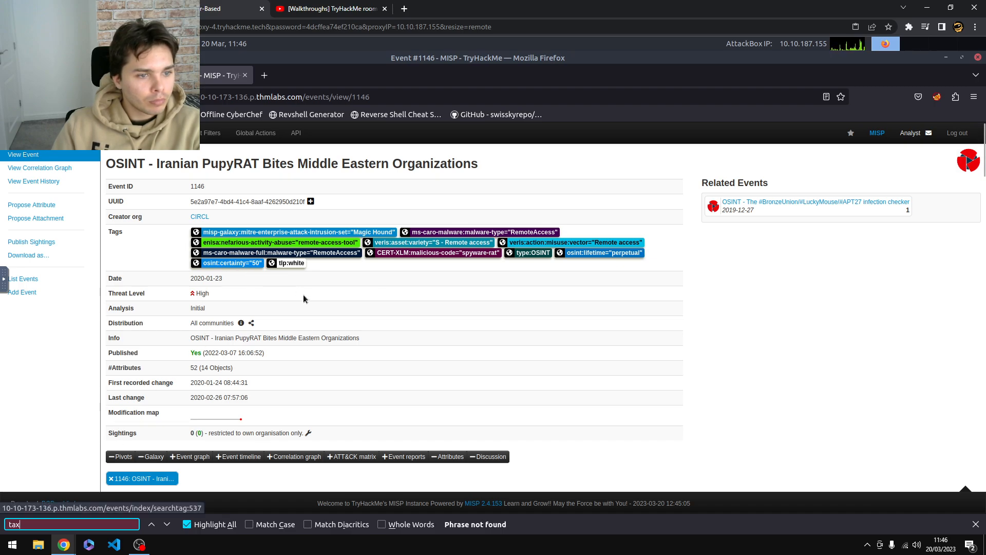
{"action": "scroll", "coordinate": [304, 299], "scroll_direction": "down", "scroll_amount": 5}
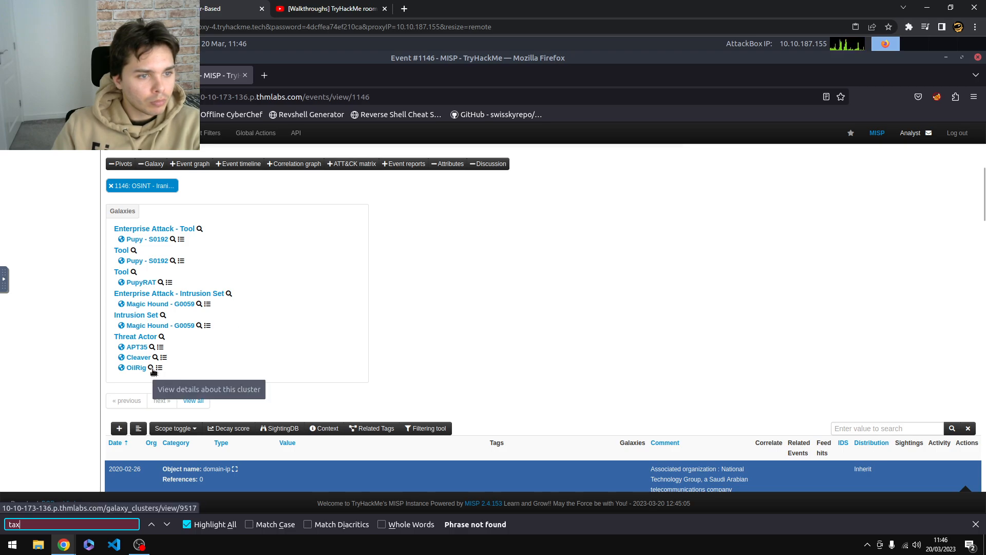
{"action": "mouse_move", "coordinate": [141, 372]}
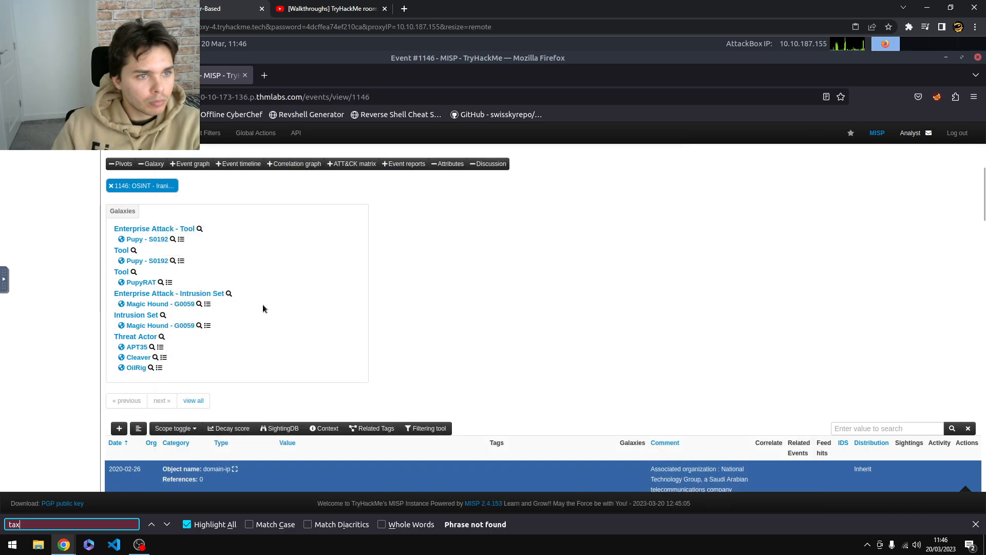
{"action": "scroll", "coordinate": [267, 309], "scroll_direction": "down", "scroll_amount": 5}
{"action": "scroll", "coordinate": [277, 314], "scroll_direction": "up", "scroll_amount": 5}
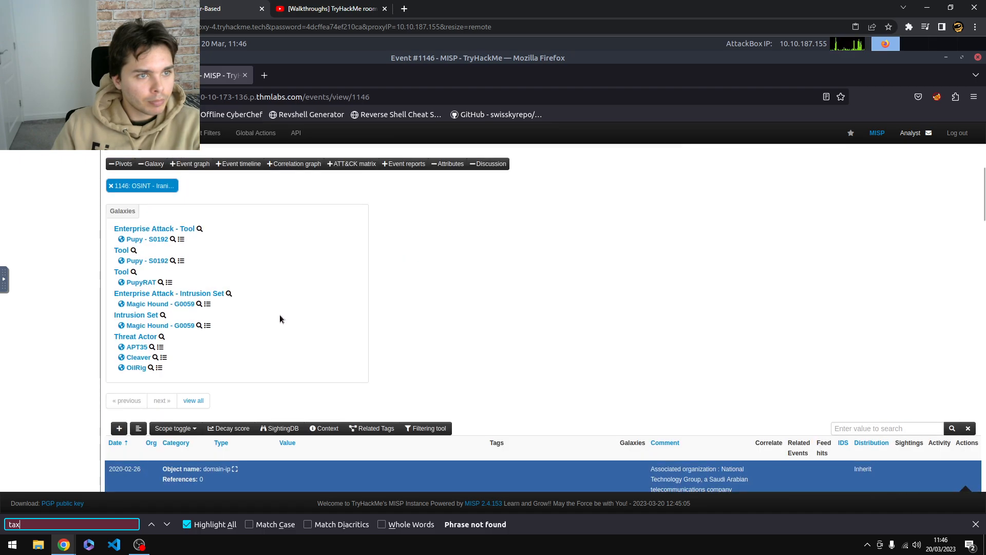
{"action": "scroll", "coordinate": [280, 318], "scroll_direction": "up", "scroll_amount": 3}
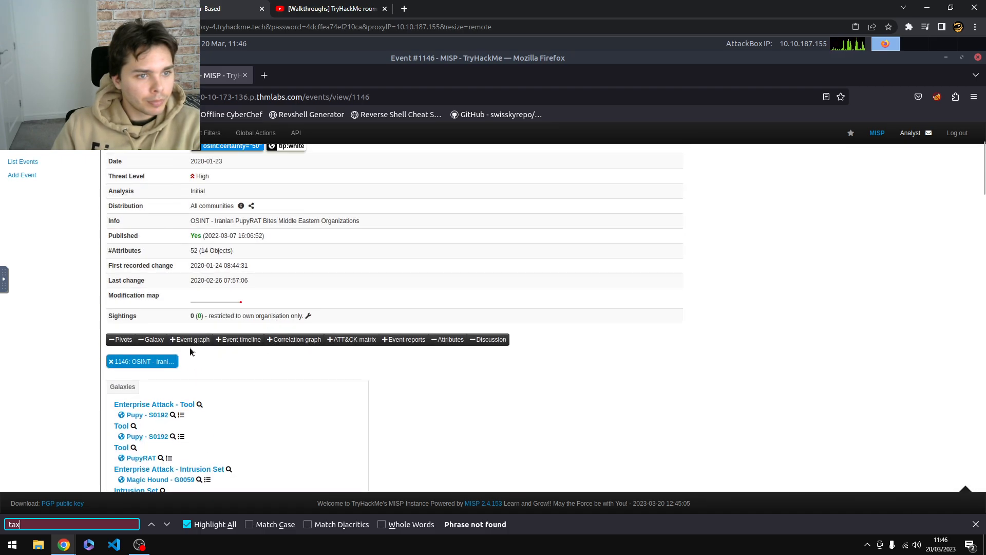
- Show event 1146's ATT&CK matrix, event reports and correlation graph, then hide the empty graph
{"action": "left_click", "coordinate": [353, 340]}
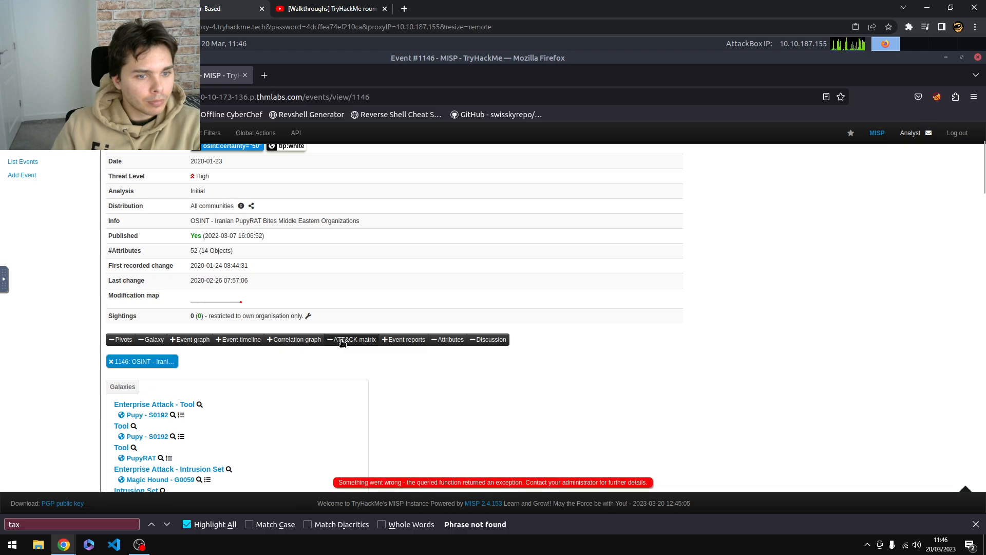
{"action": "scroll", "coordinate": [342, 288], "scroll_direction": "down", "scroll_amount": 2}
{"action": "left_click", "coordinate": [404, 222]}
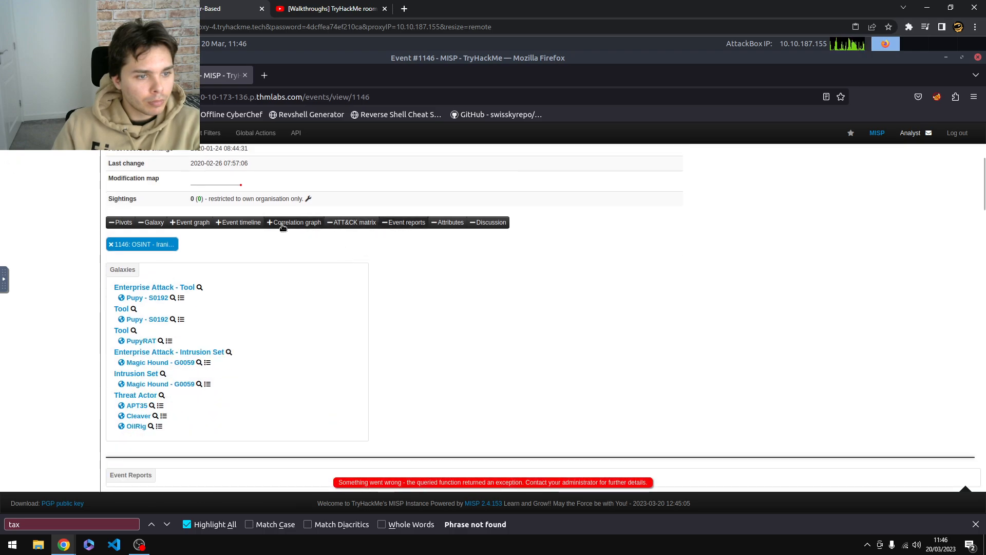
{"action": "scroll", "coordinate": [281, 225], "scroll_direction": "down", "scroll_amount": 2}
{"action": "scroll", "coordinate": [282, 224], "scroll_direction": "up", "scroll_amount": 2}
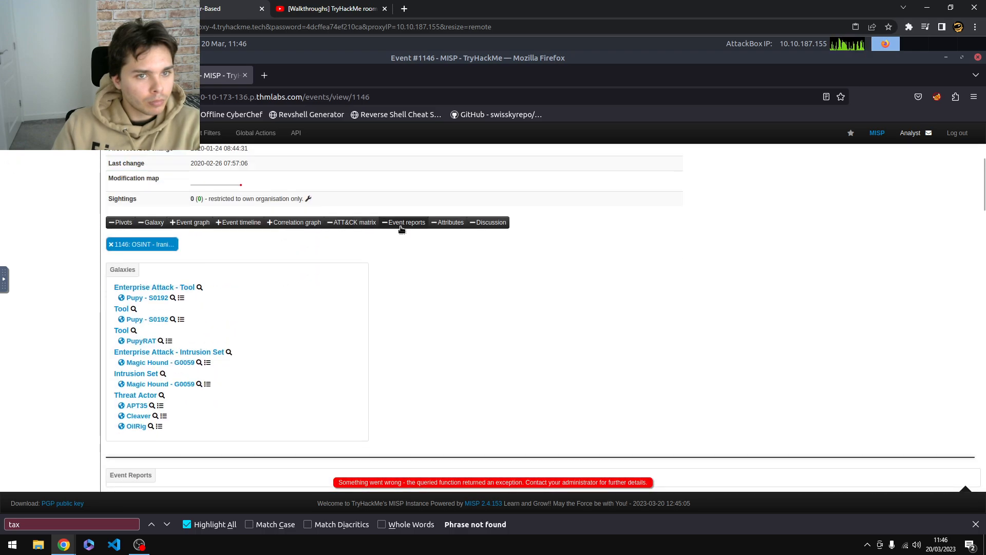
{"action": "left_click", "coordinate": [311, 225]}
{"action": "scroll", "coordinate": [276, 235], "scroll_direction": "down", "scroll_amount": 2}
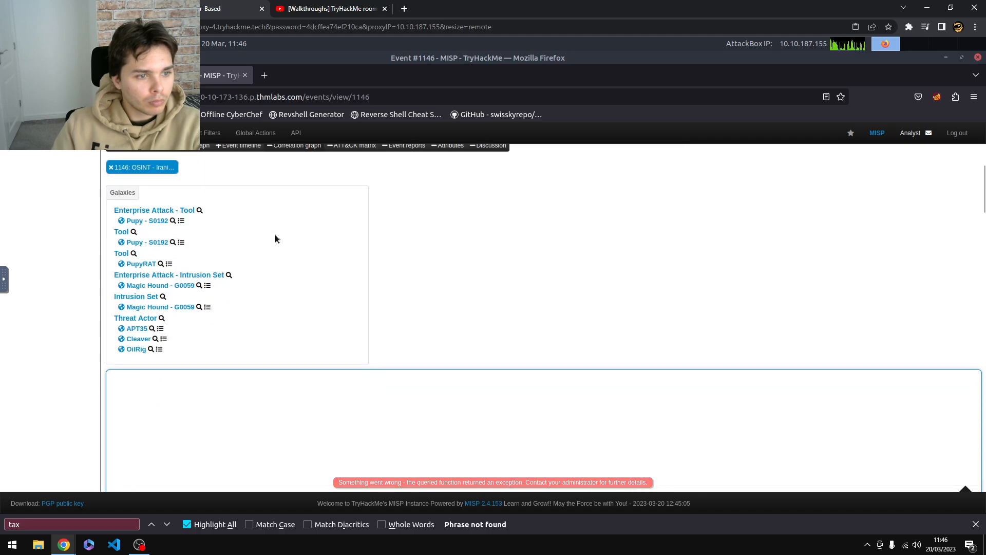
{"action": "scroll", "coordinate": [275, 234], "scroll_direction": "down", "scroll_amount": 4}
{"action": "scroll", "coordinate": [273, 239], "scroll_direction": "up", "scroll_amount": 5}
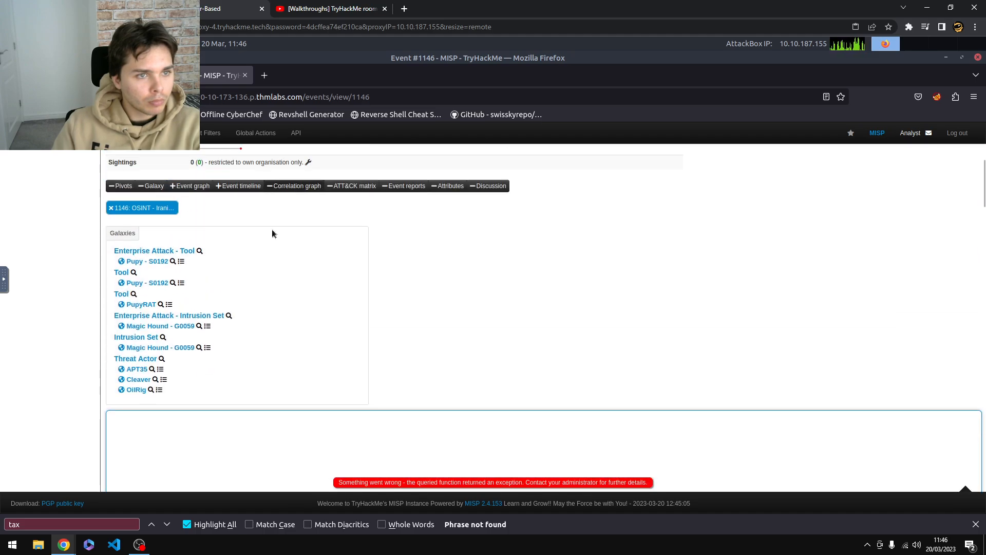
{"action": "scroll", "coordinate": [272, 233], "scroll_direction": "up", "scroll_amount": 1}
{"action": "left_click", "coordinate": [284, 226]}
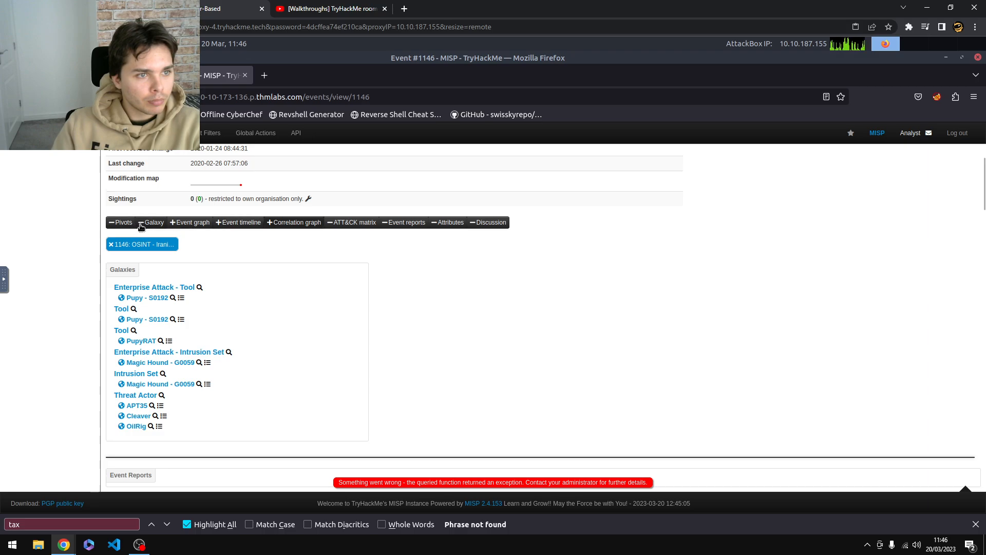
- Open the event's objects graph and scroll through it
{"action": "left_click", "coordinate": [190, 225]}
{"action": "scroll", "coordinate": [189, 226], "scroll_direction": "down", "scroll_amount": 3}
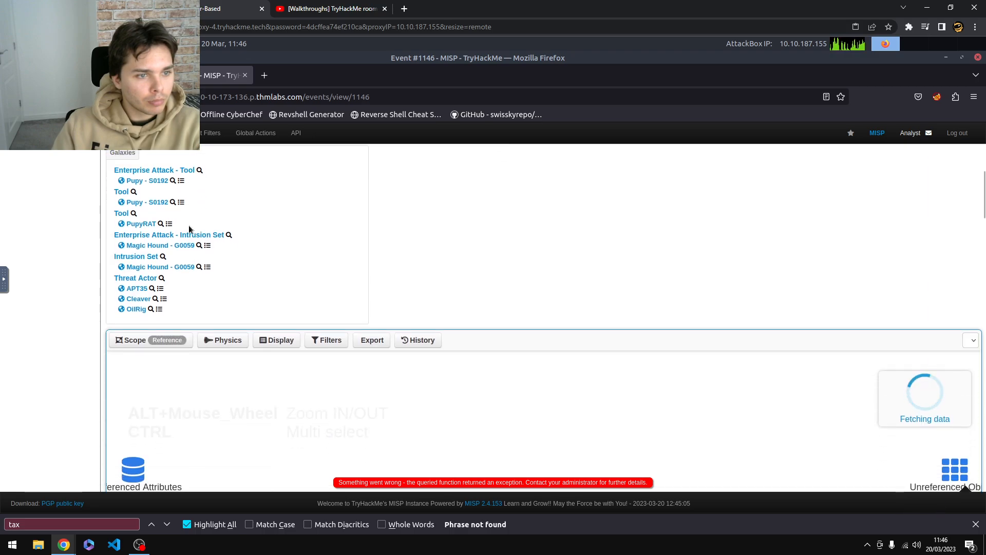
{"action": "scroll", "coordinate": [185, 233], "scroll_direction": "down", "scroll_amount": 2}
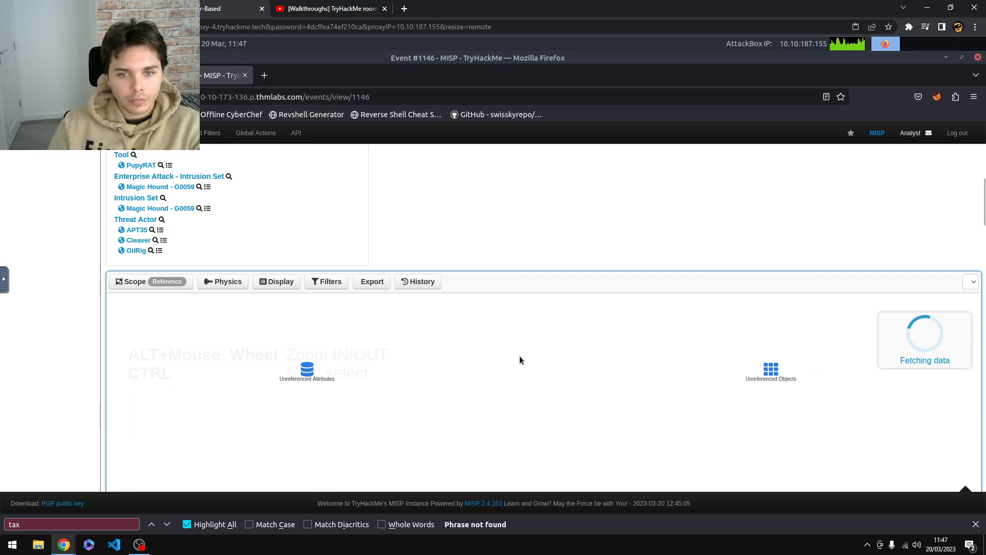
{"action": "scroll", "coordinate": [532, 184], "scroll_direction": "down", "scroll_amount": 1}
{"action": "scroll", "coordinate": [532, 185], "scroll_direction": "down", "scroll_amount": 1}
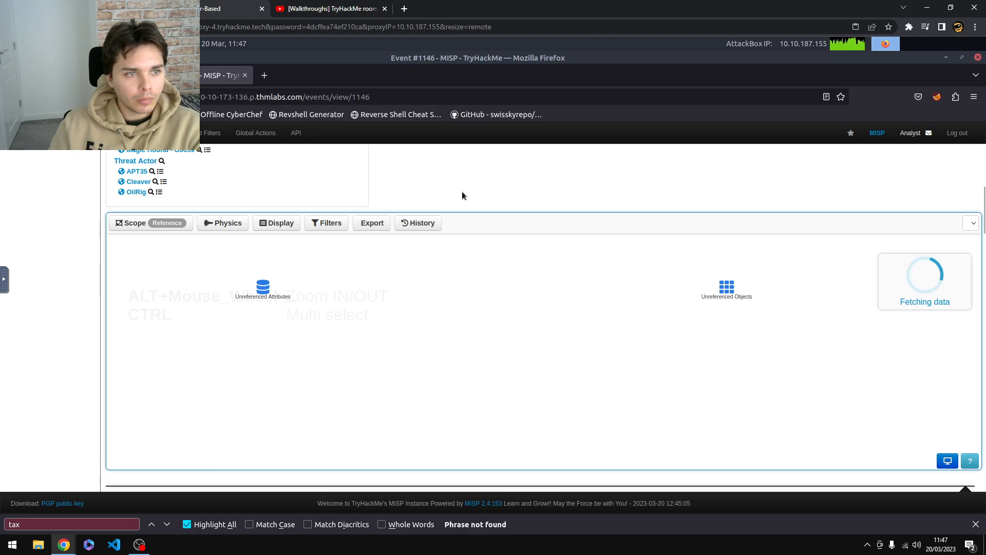
{"action": "scroll", "coordinate": [459, 198], "scroll_direction": "up", "scroll_amount": 1}
{"action": "scroll", "coordinate": [461, 208], "scroll_direction": "up", "scroll_amount": 5}
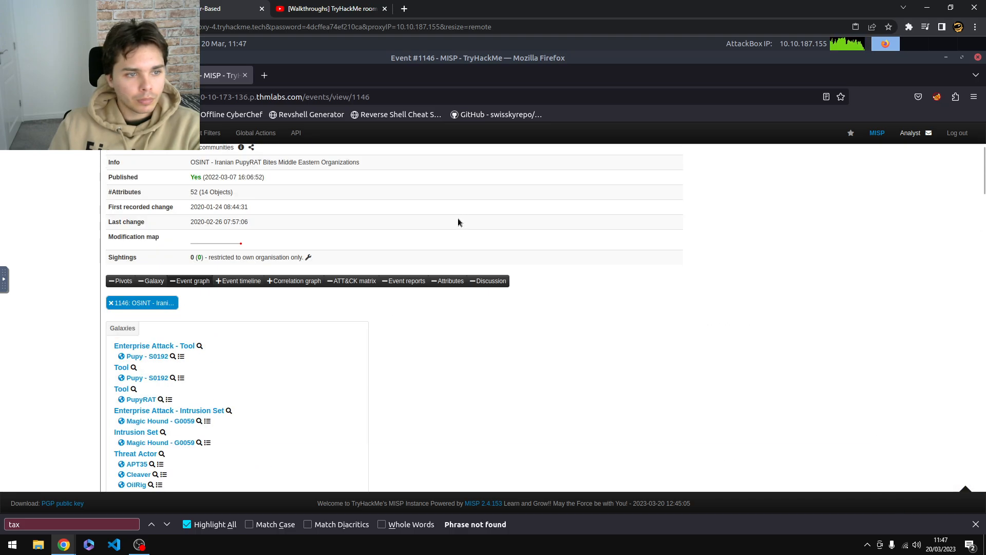
{"action": "scroll", "coordinate": [458, 221], "scroll_direction": "down", "scroll_amount": 5}
{"action": "scroll", "coordinate": [449, 243], "scroll_direction": "up", "scroll_amount": 6}
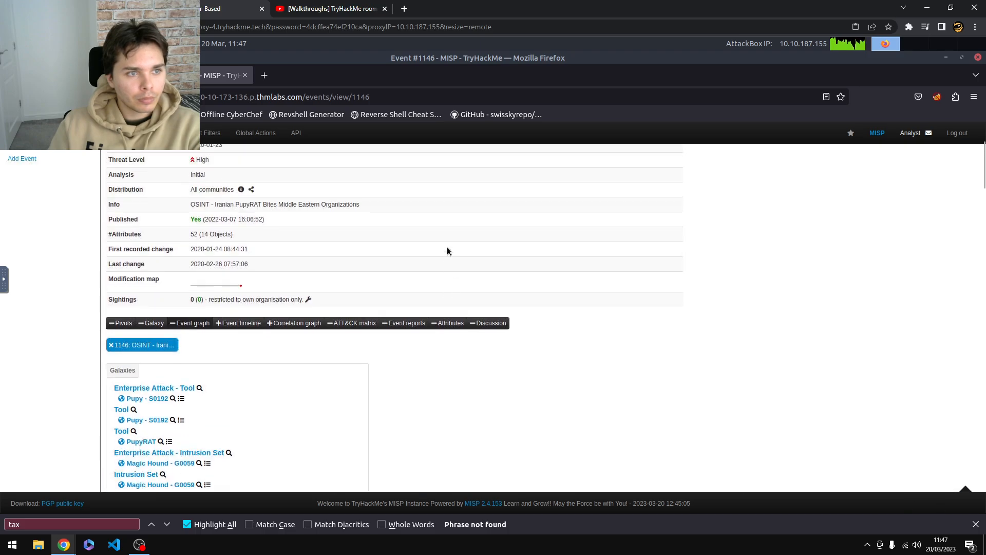
{"action": "scroll", "coordinate": [448, 253], "scroll_direction": "up", "scroll_amount": 1}
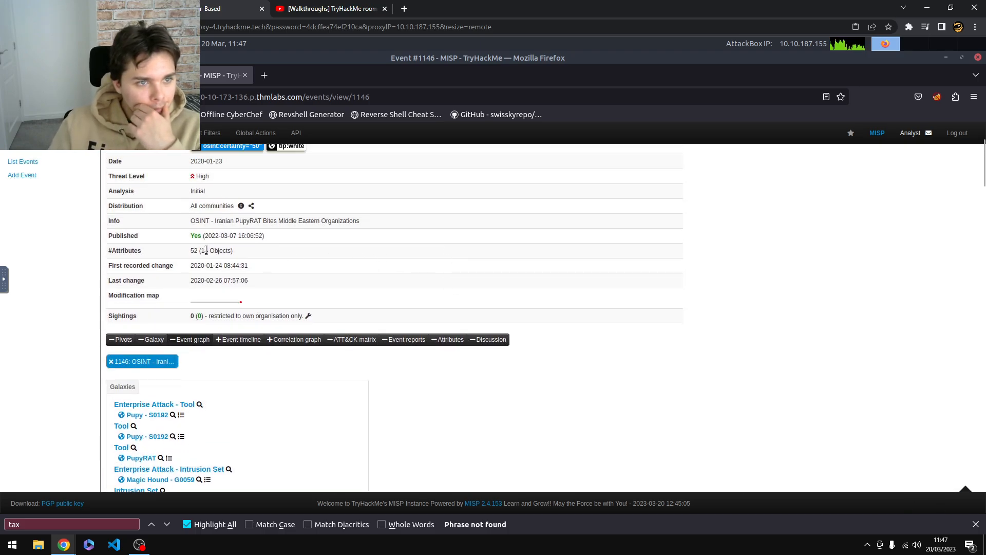
{"action": "scroll", "coordinate": [204, 250], "scroll_direction": "up", "scroll_amount": 4}
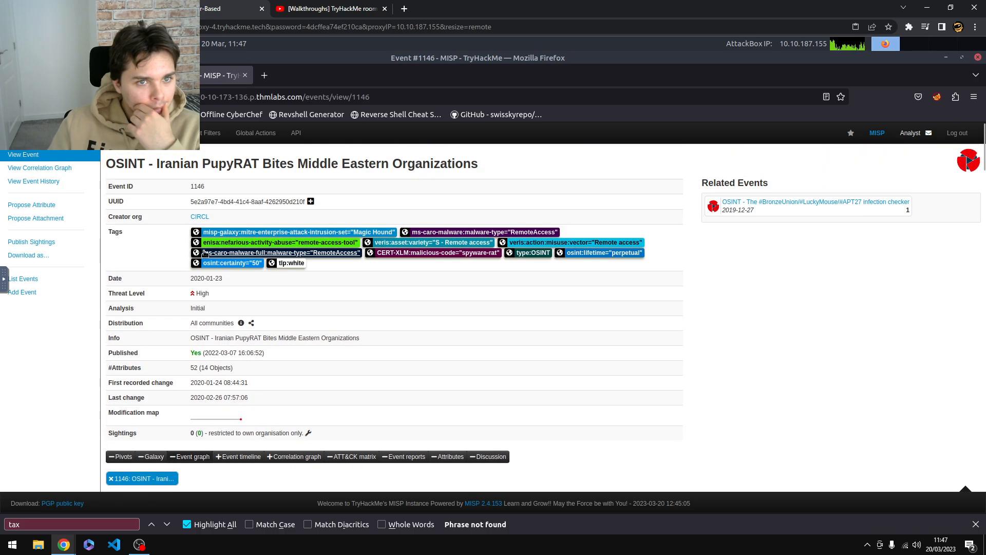
{"action": "scroll", "coordinate": [272, 262], "scroll_direction": "down", "scroll_amount": 6}
{"action": "scroll", "coordinate": [272, 262], "scroll_direction": "down", "scroll_amount": 7}
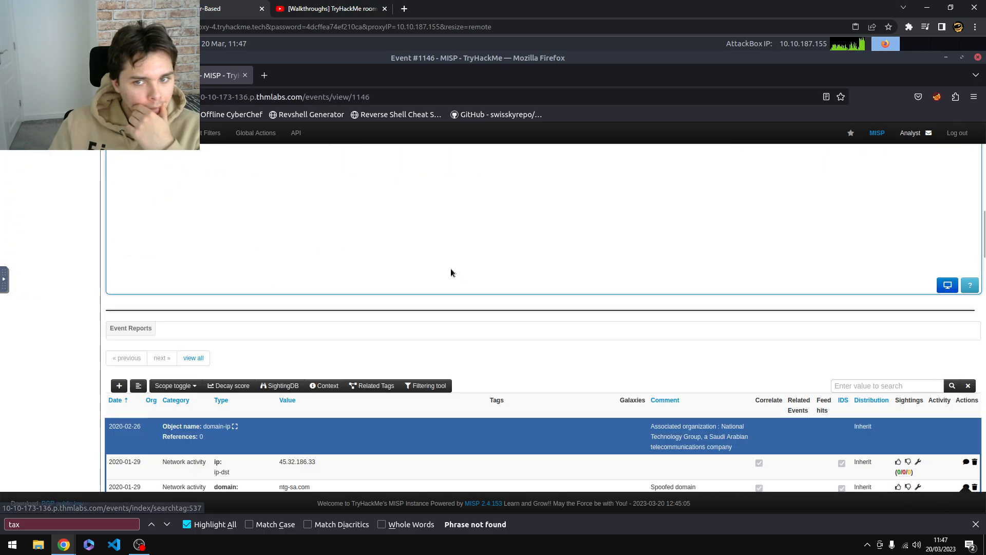
{"action": "scroll", "coordinate": [456, 411], "scroll_direction": "up", "scroll_amount": 3}
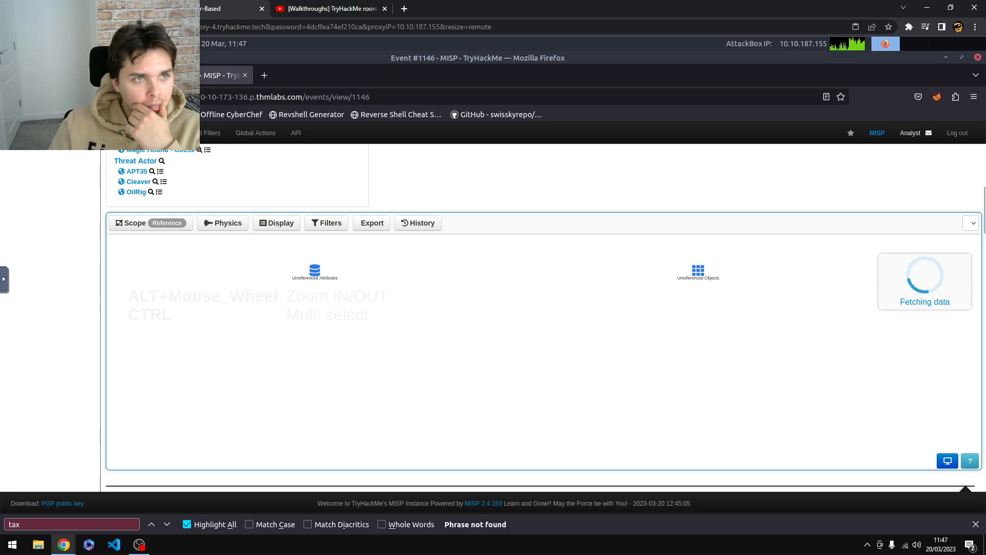
- Glance at the TryHackMe questions and YouTube walkthrough, then keep scrolling event 1146
{"action": "left_click", "coordinate": [86, 9]}
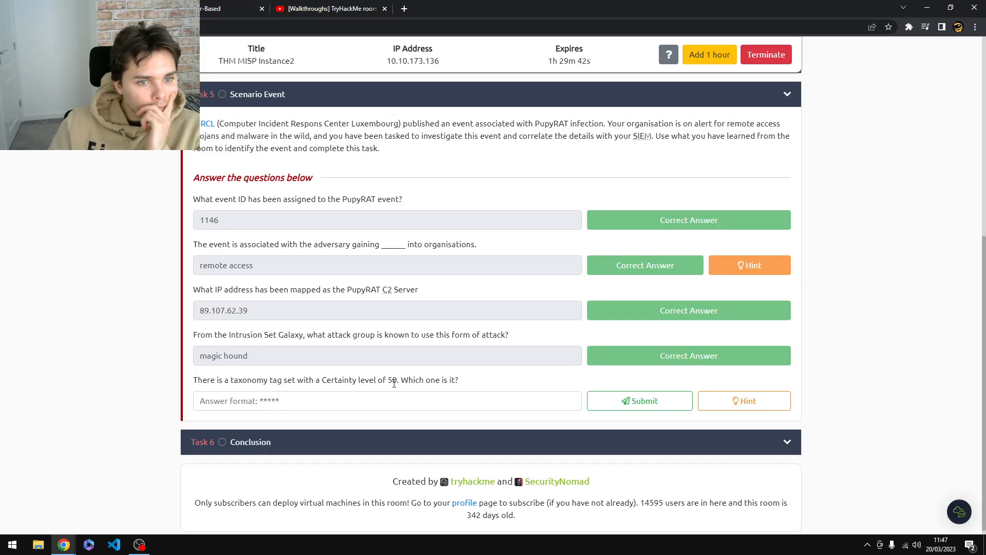
{"action": "left_click", "coordinate": [209, 12]}
{"action": "left_click", "coordinate": [312, 8]}
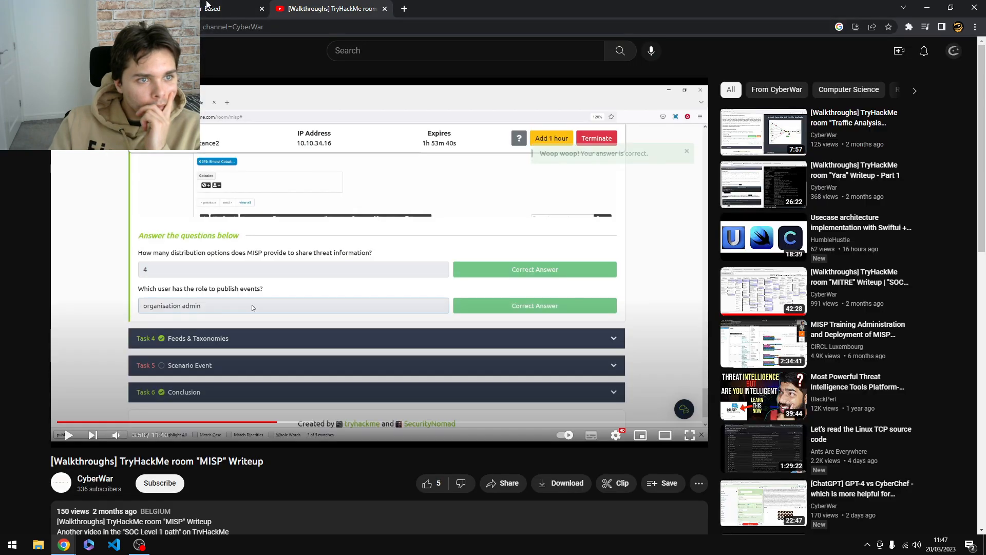
{"action": "left_click", "coordinate": [207, 5]}
{"action": "scroll", "coordinate": [455, 202], "scroll_direction": "up", "scroll_amount": 10}
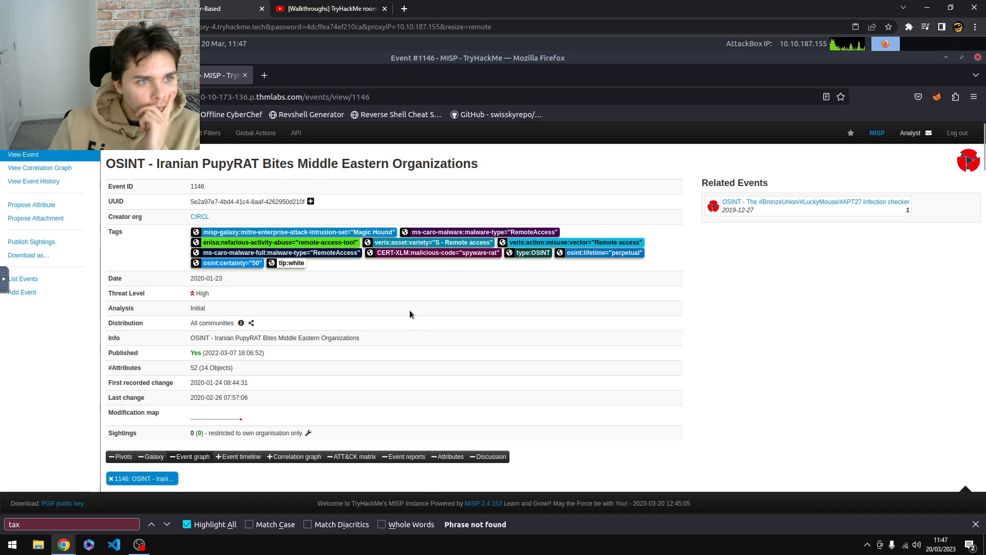
{"action": "scroll", "coordinate": [409, 309], "scroll_direction": "down", "scroll_amount": 15}
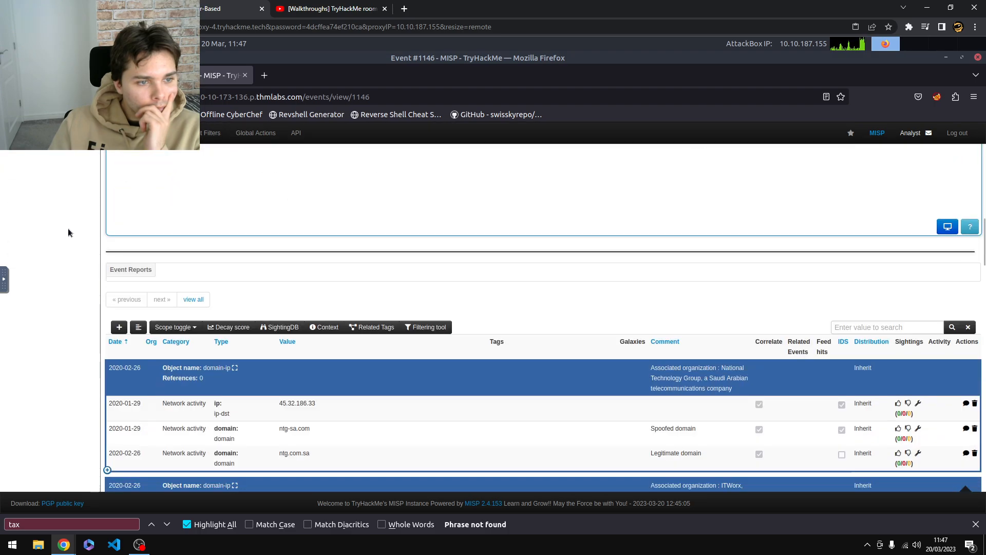
{"action": "scroll", "coordinate": [63, 231], "scroll_direction": "down", "scroll_amount": 15}
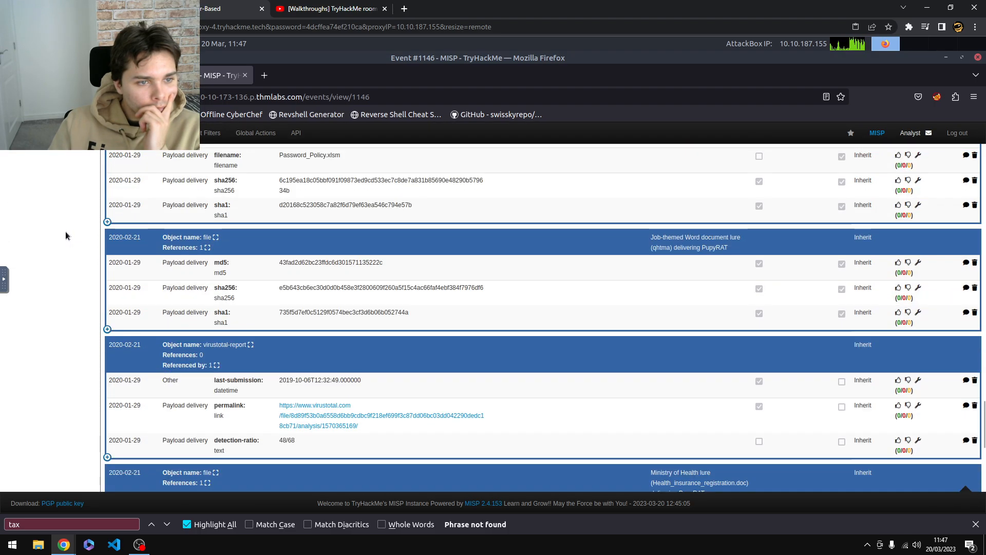
{"action": "scroll", "coordinate": [67, 233], "scroll_direction": "down", "scroll_amount": 4}
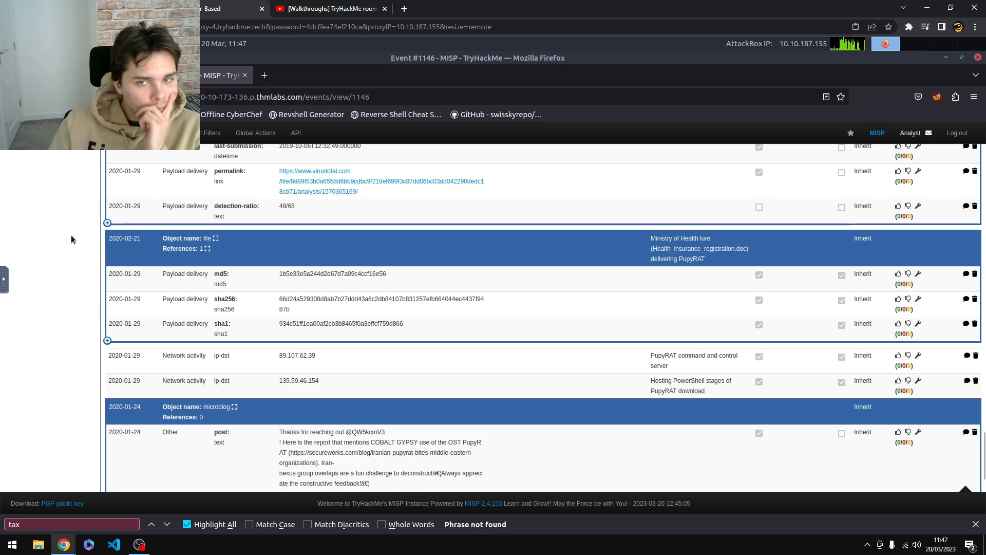
{"action": "scroll", "coordinate": [82, 235], "scroll_direction": "up", "scroll_amount": 5}
{"action": "scroll", "coordinate": [84, 235], "scroll_direction": "down", "scroll_amount": 3}
{"action": "scroll", "coordinate": [90, 236], "scroll_direction": "up", "scroll_amount": 15}
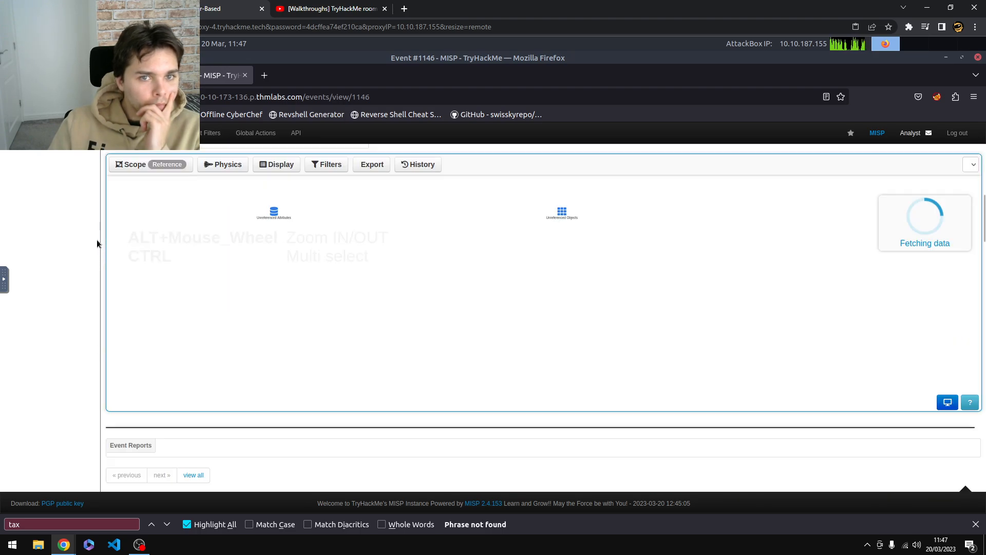
{"action": "scroll", "coordinate": [97, 244], "scroll_direction": "up", "scroll_amount": 2}
- Play the YouTube walkthrough from around 5:37 and skip ahead to about 6:45
{"action": "left_click", "coordinate": [296, 7]}
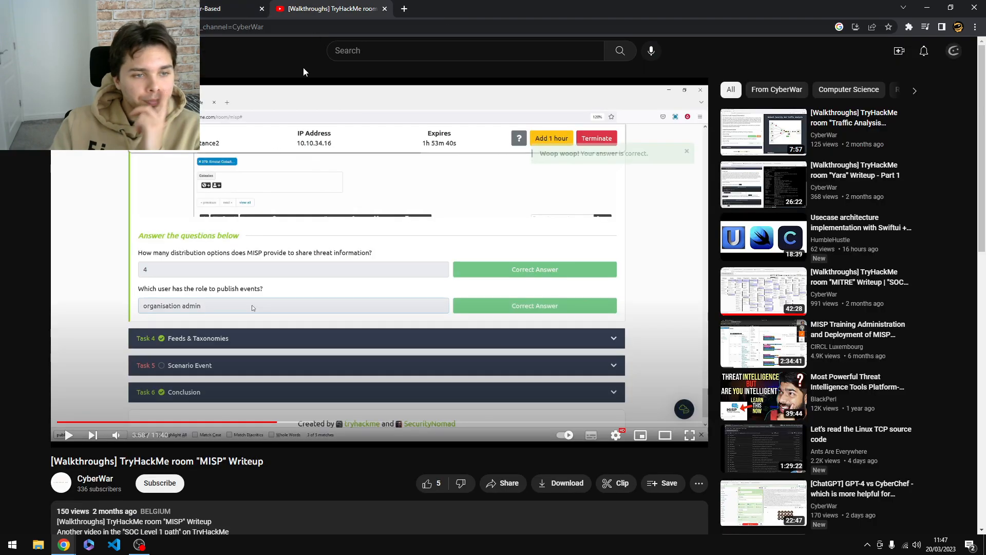
{"action": "left_click", "coordinate": [367, 422]}
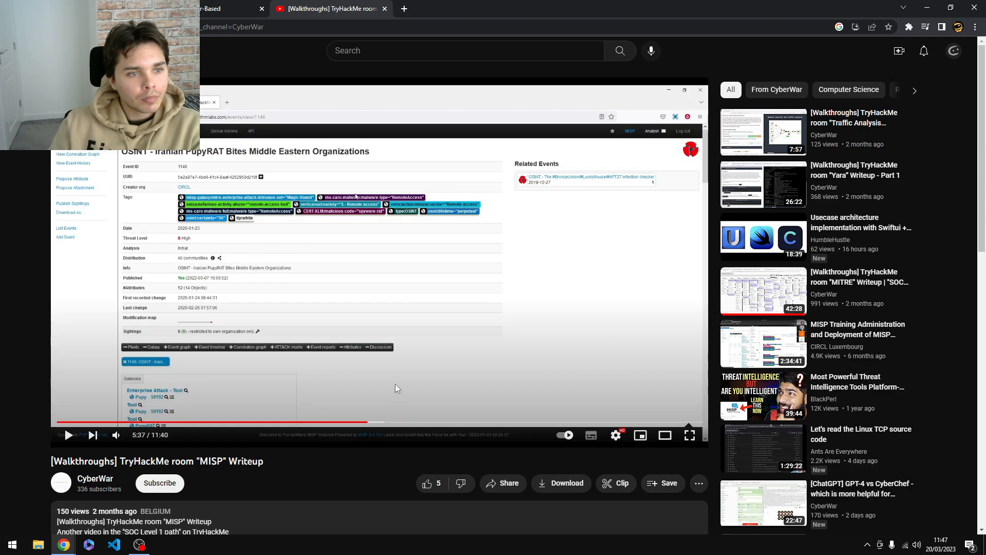
{"action": "left_click", "coordinate": [395, 387]}
{"action": "left_click_drag", "start_coordinate": [396, 422], "coordinate": [473, 425]}
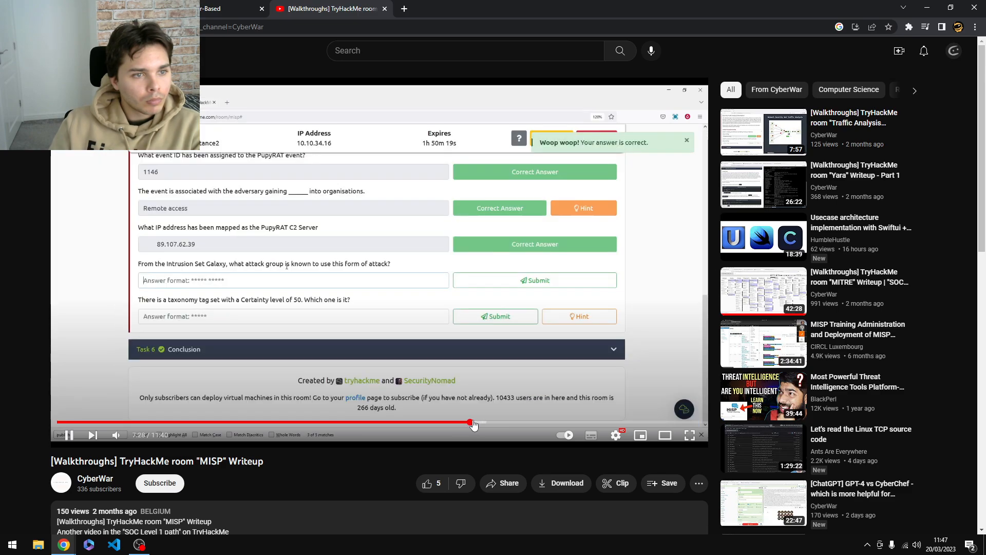
- Seek to the taxonomy question around 9:16, pause the video, and return to MISP event 1146
{"action": "left_click", "coordinate": [502, 423]}
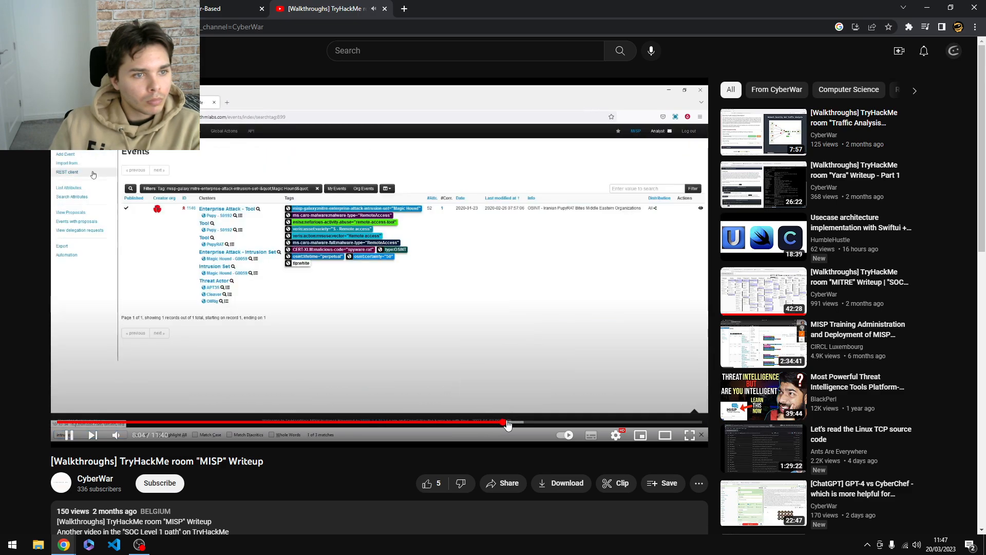
{"action": "left_click_drag", "start_coordinate": [507, 424], "coordinate": [568, 425]}
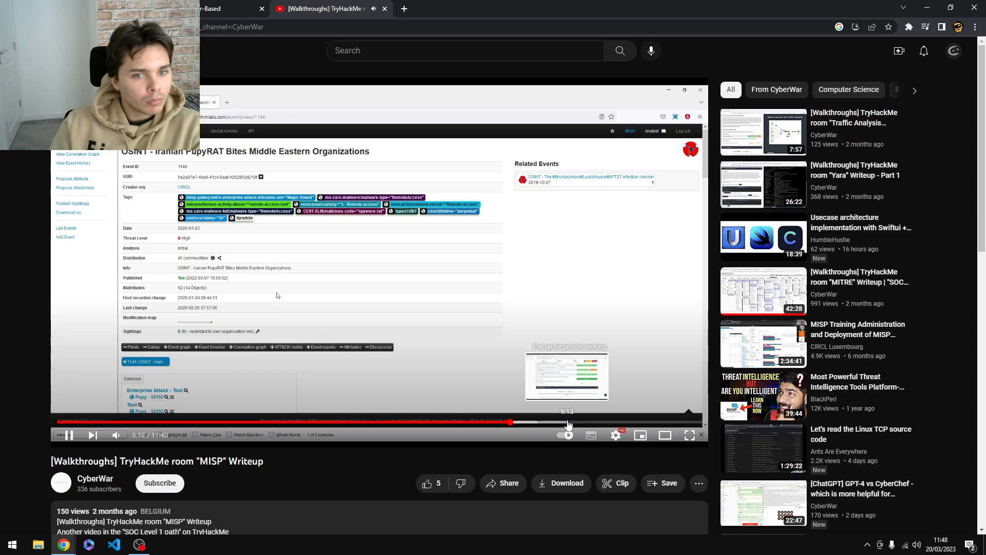
{"action": "left_click_drag", "start_coordinate": [568, 425], "coordinate": [544, 427]}
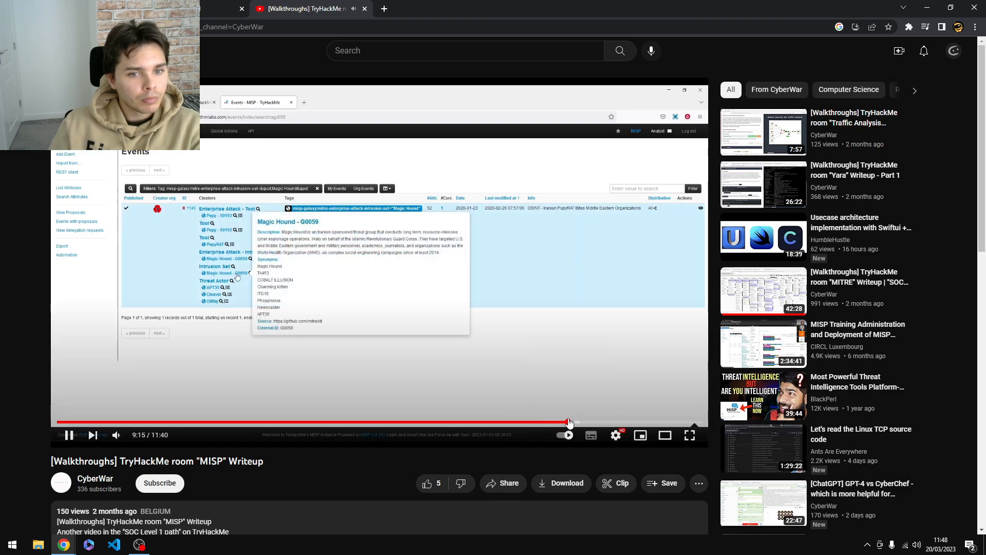
{"action": "left_click", "coordinate": [569, 423]}
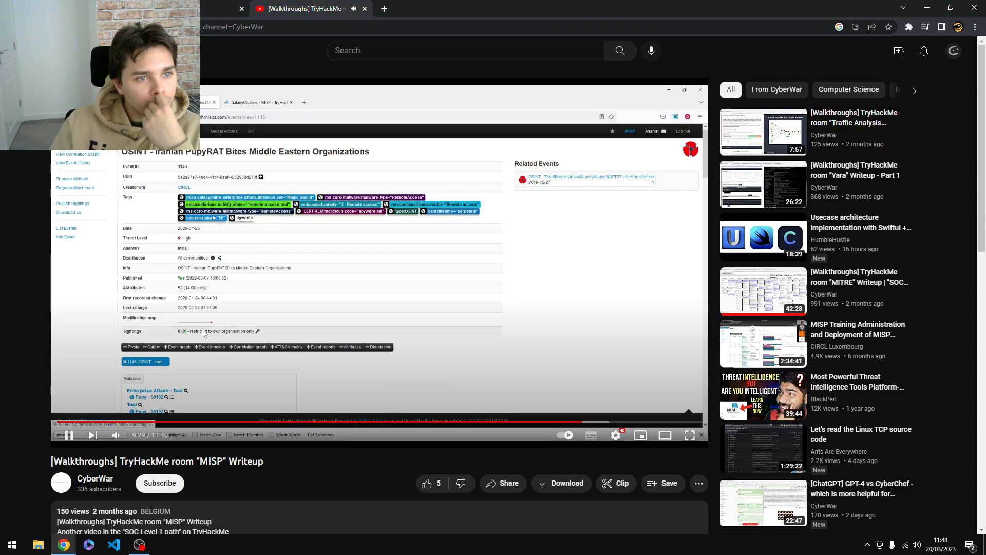
{"action": "left_click", "coordinate": [202, 328]}
{"action": "key", "text": "ctrl+shift+Tab"}
- List all events tagged osint:certainty="50"
{"action": "scroll", "coordinate": [499, 290], "scroll_direction": "up", "scroll_amount": 5}
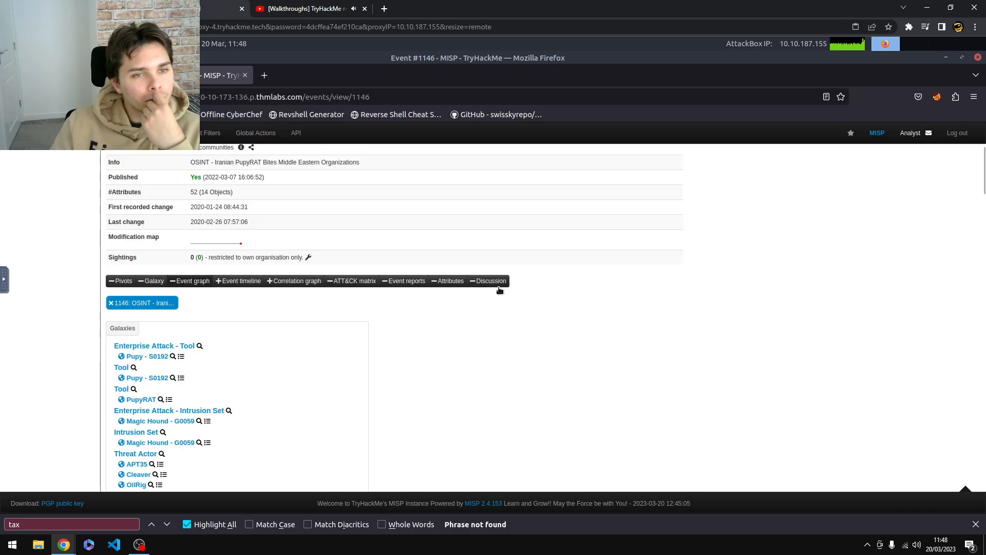
{"action": "scroll", "coordinate": [402, 287], "scroll_direction": "up", "scroll_amount": 3}
{"action": "left_click", "coordinate": [243, 265]}
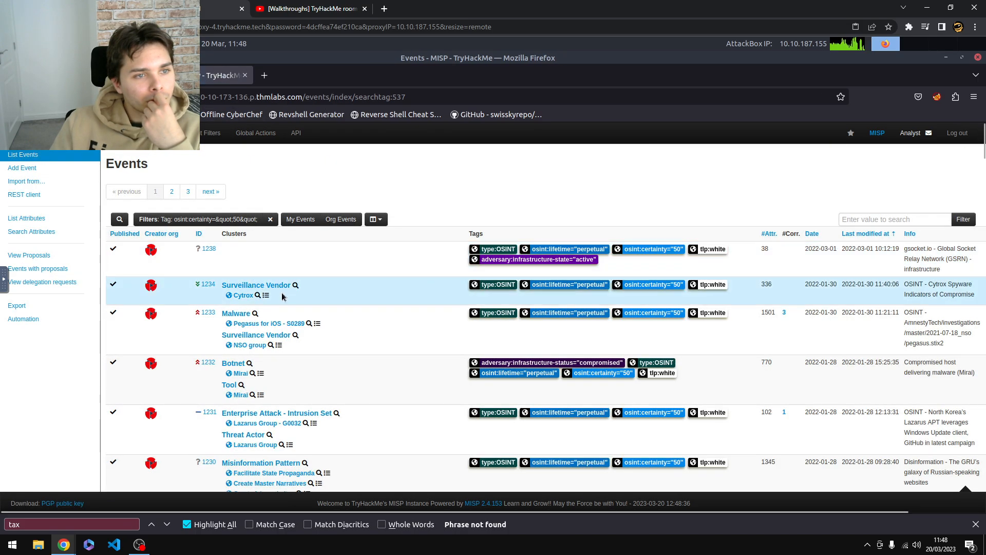
{"action": "mouse_move", "coordinate": [223, 284]}
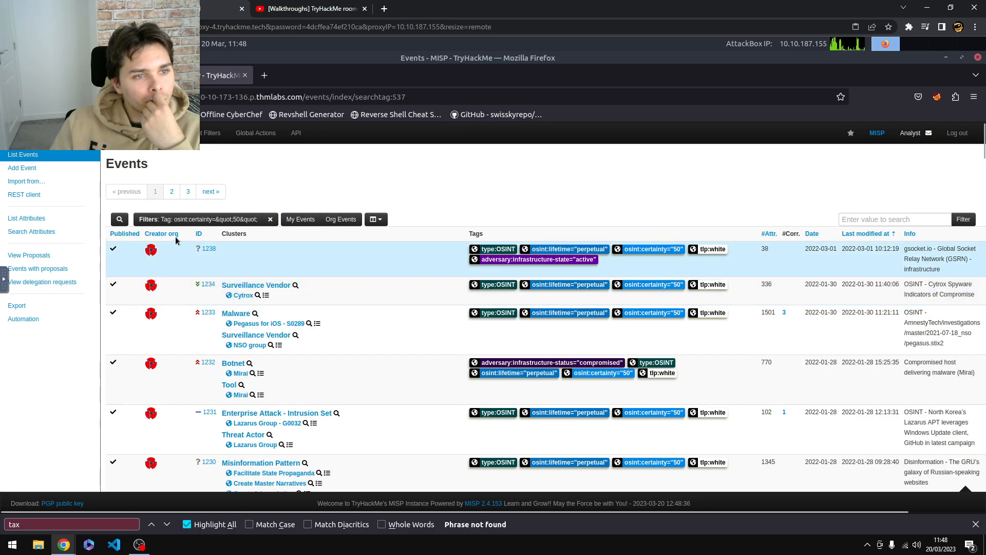
- Check the TryHackMe question, then scroll through the osint:certainty="50" filtered events list
{"action": "left_click", "coordinate": [77, 9]}
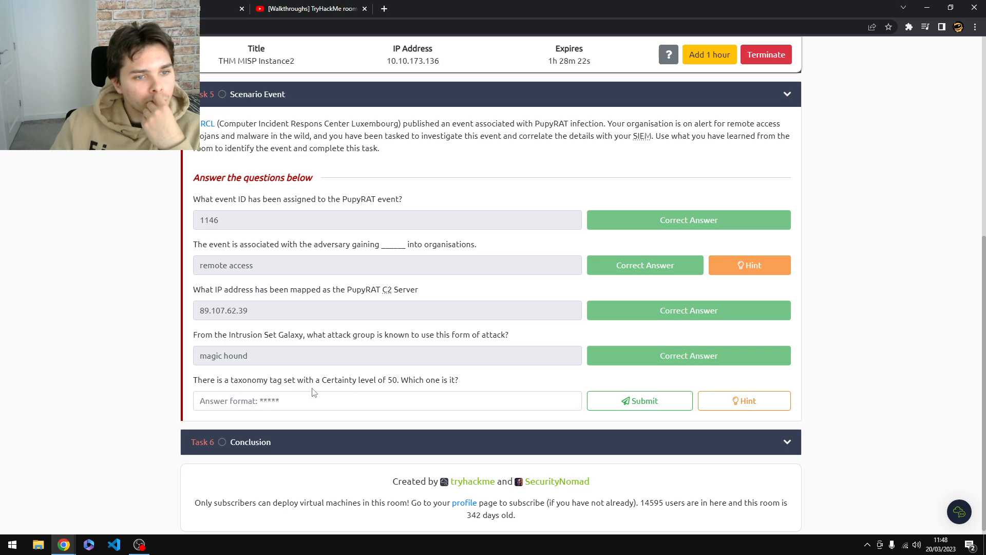
{"action": "left_click", "coordinate": [77, 9]}
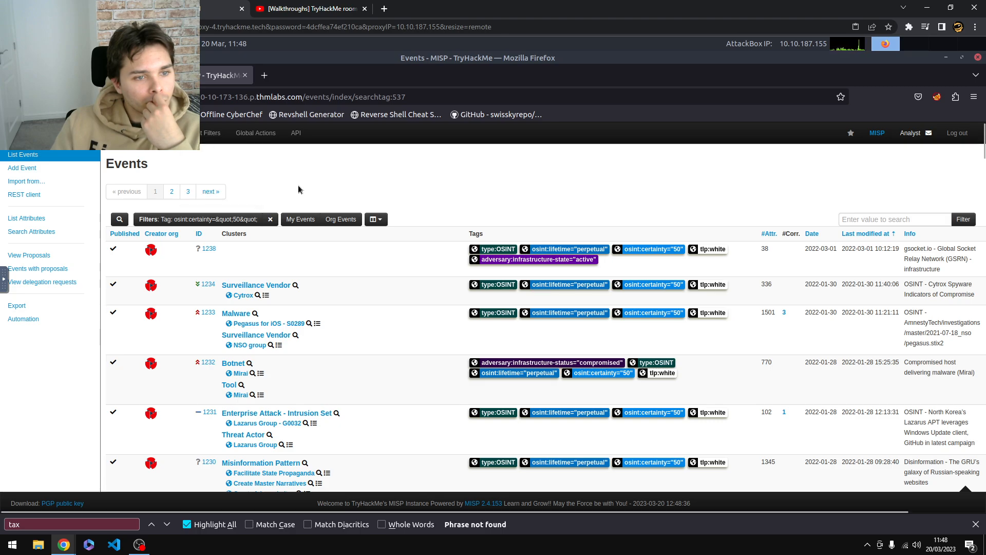
{"action": "scroll", "coordinate": [300, 192], "scroll_direction": "down", "scroll_amount": 2}
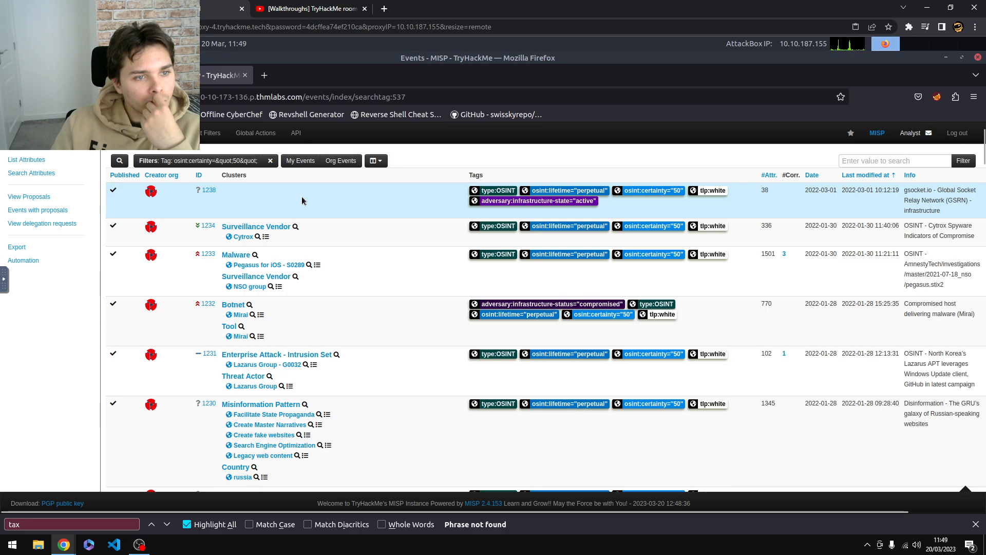
{"action": "scroll", "coordinate": [303, 201], "scroll_direction": "down", "scroll_amount": 4}
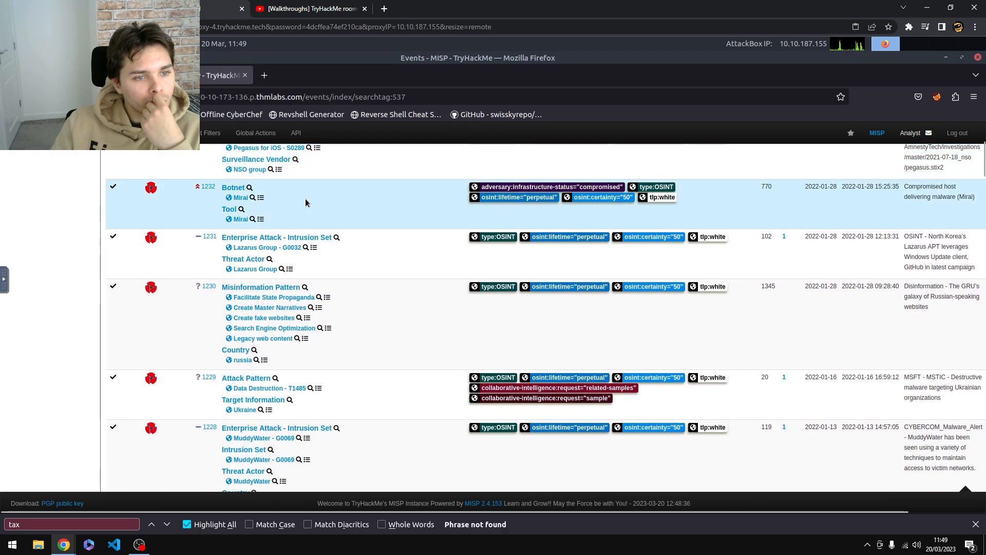
{"action": "scroll", "coordinate": [306, 202], "scroll_direction": "down", "scroll_amount": 2}
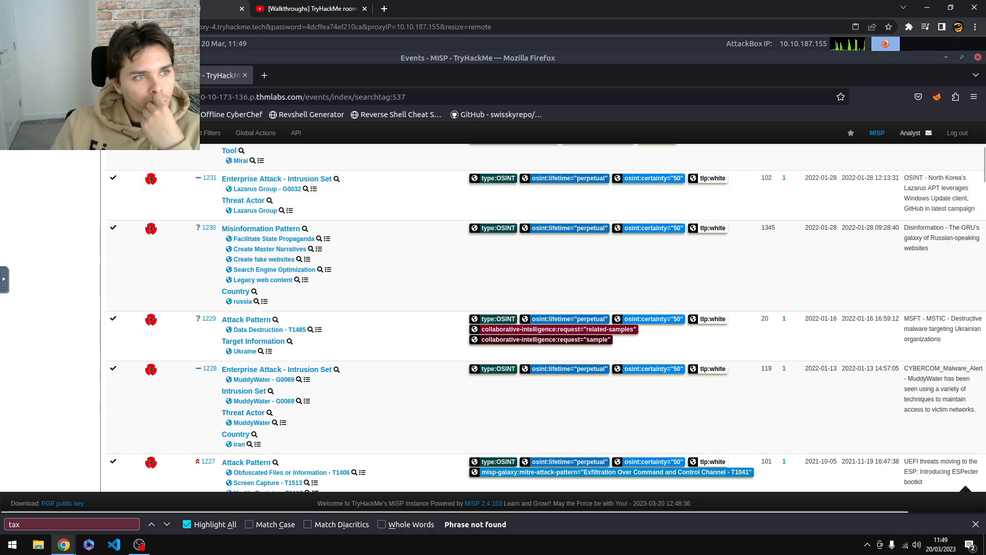
{"action": "scroll", "coordinate": [216, 180], "scroll_direction": "up", "scroll_amount": 6}
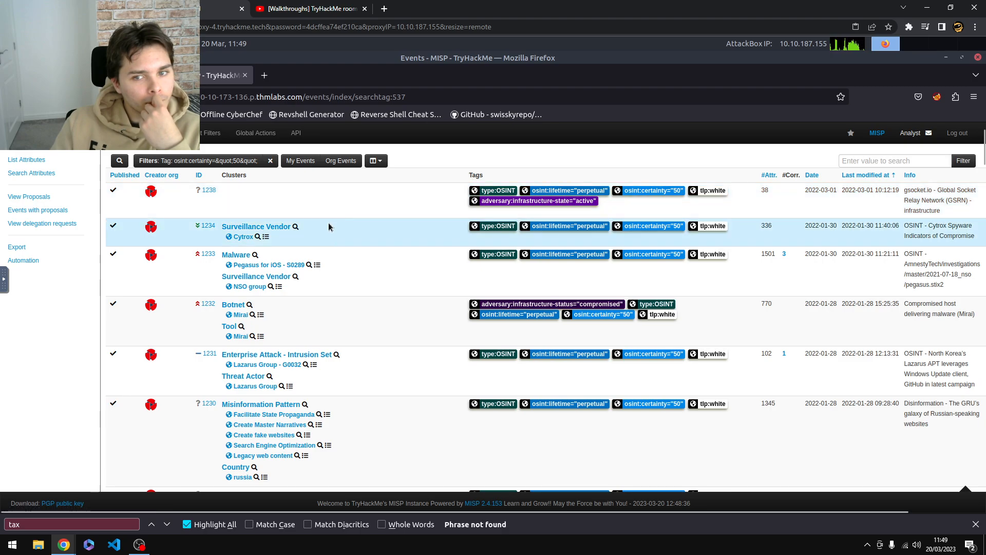
{"action": "scroll", "coordinate": [329, 227], "scroll_direction": "down", "scroll_amount": 3}
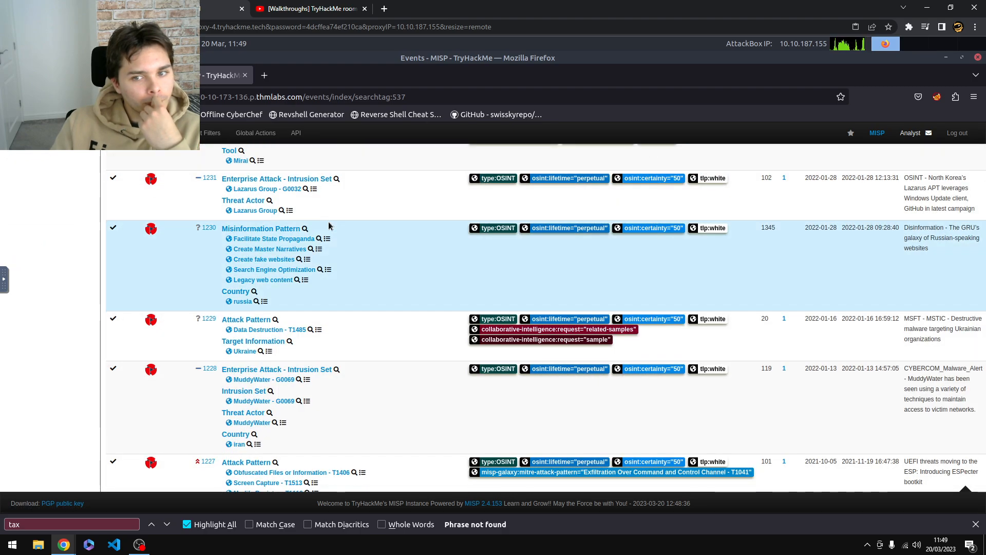
{"action": "scroll", "coordinate": [329, 227], "scroll_direction": "down", "scroll_amount": 3}
{"action": "scroll", "coordinate": [329, 225], "scroll_direction": "down", "scroll_amount": 12}
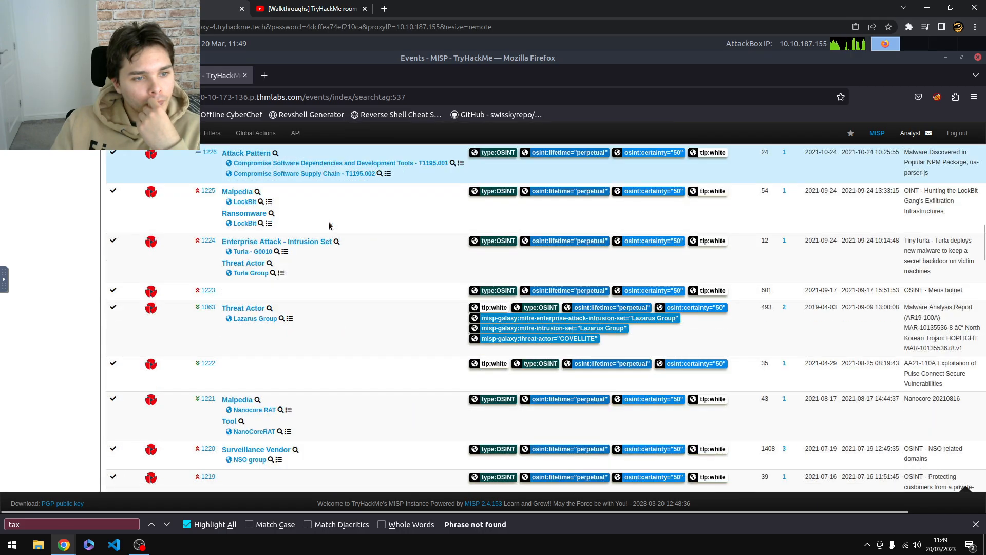
{"action": "scroll", "coordinate": [329, 225], "scroll_direction": "up", "scroll_amount": 1}
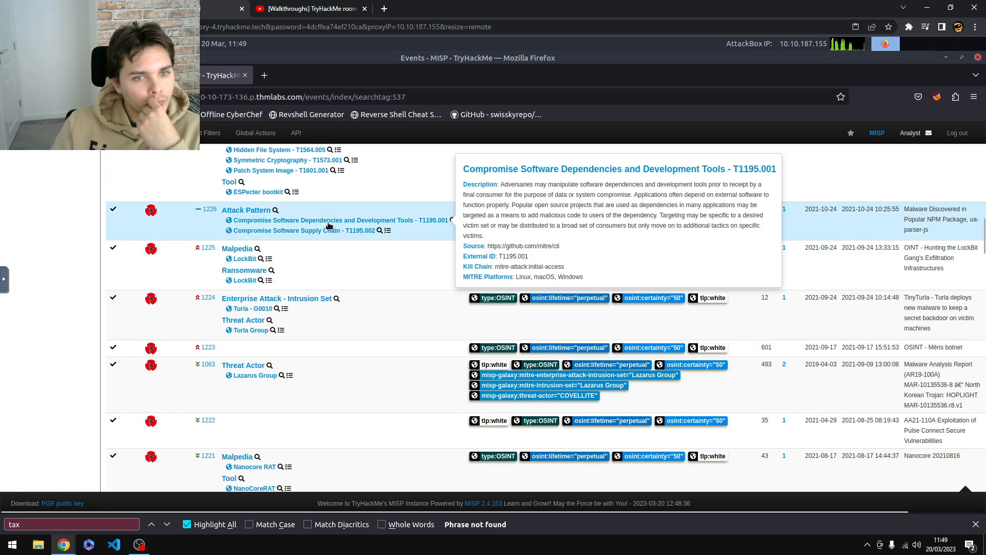
{"action": "scroll", "coordinate": [319, 222], "scroll_direction": "down", "scroll_amount": 7}
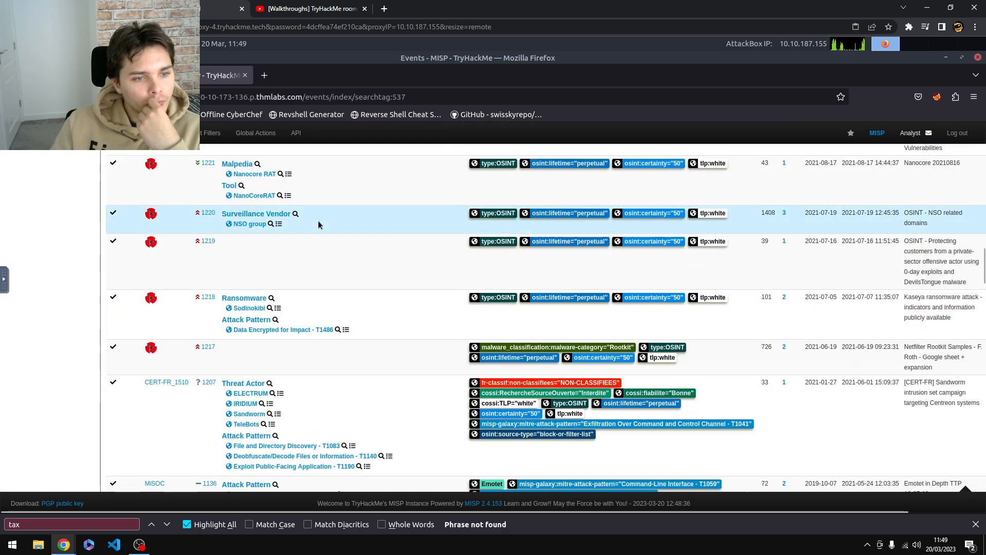
- Play a moment of the YouTube walkthrough, pause it, and leave the video tab
{"action": "left_click", "coordinate": [309, 9]}
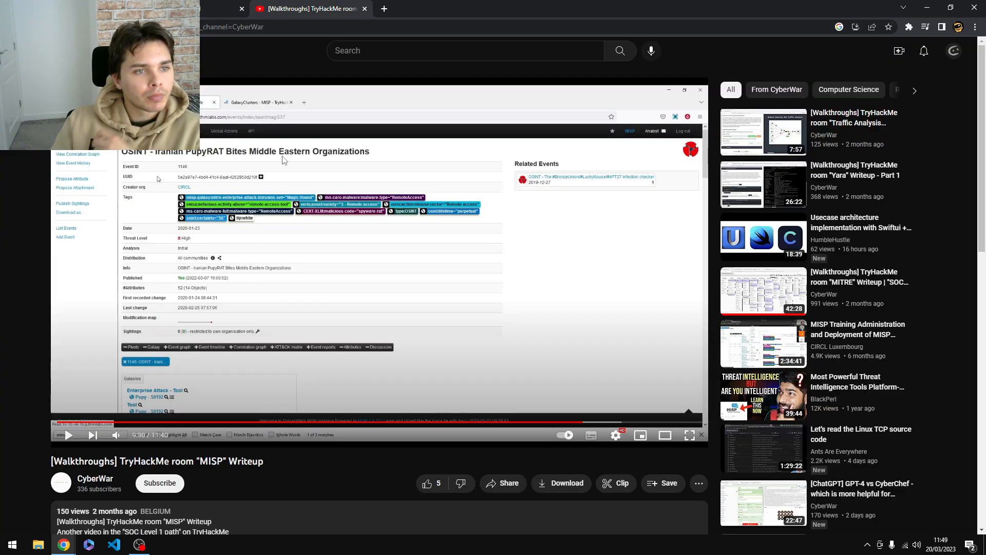
{"action": "left_click", "coordinate": [138, 225]}
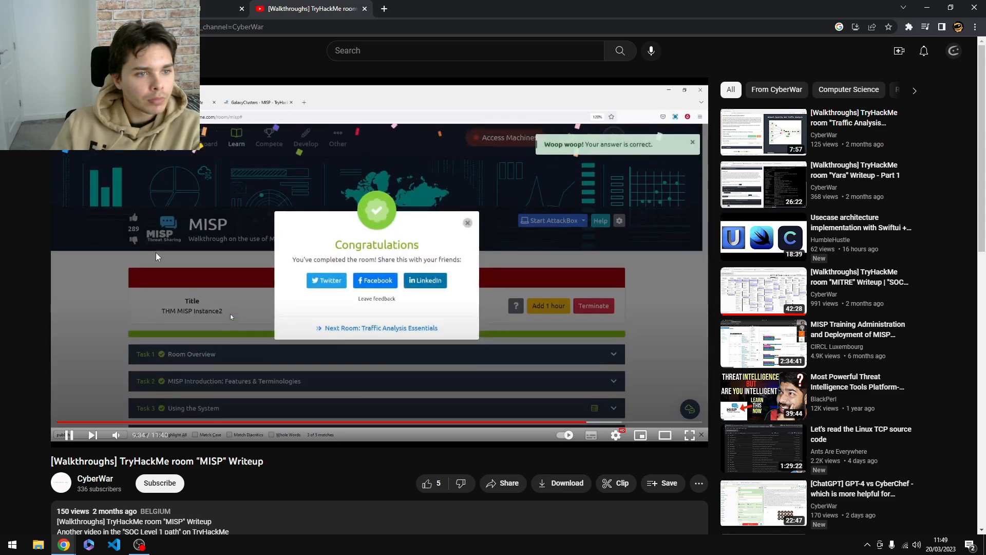
{"action": "left_click", "coordinate": [155, 254]}
{"action": "left_click", "coordinate": [167, 8]}
- Submit 'osint' as the certainty-50 taxonomy answer, completing Task 5
{"action": "left_click", "coordinate": [77, 8]}
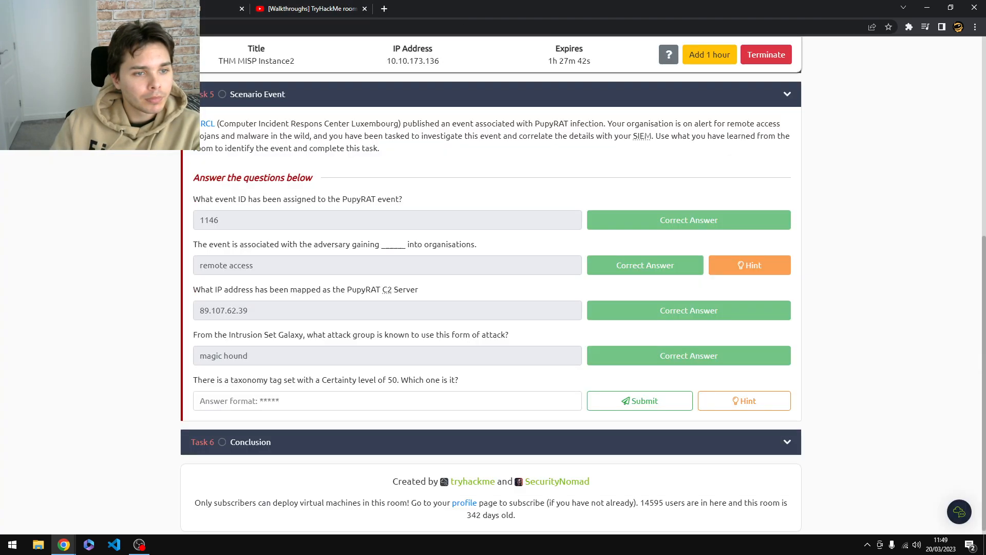
{"action": "left_click", "coordinate": [283, 395]}
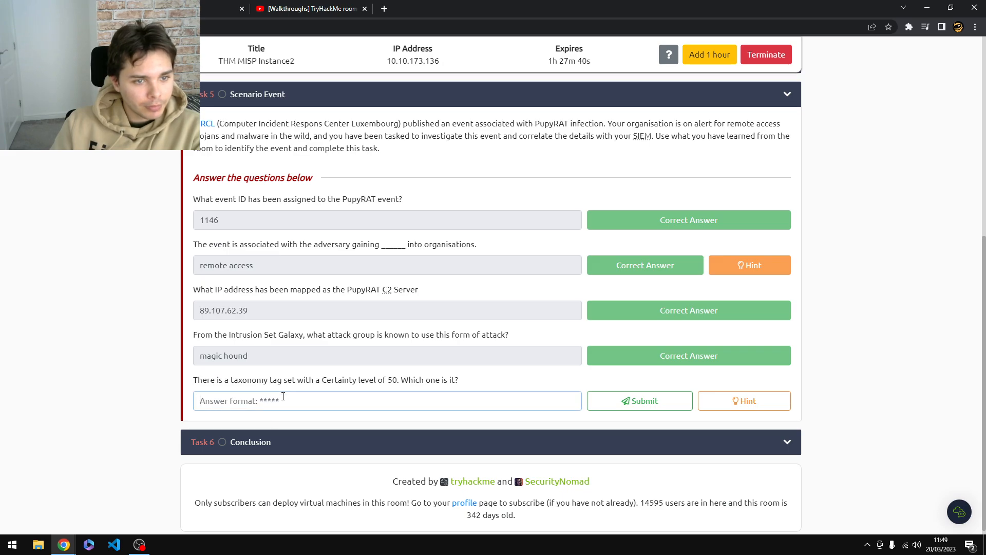
{"action": "type", "text": "osint"}
{"action": "key", "text": "Return"}
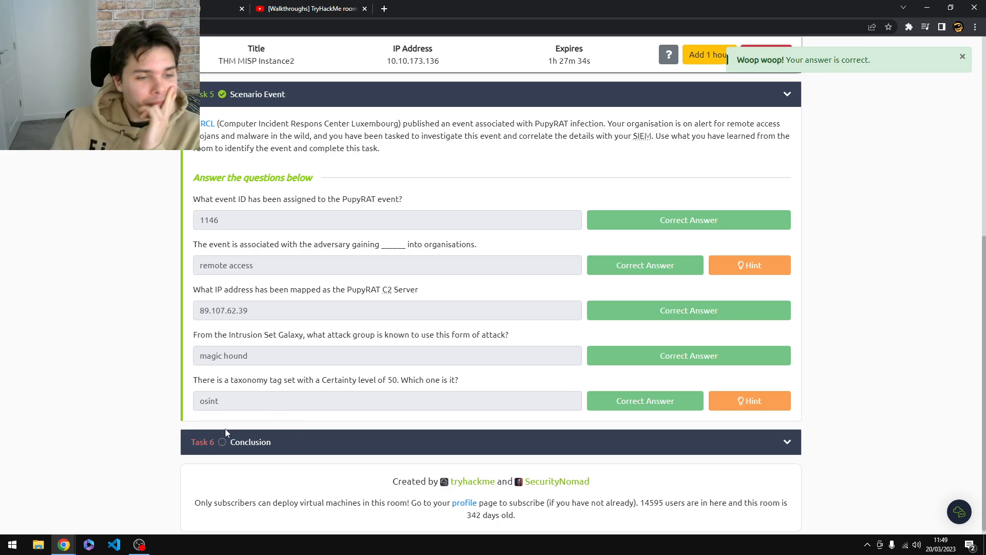
{"action": "left_click_drag", "start_coordinate": [241, 442], "coordinate": [249, 441]}
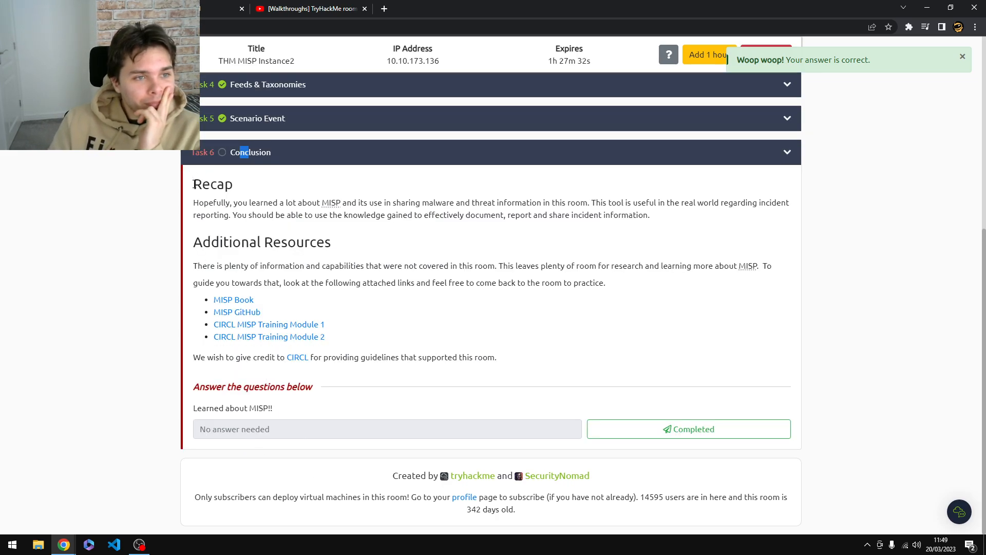
- Copy the Task 6 conclusion recap text and mark Task 6 as completed
{"action": "left_click_drag", "start_coordinate": [194, 184], "coordinate": [501, 364]}
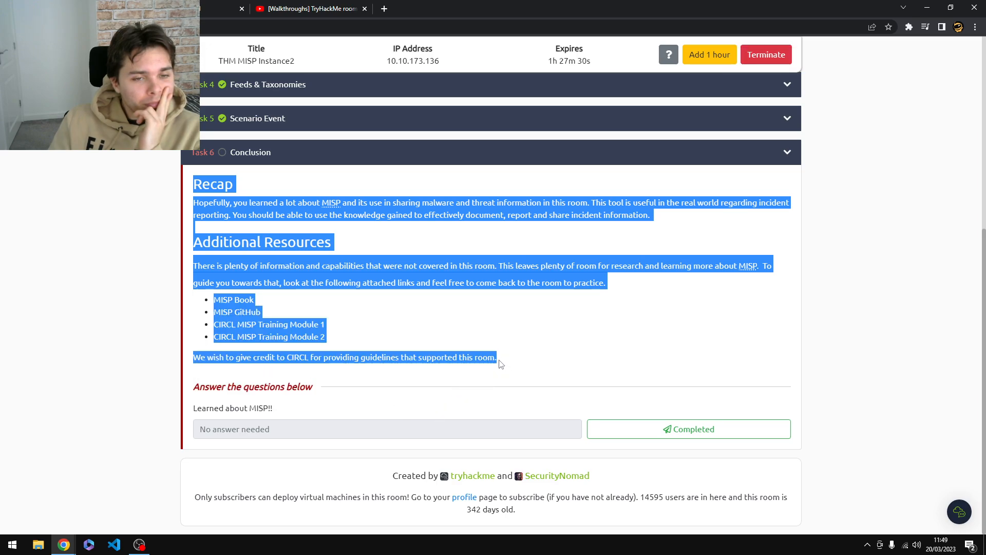
{"action": "right_click", "coordinate": [501, 364]}
{"action": "left_click", "coordinate": [524, 431]}
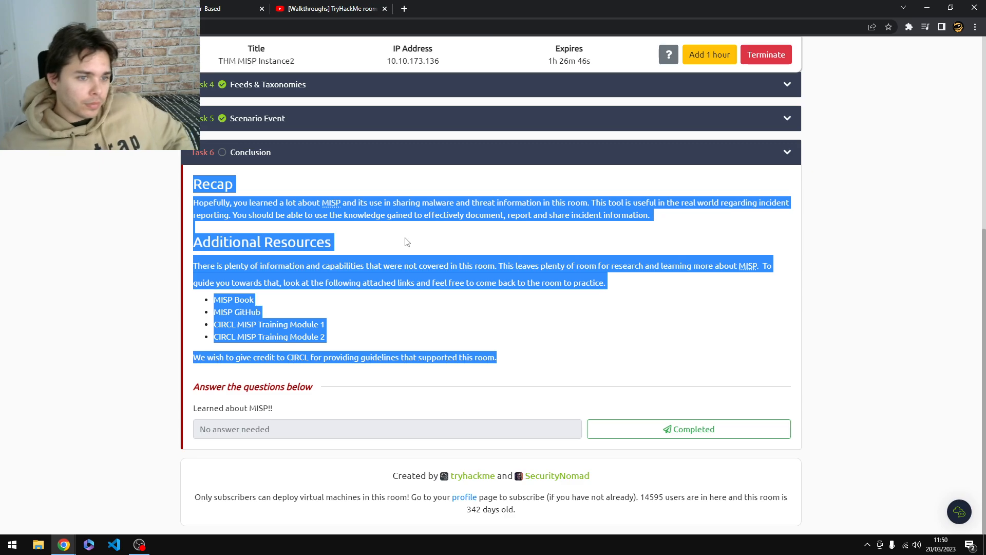
{"action": "left_click", "coordinate": [768, 431]}
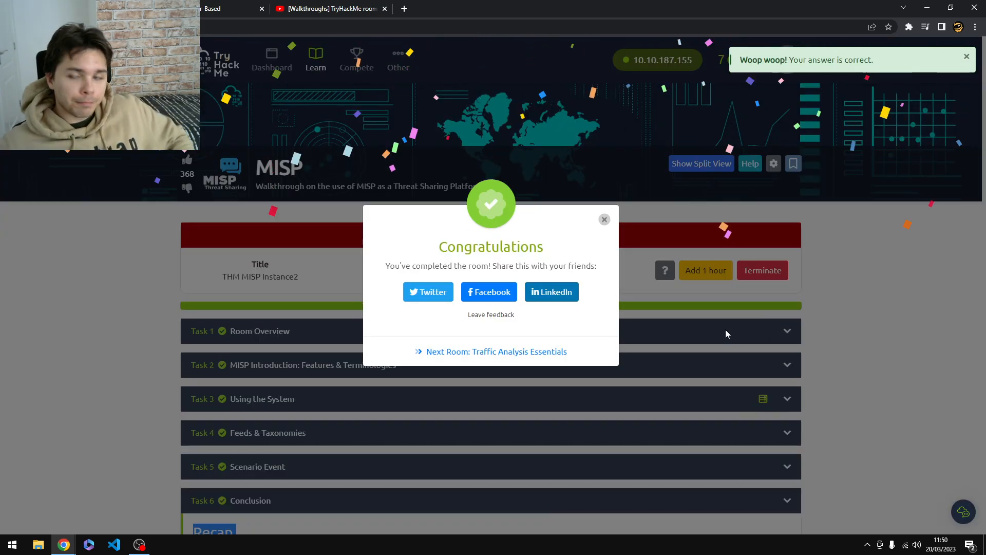